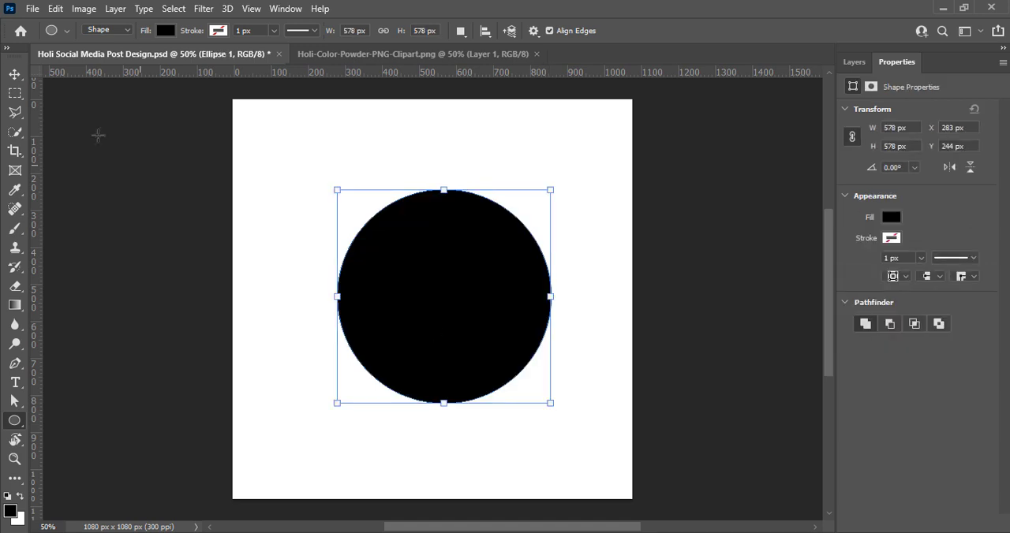
Move the black circle to the centre of the canvas and save the document.
left_click(14, 73)
mouse_move(423, 306)
left_mouse_down()
mouse_move(407, 302)
mouse_move(407, 314)
left_mouse_up()
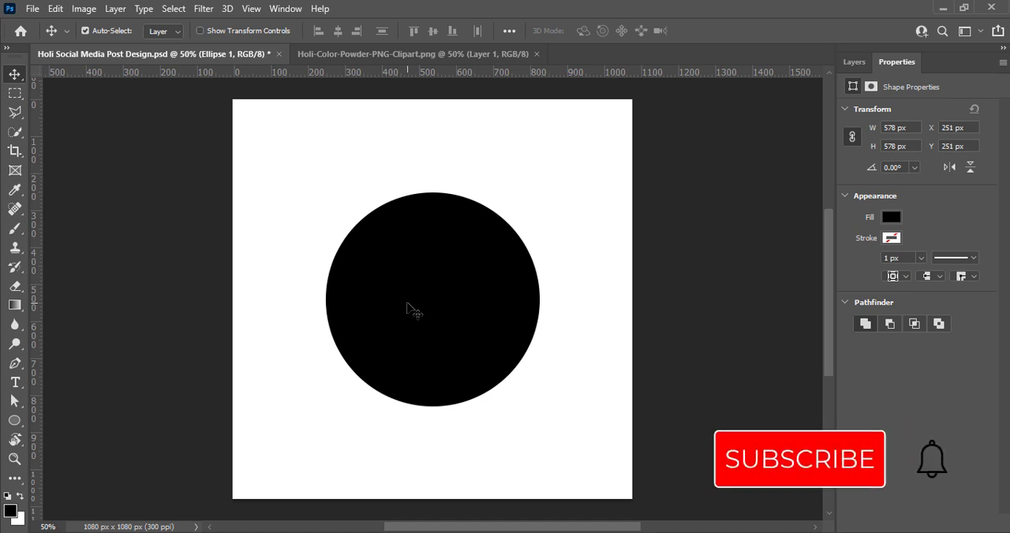
key("ctrl")
key("ctrl+s")
Shrink the circle very slightly, shift it upward while keeping it horizontally centred, and save the document.
key("ctrl+t")
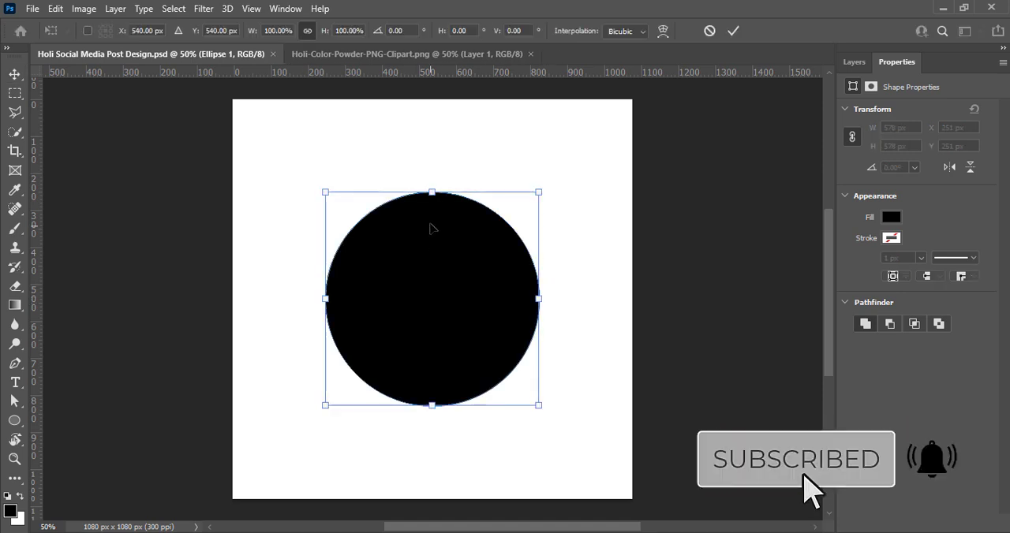
left_click_drag(433, 192, 432, 179)
left_click_drag(444, 298, 445, 285)
left_click_drag(433, 393, 438, 378)
key("Return")
left_click(730, 288)
key("ctrl+s")
Change the fill colour of the Ellipse 1 shape to a golden orange-yellow.
left_click(853, 62)
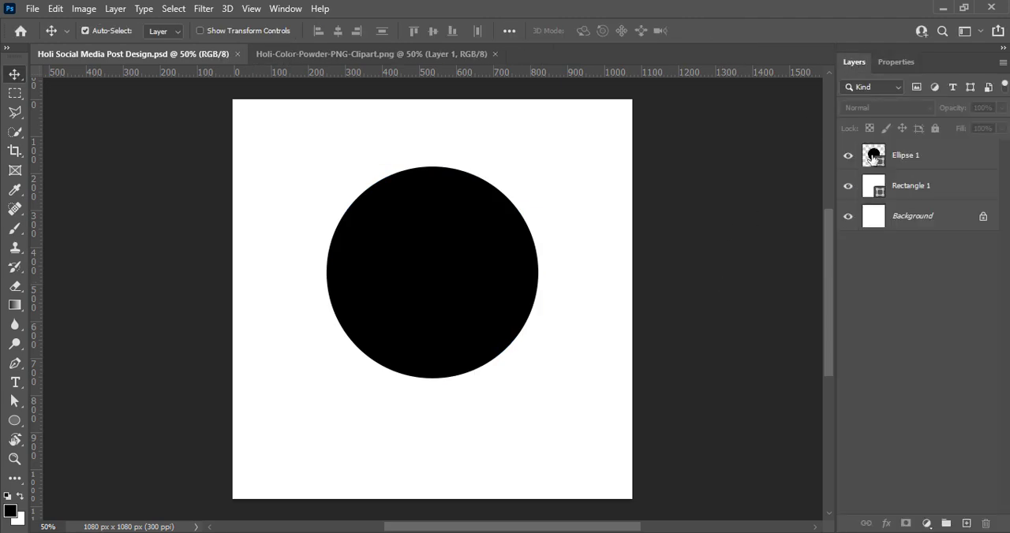
double_click(871, 150)
left_click(823, 360)
left_click_drag(803, 206, 817, 179)
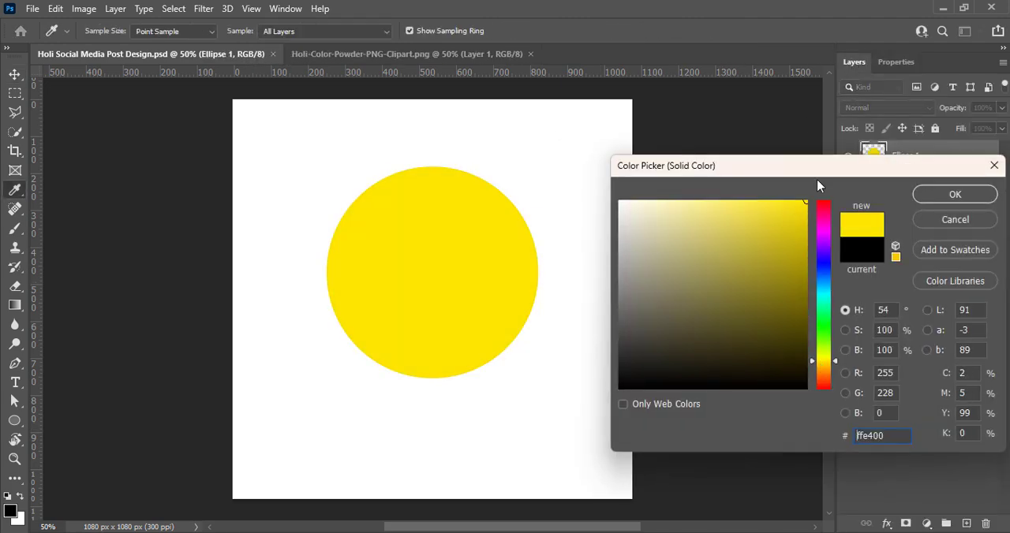
left_click_drag(824, 361, 823, 365)
left_click(954, 195)
key("v")
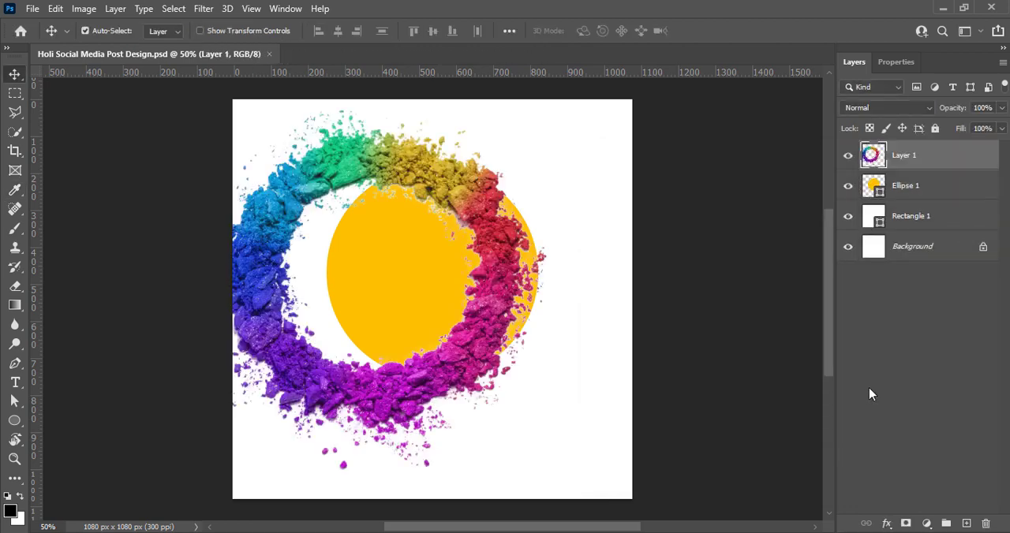
Centre the colour powder ring around the yellow circle and increase its vibrance with a Vibrance adjustment.
left_click_drag(398, 178, 432, 177)
left_click(84, 9)
mouse_move(106, 48)
left_click(256, 112)
left_click_drag(613, 108, 688, 107)
left_click(731, 84)
Raise the contrast of the powder ring to 33 with Brightness/Contrast.
left_click(84, 8)
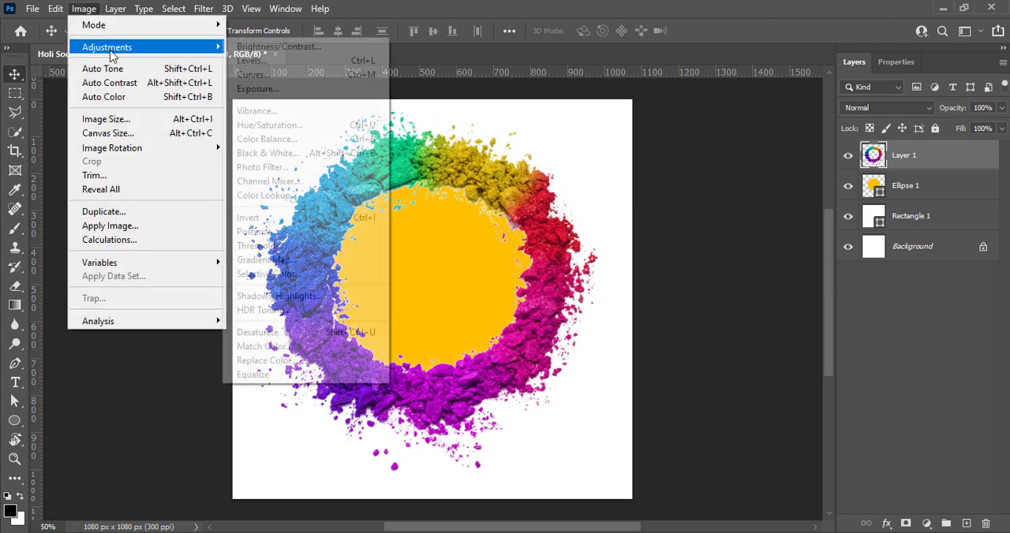
left_click(268, 47)
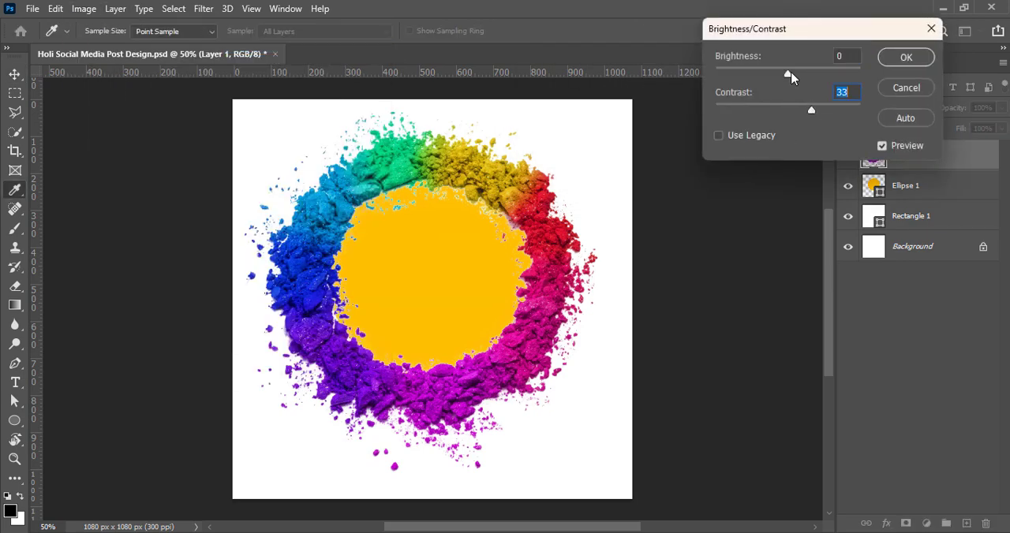
left_click(906, 57)
Darken the powder ring's midtones slightly with a Curves adjustment.
left_click(84, 9)
mouse_move(111, 47)
left_click(315, 87)
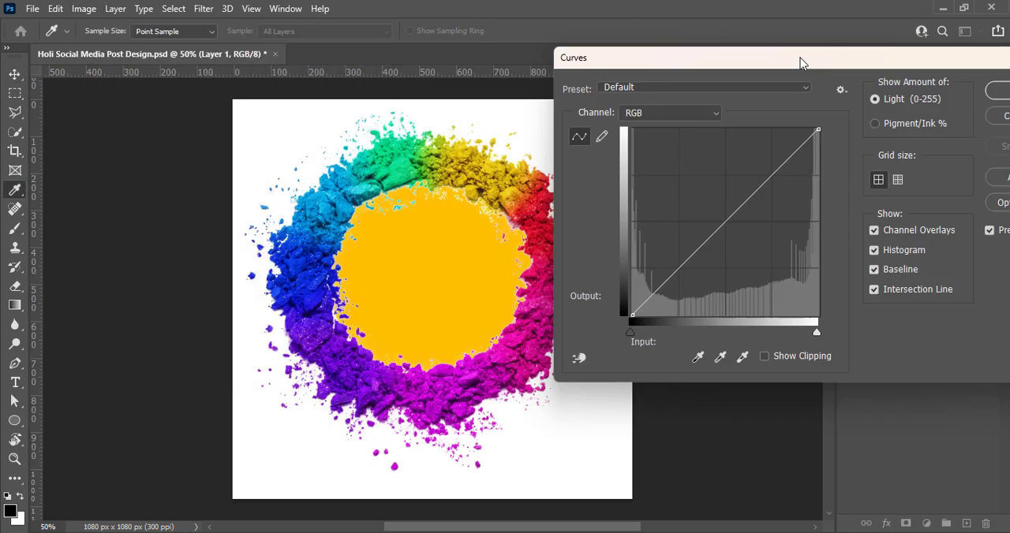
left_click_drag(800, 58, 816, 58)
left_click_drag(742, 222, 741, 236)
left_click_drag(779, 64, 698, 65)
left_click(955, 90)
Scale down the powder ring and circle together and reposition them near the centre of the canvas.
left_click(907, 185, "ctrl")
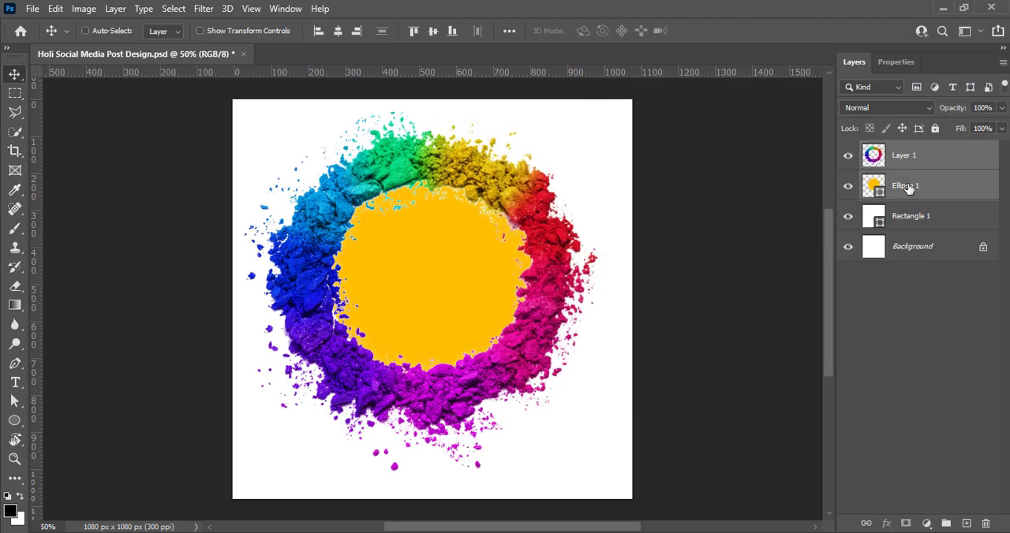
key("ctrl+t")
left_click_drag(432, 480, 428, 419)
left_click_drag(417, 356, 423, 393)
left_click(733, 30)
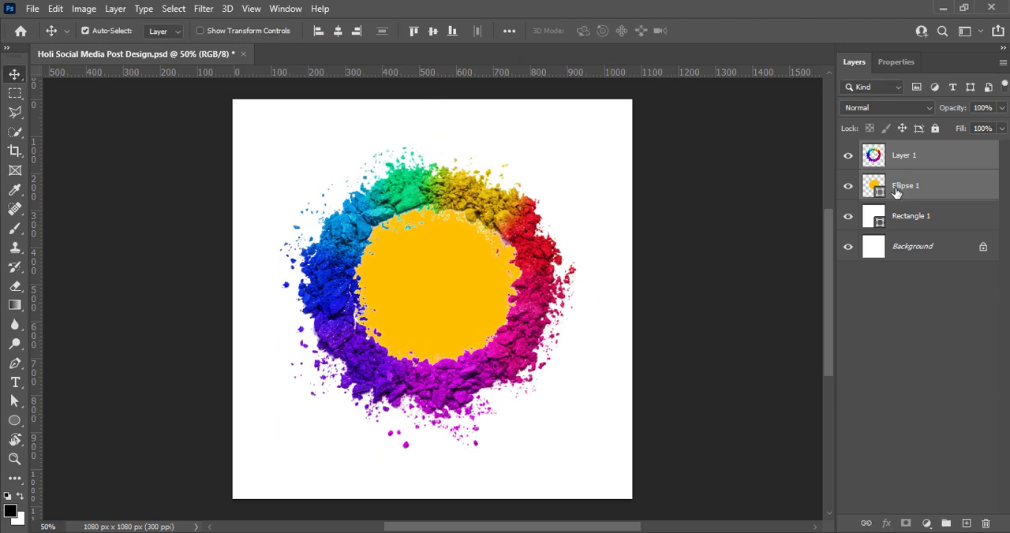
Bring the Ellipse 1 layer above the powder ring and resize and centre the circle inside the ring.
left_click_drag(897, 192, 897, 158)
left_click_drag(450, 328, 449, 332)
key("ctrl+t")
left_click_drag(431, 372, 433, 384)
left_click_drag(455, 319, 455, 318)
left_click(733, 31)
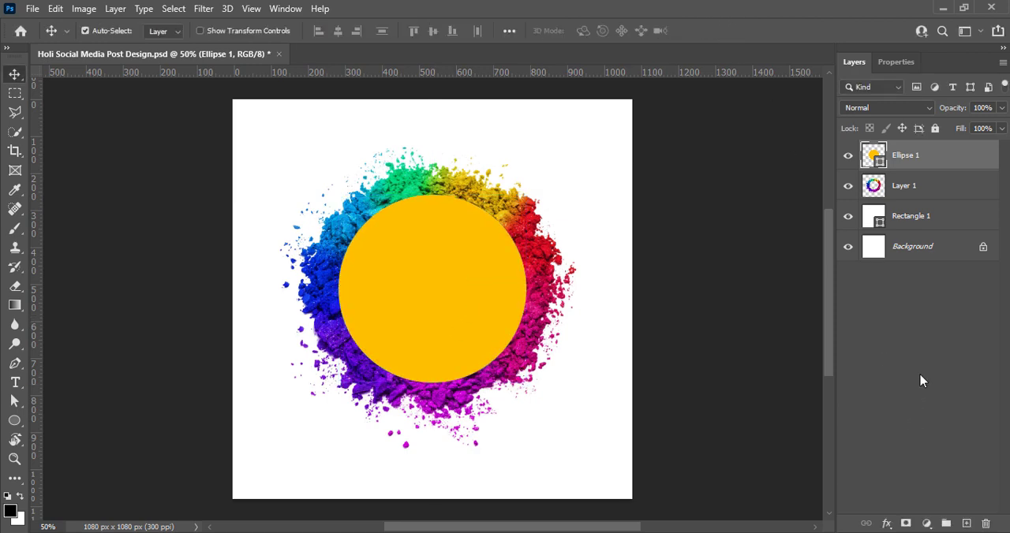
left_click(917, 376)
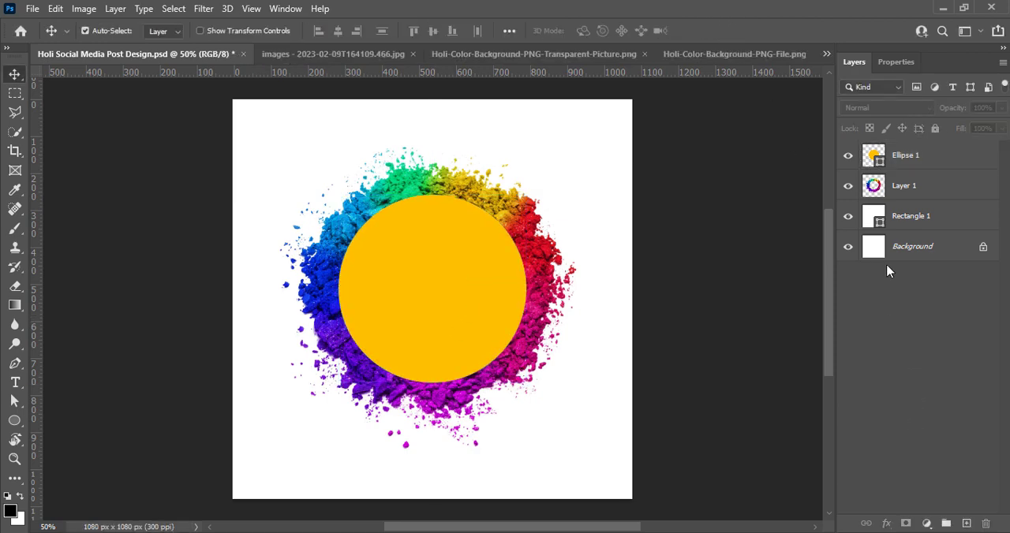
Add a Gradient Overlay to the Rectangle 1 background and choose the Orange_03 preset for its gradient.
double_click(896, 218)
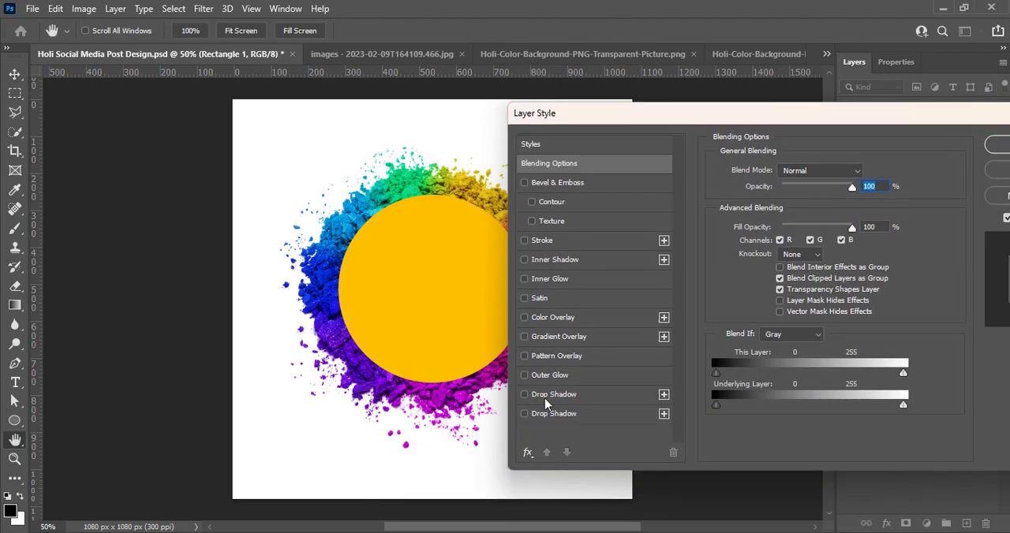
left_click(559, 338)
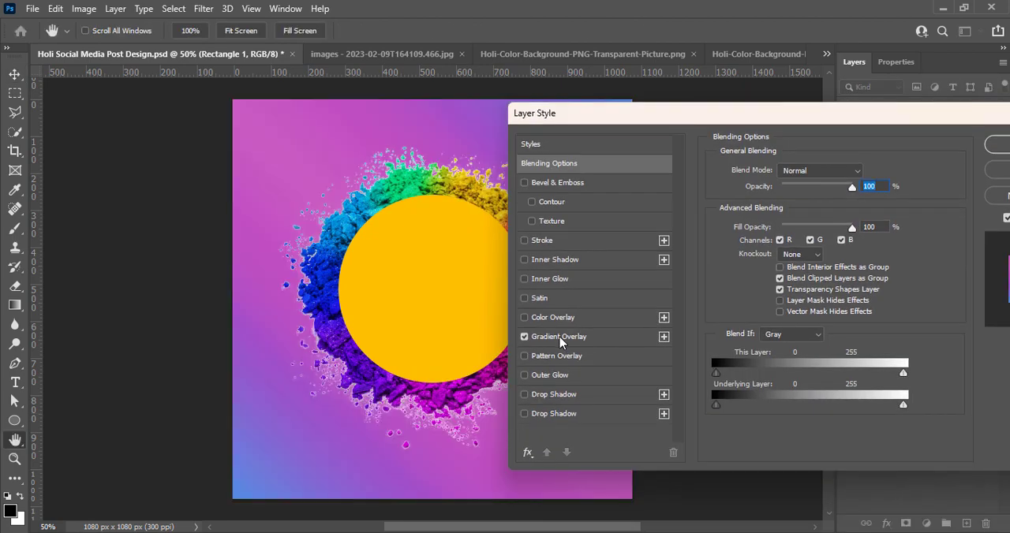
left_click(789, 209)
scroll(663, 250, "down", 1)
left_click(656, 251)
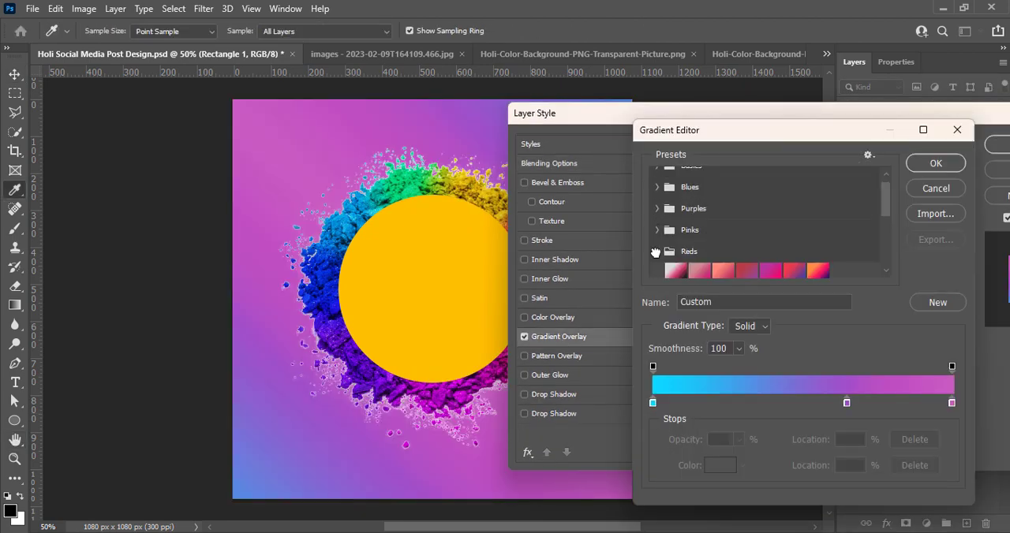
scroll(726, 248, "down", 8)
left_click(660, 205)
scroll(733, 227, "down", 1)
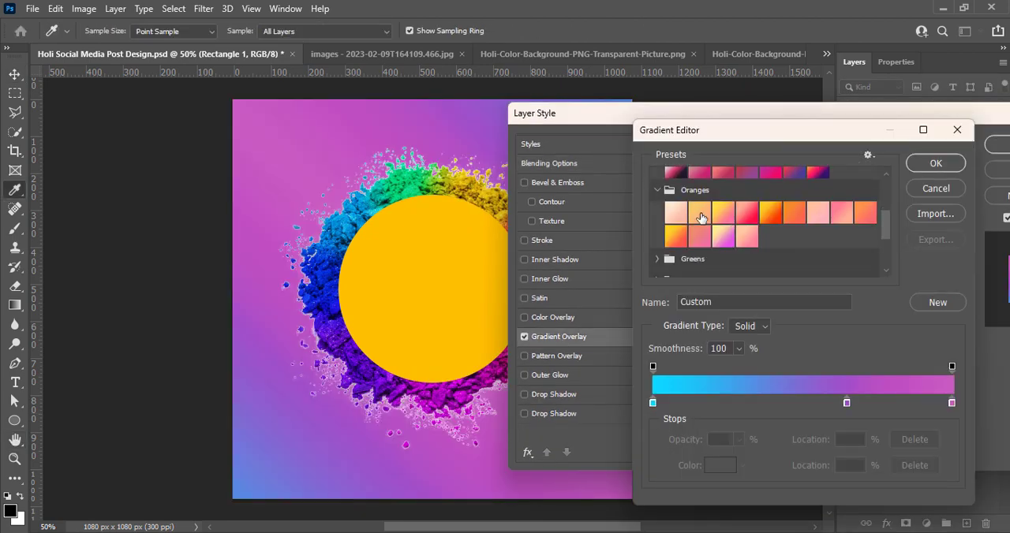
left_click(700, 217)
left_click(720, 213)
left_click(864, 214)
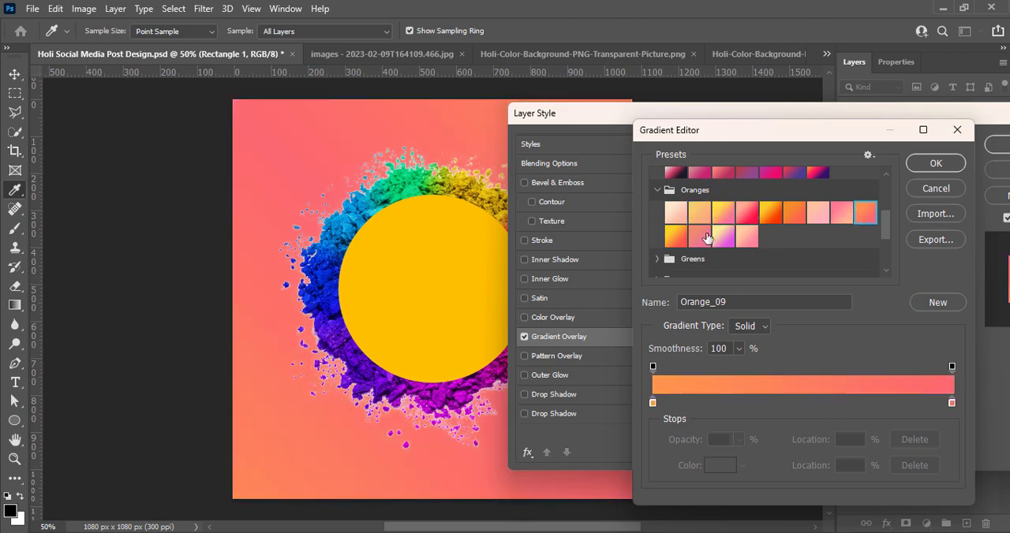
left_click(769, 214)
left_click(725, 218)
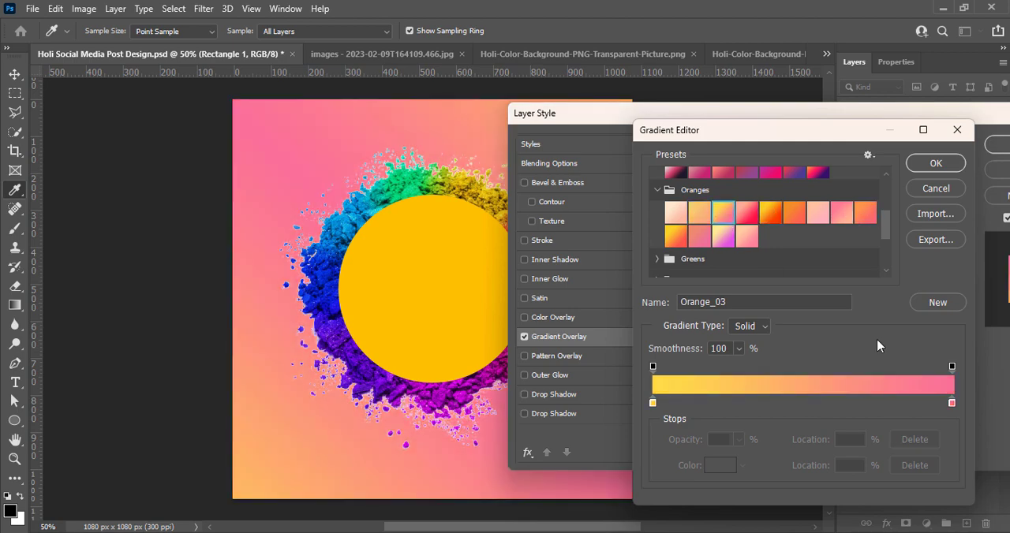
Try recolouring the gradient's pink end stop to fb9170 and sampling a colour from the gradient itself.
left_click(948, 403)
key("ctrl+z")
double_click(953, 404)
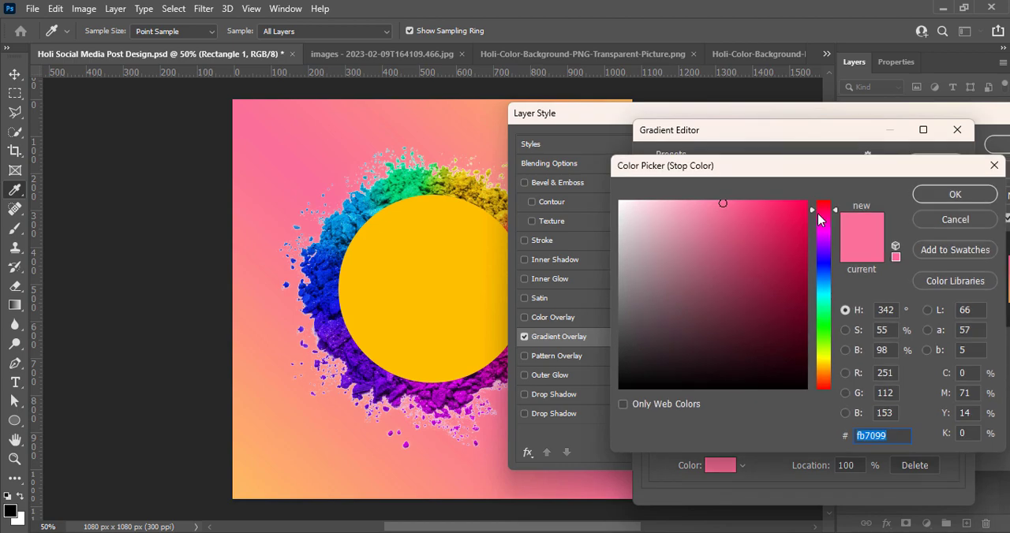
left_click(822, 372)
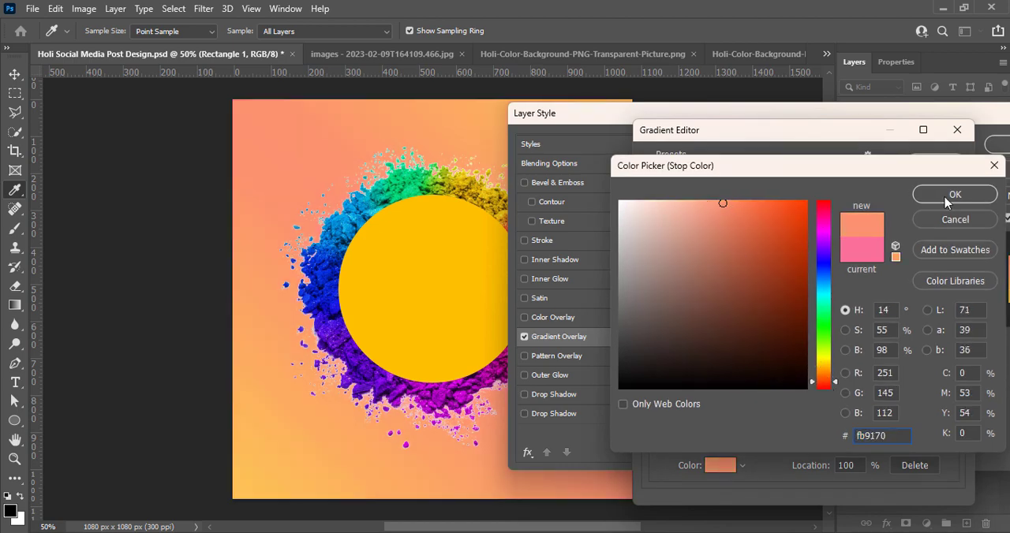
left_click(946, 198)
left_click(819, 385)
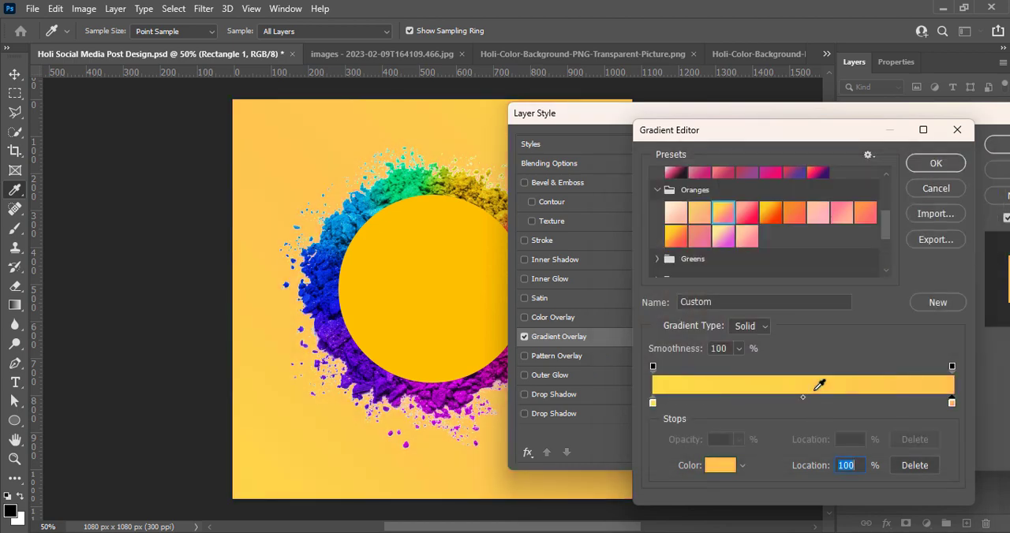
Set the gradient's end stop colour to vivid orange ff5c14.
double_click(951, 403)
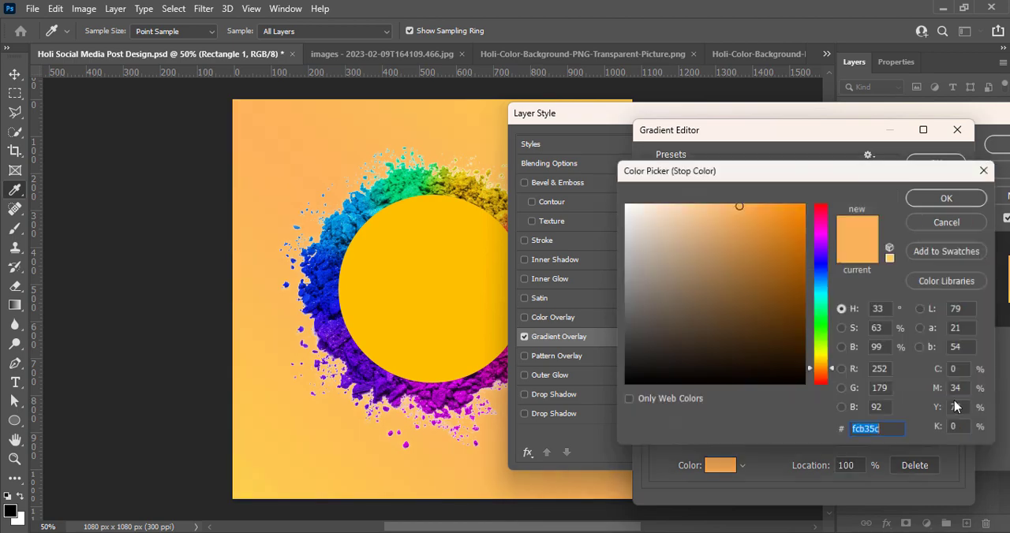
left_click_drag(767, 203, 793, 201)
left_click_drag(828, 372, 828, 385)
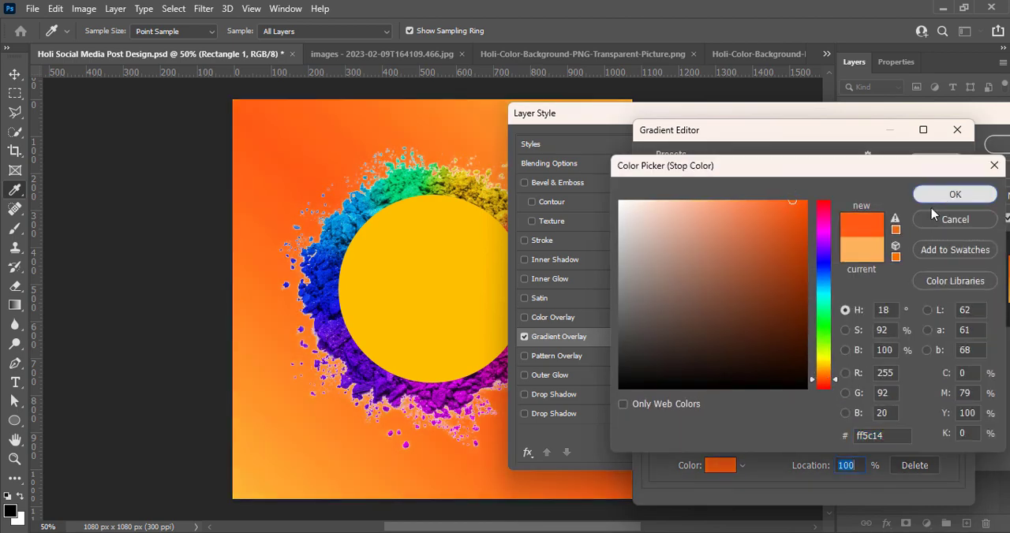
left_click(948, 201)
Add a colour stop at 53% of the gradient and colour it bright pink.
double_click(811, 404)
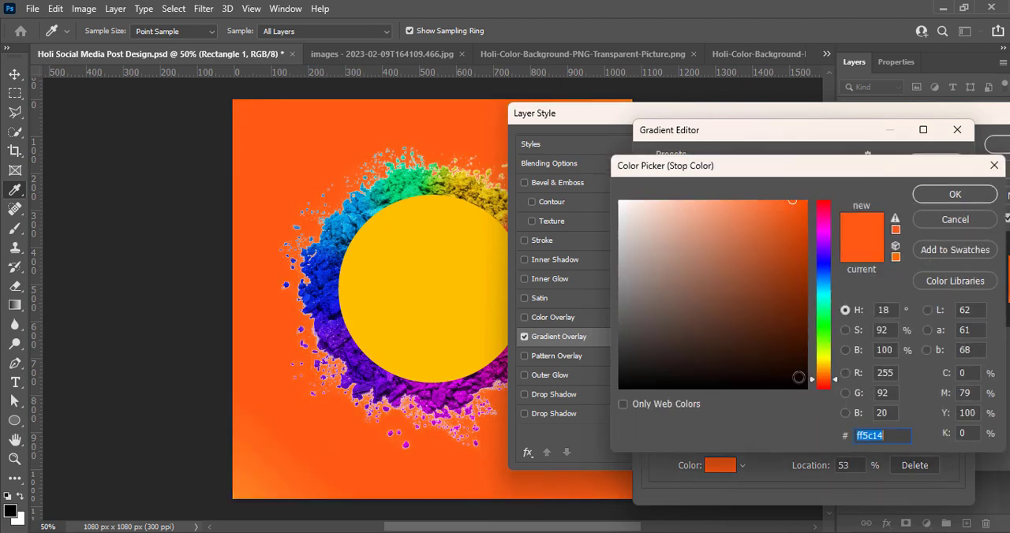
left_click(824, 227)
left_click_drag(787, 208, 754, 197)
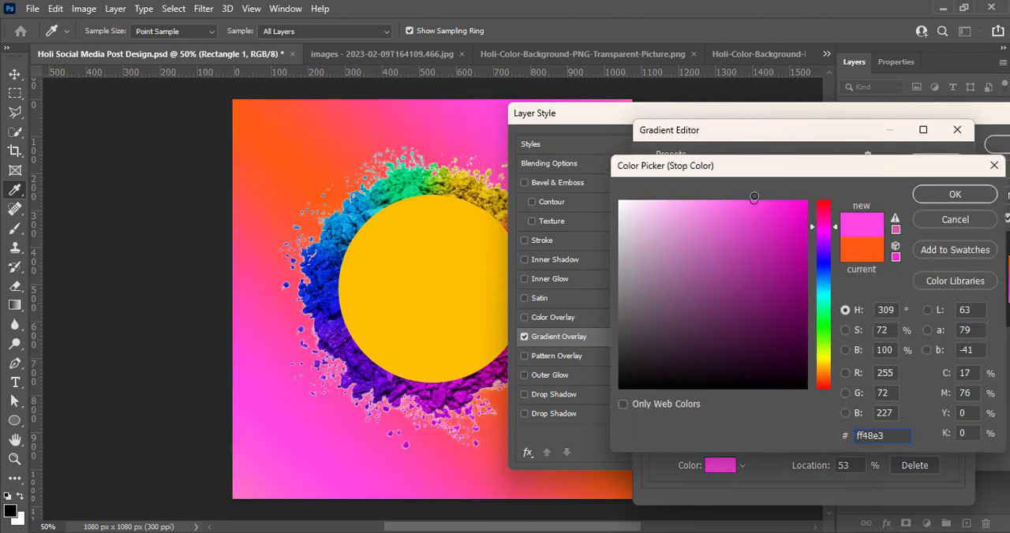
left_click(954, 194)
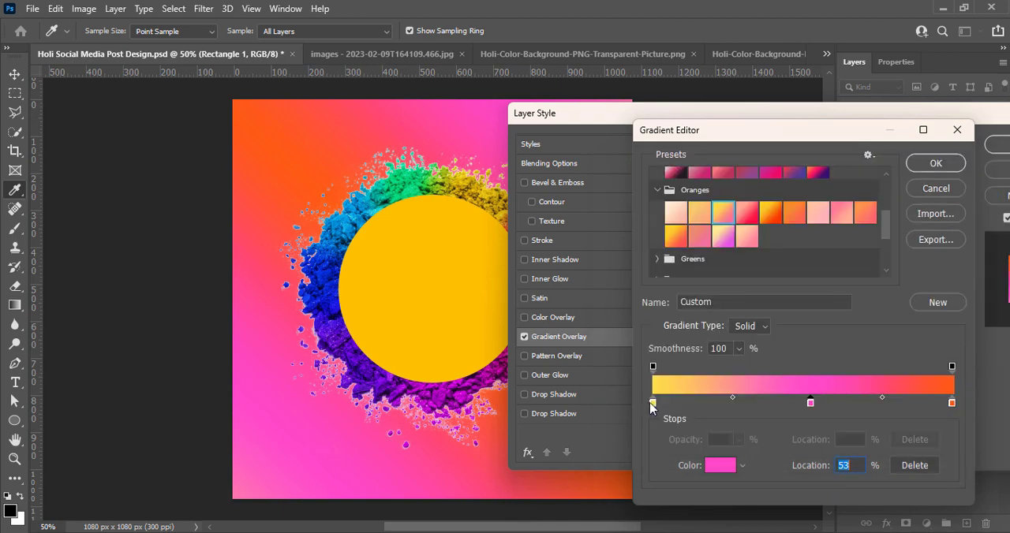
Rearrange the gradient stops with pink at 0% and yellow near the middle, and accept the gradient.
left_click_drag(813, 407, 771, 398)
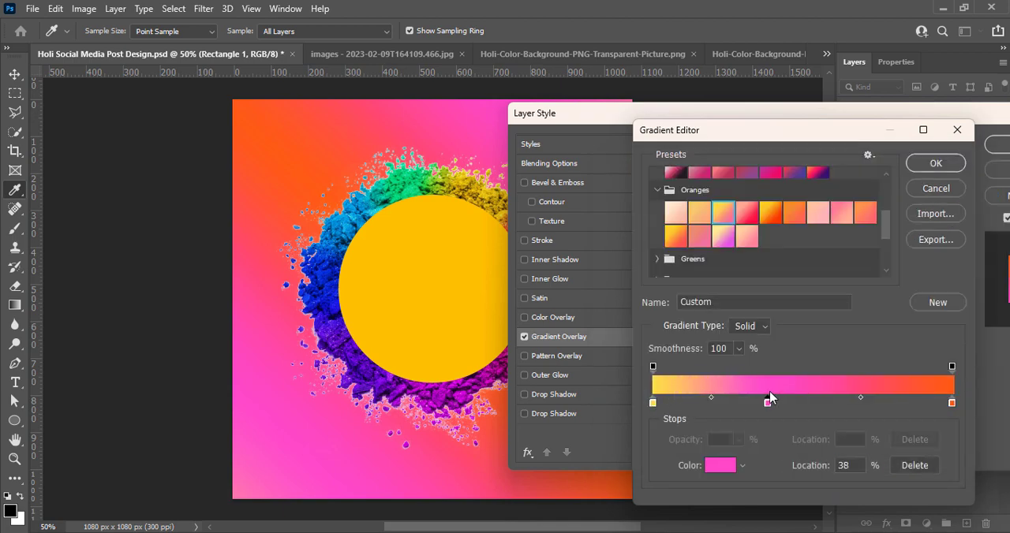
mouse_move(655, 405)
left_mouse_down()
mouse_move(813, 408)
mouse_move(654, 408)
left_mouse_up()
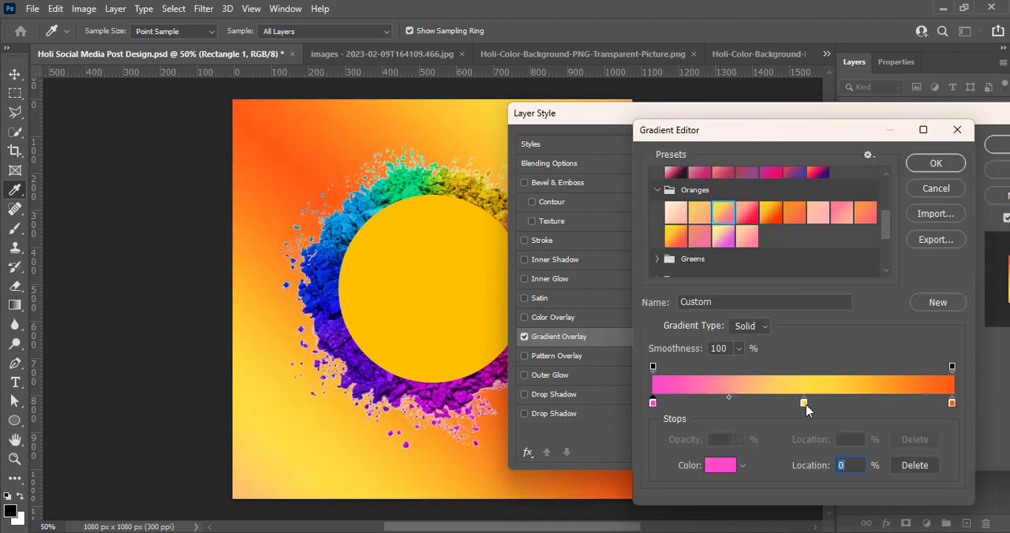
left_click(936, 164)
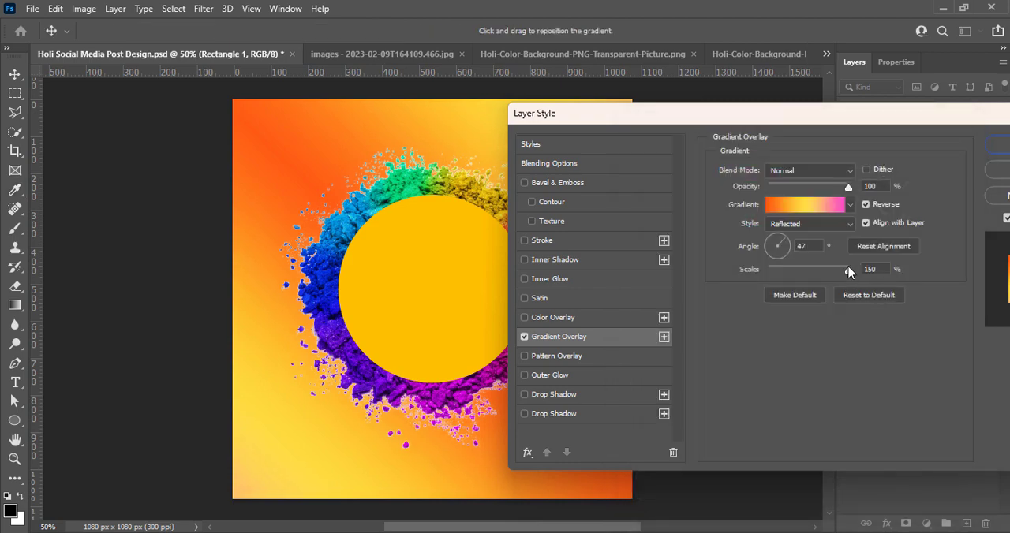
Set the Gradient Overlay's angle to -49° and scale to 126%, and open its gradient for editing.
mouse_move(848, 272)
left_mouse_down()
mouse_move(805, 273)
mouse_move(816, 274)
mouse_move(780, 252)
mouse_move(833, 271)
left_mouse_up()
left_click(805, 204)
left_click(723, 402)
left_click_drag(723, 402, 763, 398)
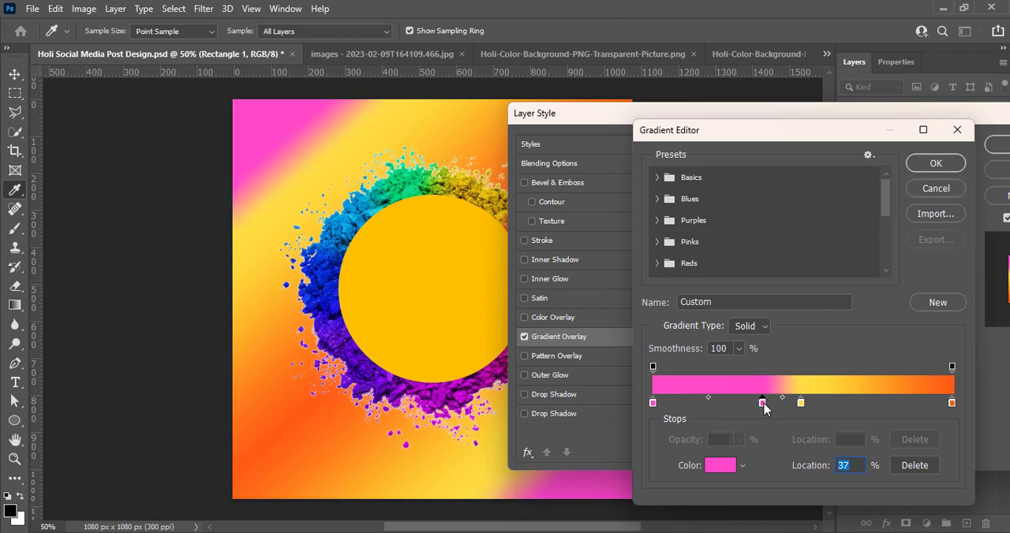
key("Delete")
Set the pink–yellow midpoint to 62% and the yellow–orange midpoint to 64%, and adjust the yellow stop's position.
left_click_drag(728, 399, 745, 399)
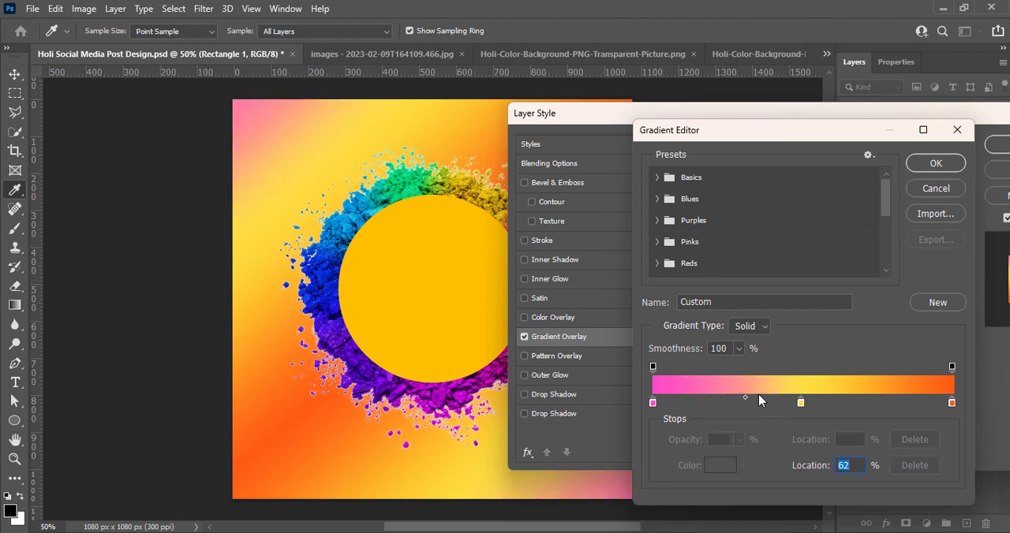
left_click_drag(877, 397, 898, 398)
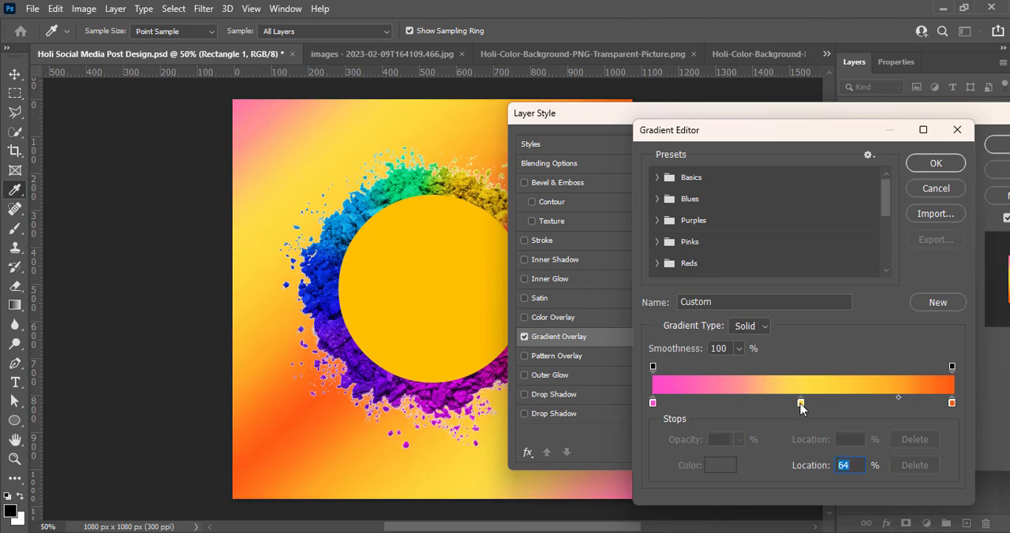
left_click_drag(801, 404, 812, 405)
Soften the gradient's orange end stop to a lighter, less saturated orange.
double_click(951, 403)
left_click_drag(777, 212, 765, 204)
left_click(954, 194)
Lighten the gradient's middle yellow stop and apply the Gradient Overlay to the background rectangle.
double_click(799, 404)
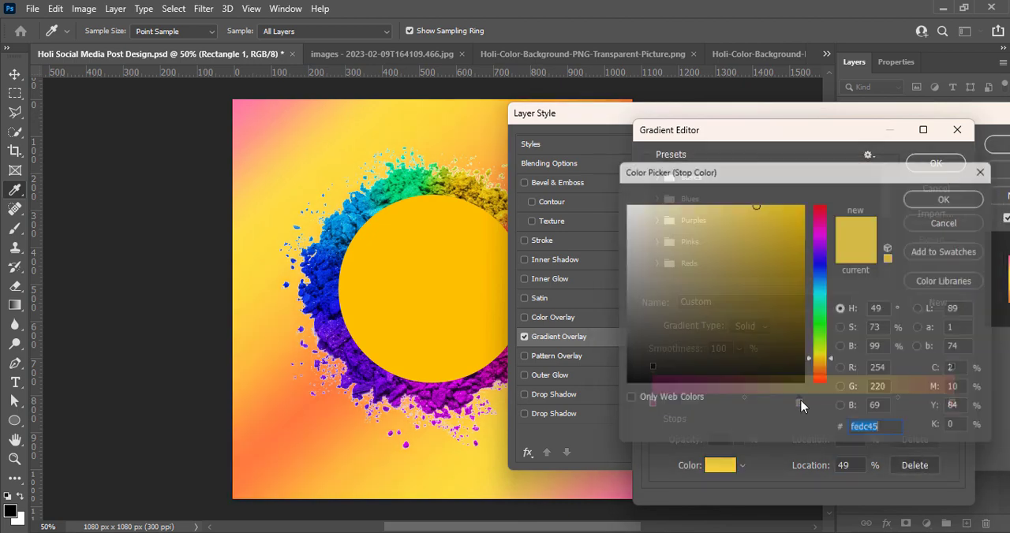
left_click(858, 436)
left_click(955, 194)
left_click(947, 164)
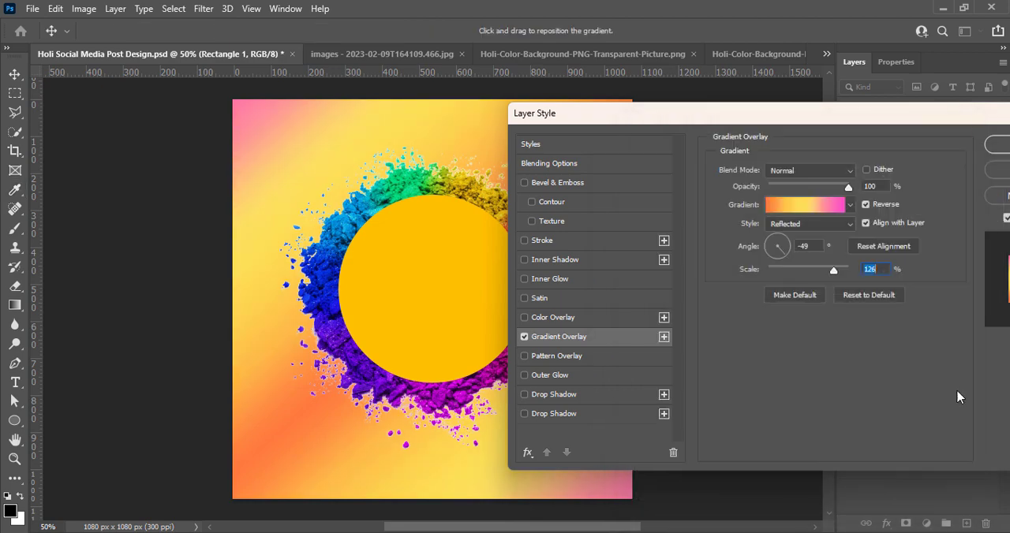
left_click(998, 146)
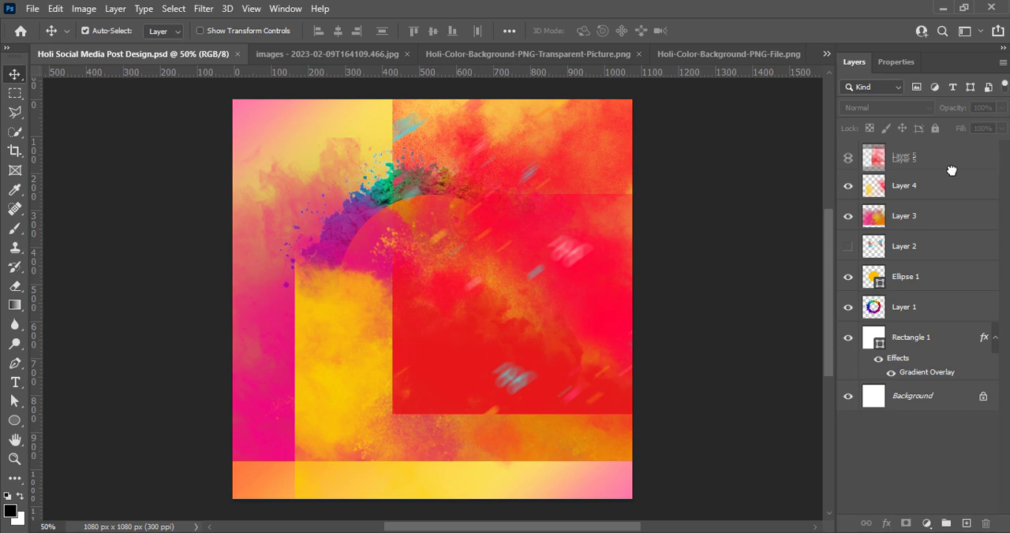
Scale down Layer 3's powder cloud and position it across the canvas's lower part, aligned to its edges.
left_click_drag(950, 170, 931, 217)
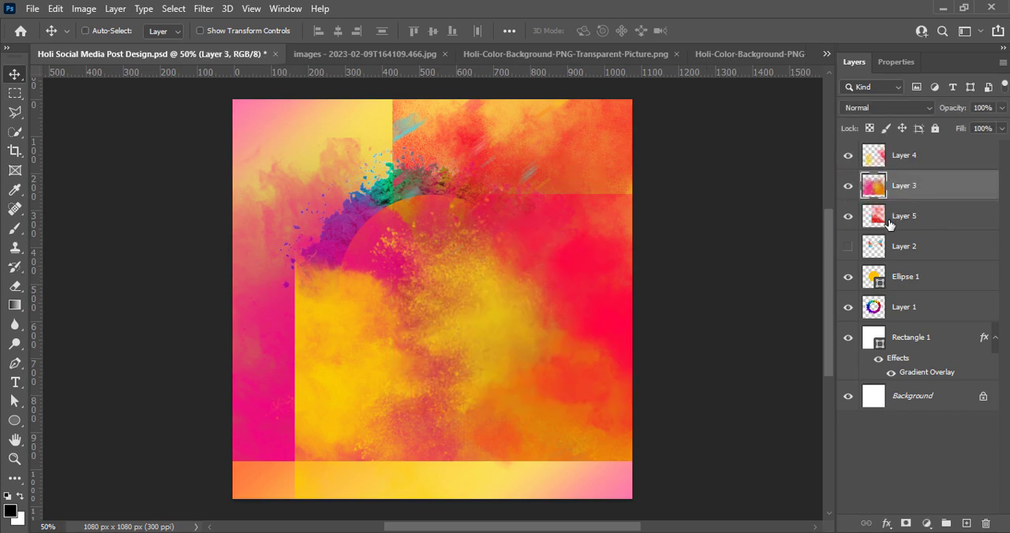
key("ctrl+t")
left_click_drag(505, 409, 596, 446)
left_click_drag(782, 462, 536, 430)
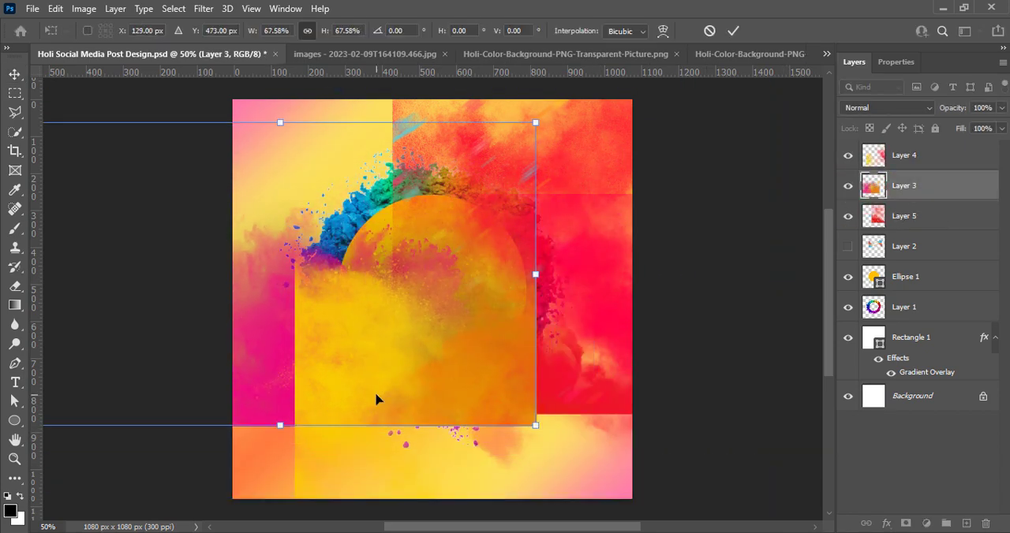
left_click_drag(376, 399, 543, 453)
left_click_drag(699, 462, 634, 457)
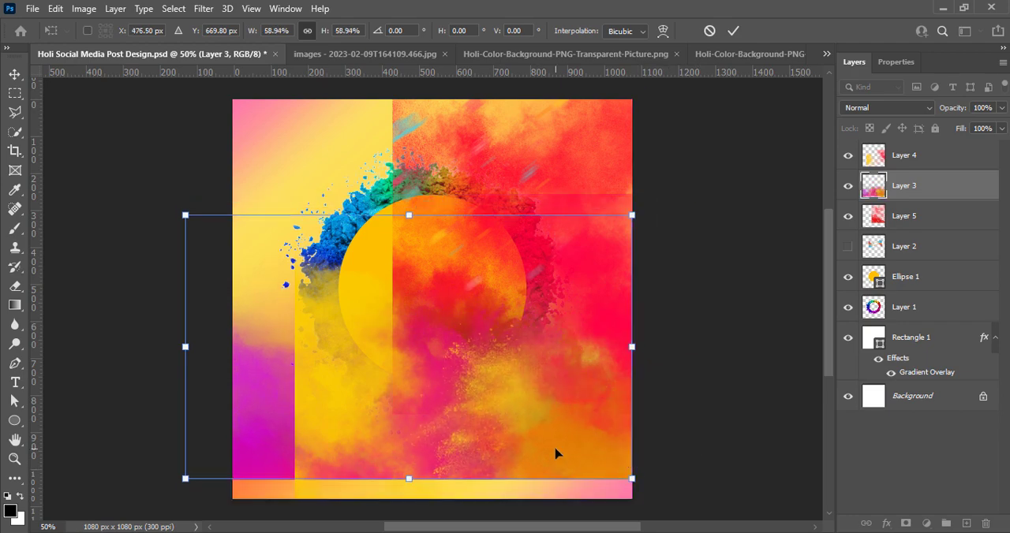
left_click_drag(555, 455, 576, 474)
left_click_drag(430, 234, 430, 257)
left_click_drag(432, 390, 434, 389)
key("Return")
Increase the vibrance of Layer 3's powder cloud and set its contrast to 31 with Brightness/Contrast.
left_click(84, 9)
mouse_move(108, 46)
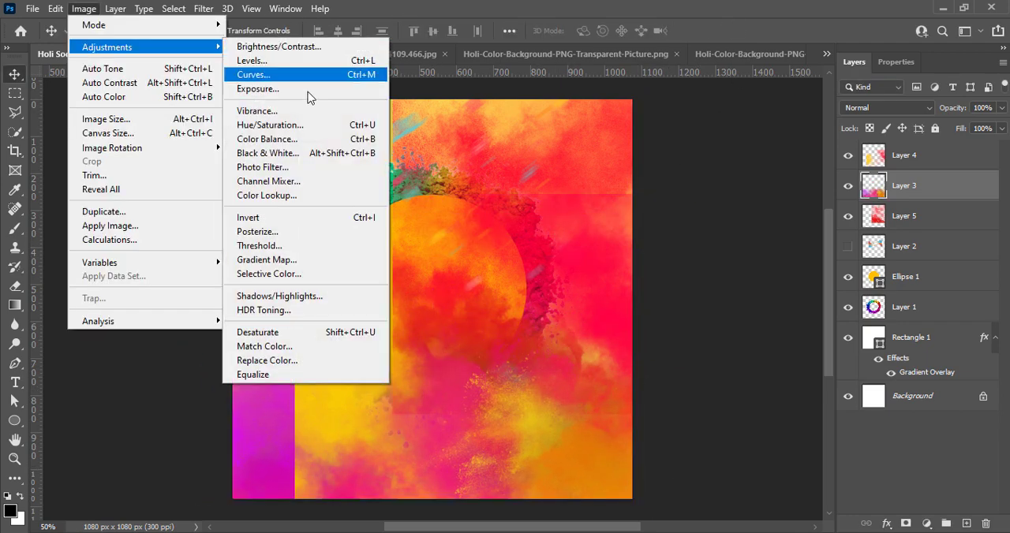
left_click(284, 110)
left_click_drag(613, 106, 652, 108)
left_click(733, 84)
left_click(85, 8)
left_click(277, 45)
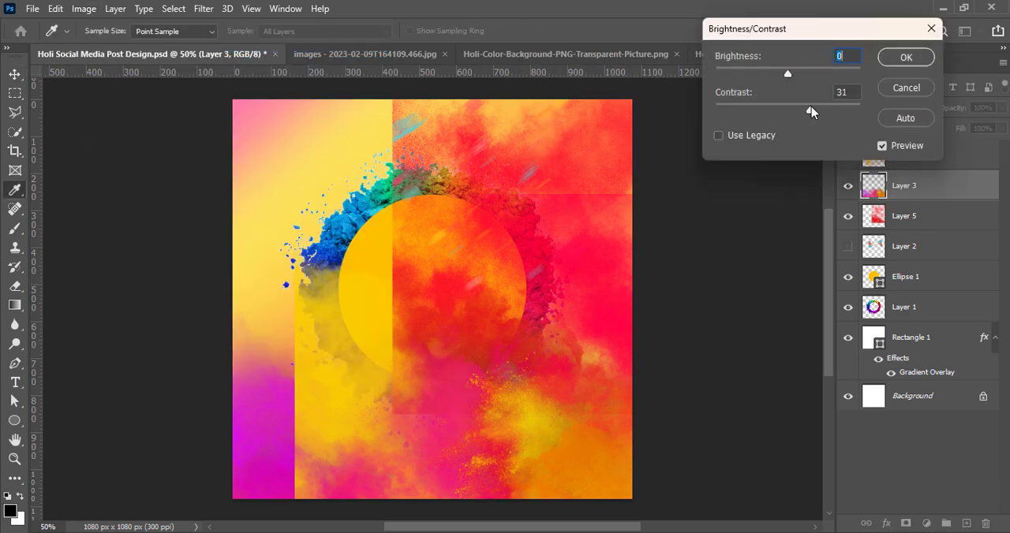
left_click(905, 57)
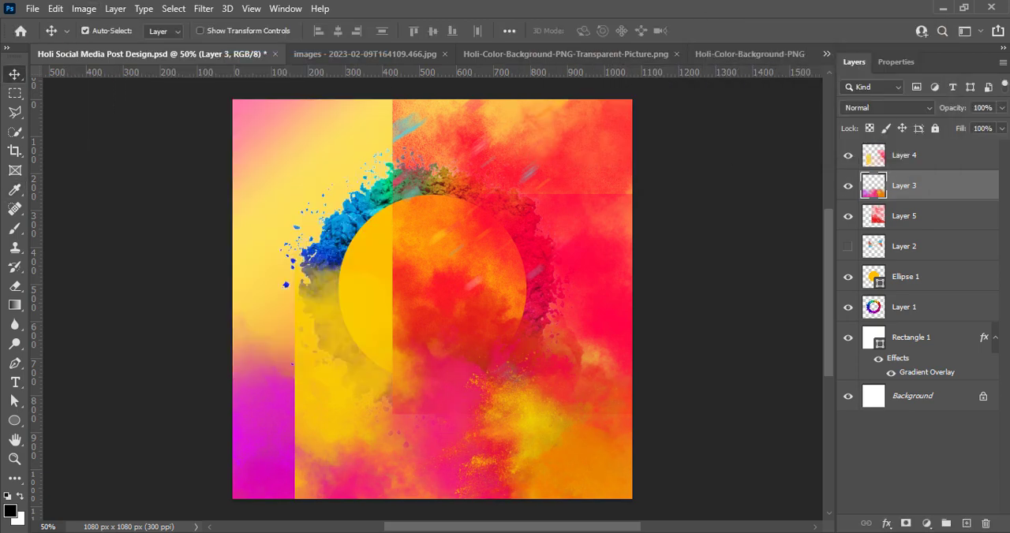
Move Layer 5's powder cloud over the upper part of the canvas and flip it.
left_click(894, 222)
left_click_drag(582, 275, 453, 249)
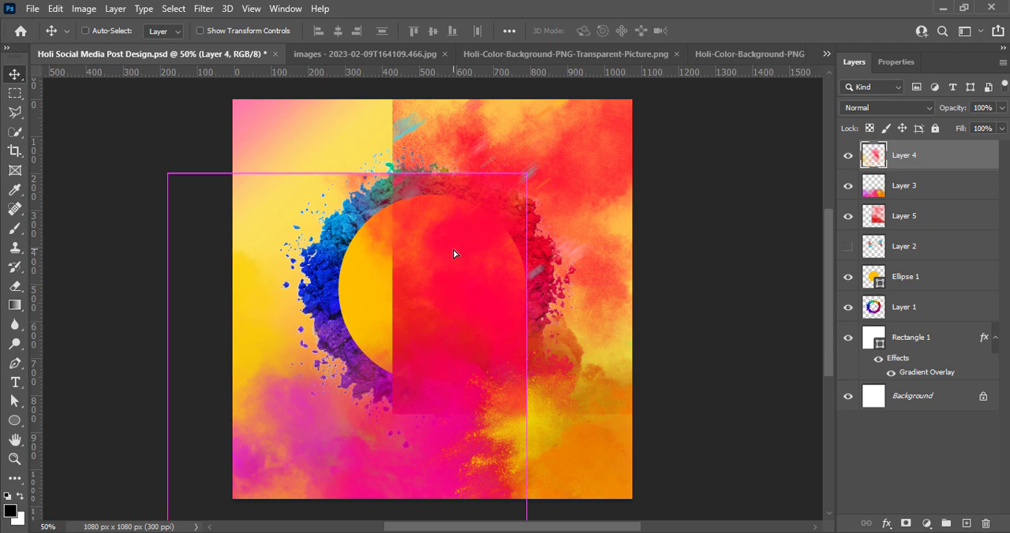
key("ctrl+z")
key("ctrl+t")
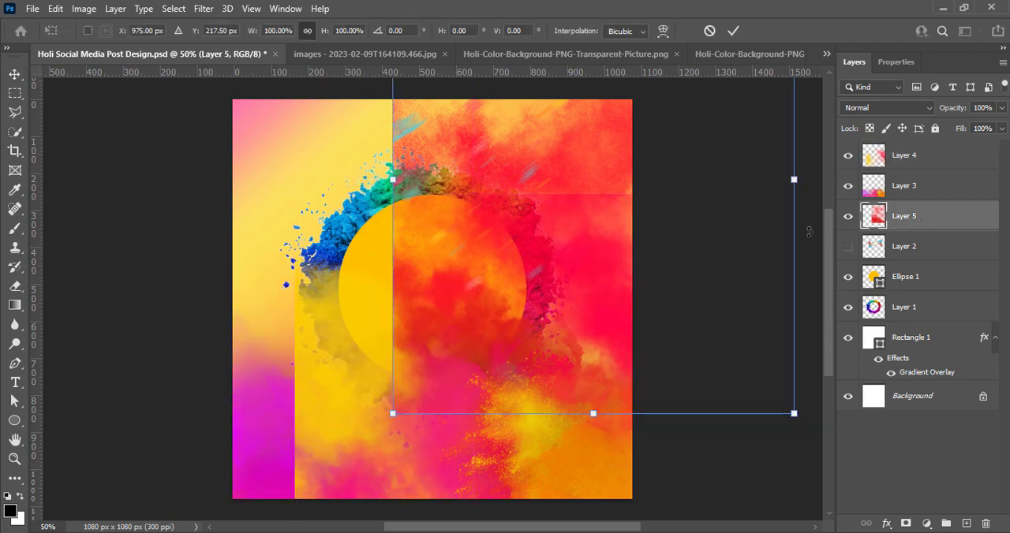
left_click_drag(735, 268, 541, 118)
right_click(573, 272)
left_click(640, 466)
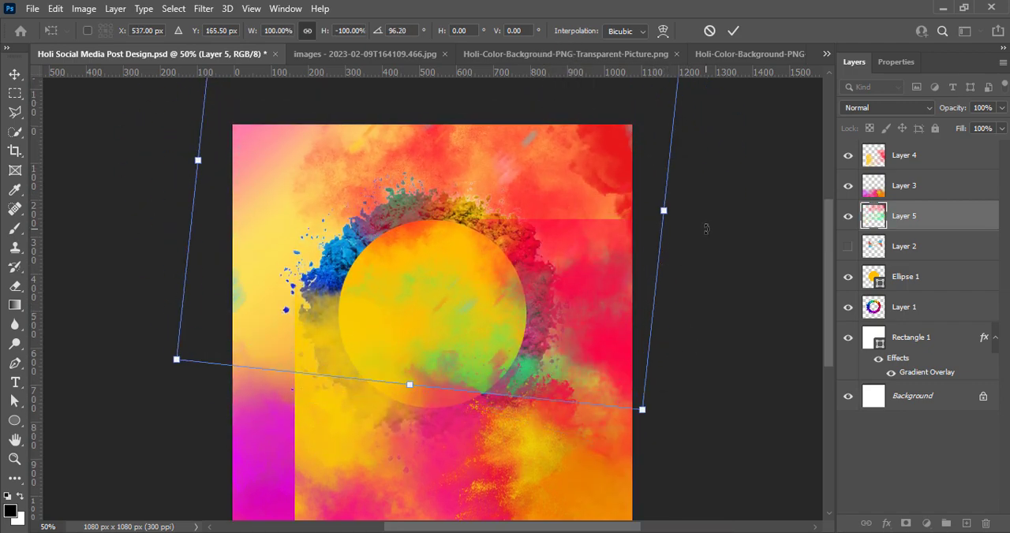
Flip Layer 5's powder cloud back to its unmirrored orientation and rotate it to an angle of about 179.65°.
left_click_drag(707, 229, 685, 379)
right_click(622, 336)
left_click(651, 261)
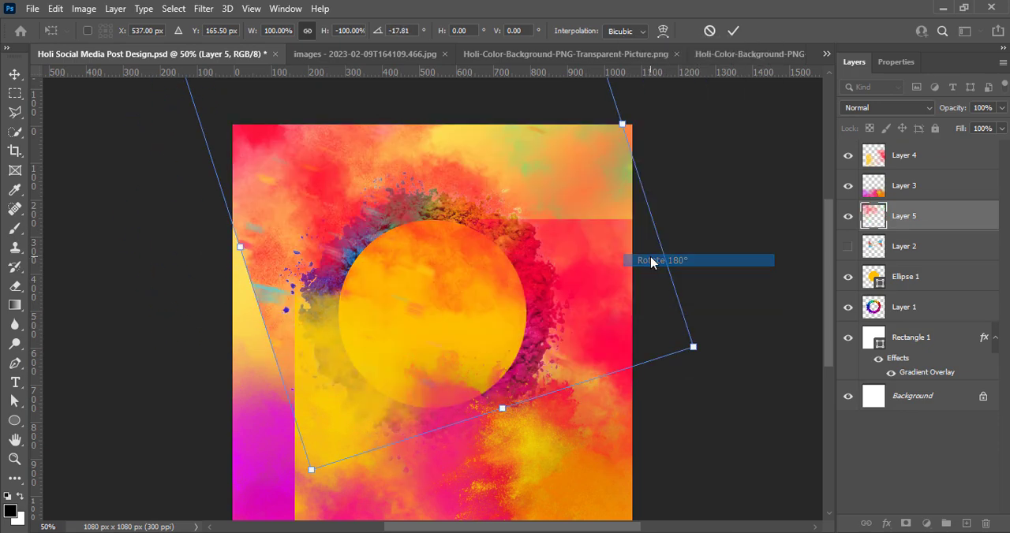
right_click(581, 303)
left_click(623, 278)
left_click_drag(630, 436, 671, 342)
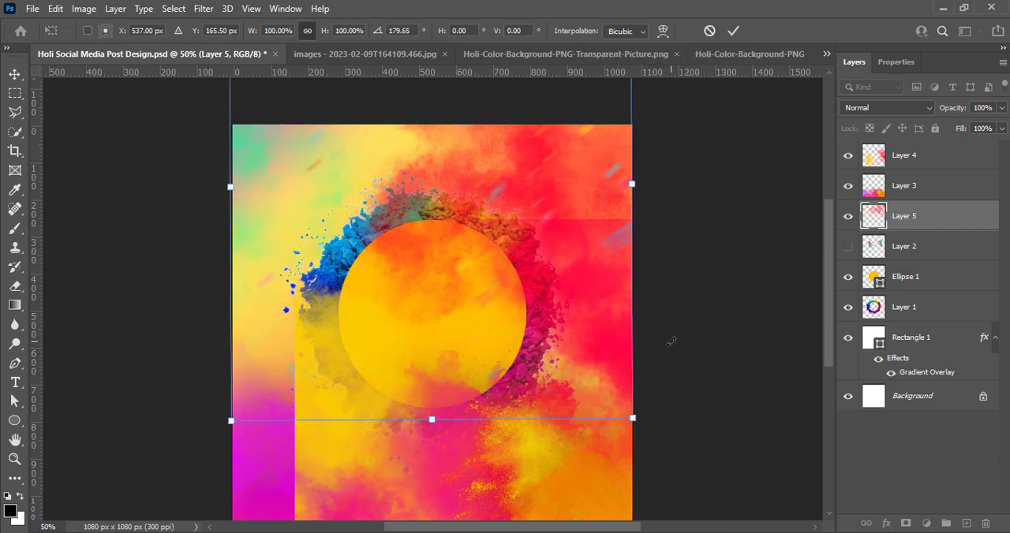
Scale Layer 5's powder cloud to 99.54% so it fits the canvas width.
scroll(671, 342, "down", 2)
scroll(567, 279, "up", 2)
mouse_move(438, 421)
left_mouse_down()
mouse_move(442, 400)
mouse_move(442, 419)
left_mouse_up()
scroll(719, 344, "up", 2)
scroll(720, 345, "up", 4)
left_click_drag(459, 93, 460, 262)
key("ctrl+z")
Move Layer 5's powder cloud down until it covers the canvas's upper part and apply the transformation.
scroll(700, 350, "down", 4)
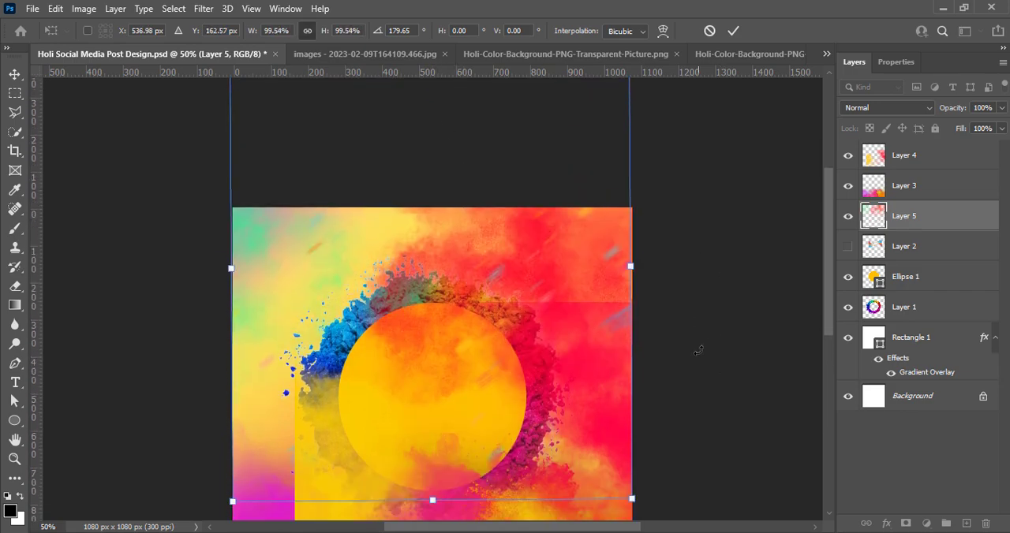
left_click_drag(512, 229, 518, 375)
key("Left")
key("ctrl+s")
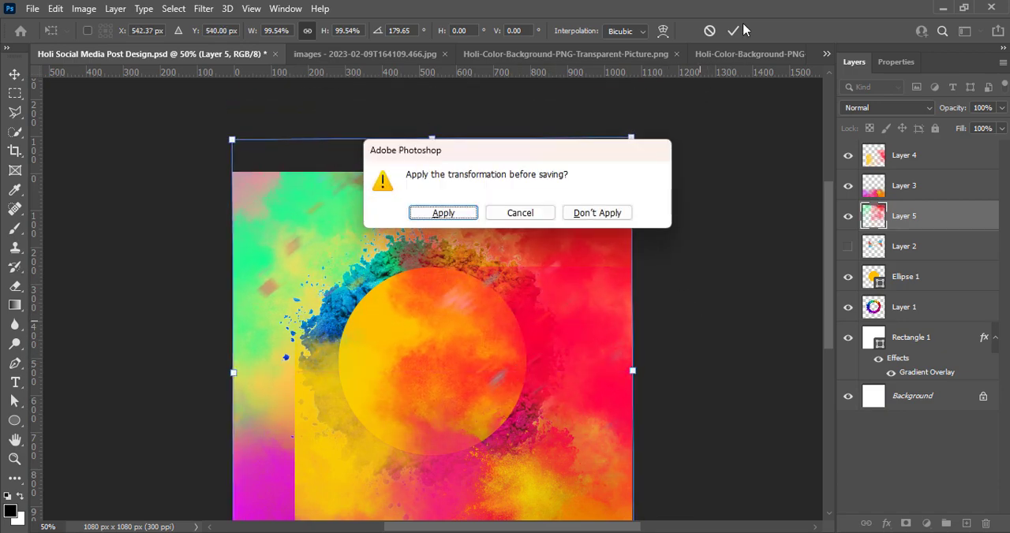
left_click(518, 213)
left_click(735, 30)
Increase the vibrance of Layer 5's powder cloud and adjust its contrast with Brightness/Contrast.
scroll(628, 190, "down", 1)
left_click(83, 10)
mouse_move(108, 47)
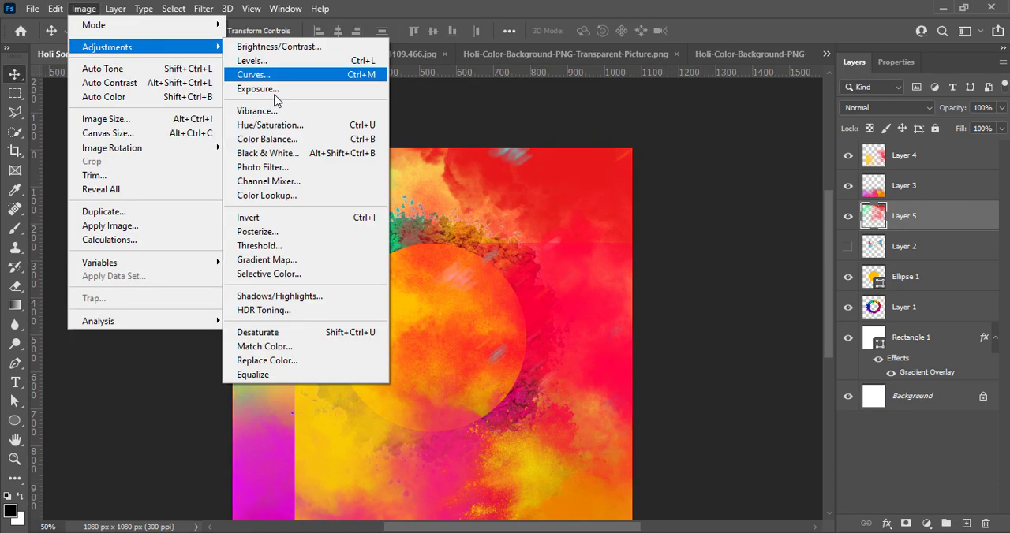
left_click(259, 110)
left_click_drag(611, 106, 632, 105)
left_click(732, 84)
left_click(82, 10)
mouse_move(197, 45)
left_click(261, 46)
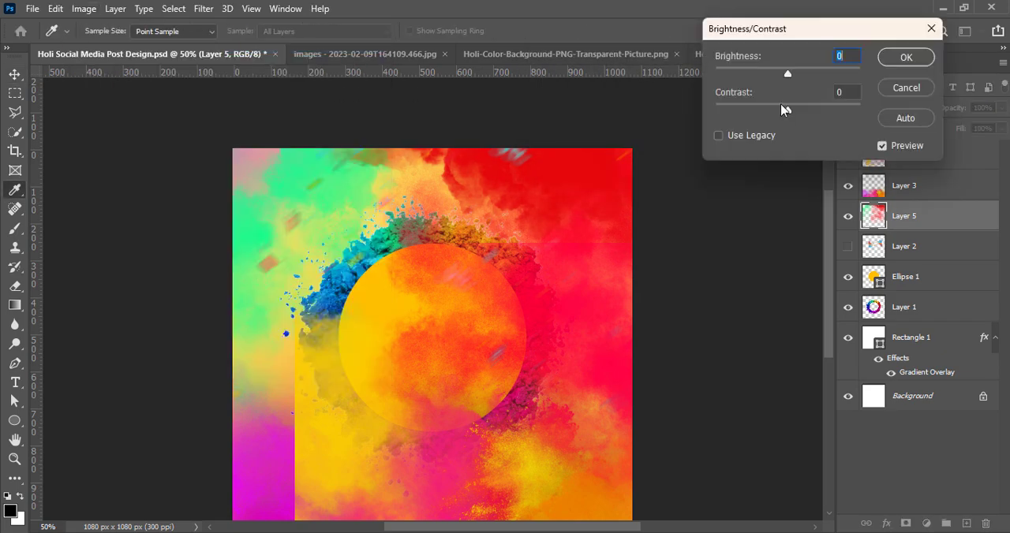
left_click(906, 63)
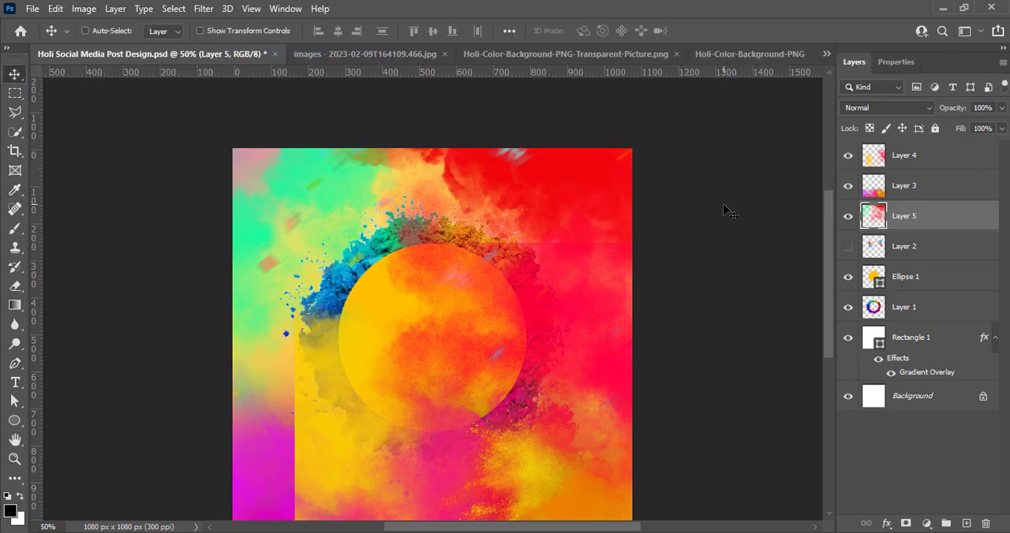
Rotate Layer 4's powder cloud to about 179° and position it across the full width of the canvas.
scroll(702, 221, "down", 2)
left_click_drag(619, 529, 610, 529)
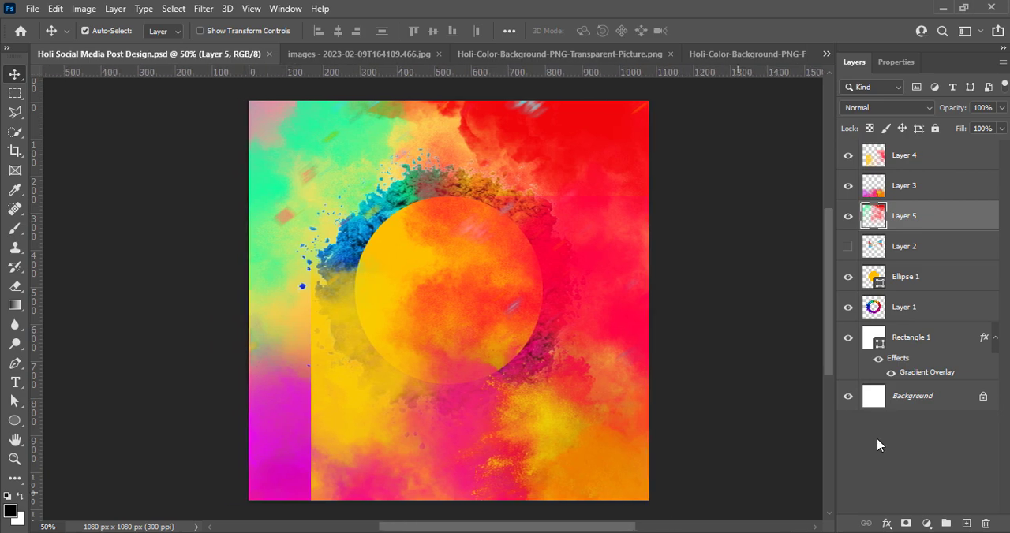
left_click(848, 189)
left_click(918, 155)
key("ctrl+t")
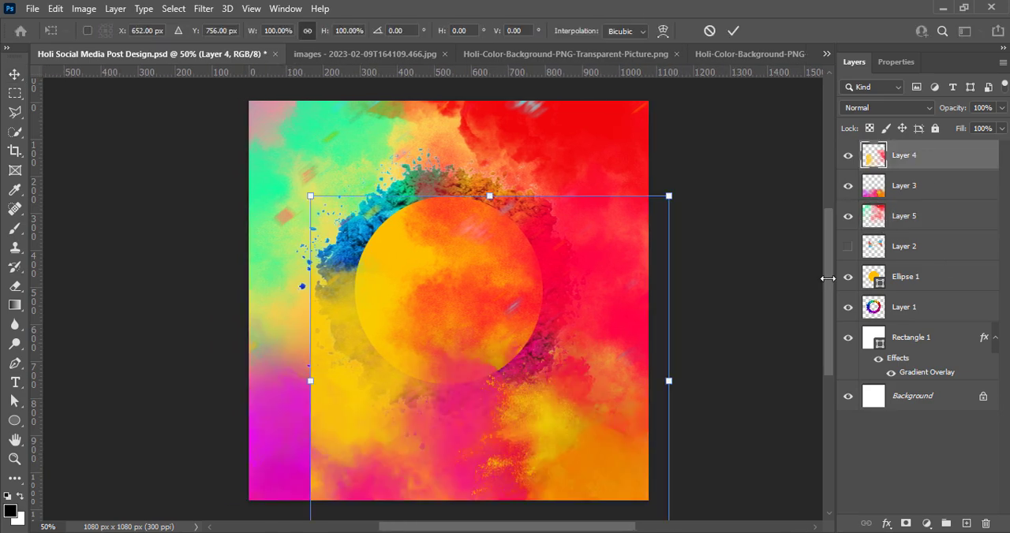
left_click_drag(626, 377, 636, 320)
key("Return")
key("ctrl+t")
left_click_drag(675, 379, 687, 406)
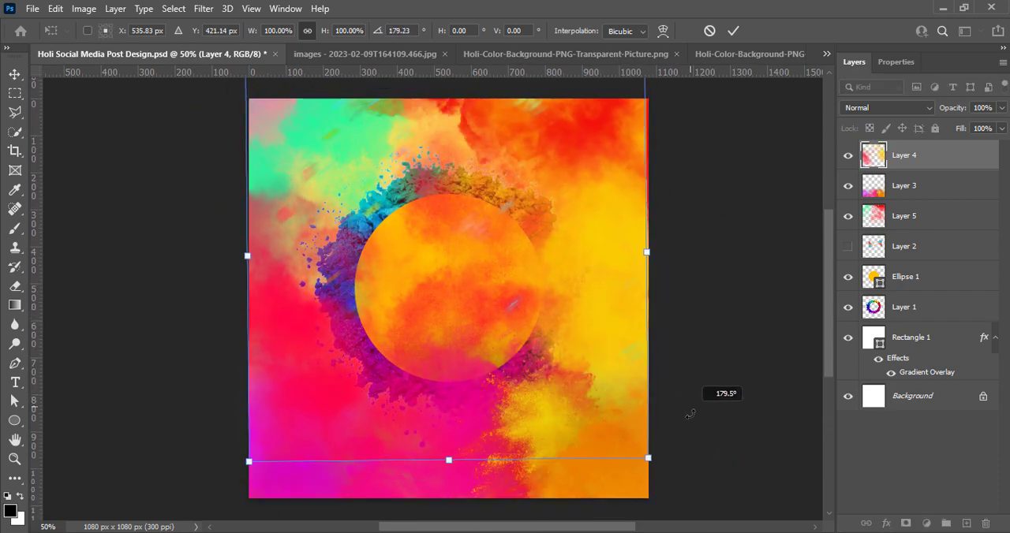
left_click_drag(602, 327, 600, 357)
left_click(733, 31)
Increase the vibrance of Layer 4's powder cloud and adjust it with Brightness/Contrast.
left_click(84, 9)
mouse_move(157, 41)
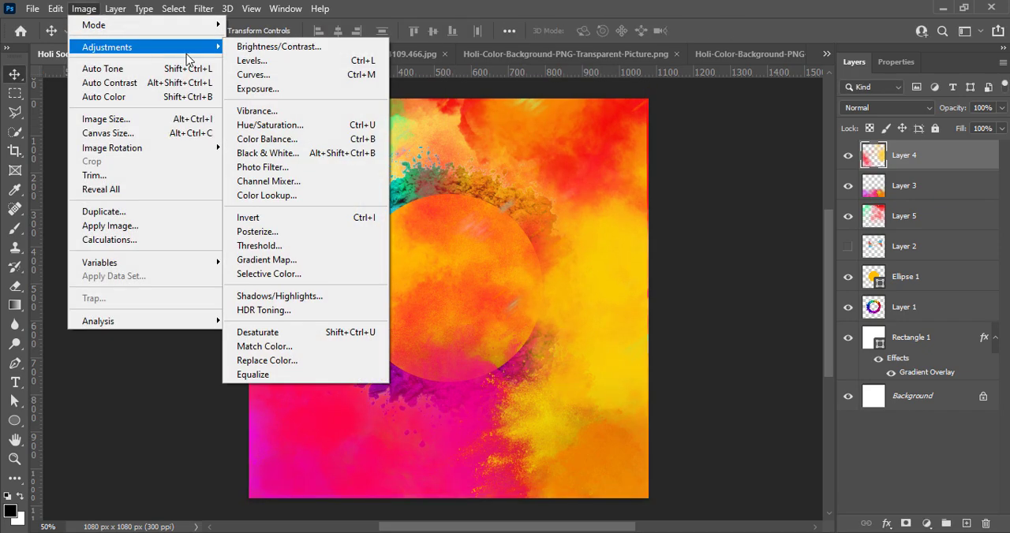
left_click(260, 114)
left_click_drag(604, 105, 684, 105)
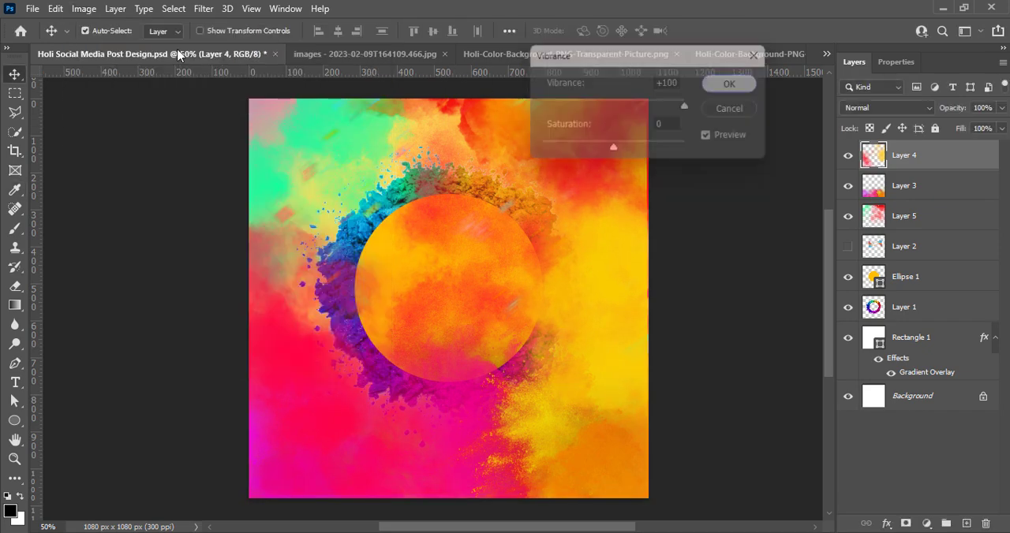
left_click(84, 9)
mouse_move(119, 43)
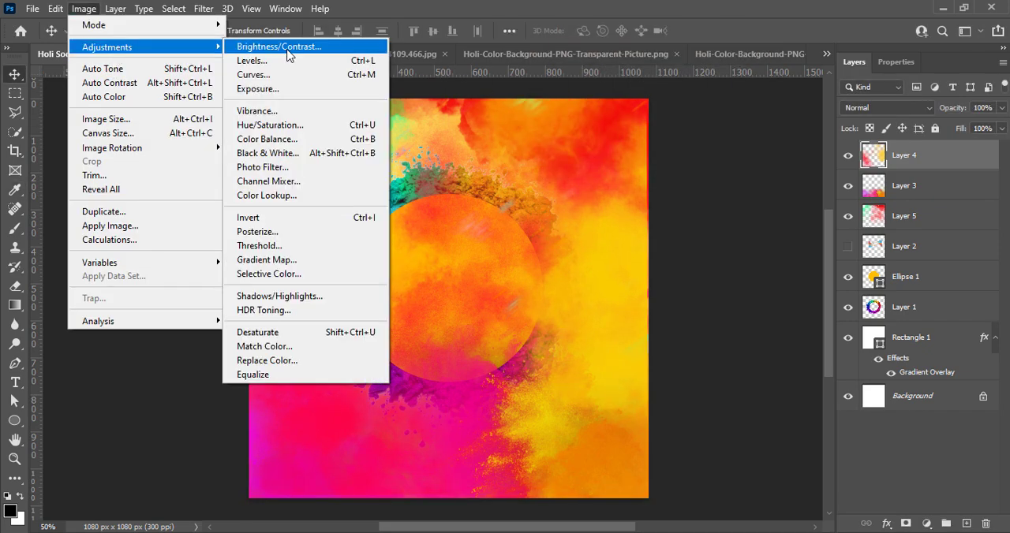
left_click(272, 42)
left_click(917, 64)
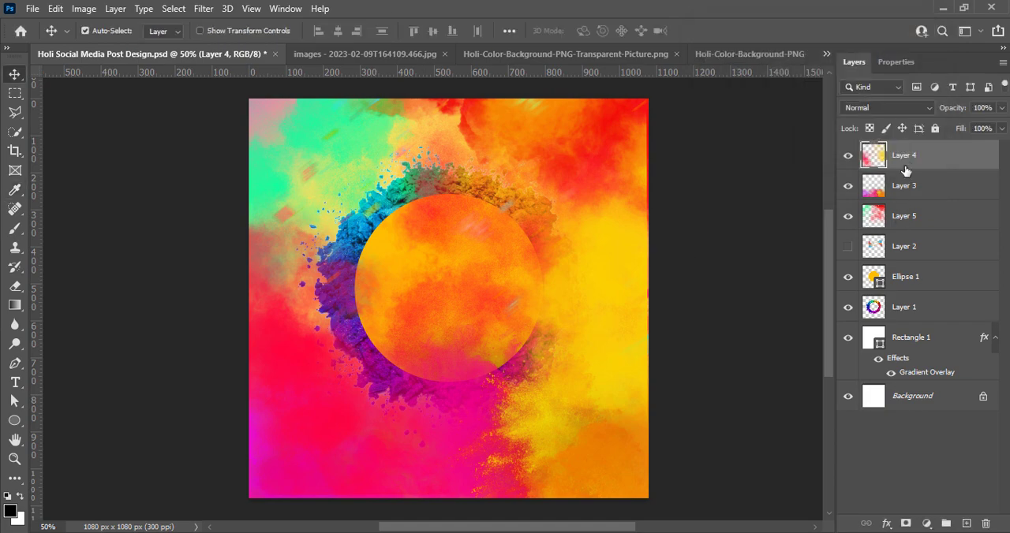
Move Layer 4 beneath Layer 3 in the stacking order and show the hidden Layer 2.
left_click_drag(905, 163, 905, 202)
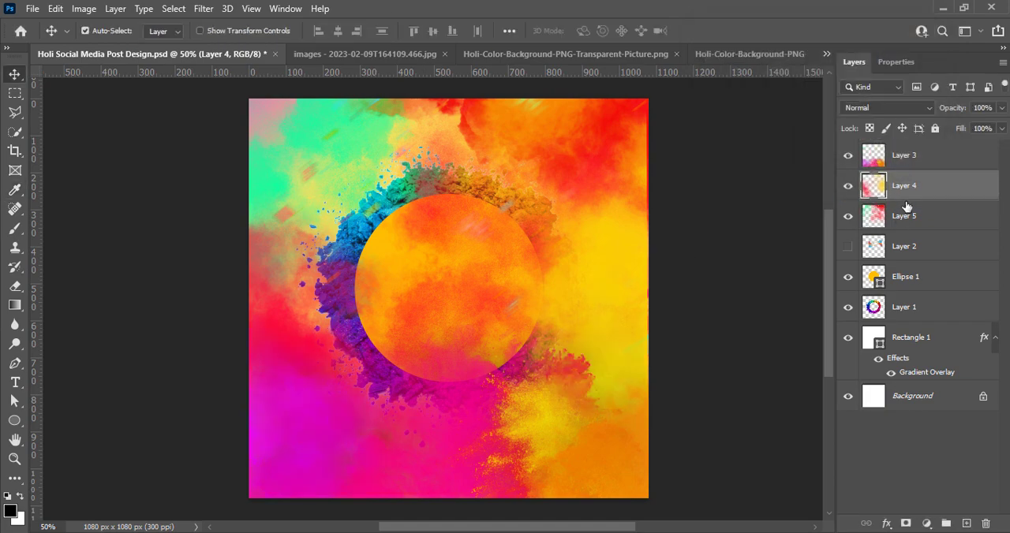
left_click_drag(908, 149, 909, 229)
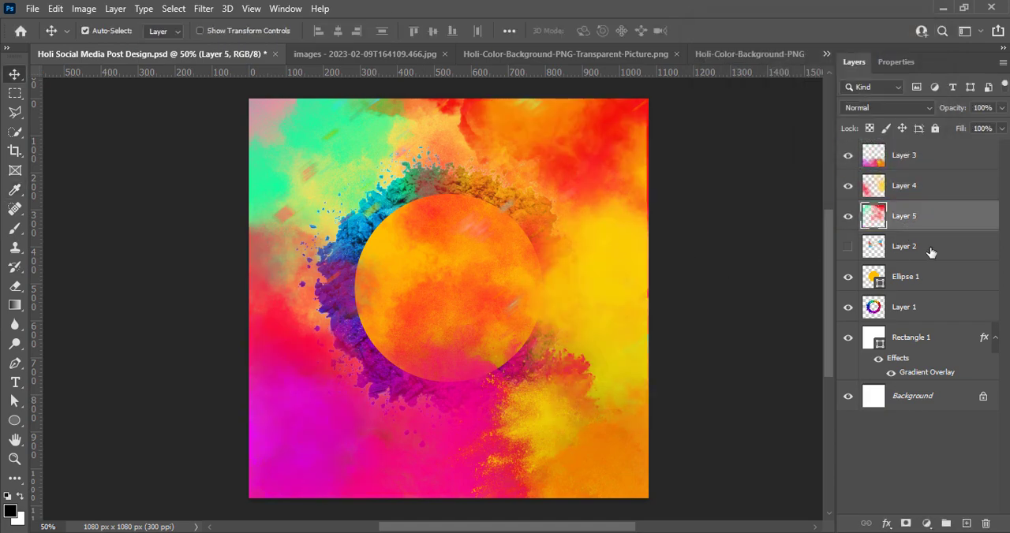
left_click(931, 250)
left_click(849, 251)
Enlarge Layer 2's powder splash to about 175% and centre it over the circle.
key("ctrl+t")
left_click_drag(595, 256, 670, 256)
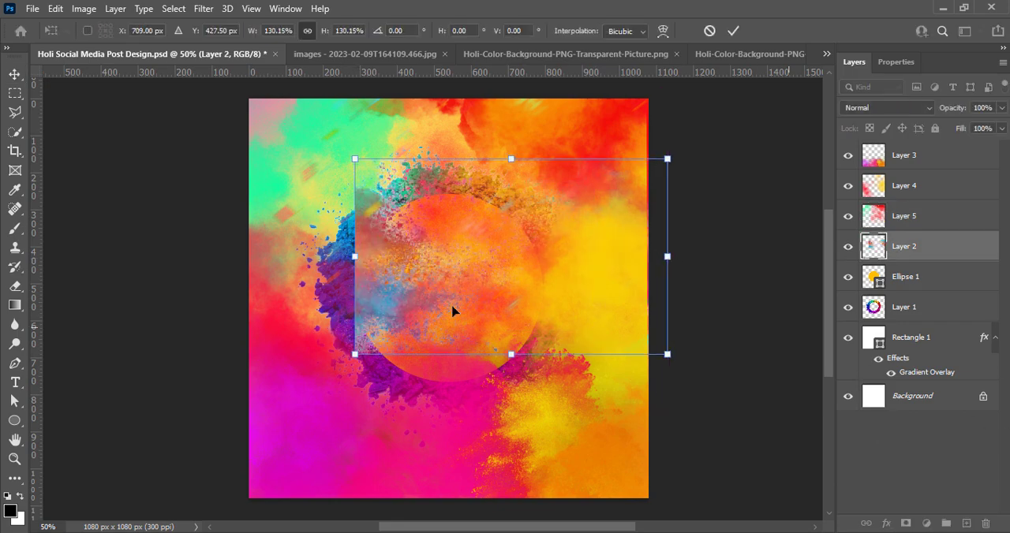
left_click_drag(354, 256, 241, 264)
left_click_drag(410, 282, 405, 313)
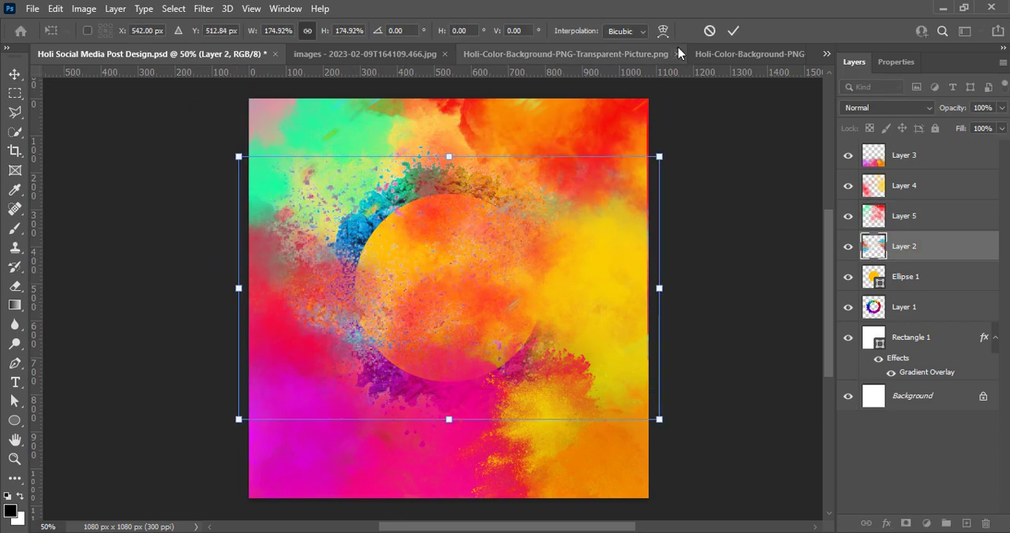
left_click(733, 30)
Increase the vibrance of Layer 2's powder splash and adjust it with Brightness/Contrast.
left_click(84, 8)
mouse_move(107, 48)
left_click(297, 109)
left_click_drag(613, 105, 666, 106)
left_click(732, 84)
left_click(84, 10)
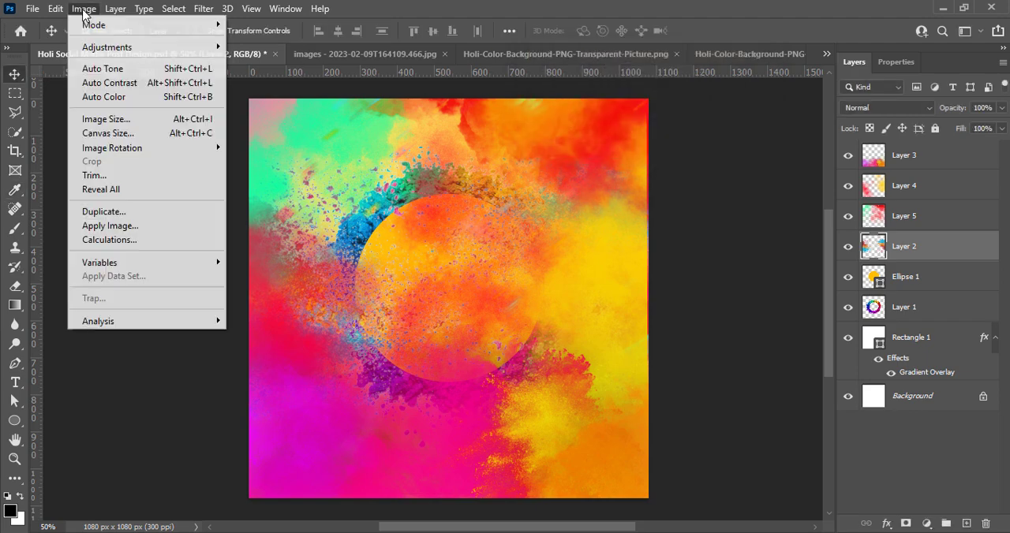
left_click(278, 46)
key("Return")
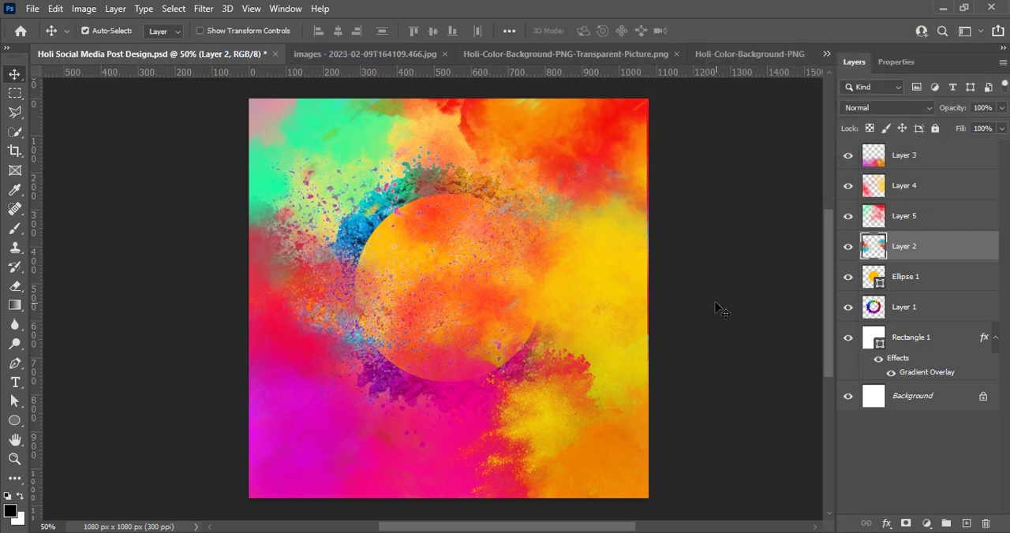
Move Ellipse 1 and Layer 1 above all powder cloud layers and save the document.
left_click(890, 316)
left_click(914, 277, "shift")
left_click_drag(914, 278, 923, 233)
key("ctrl+s")
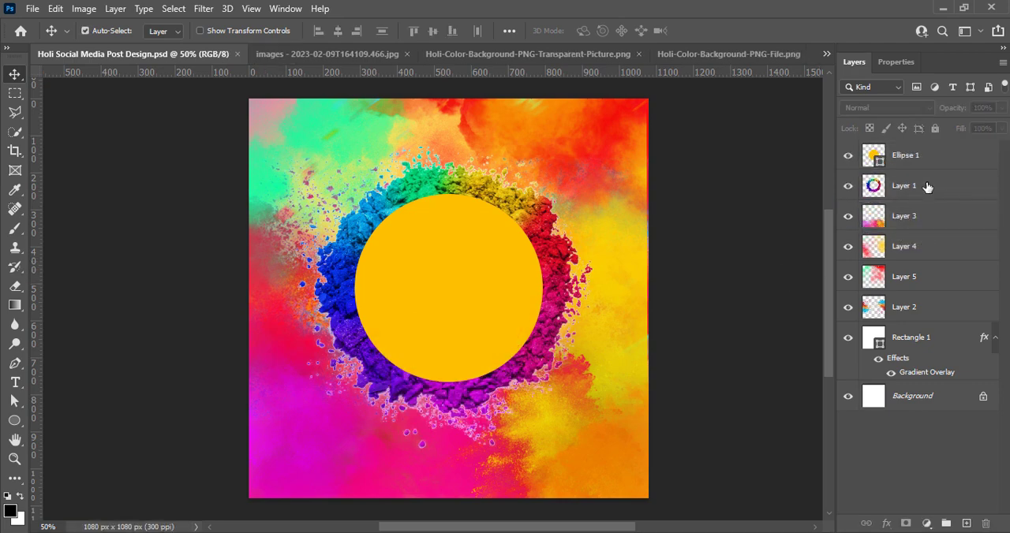
mouse_move(902, 225)
left_mouse_down()
mouse_move(899, 148)
mouse_move(904, 229)
left_mouse_up()
left_click(707, 303)
key("ctrl+s")
Apply a Radial Blur to Layer 2 with the Zoom method, Good quality and an amount of 23.
left_click(905, 307)
left_click(204, 8)
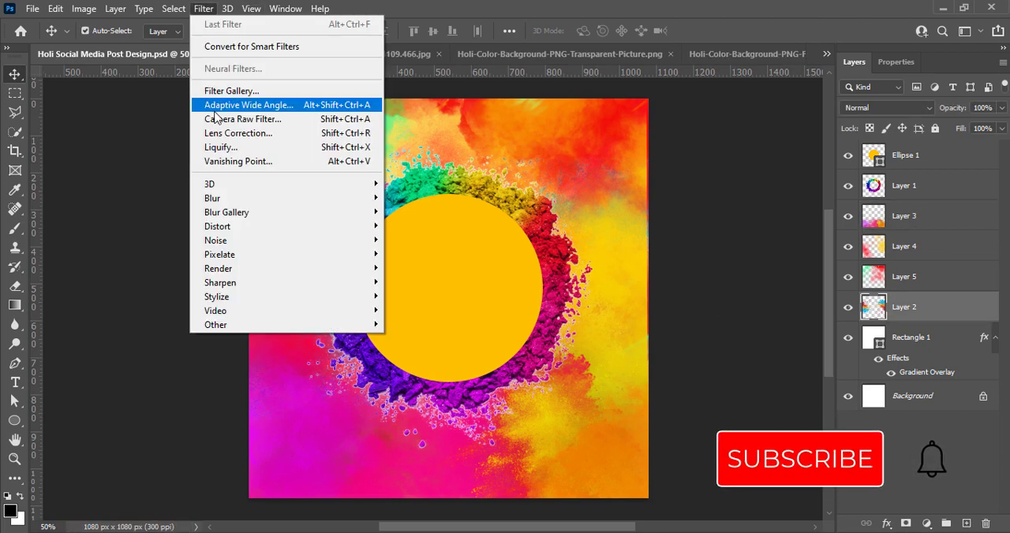
mouse_move(235, 219)
mouse_move(212, 198)
left_click(419, 296)
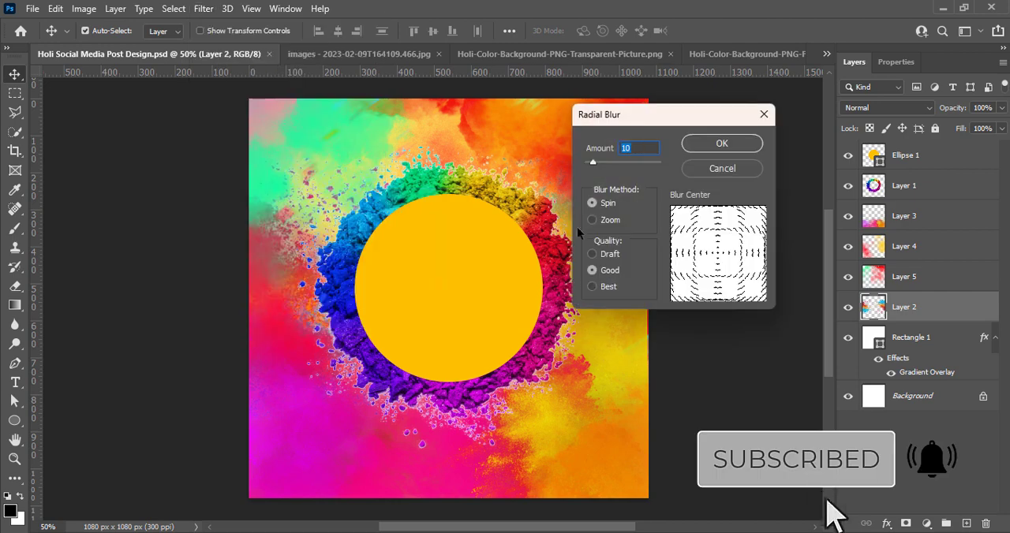
left_click(593, 221)
left_click_drag(593, 163, 601, 166)
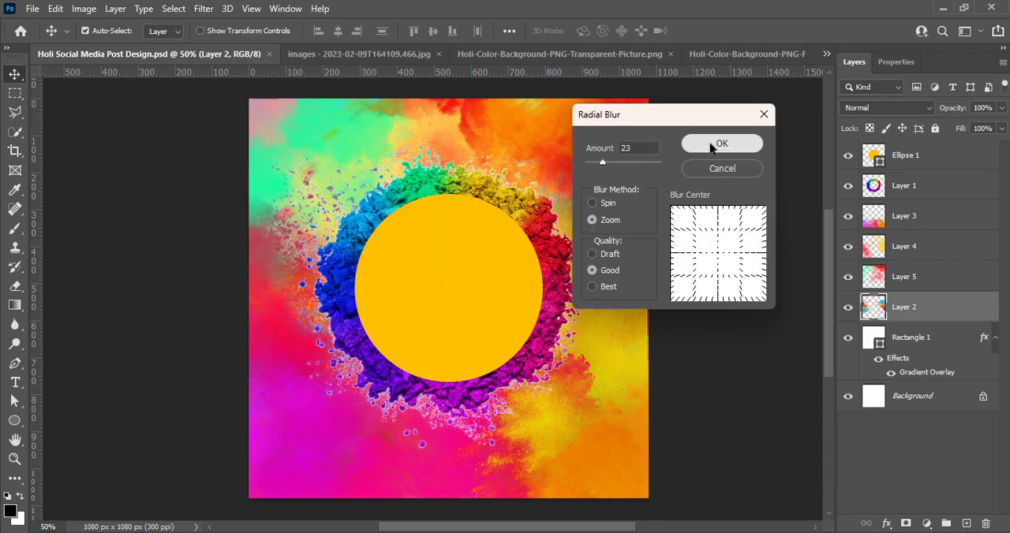
left_click(721, 143)
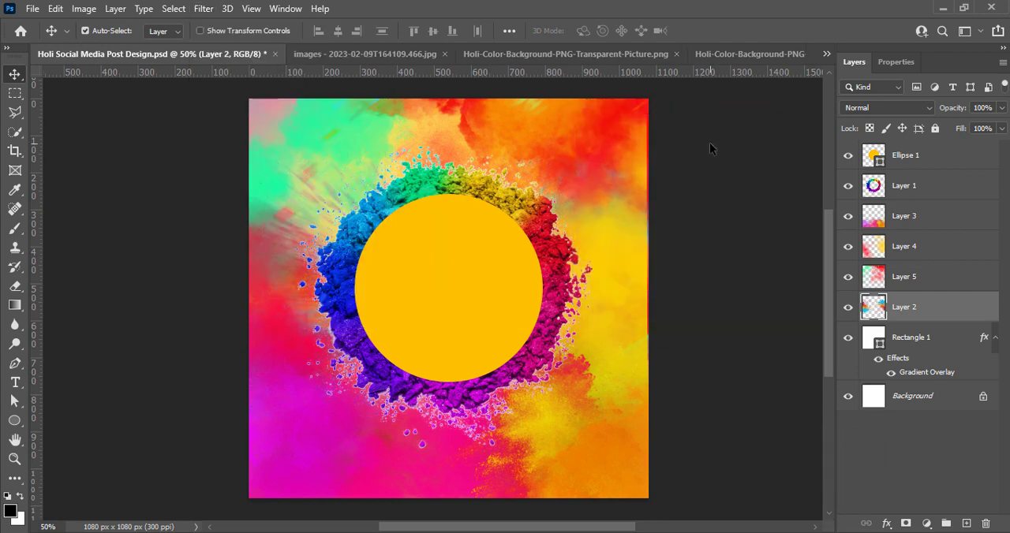
Apply a Zoom Radial Blur of Good quality to Layer 1's powder ring, with an amount slightly below 23.
left_click(885, 196)
left_click(203, 9)
mouse_move(234, 201)
left_click(426, 293)
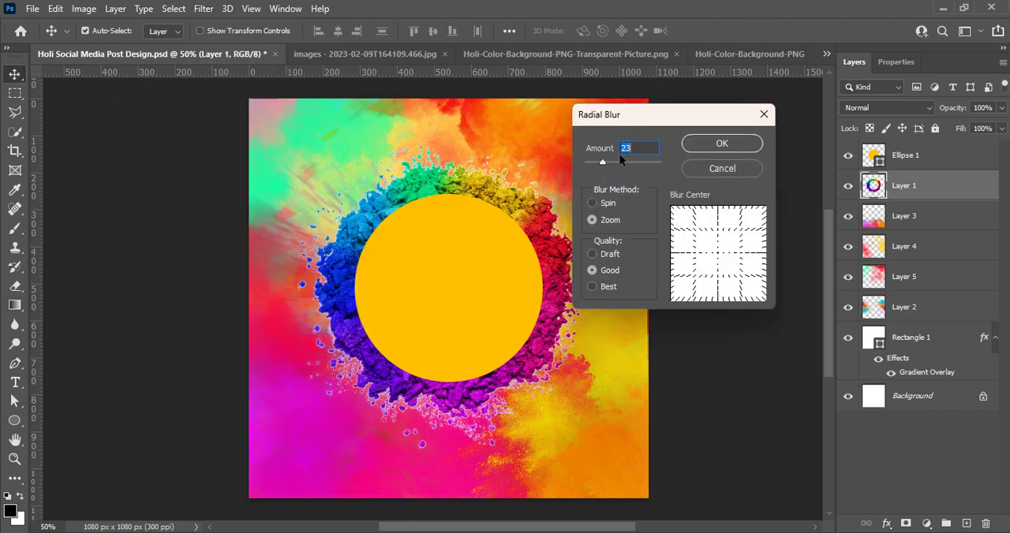
left_click_drag(603, 163, 598, 163)
left_click(714, 145)
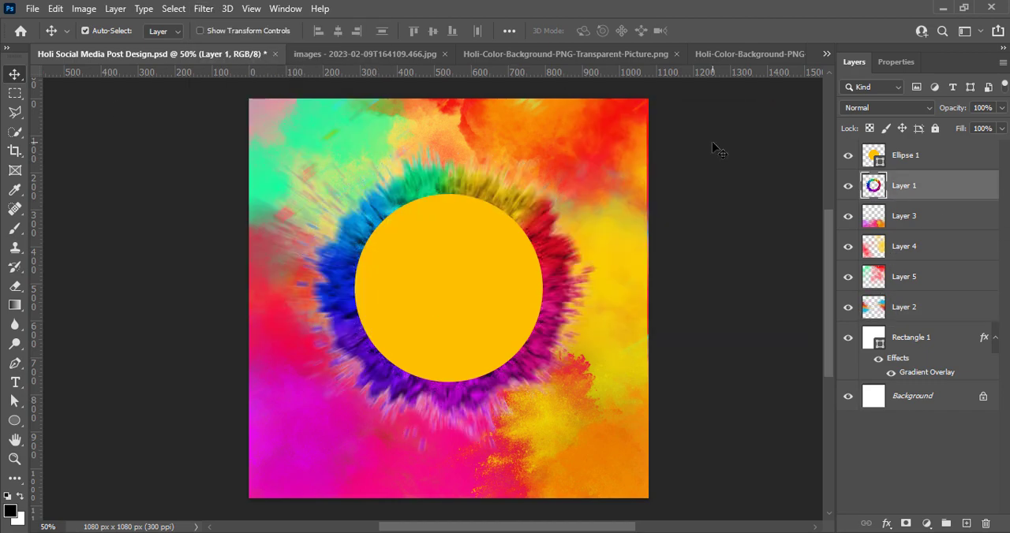
left_click(204, 9)
mouse_move(229, 200)
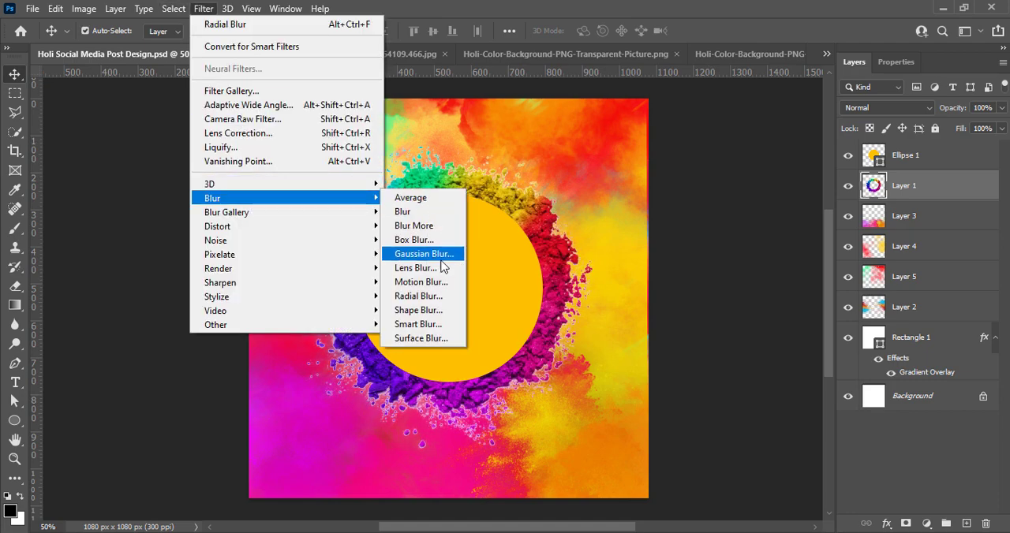
left_click(430, 289)
left_click(804, 267)
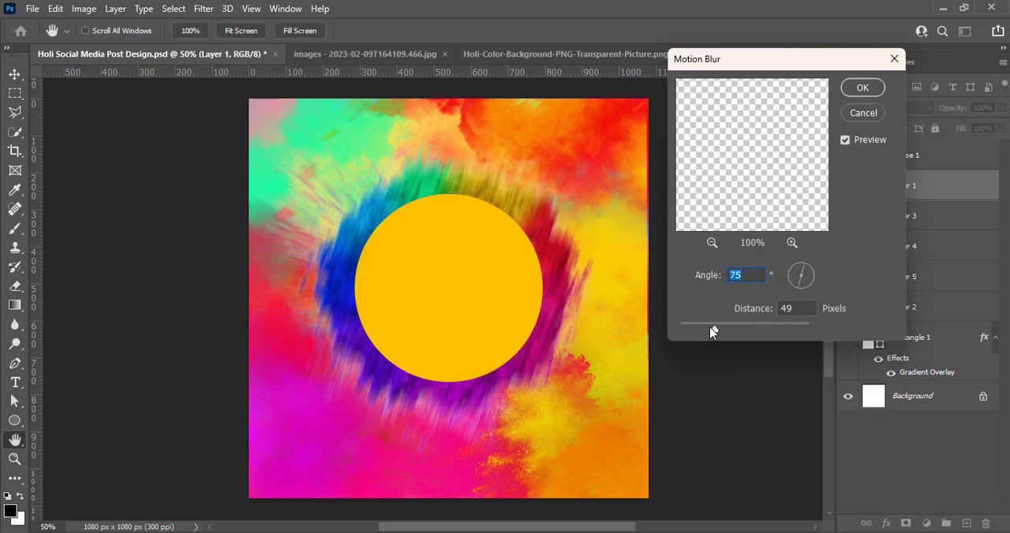
left_click_drag(710, 326, 689, 326)
left_click(862, 113)
left_click(203, 9)
mouse_move(228, 197)
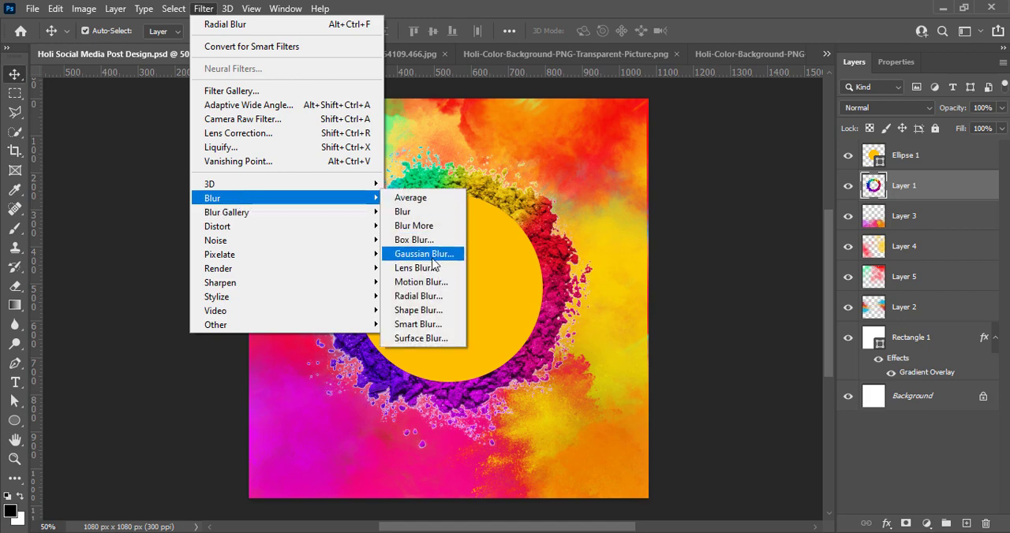
left_click(428, 255)
left_click(833, 128)
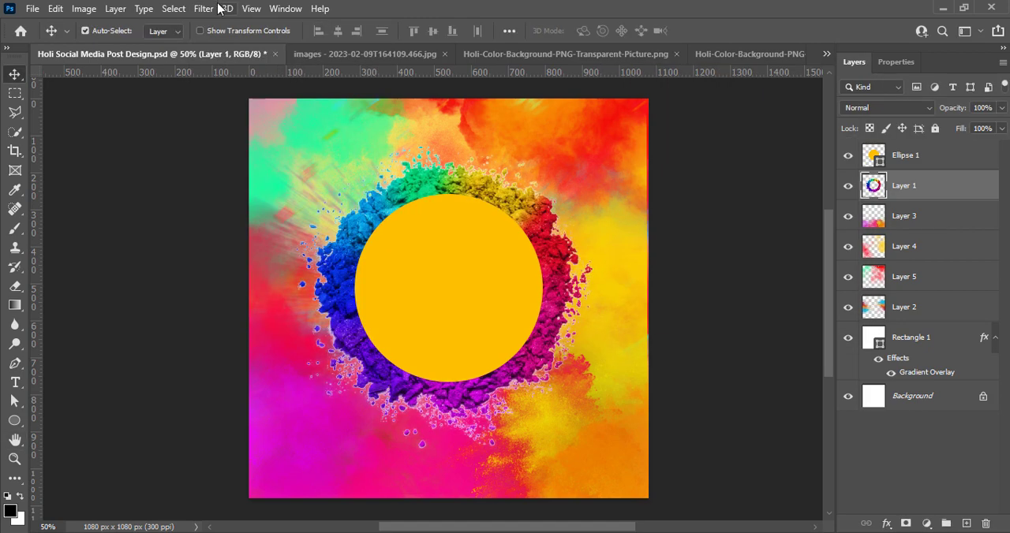
left_click(204, 8)
mouse_move(236, 198)
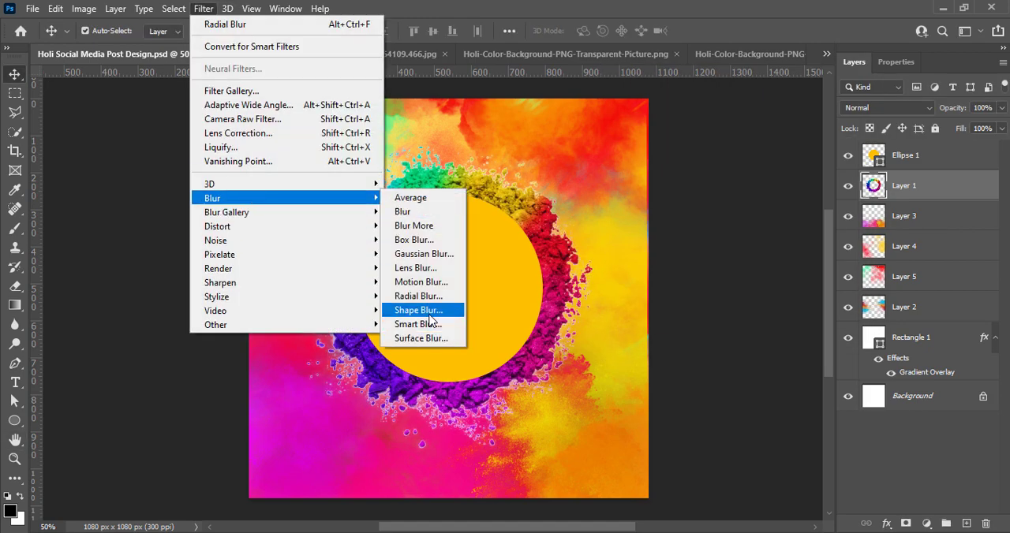
left_click(419, 268)
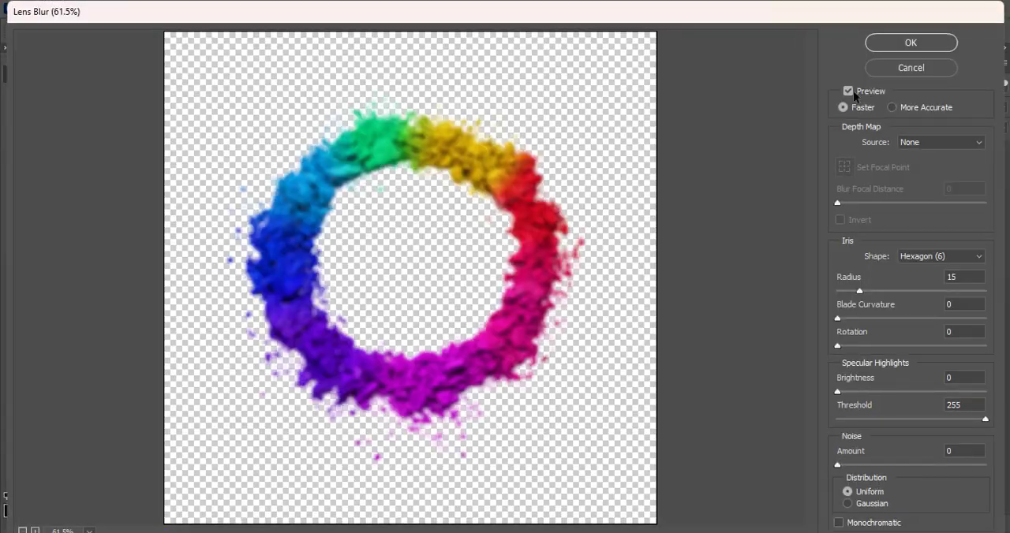
left_click(911, 68)
left_click(708, 313)
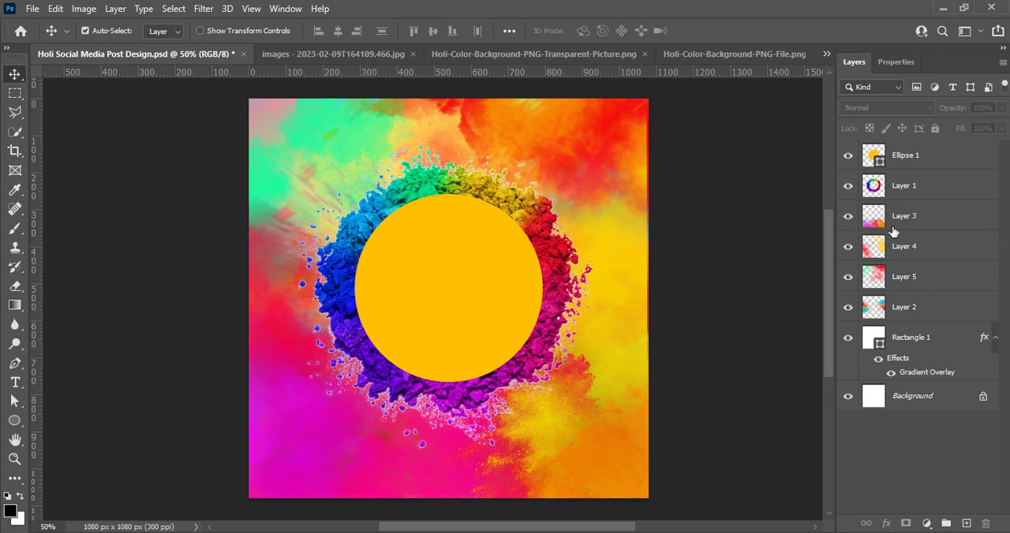
Apply a Motion Blur to Layer 4's powder cloud with an angle of 65° and a distance of 49 pixels.
left_click(848, 249)
left_click(848, 250)
left_click(209, 10)
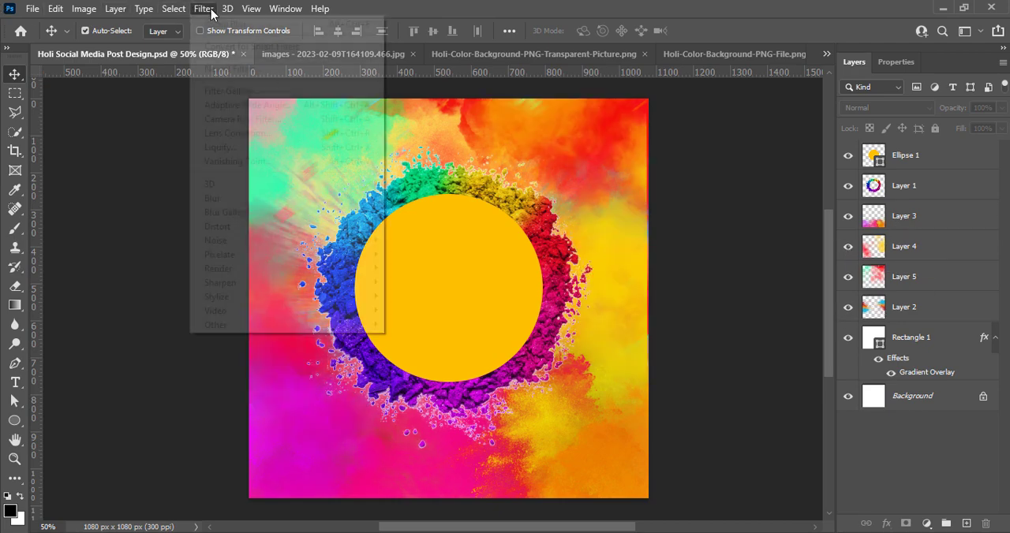
left_click(904, 246)
left_click(207, 10)
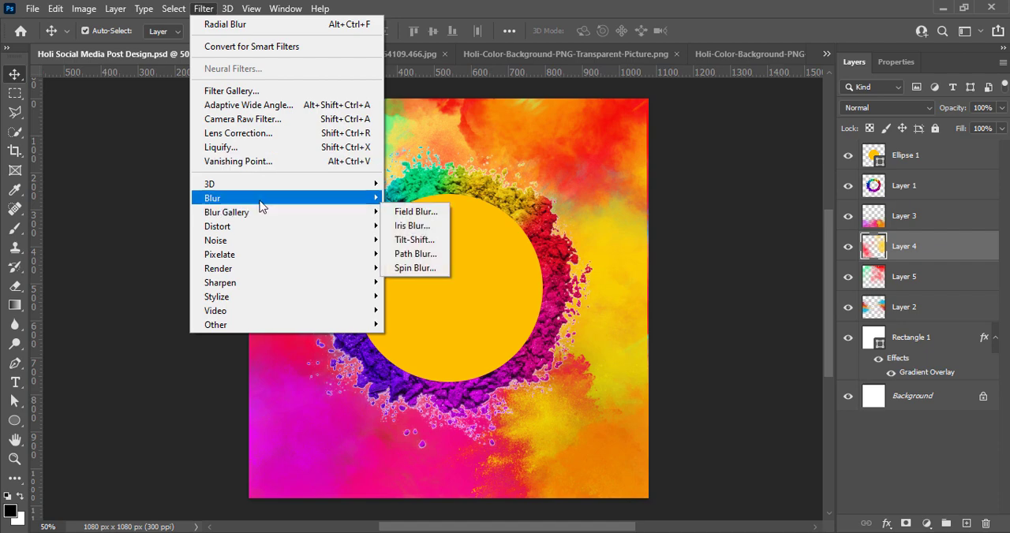
mouse_move(262, 201)
left_click(416, 283)
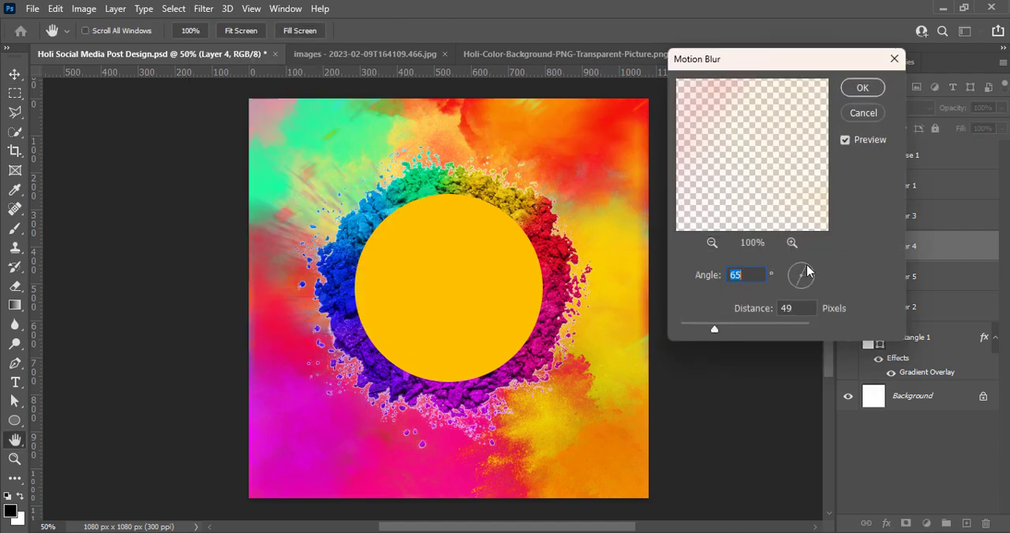
left_click(863, 88)
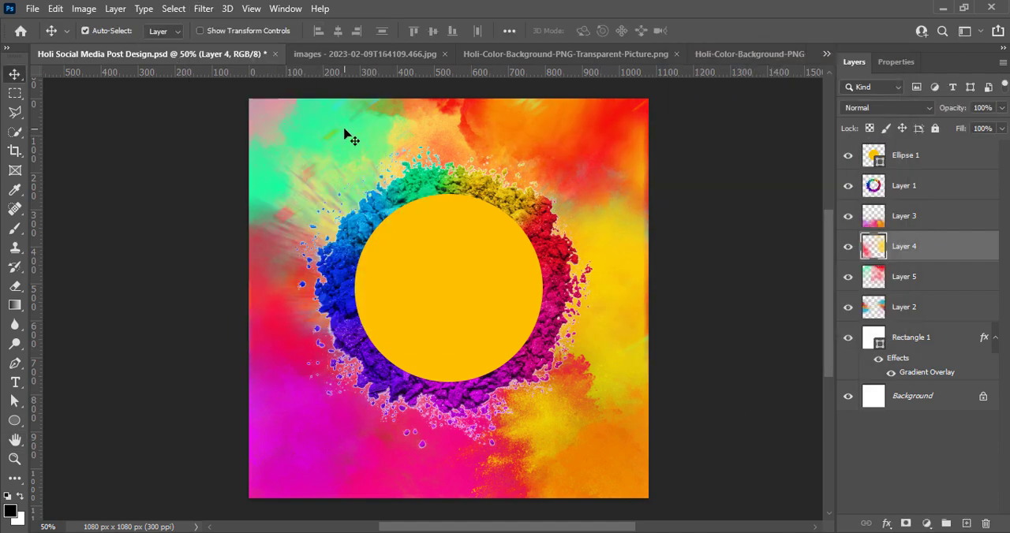
Apply a Gaussian Blur with a radius of 4.6 pixels to Layer 5's powder cloud and deselect the layer.
key("alt+bracketleft")
left_click(204, 9)
mouse_move(255, 198)
left_click(435, 266)
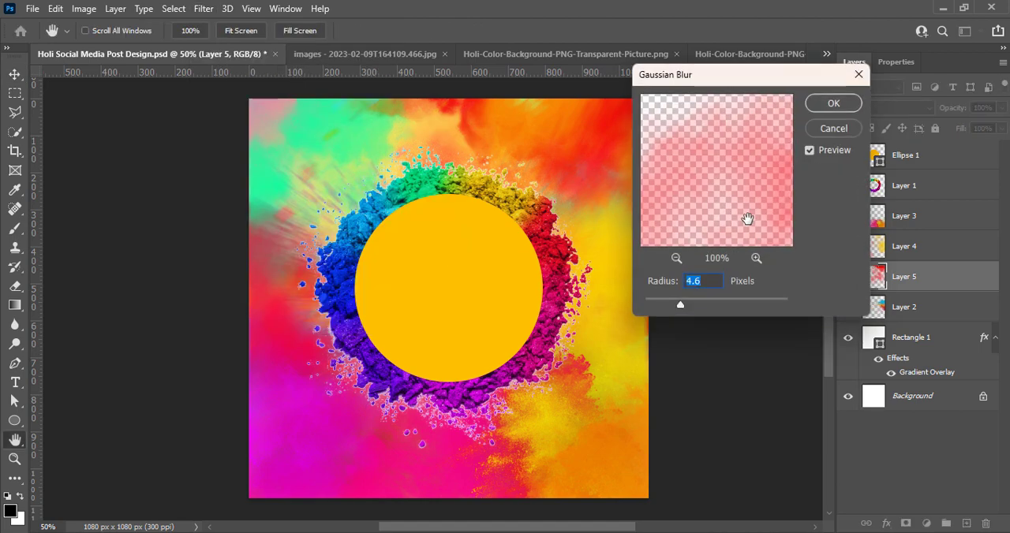
left_click(833, 103)
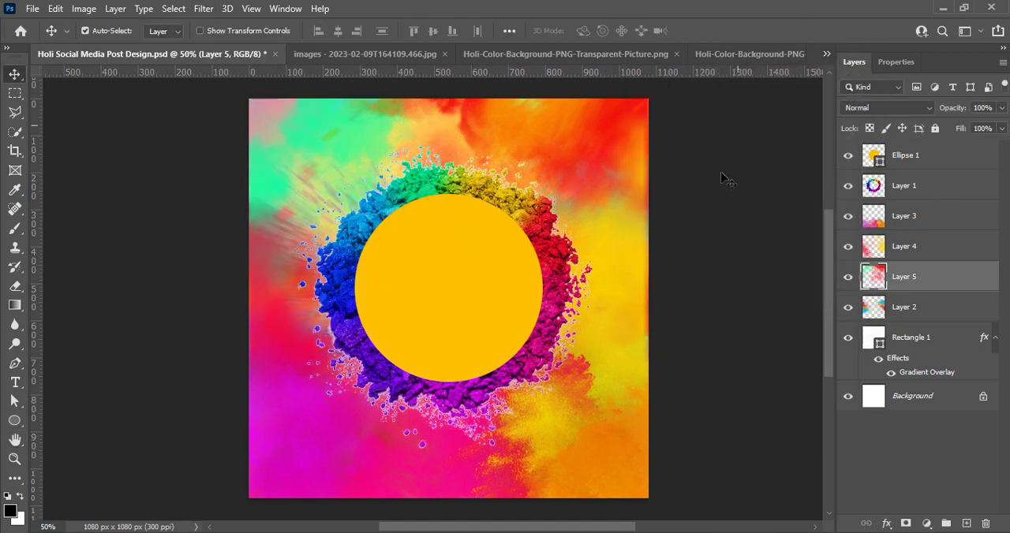
left_click(723, 190)
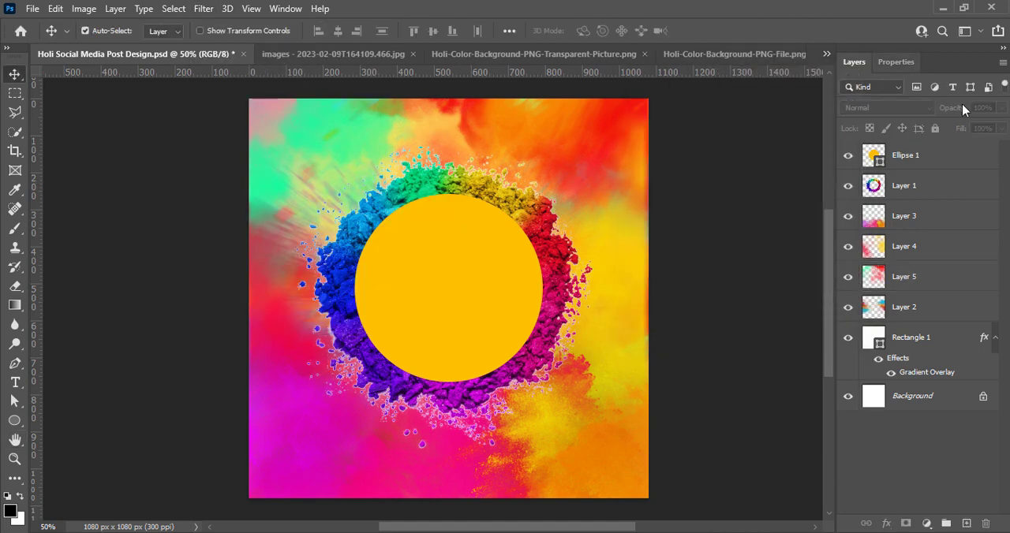
Set the blend mode of Layer 5 to Color Dodge.
left_click(880, 277)
left_click(884, 108)
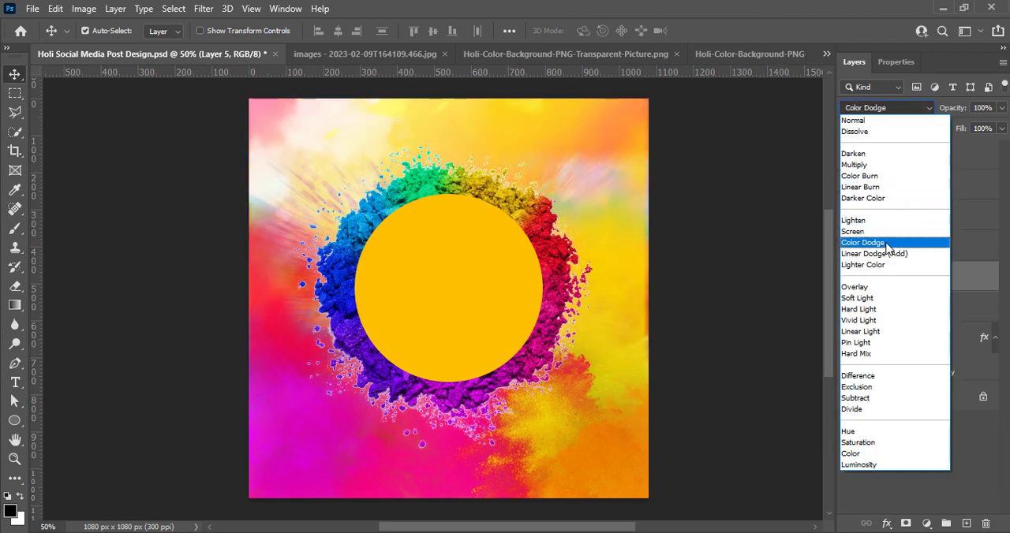
left_click(886, 247)
Set the blend mode of Layer 3 to Lighter Color and save the document.
key("alt+bracketright")
key("alt+bracketright")
left_click(884, 108)
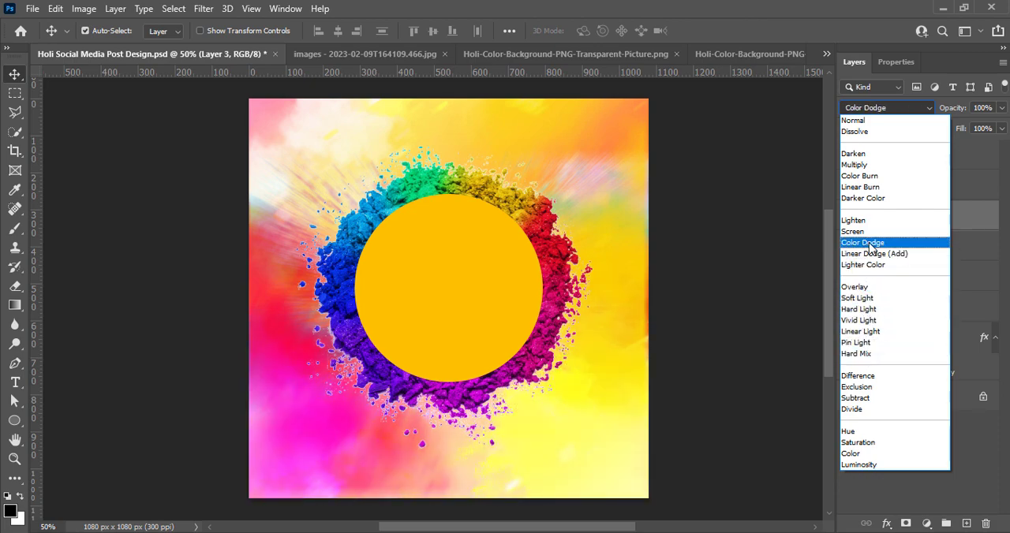
left_click(854, 265)
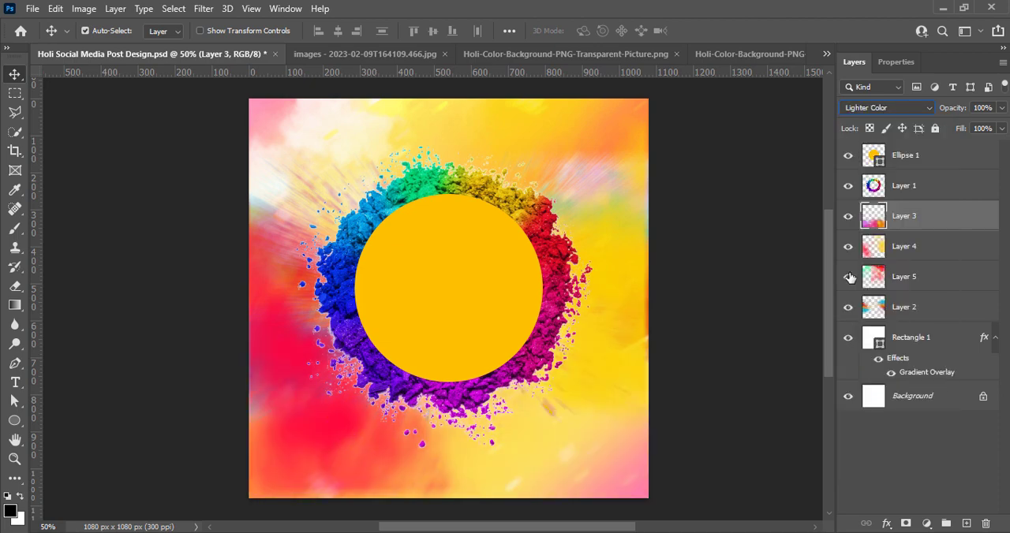
key("ctrl+s")
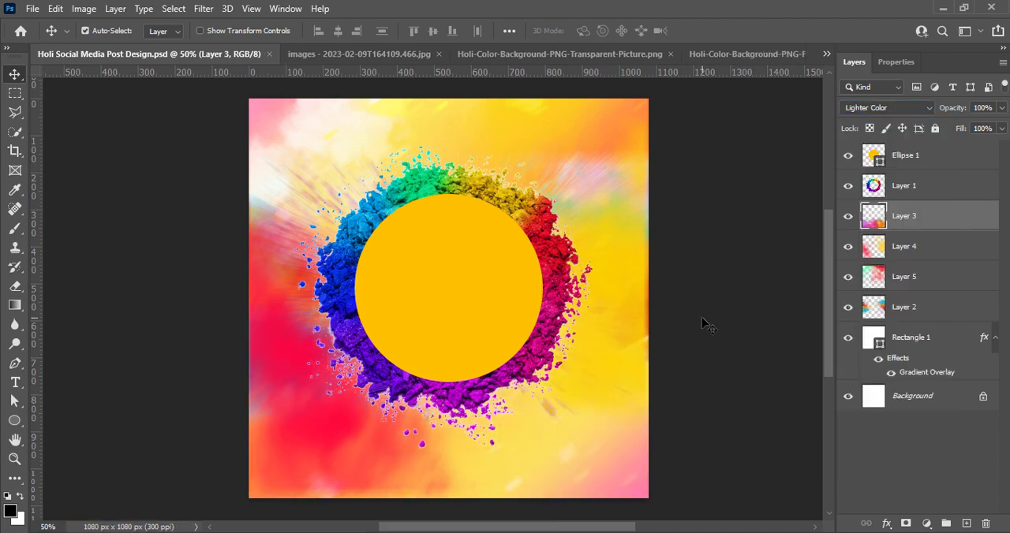
Enable Outer Glow in Layer 1's blending options, briefly testing Drop Shadow, Pattern Overlay and Color Overlay.
right_click(873, 189)
left_click(887, 198)
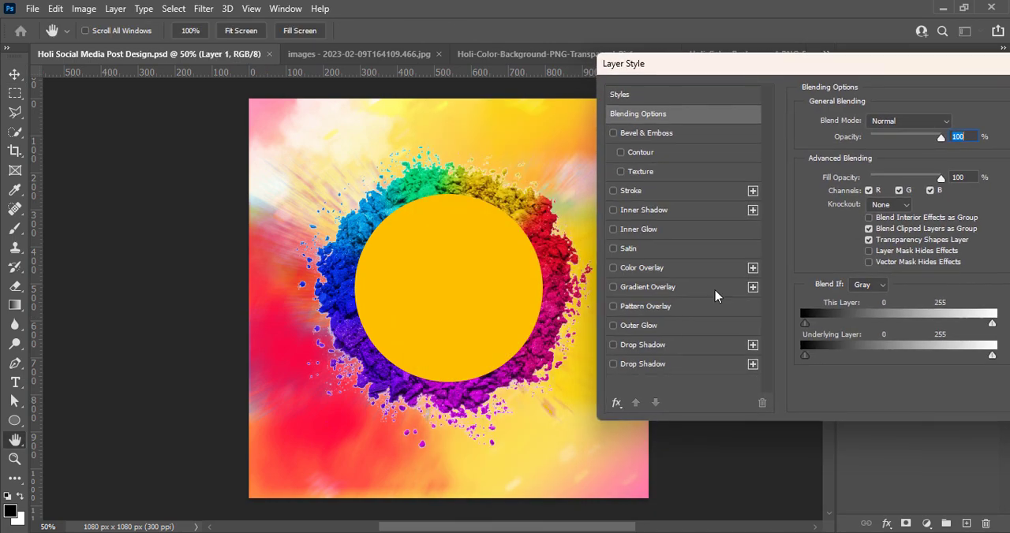
left_click(613, 345)
left_click(613, 344)
left_click(613, 326)
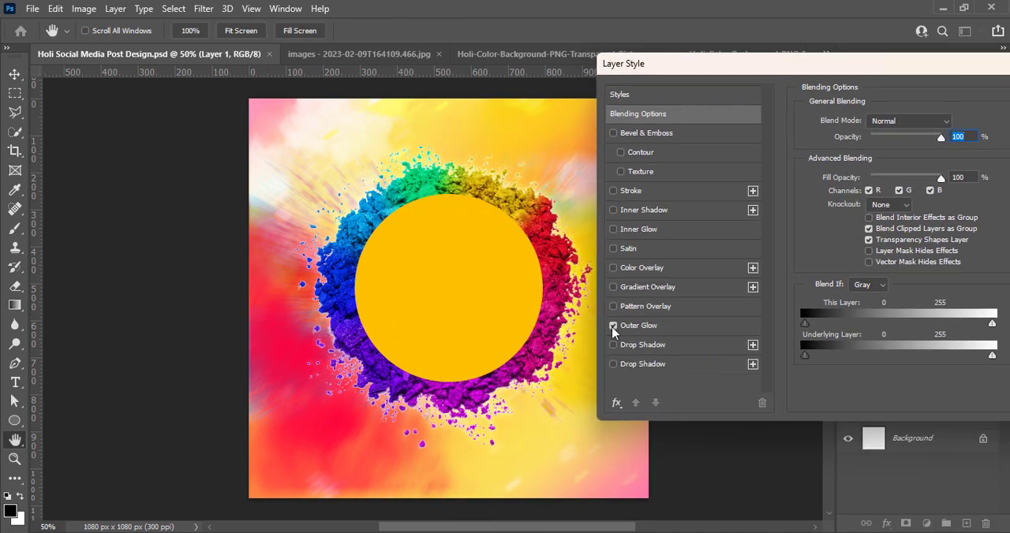
left_click(613, 306)
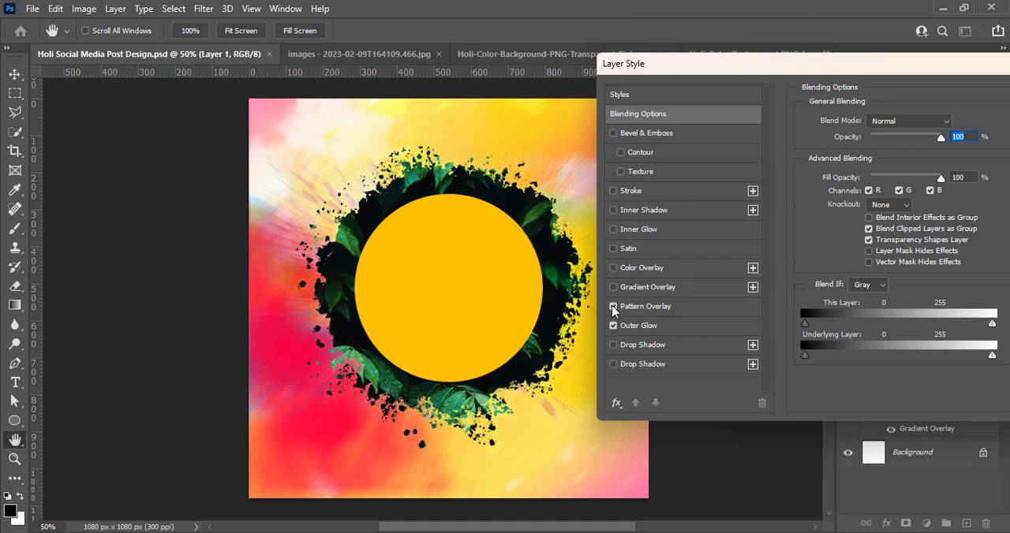
left_click(613, 306)
left_click(613, 268)
left_click(613, 267)
Set the powder ring's Outer Glow to Normal blend mode with 69% opacity and a size of 95 px.
left_click(652, 325)
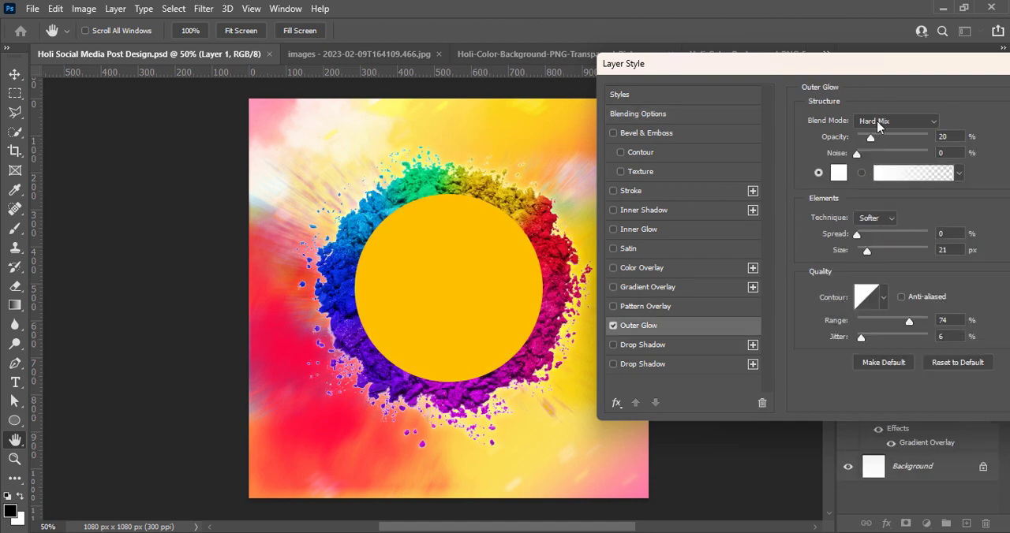
left_click(878, 123)
left_click(880, 122)
left_click_drag(896, 251, 863, 249)
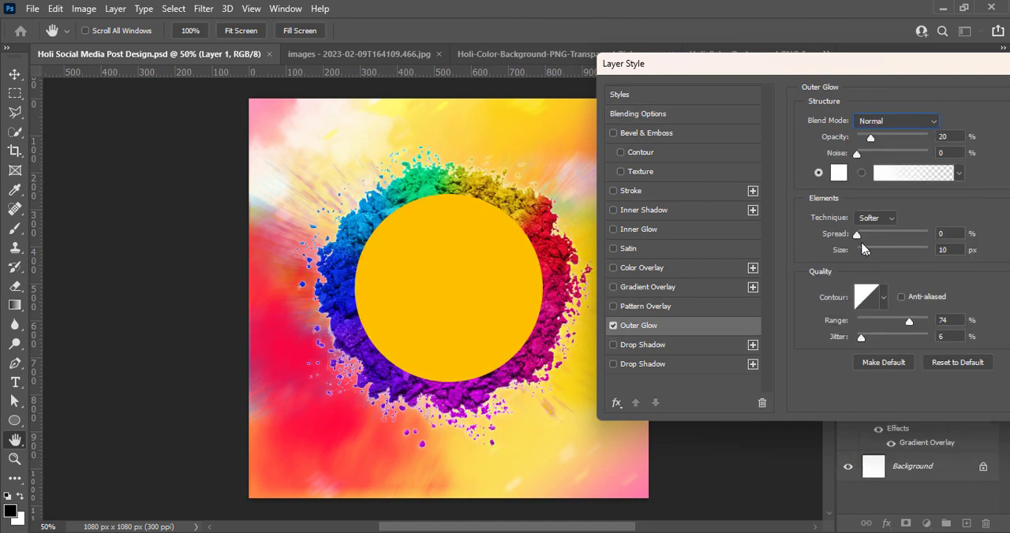
left_click_drag(871, 140, 903, 139)
Compare several Outer Glow contours, choose the rounded rising curve and reduce the glow size to 38 px.
left_click(884, 299)
left_click(816, 340)
left_click(837, 338)
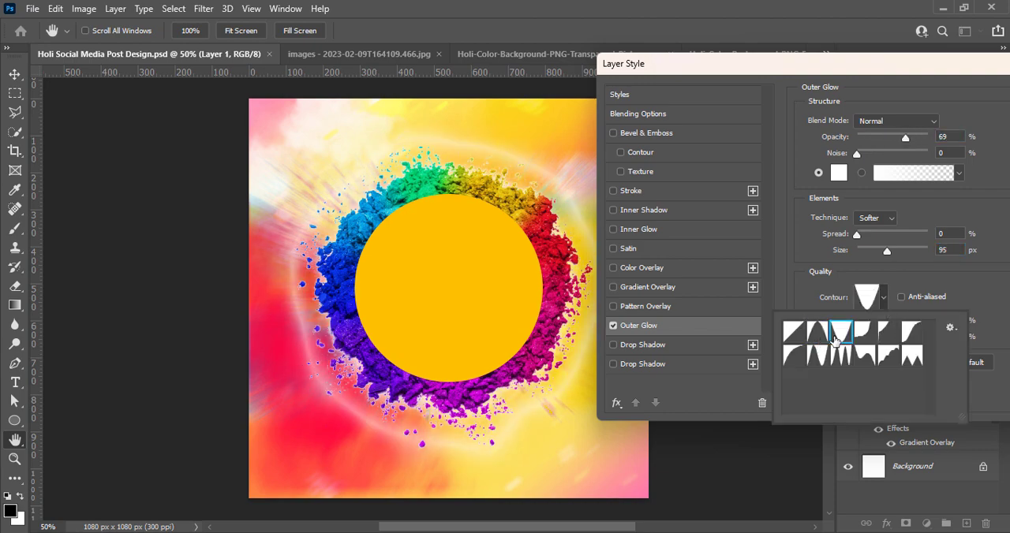
left_click(861, 340)
left_click(843, 360)
left_click(819, 360)
left_click(795, 360)
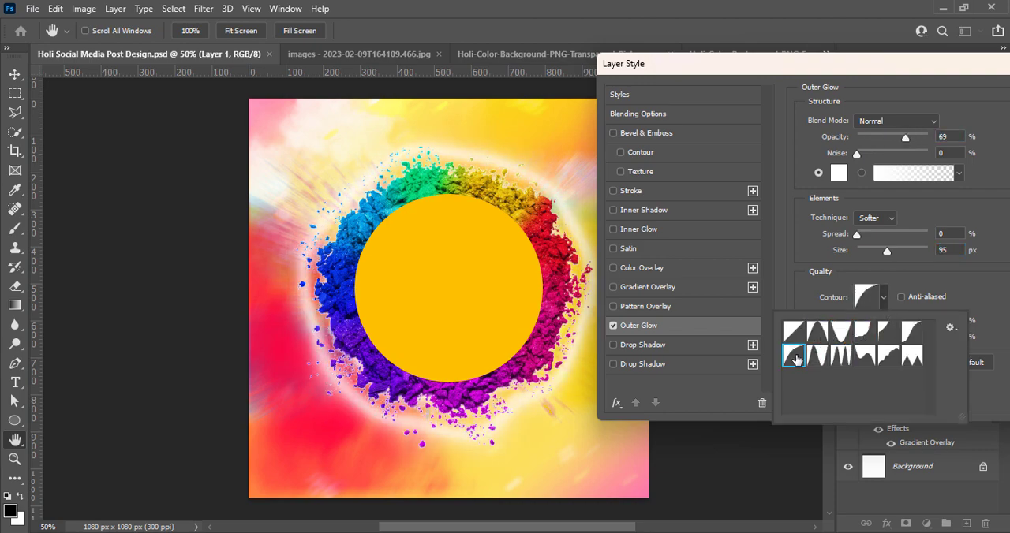
left_click_drag(887, 252, 871, 252)
Try Linear Dodge (Add), Hard Light, Linear Light, Pin Light, Hard Mix and Vivid Light as blend modes for the Outer Glow.
left_click(884, 123)
left_click(887, 267)
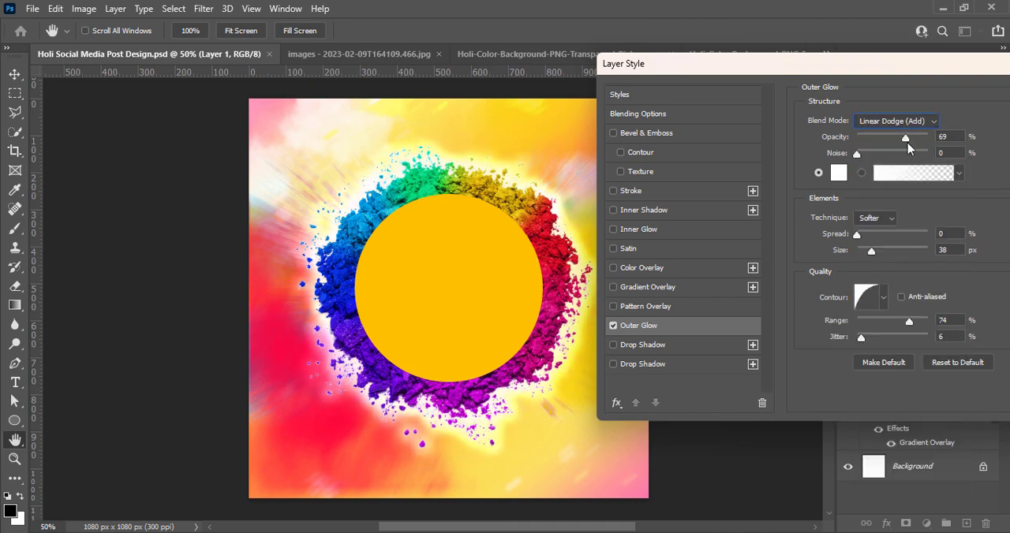
left_click(899, 121)
left_click(890, 322)
left_click(891, 123)
left_click(897, 346)
left_click(910, 123)
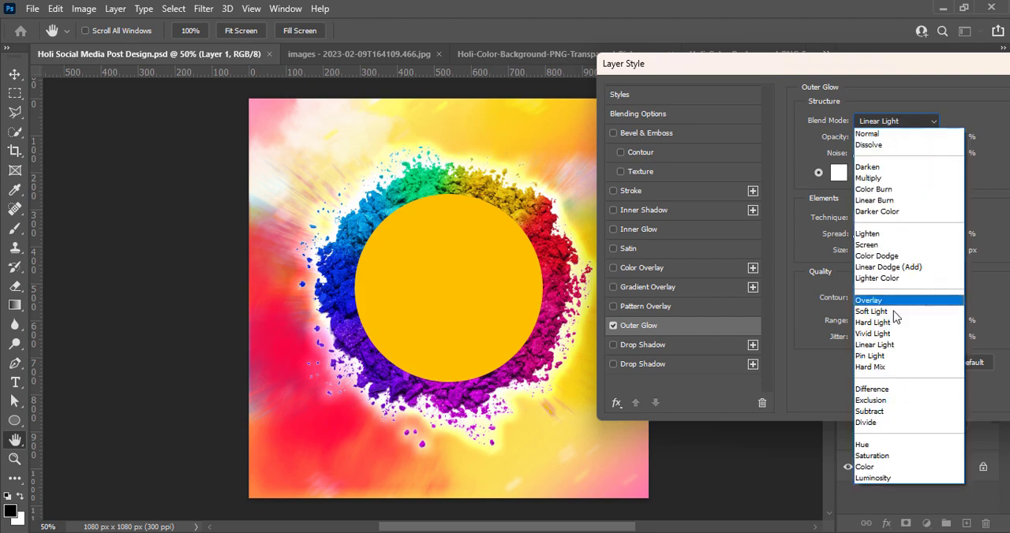
left_click(895, 334)
left_click(904, 123)
left_click(898, 356)
left_click(891, 122)
left_click(889, 369)
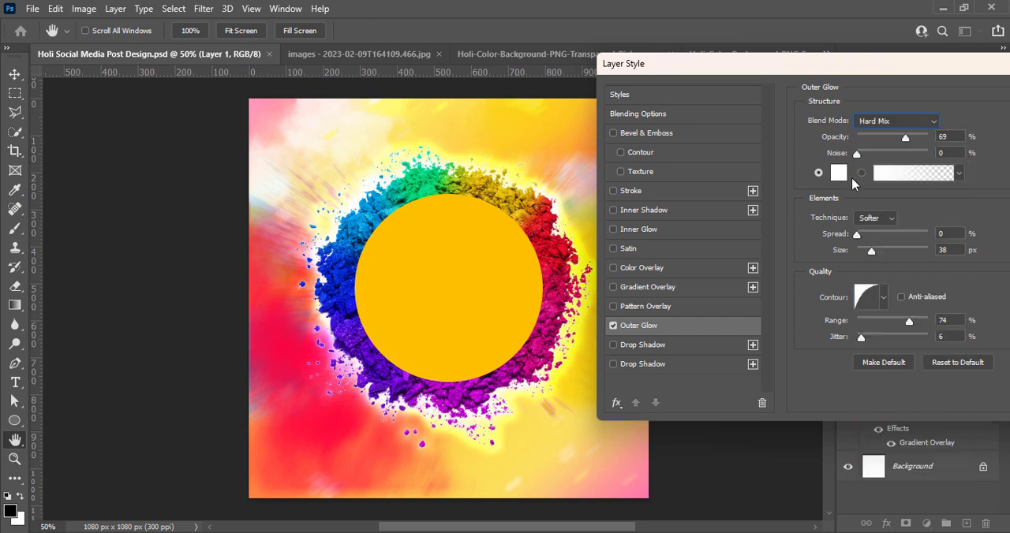
left_click(875, 128)
left_click(893, 336)
Change the Outer Glow color to a bright orange-red, about #ff341f.
left_click(838, 175)
left_click(565, 248)
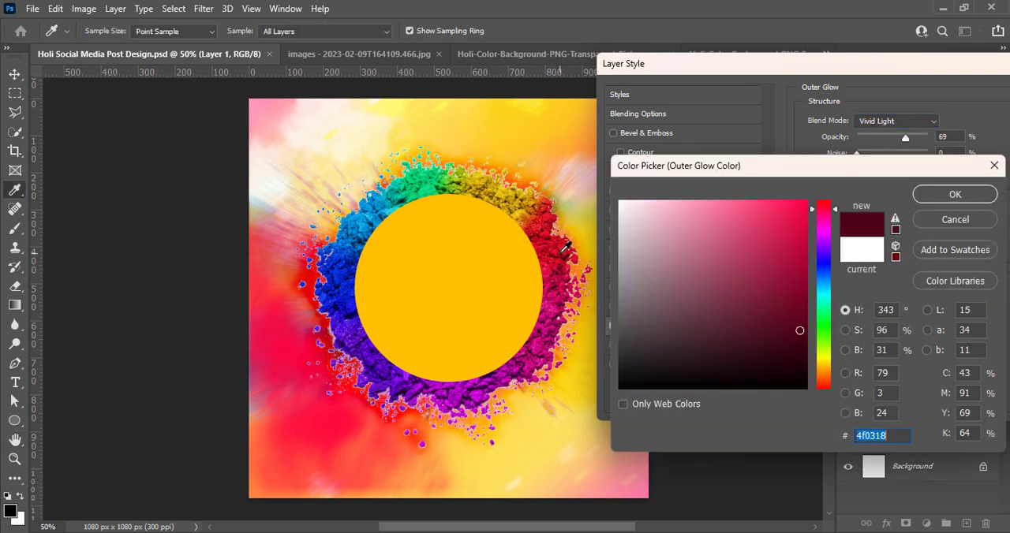
left_click(825, 384)
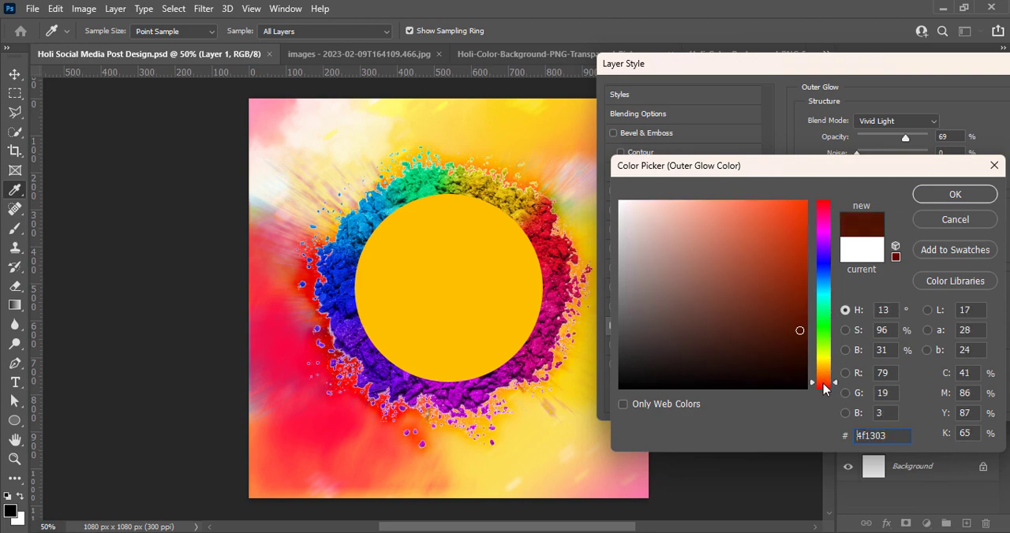
left_click(768, 197)
left_click(783, 201)
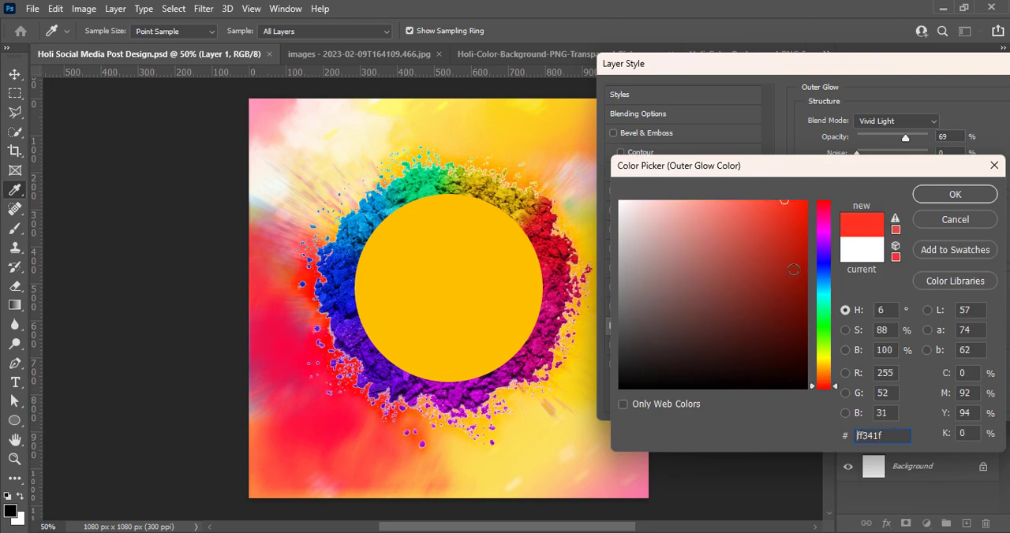
mouse_move(825, 385)
left_mouse_down()
mouse_move(825, 372)
mouse_move(825, 385)
left_mouse_up()
left_click(953, 195)
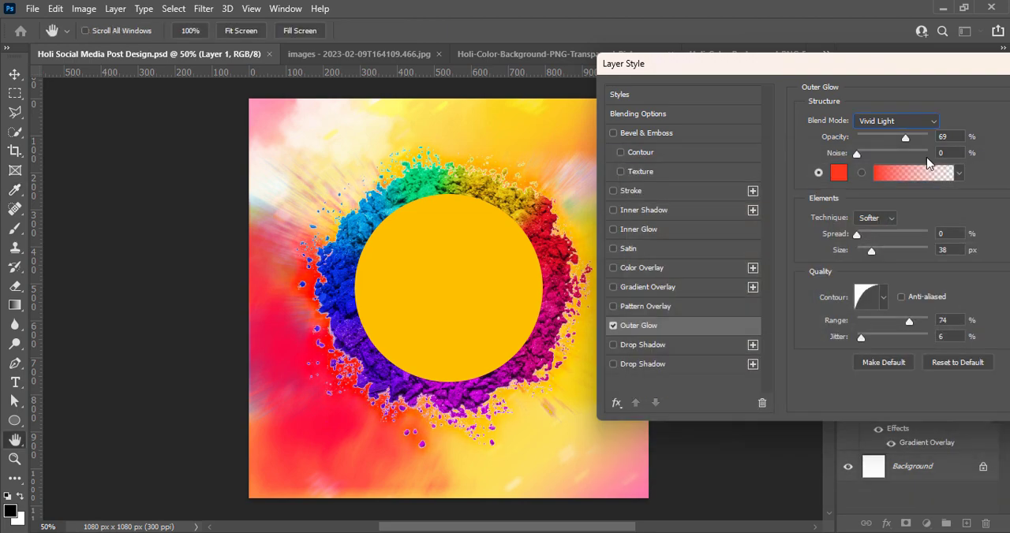
Compare the Linear Light, Pin Light and Hard Mix blend modes on the red Outer Glow and set it to Hard Light.
left_click(909, 124)
left_click(867, 345)
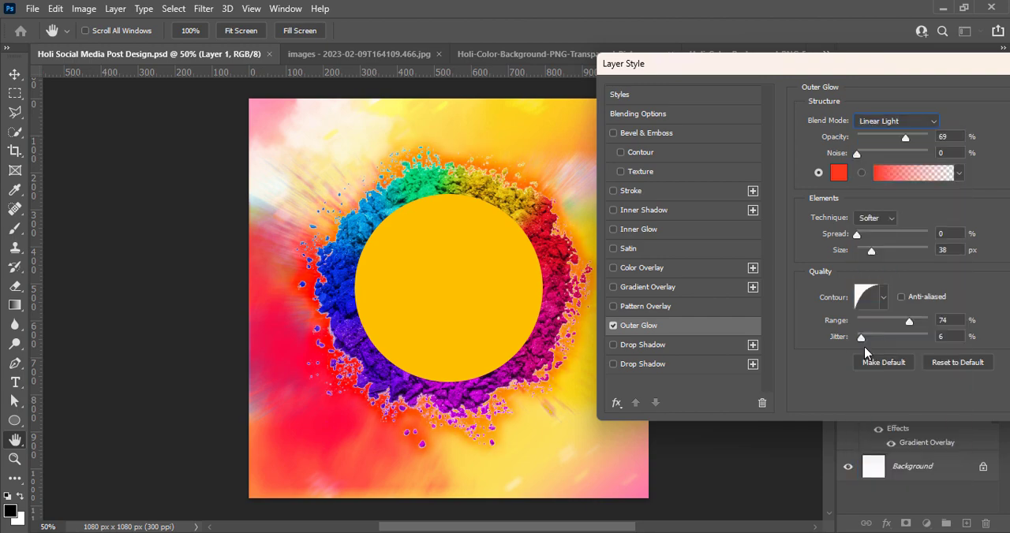
left_click(890, 122)
left_click(887, 355)
left_click(890, 122)
left_click(895, 365)
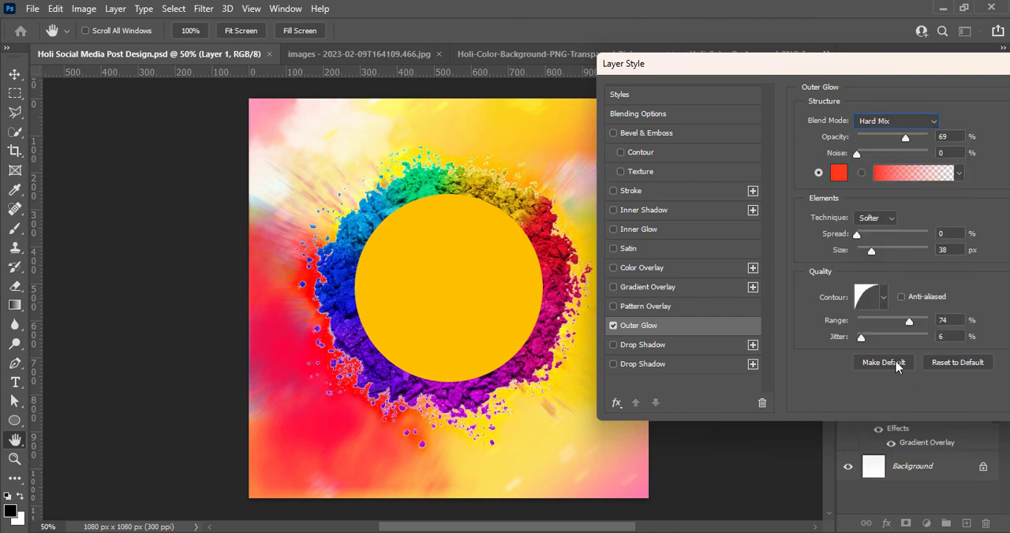
left_click(892, 121)
left_click(880, 325)
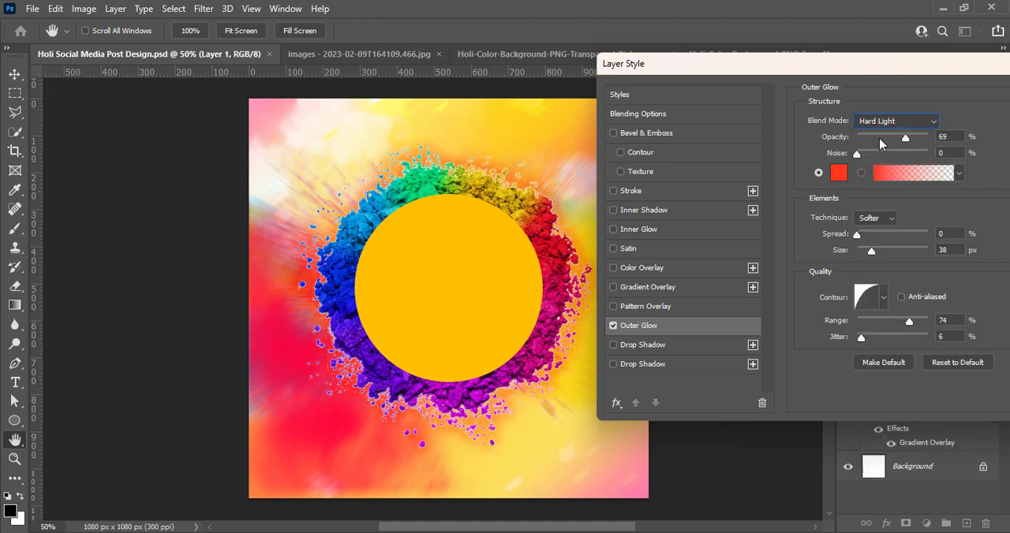
Set the powder ring's Outer Glow to Vivid Light with a size of 81 px, apply it and save the document.
left_click(892, 121)
left_click(886, 335)
left_click_drag(872, 63, 890, 72)
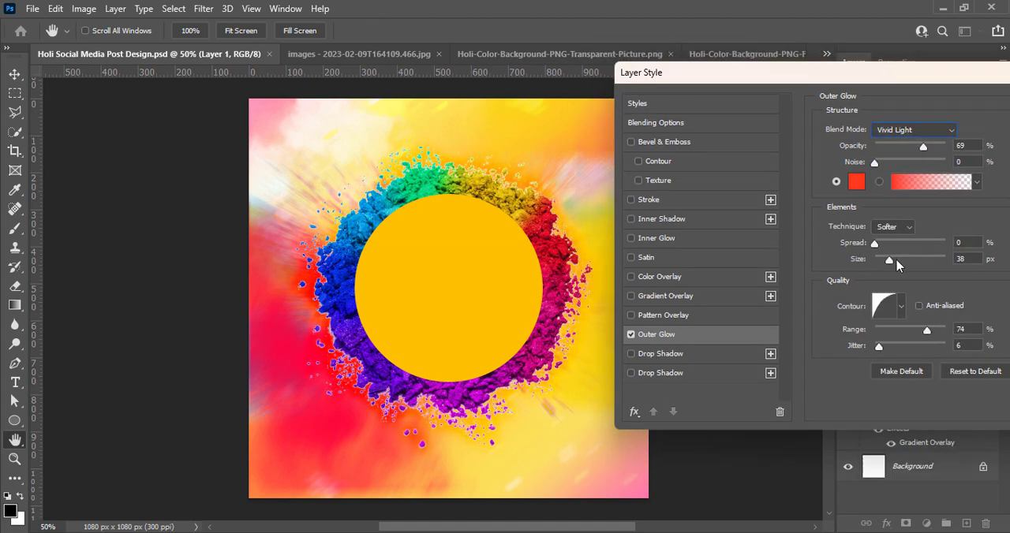
left_click_drag(888, 264, 903, 262)
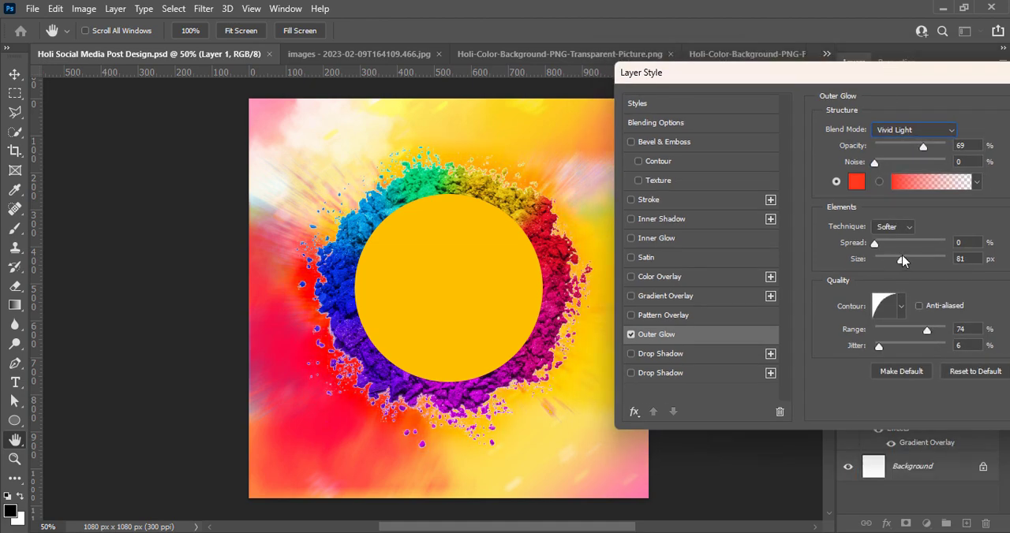
key("Return")
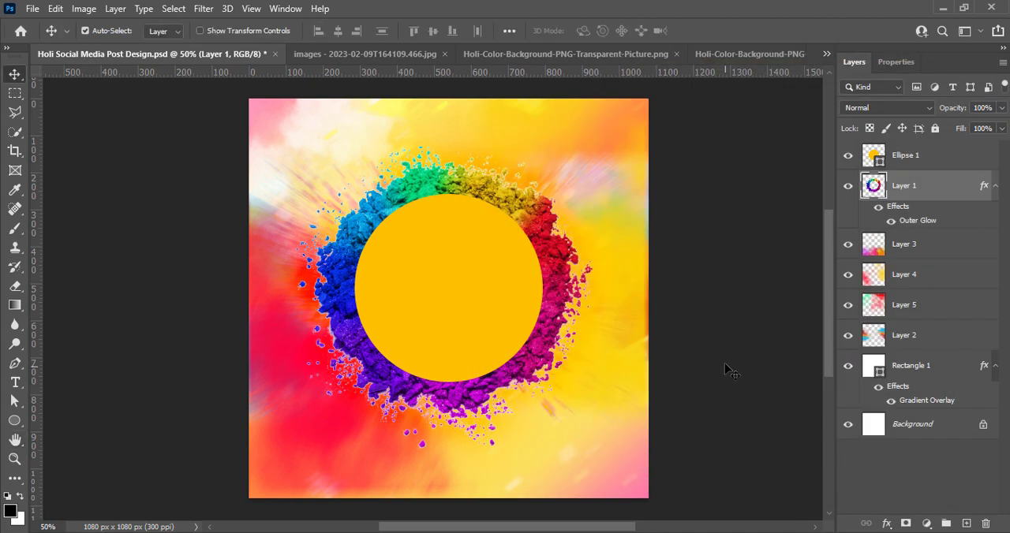
key("ctrl+s")
left_click(858, 160)
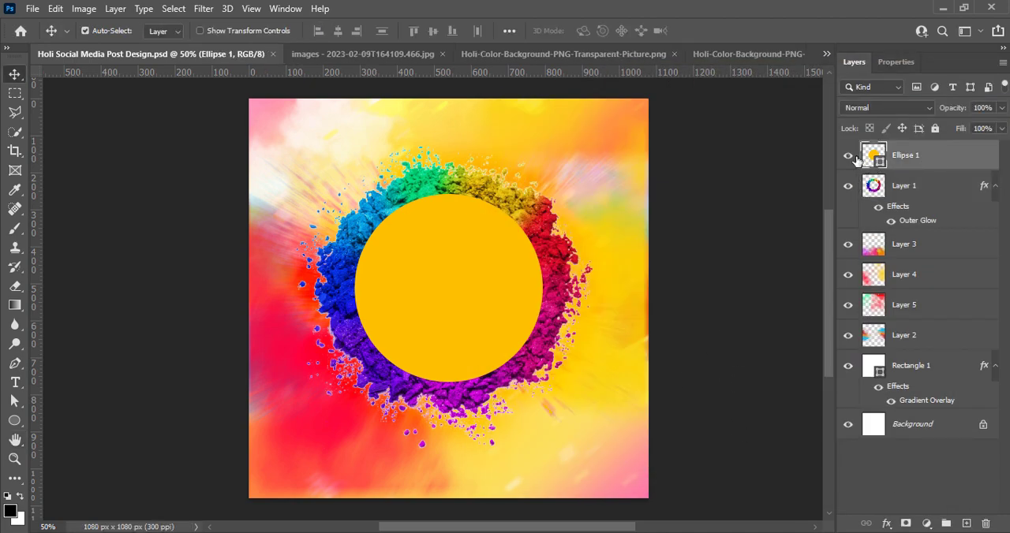
left_click(204, 9)
mouse_move(214, 198)
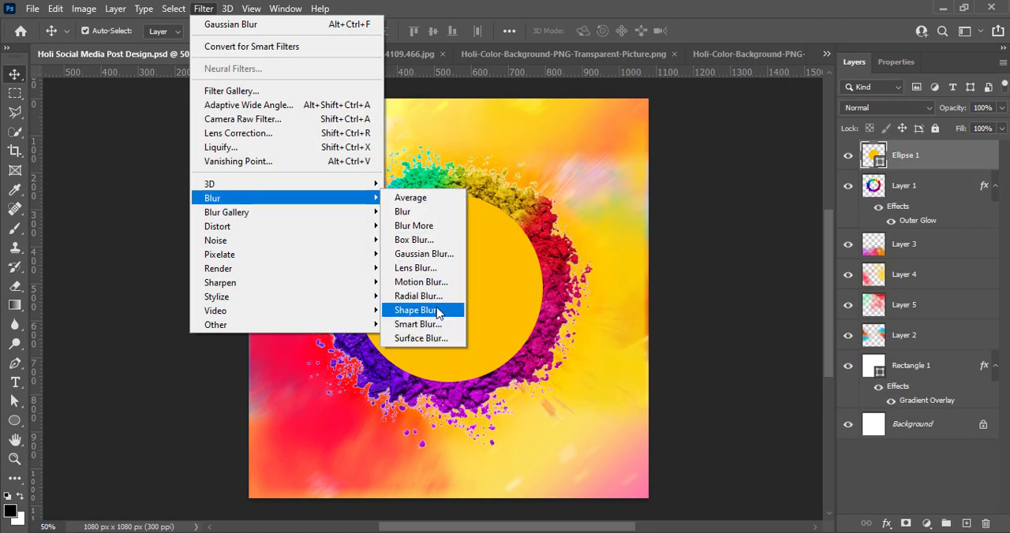
left_click(426, 343)
left_click(751, 213)
Convert the yellow circle to a smart object and apply a Gaussian Blur that softens its edge.
left_click(204, 8)
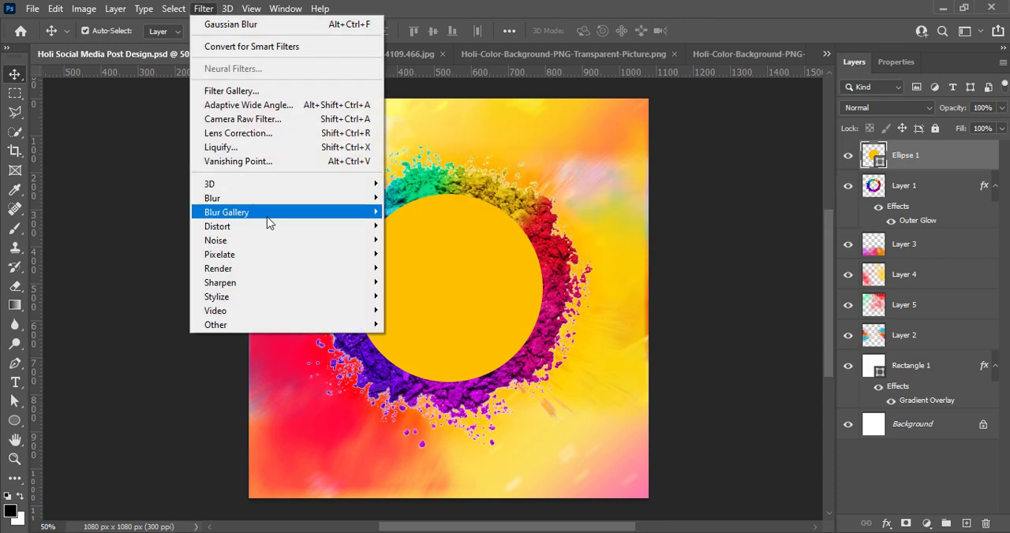
mouse_move(315, 198)
left_click(424, 254)
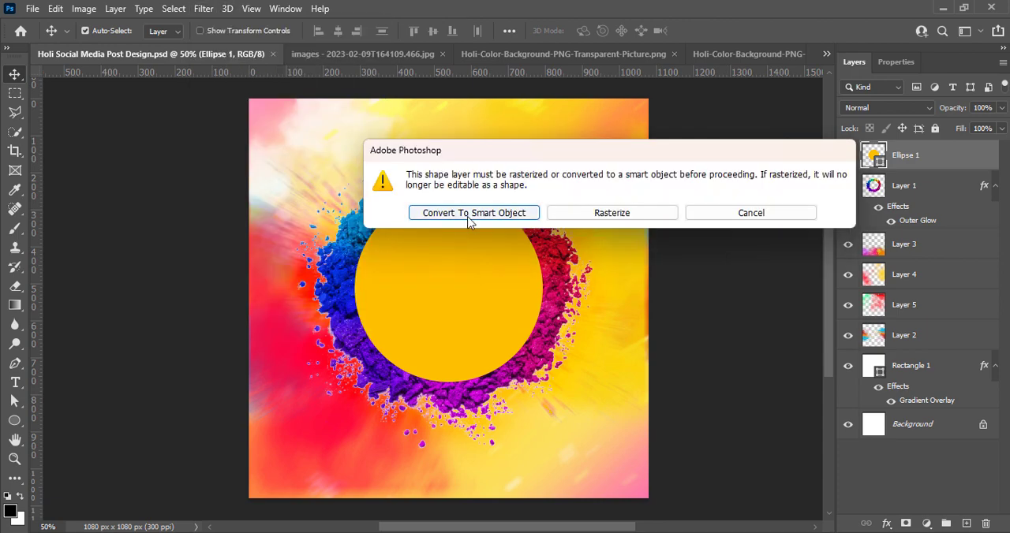
left_click(468, 218)
left_click(833, 103)
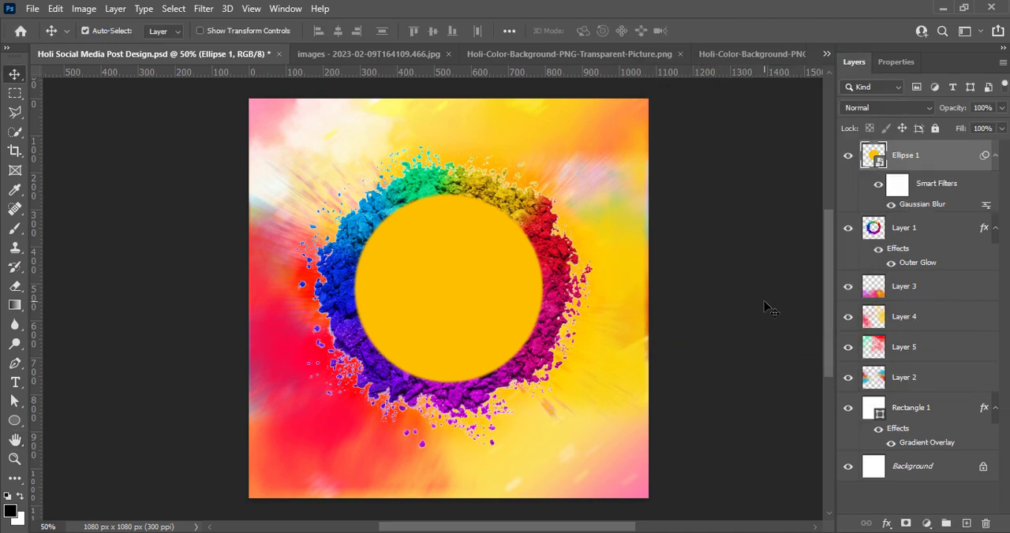
Add a red Outer Glow to the yellow circle with Hard Mix blending, 59% opacity and a size of 13 px.
double_click(870, 165)
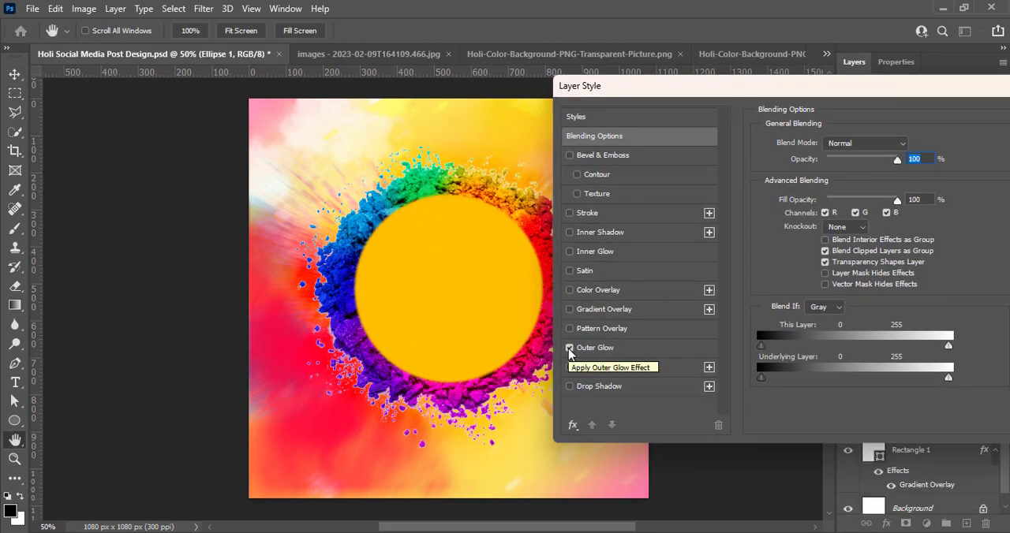
left_click(569, 348)
left_click(813, 393)
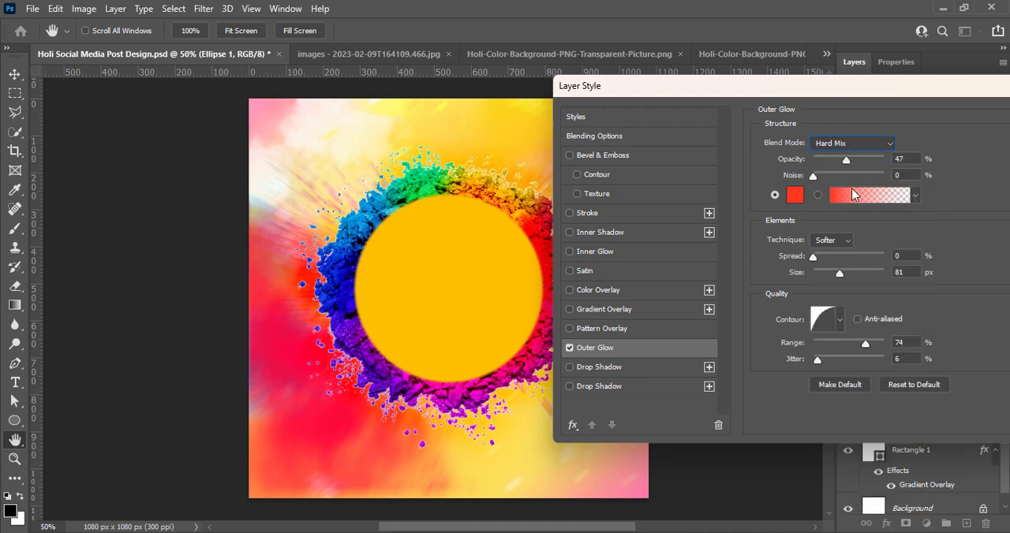
left_click_drag(847, 160, 855, 160)
left_click_drag(839, 272, 819, 274)
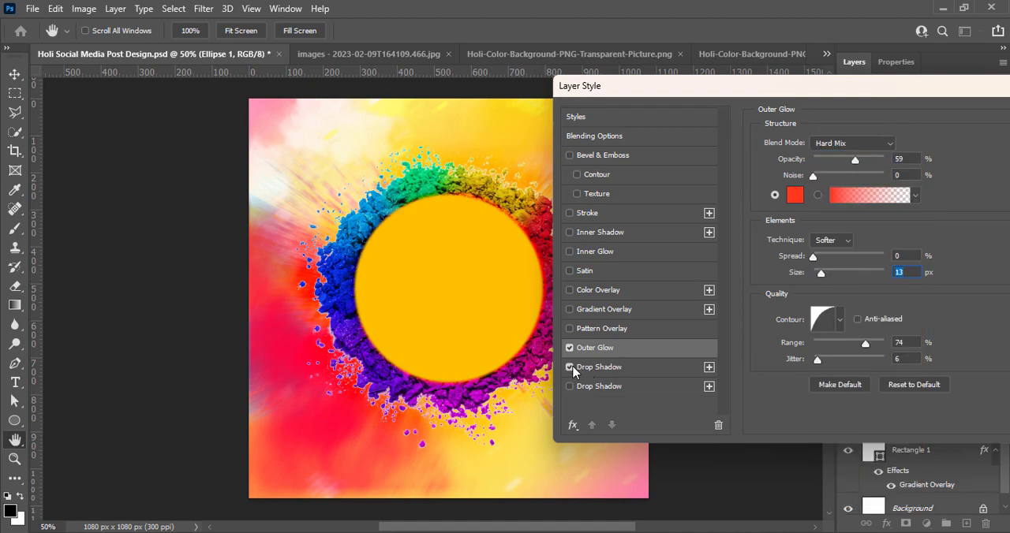
left_click(570, 350)
left_click(570, 349)
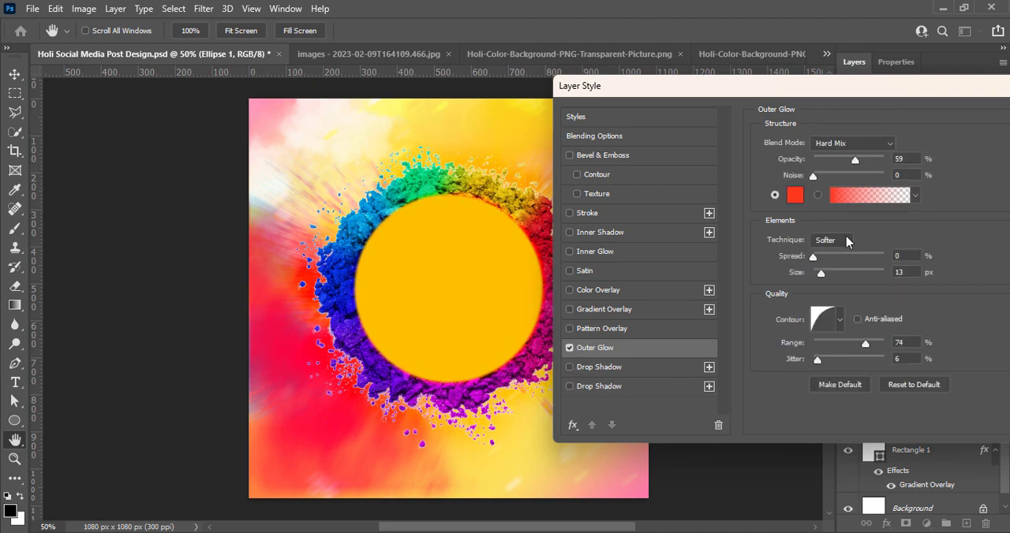
left_click_drag(891, 91, 790, 129)
left_click(964, 159)
left_click(738, 280)
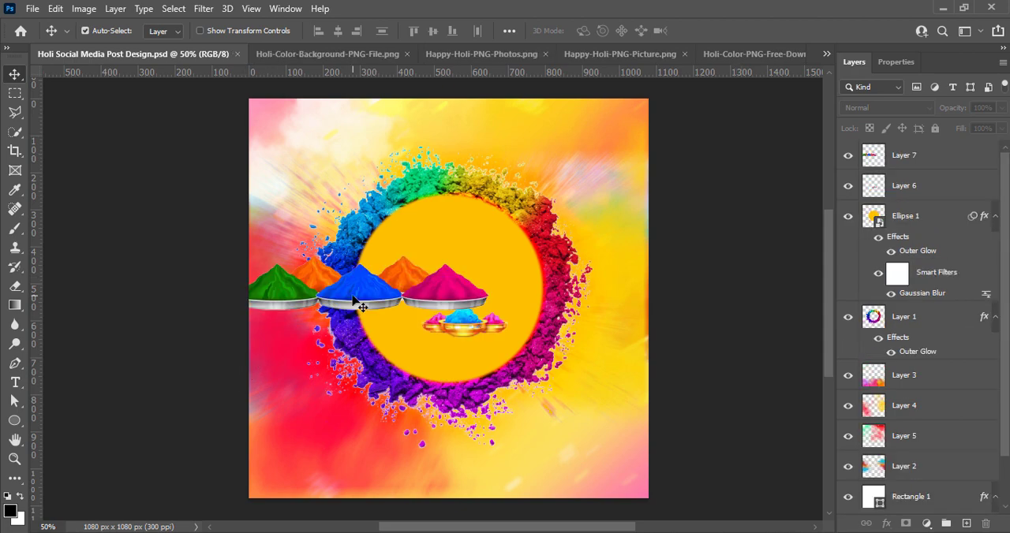
Move the row of powder plates over the circle's lower edge and set its vibrance to +12.
left_click_drag(355, 302, 450, 373)
left_click(86, 11)
mouse_move(118, 46)
left_click(264, 112)
left_click_drag(613, 107, 620, 107)
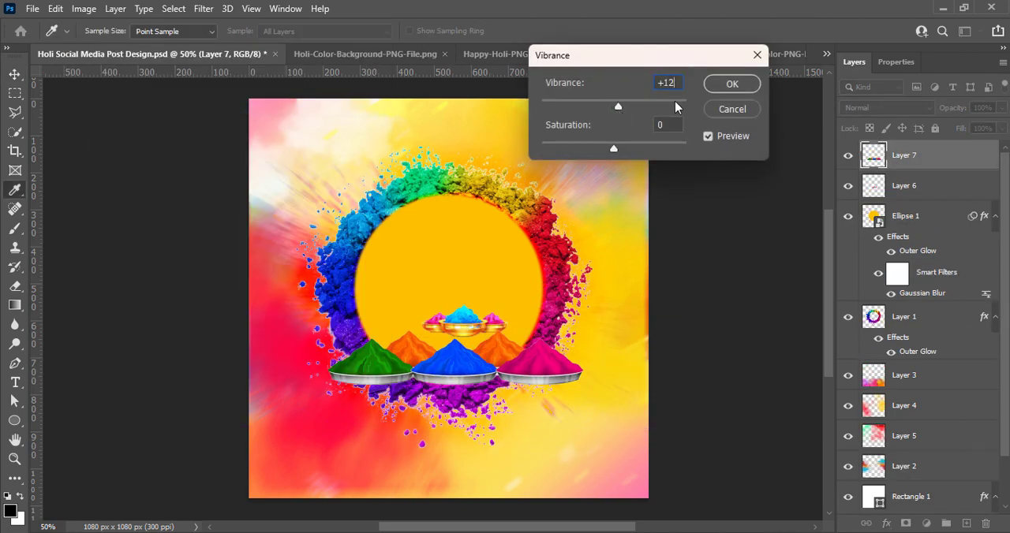
left_click(730, 84)
Set the contrast of the powder plates to 26 and raise their brightness slightly.
left_click(86, 12)
left_click(272, 46)
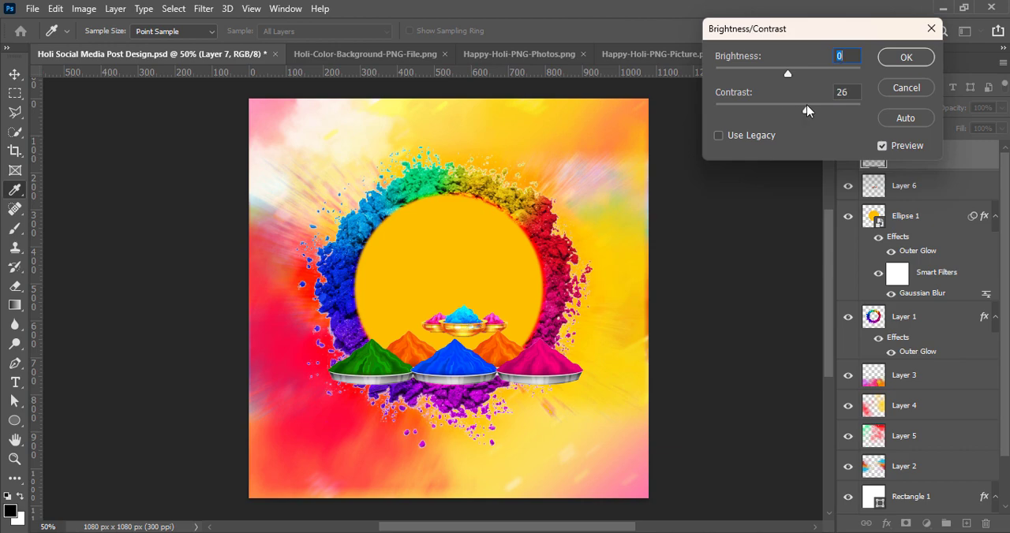
left_click_drag(788, 73, 794, 75)
key("Return")
Scale the row of powder plates to about 70% and centre it on the bottom of the yellow circle.
key("v")
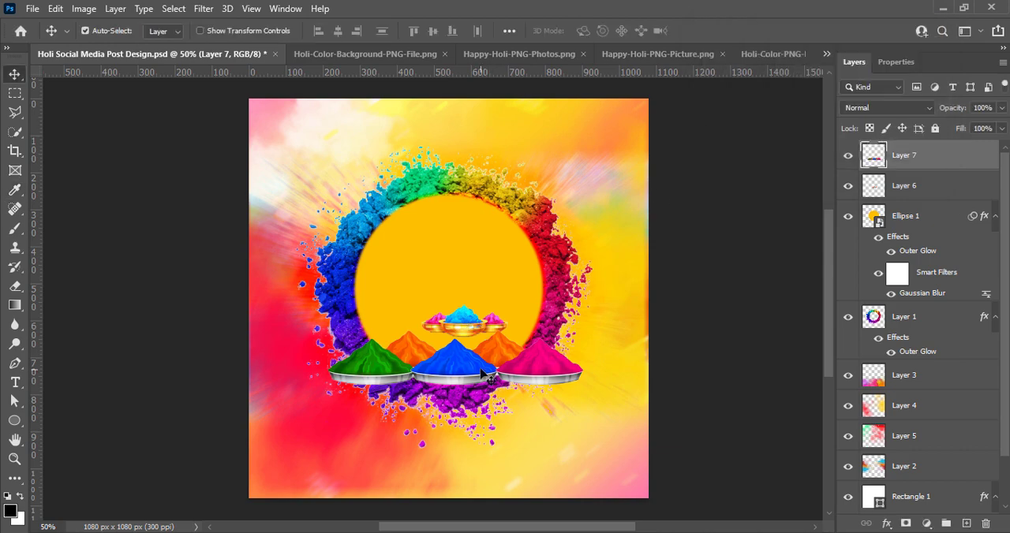
key("ctrl+t")
left_click_drag(457, 387, 460, 368)
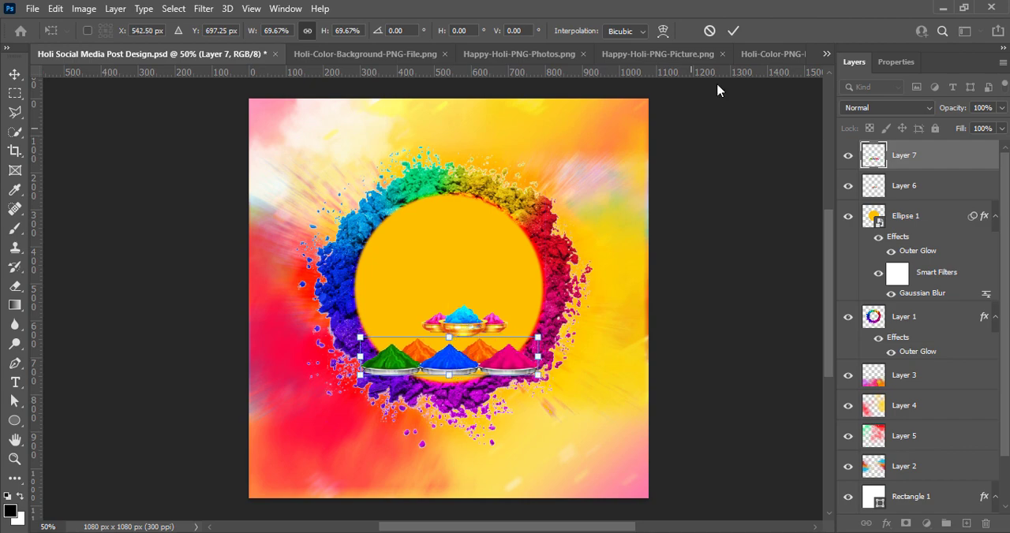
key("Return")
Move the small golden powder bowls down to the centre of the plate row and bring their layer above the plates.
left_click_drag(464, 323, 450, 391)
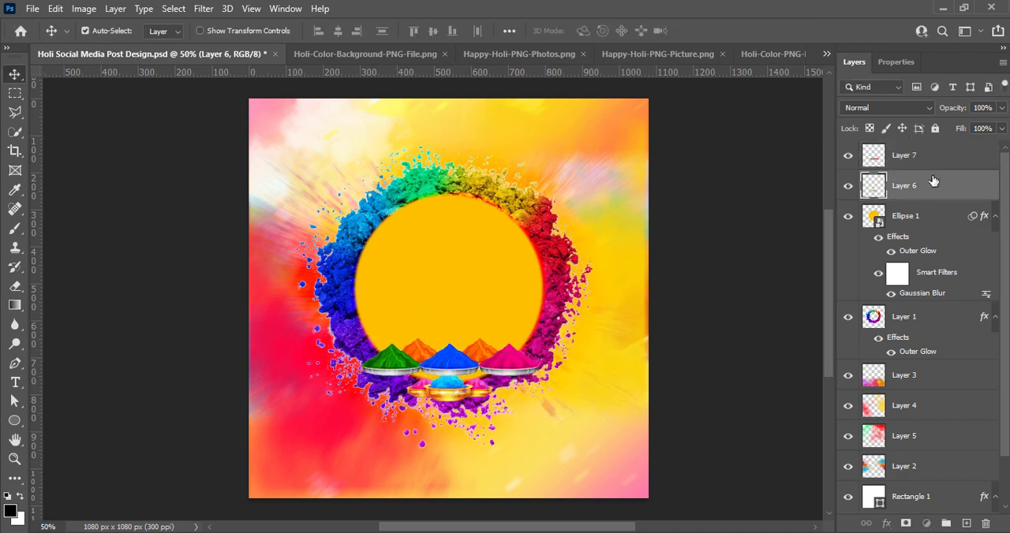
left_click_drag(933, 181, 933, 152)
mouse_move(452, 386)
left_mouse_down()
mouse_move(434, 371)
mouse_move(447, 335)
mouse_move(450, 374)
mouse_move(401, 374)
mouse_move(447, 371)
mouse_move(448, 326)
mouse_move(447, 380)
left_mouse_up()
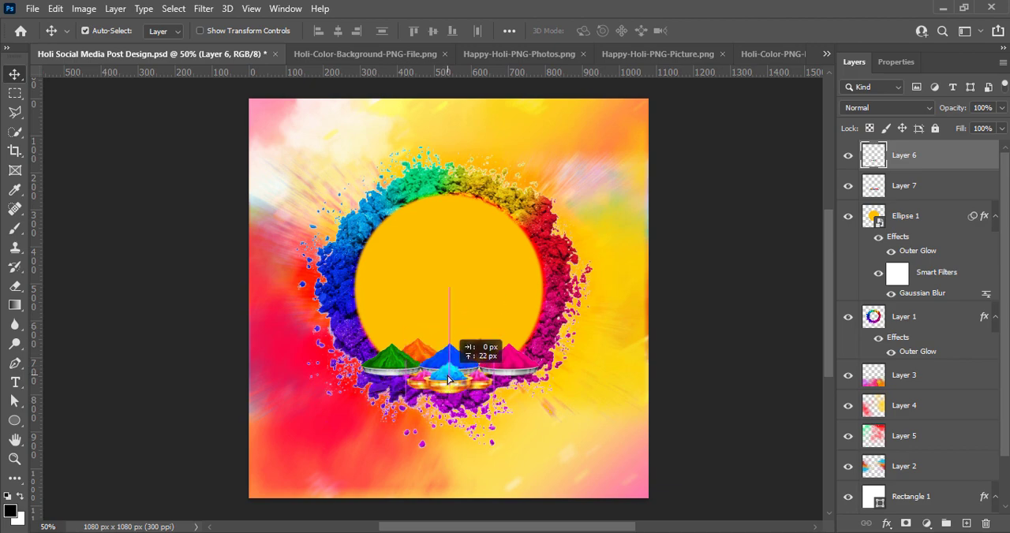
Raise the vibrance of the golden powder bowls to the maximum and set their brightness to 8 and contrast to 16.
left_click(85, 10)
mouse_move(118, 48)
left_click(307, 111)
left_click_drag(614, 107, 687, 107)
left_click(733, 87)
left_click(86, 10)
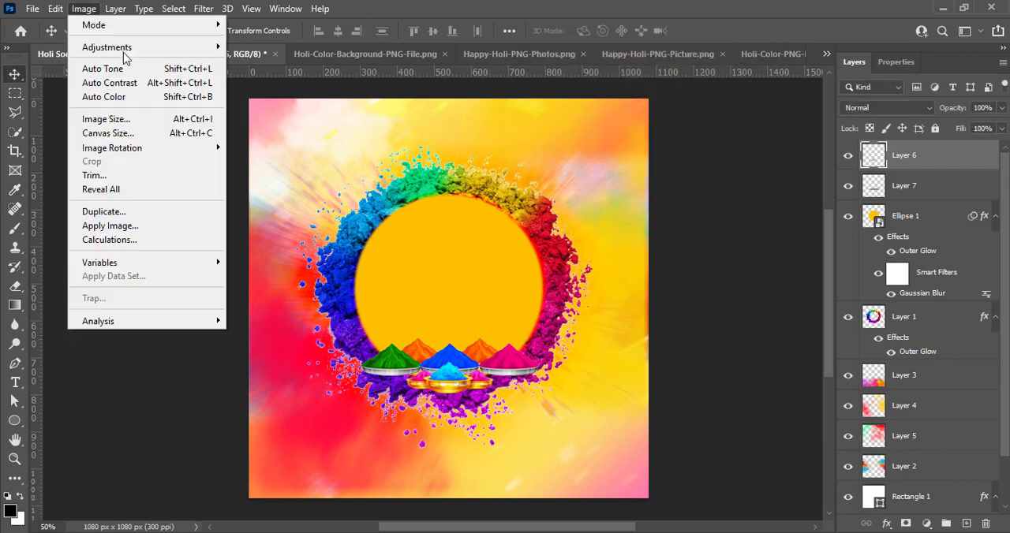
left_click(268, 49)
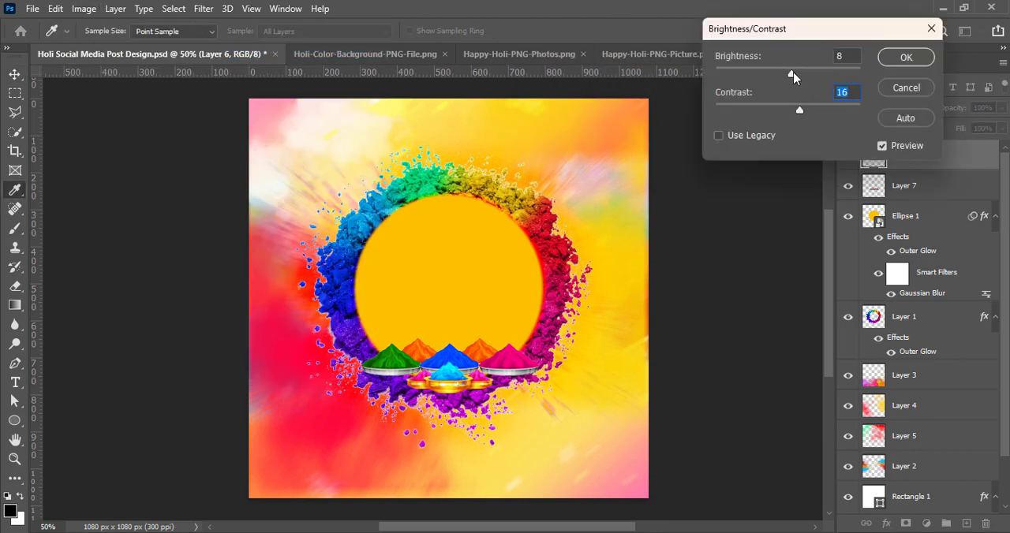
left_click(906, 57)
Place the golden bowls behind and just above the plate row, fine-tune the plates' height and save the document.
left_click_drag(919, 163, 920, 198)
mouse_move(449, 387)
left_mouse_down()
mouse_move(450, 351)
mouse_move(449, 379)
left_mouse_up()
left_click_drag(453, 342, 454, 350)
key("Up")
key("Up")
key("Up")
key("Up")
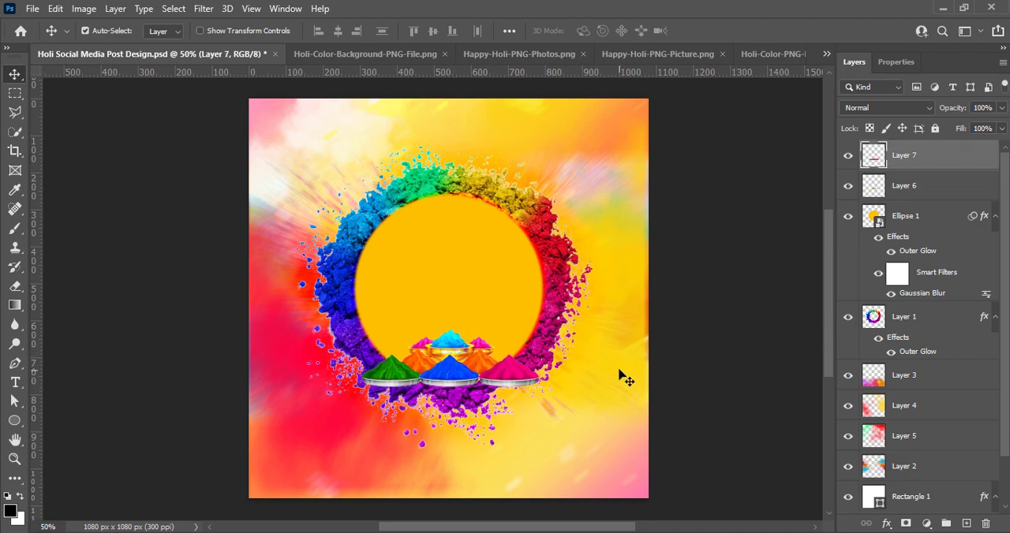
left_click(698, 318)
key("ctrl+s")
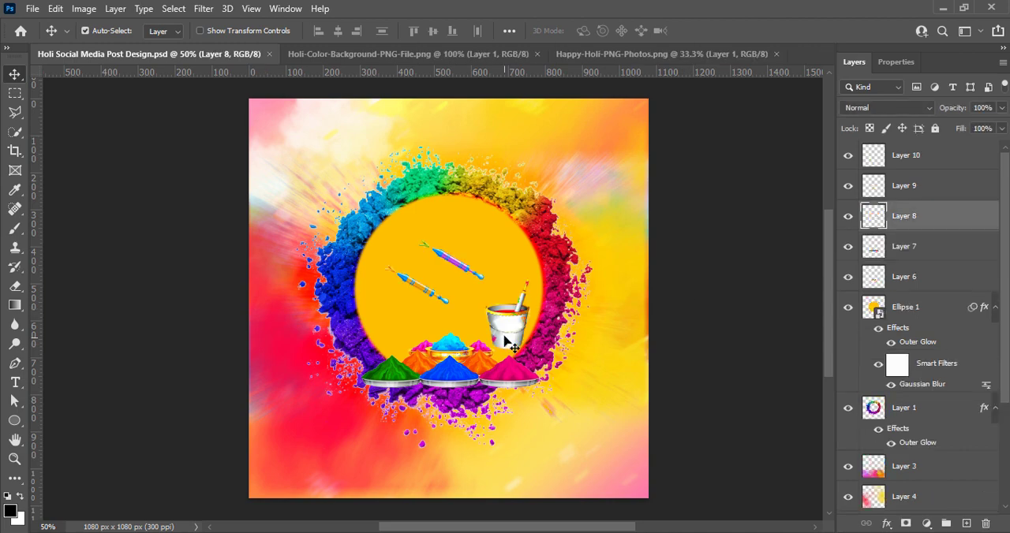
Increase the vibrance of the paint bucket and set its brightness to 5 and contrast to 23.
left_click(83, 9)
mouse_move(107, 47)
left_click(290, 110)
left_click_drag(613, 107, 630, 107)
left_click(731, 85)
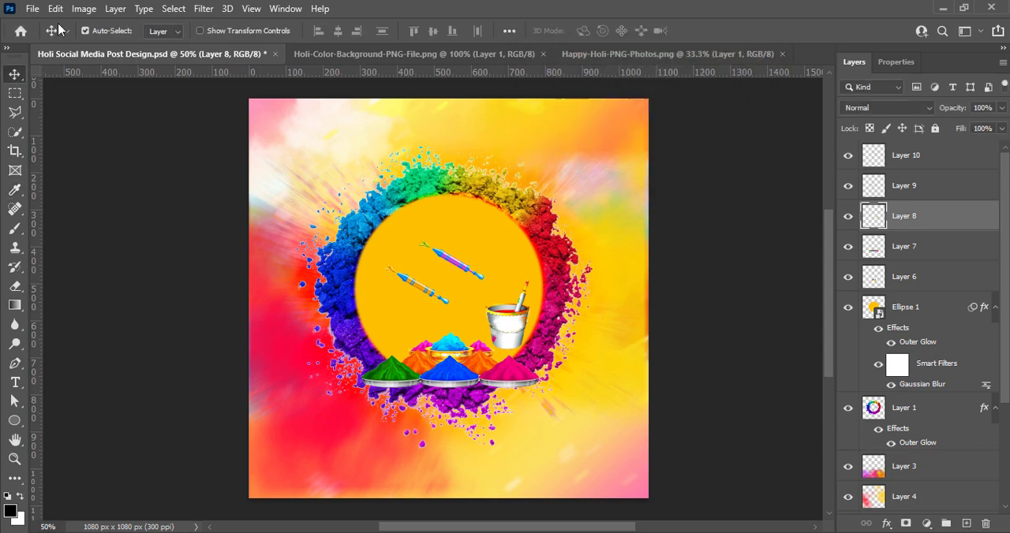
left_click(83, 9)
left_click(278, 47)
left_click_drag(787, 110, 799, 111)
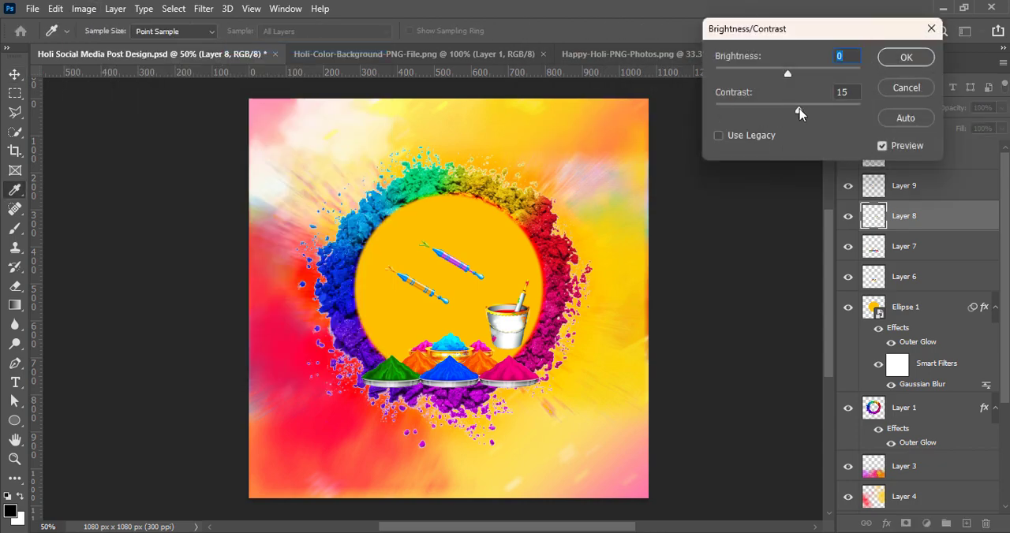
left_click(900, 57)
Place the paint bucket behind the pink powder plate by moving its layer below the bowls and plates, and save.
key("v")
left_click_drag(514, 324, 514, 341)
left_click_drag(928, 221, 927, 291)
left_click_drag(503, 343, 529, 357)
key("ctrl+s")
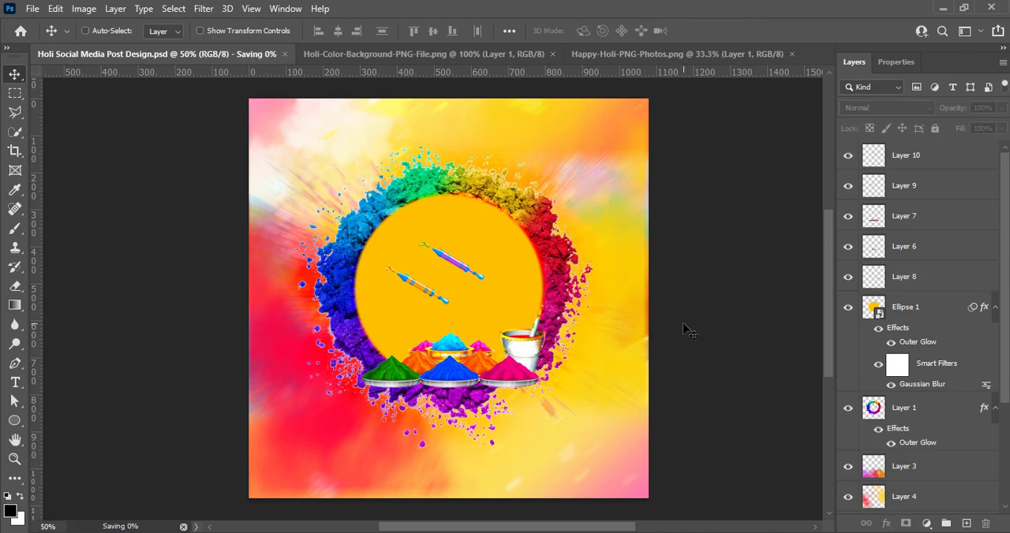
Raise the vibrance of the lower striped water gun to the maximum and set its brightness to 3 and contrast to 37.
left_click(424, 291)
left_click(82, 11)
mouse_move(162, 51)
left_click(257, 111)
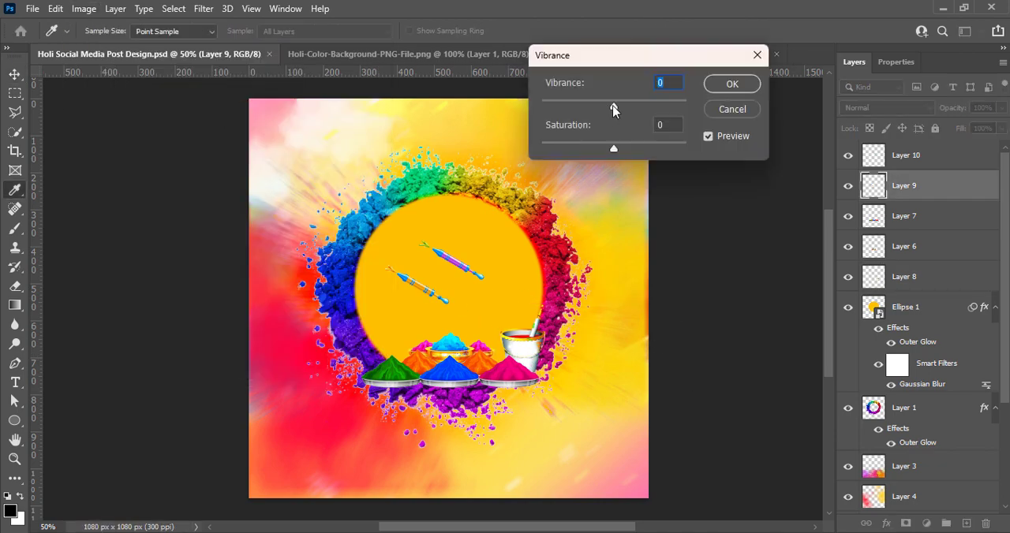
left_click_drag(613, 107, 688, 105)
left_click(730, 85)
left_click(83, 9)
left_click(279, 47)
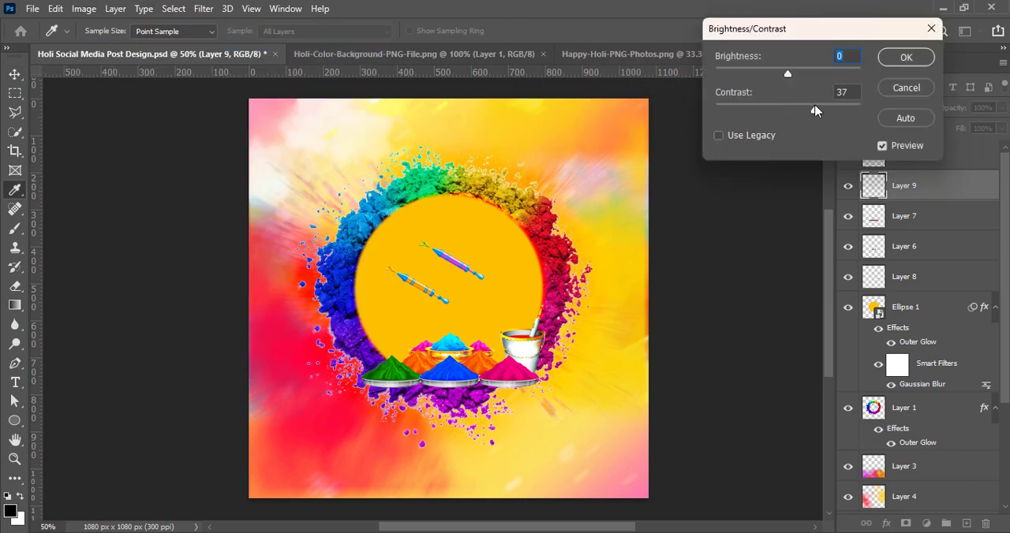
mouse_move(787, 73)
left_mouse_down()
mouse_move(811, 72)
mouse_move(787, 74)
left_mouse_up()
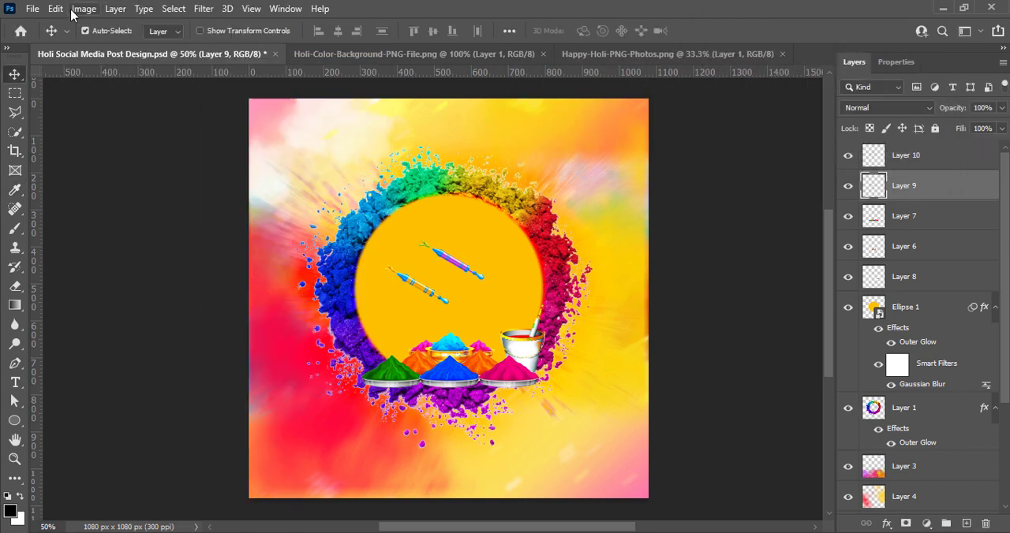
Darken the striped water gun with a Curves adjustment mapping input 130 to output 88.
left_click(84, 9)
mouse_move(192, 48)
left_click(311, 74)
left_click_drag(720, 207, 722, 232)
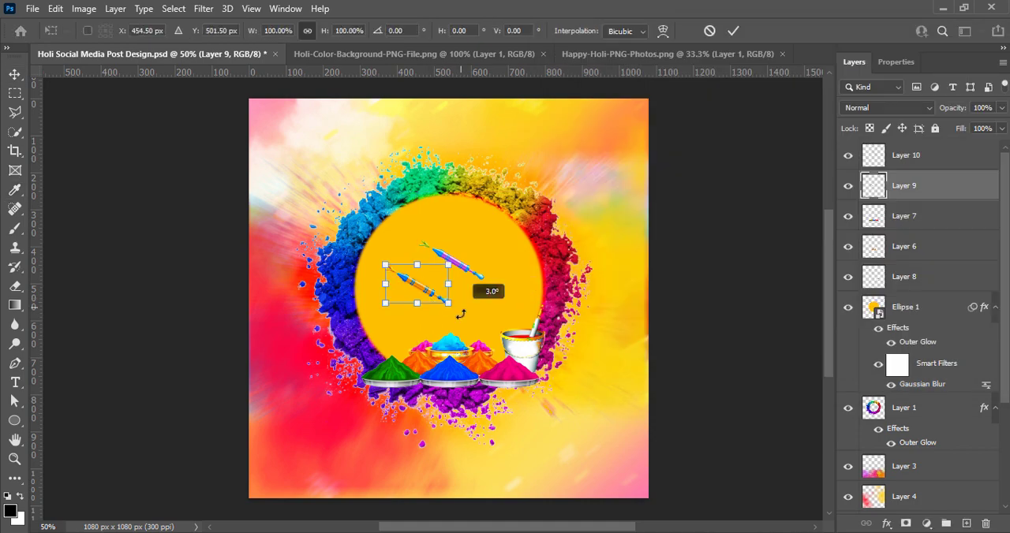
Rotate the striped water gun about 23° and place it behind the green powder plate, with its layer below the bowls.
left_click_drag(461, 314, 448, 328)
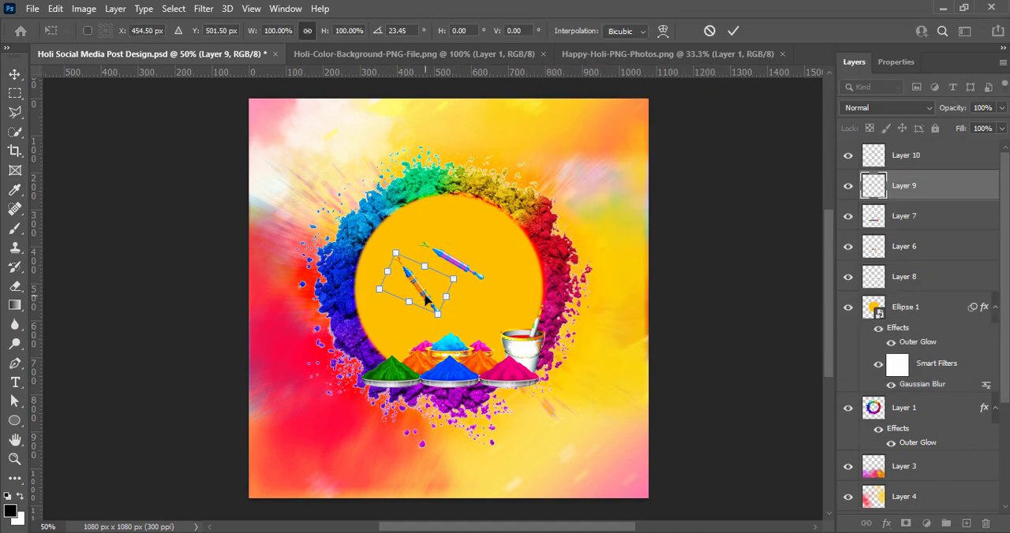
left_click_drag(423, 294, 393, 351)
left_click(731, 32)
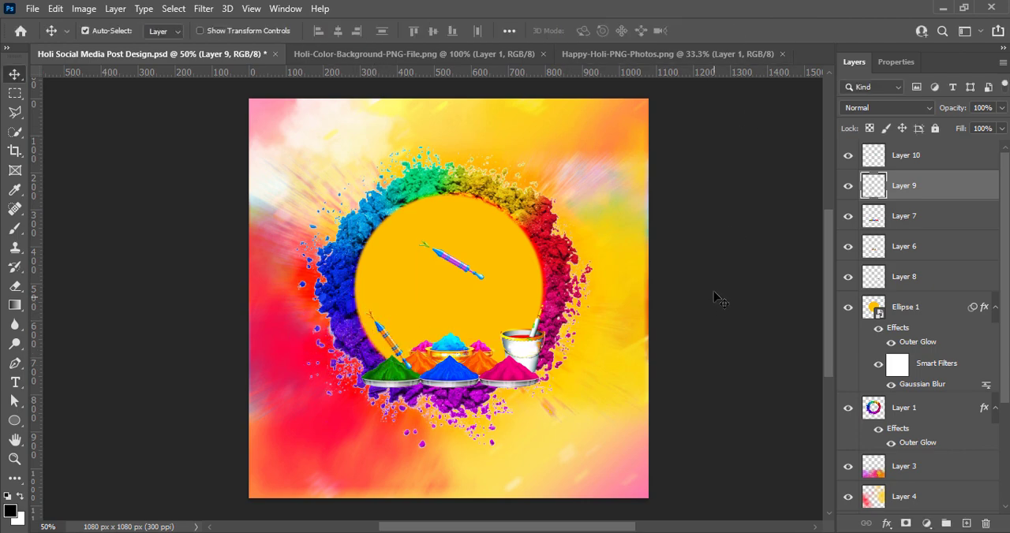
left_click_drag(909, 190, 914, 276)
Set the vibrance of the remaining purple water gun to +100 and its contrast to 47.
left_click(468, 278)
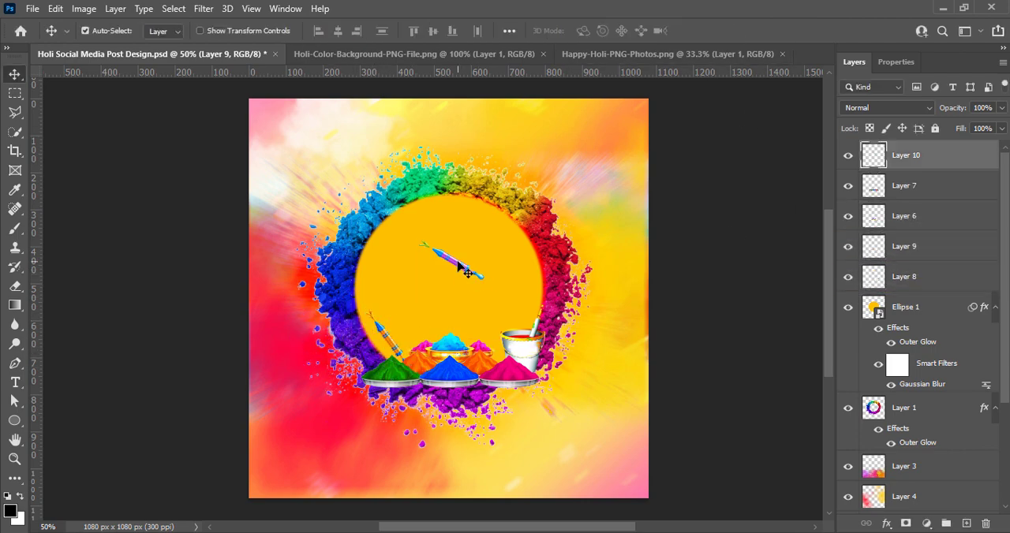
left_click(83, 8)
mouse_move(89, 45)
left_click(304, 108)
left_click_drag(614, 108, 615, 109)
key("Return")
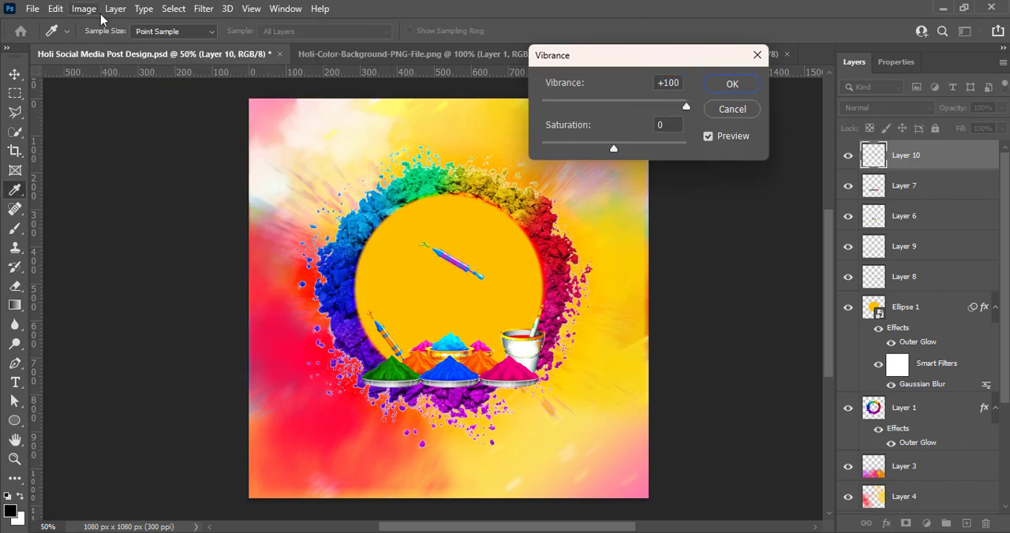
left_click(84, 7)
left_click(301, 46)
left_click_drag(789, 113, 821, 112)
key("Return")
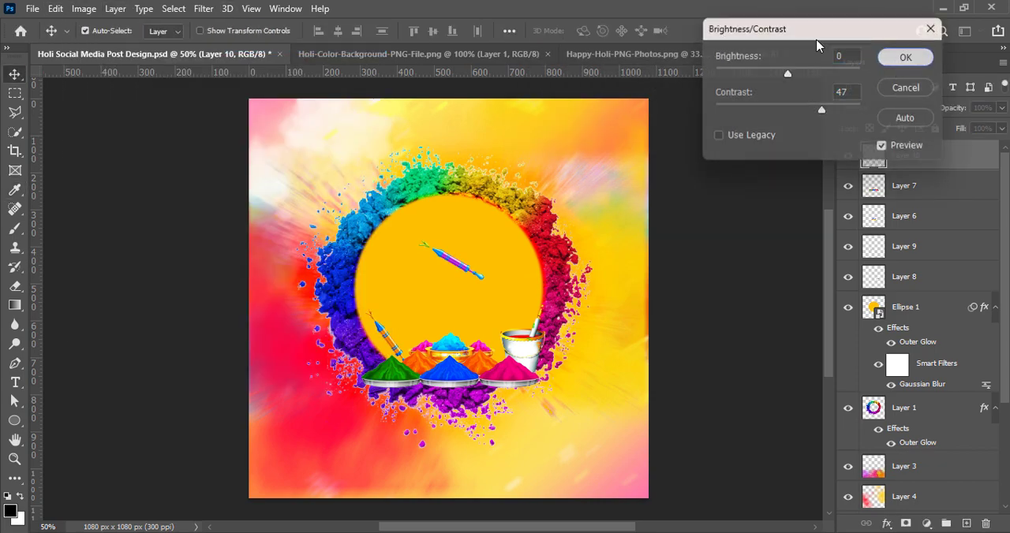
Darken the purple water gun with a Curves adjustment that lowers the midtone point near input 130.
left_click(84, 8)
left_click(308, 72)
left_click_drag(480, 61, 711, 32)
left_click_drag(645, 35, 737, 24)
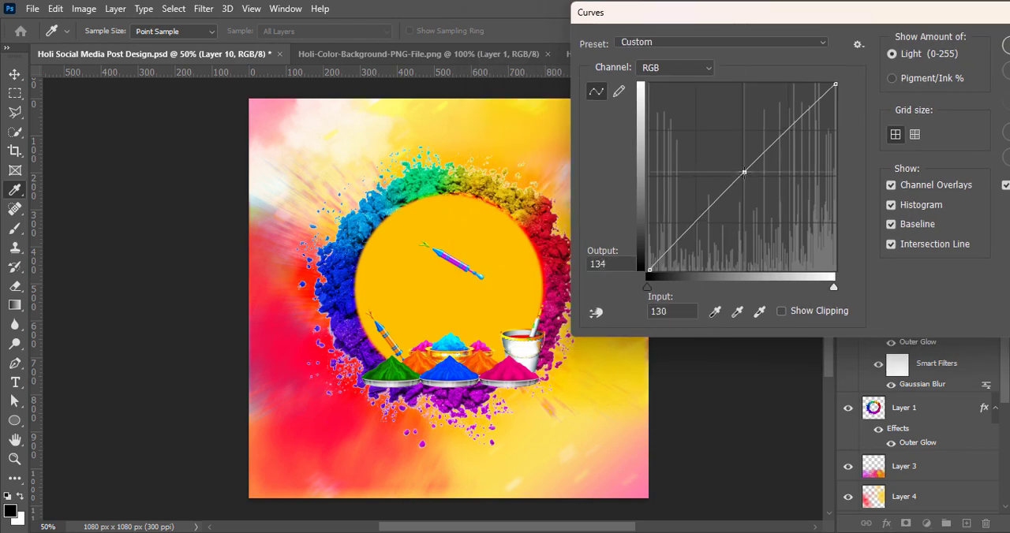
left_click_drag(747, 172, 747, 200)
left_click(1008, 50)
Rotate the purple water gun about 95° and place it over the bucket beside the pink powder plate.
key("ctrl+t")
left_click_drag(524, 298, 423, 344)
left_click_drag(458, 267, 523, 339)
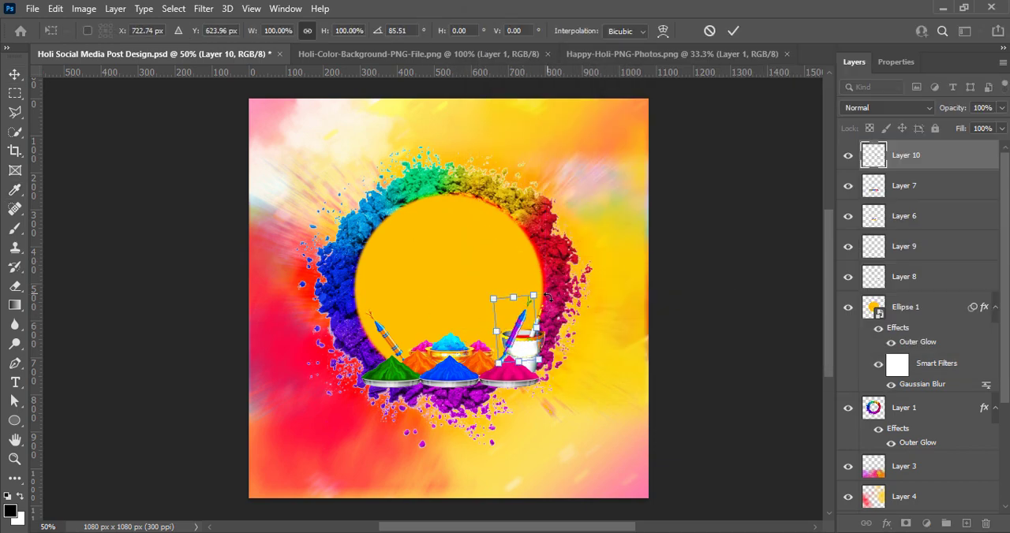
left_click_drag(548, 305, 551, 313)
left_click_drag(521, 330, 533, 330)
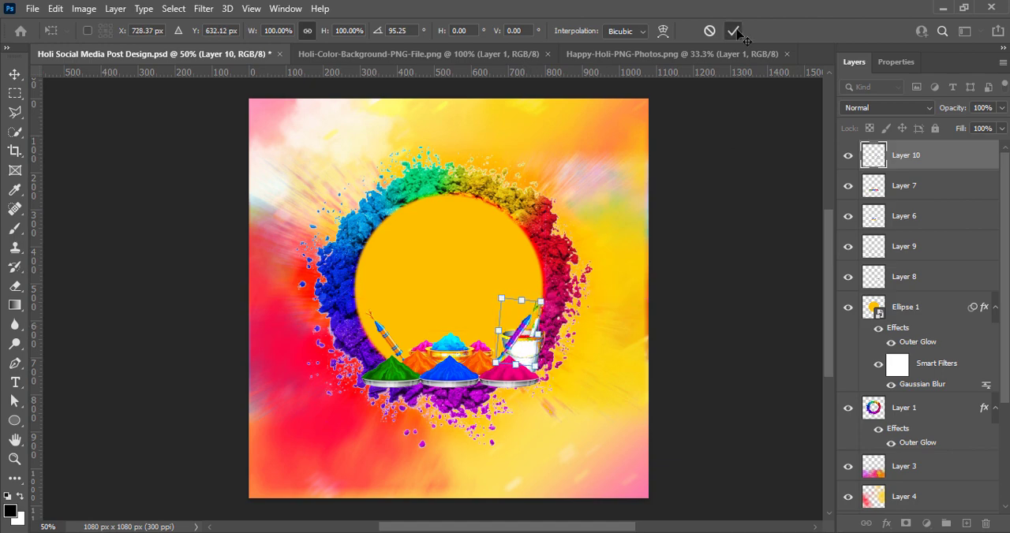
left_click(732, 31)
Move the purple water gun's layer below Layer 8, shift the bucket outward beside the gun, and save the document.
left_click_drag(906, 154, 922, 278)
mouse_move(533, 363)
left_mouse_down()
mouse_move(555, 367)
mouse_move(539, 350)
left_mouse_up()
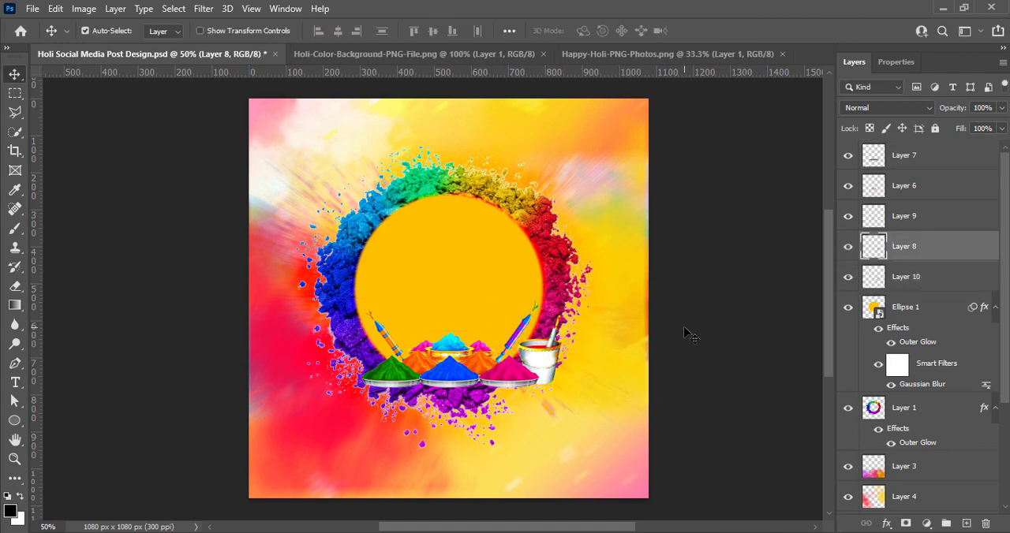
left_click(685, 329)
key("ctrl+s")
Enlarge the purple water gun and nudge it so its base stays tucked behind the pink powder plate.
left_click(514, 339)
key("ctrl+t")
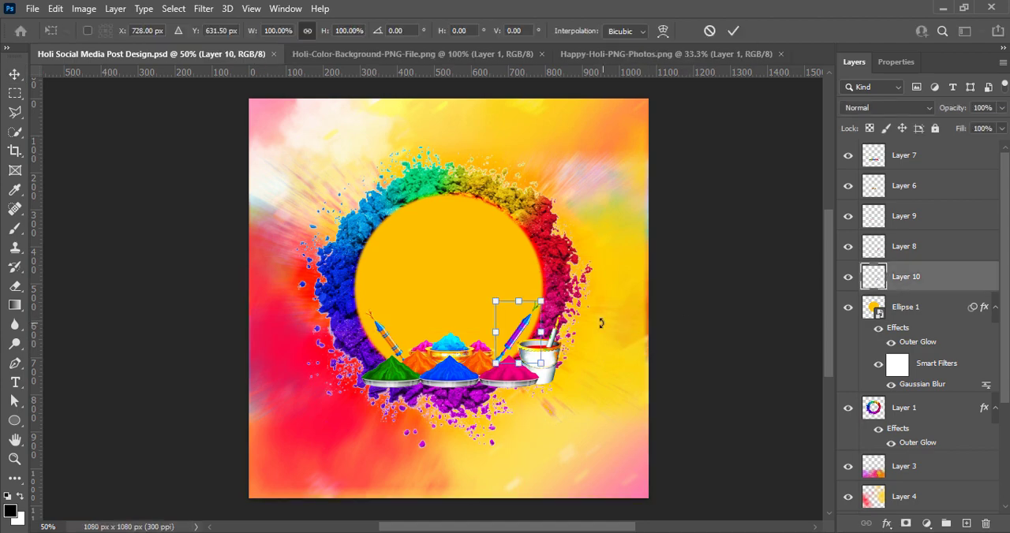
left_click_drag(542, 302, 555, 280)
left_click(732, 31)
mouse_move(519, 329)
left_mouse_down()
mouse_move(531, 311)
mouse_move(523, 335)
left_mouse_up()
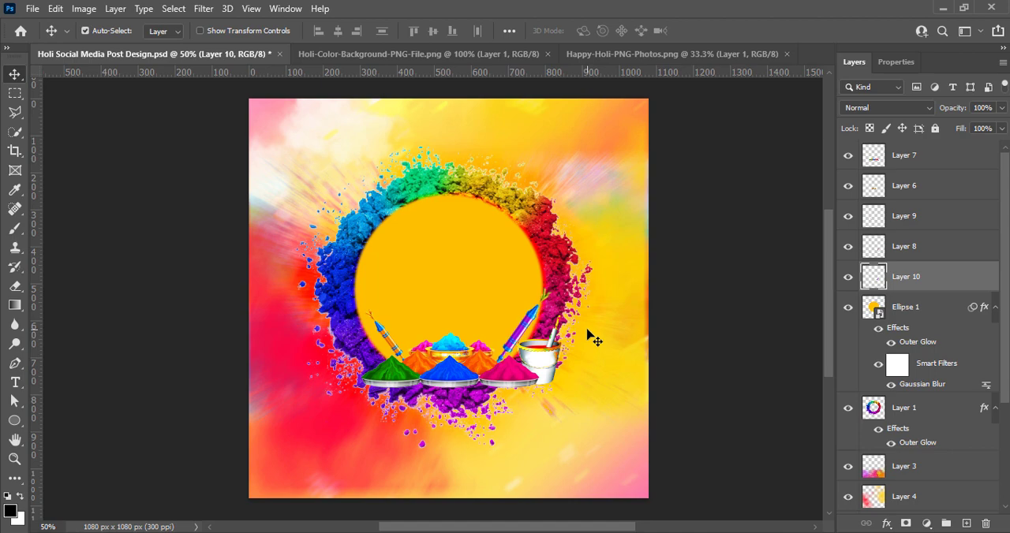
Scale the striped water gun behind the green plate to about 125% and save the document.
left_click(399, 345)
key("ctrl+t")
left_click_drag(368, 313, 361, 269)
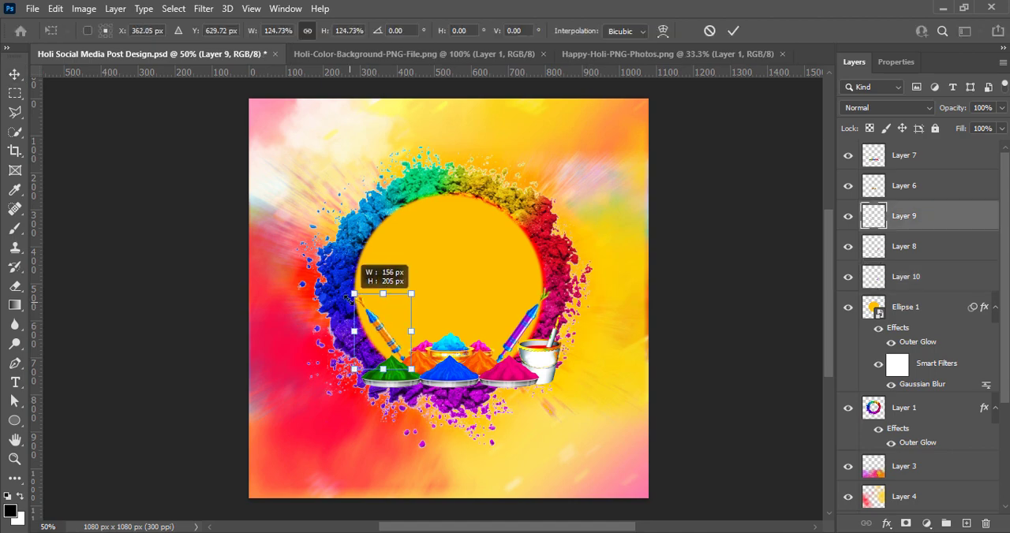
key("Return")
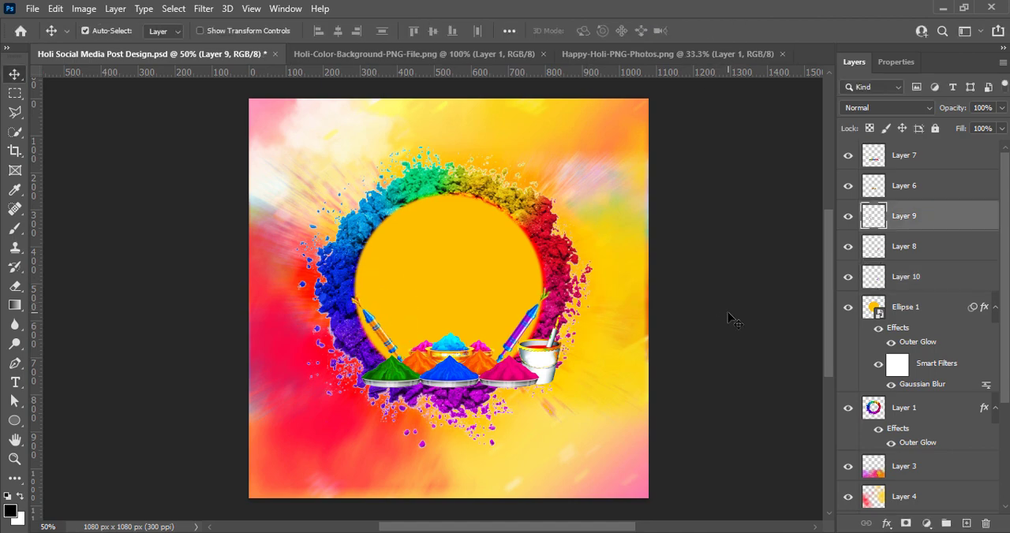
left_click(729, 318)
key("ctrl+s")
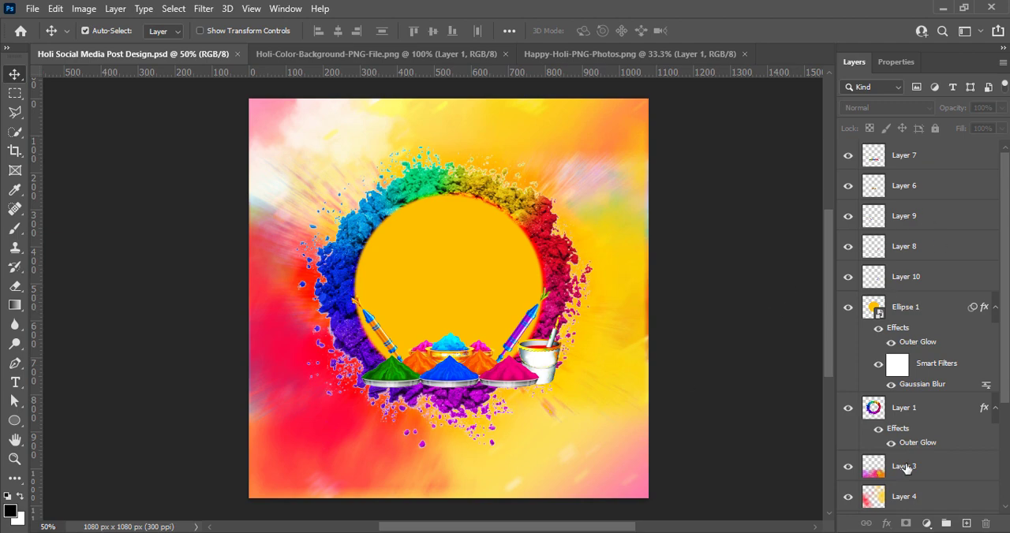
Create a new layer and stamp one soft black spot at the canvas centre with a 900 px brush.
left_click(966, 524)
left_click(14, 228)
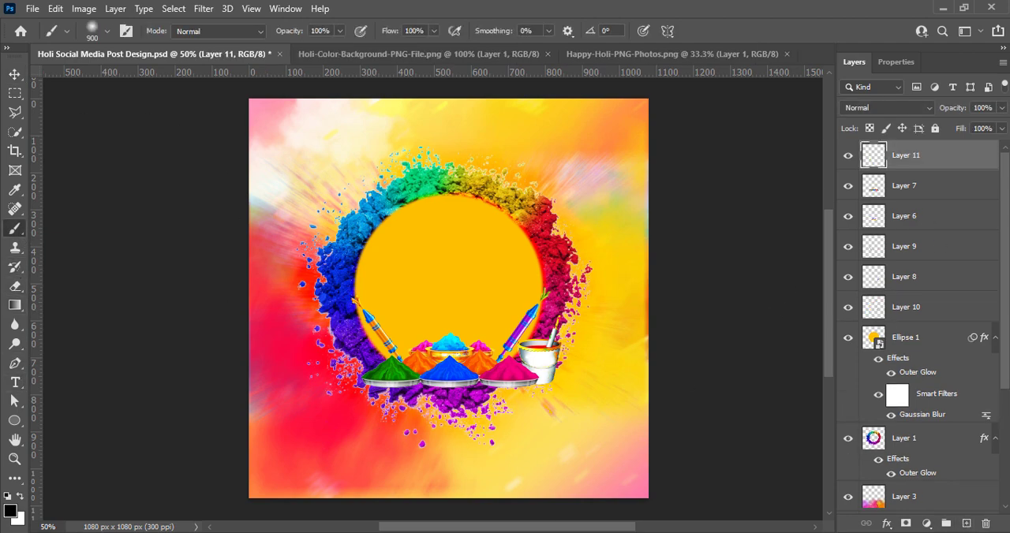
left_click(449, 298)
key("v")
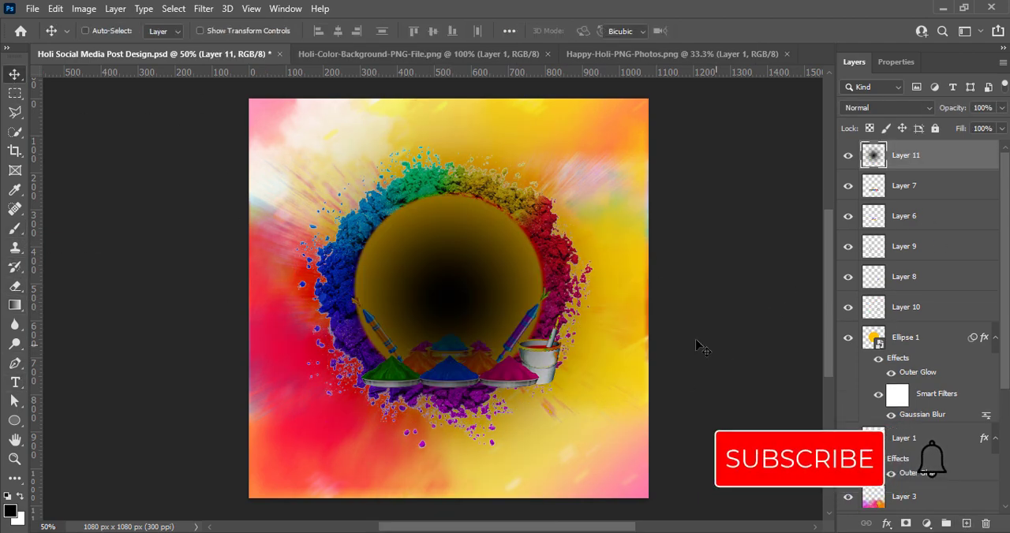
Squash the black spot into a narrow shadow about 98 px high, place it under the bucket, and move its layer below Layer 10.
key("ctrl+t")
left_click_drag(448, 99, 456, 465)
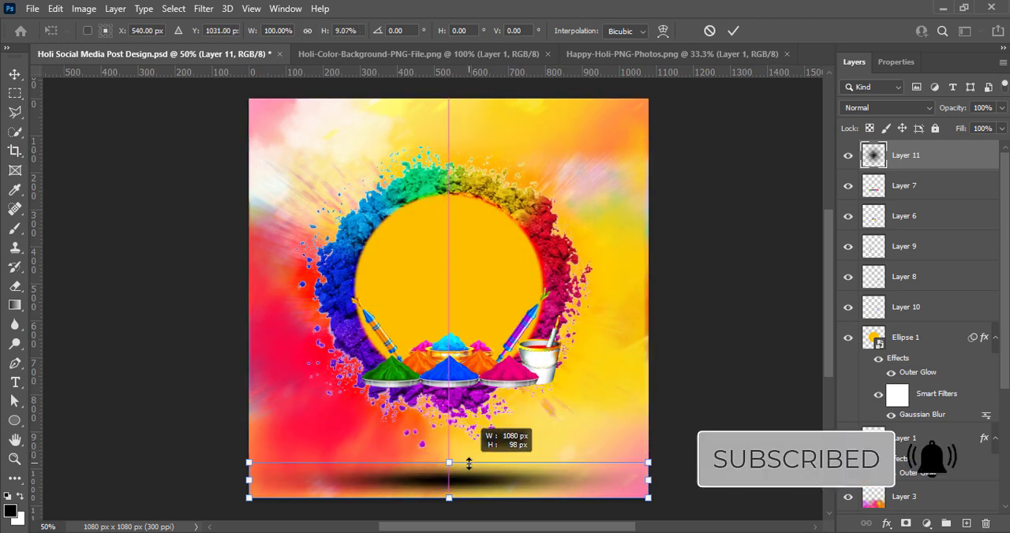
left_click_drag(648, 478, 361, 474)
left_click_drag(305, 487, 544, 391)
left_click(733, 31)
left_click_drag(924, 160, 924, 325)
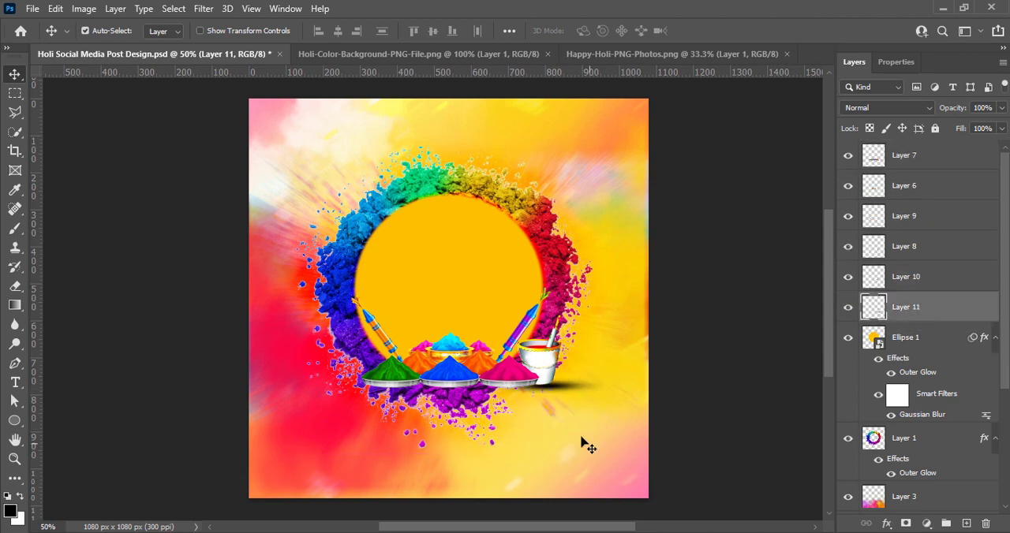
Lower the shadow's opacity to 66%, place two copies of it under the powder plates, and save the document.
left_click(1002, 108)
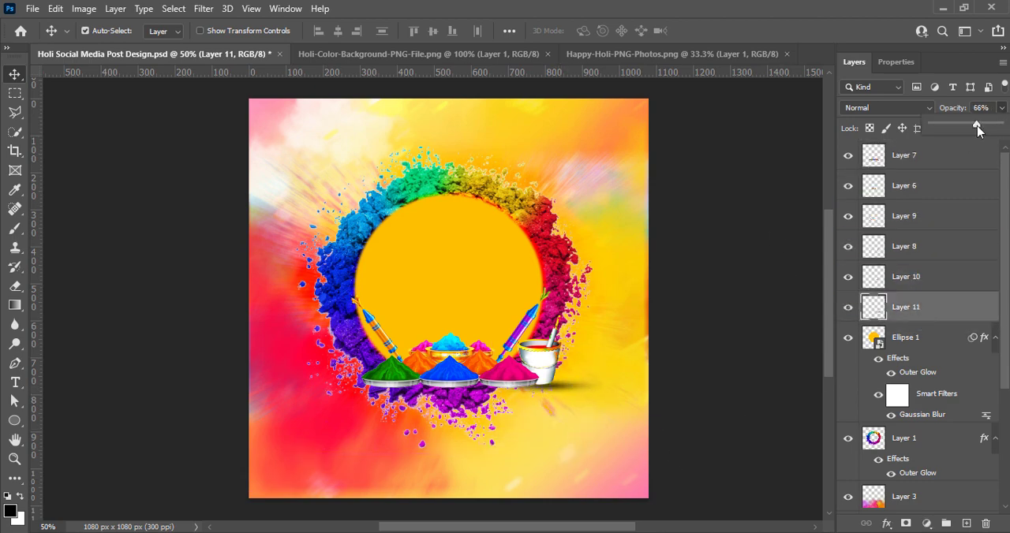
left_click(666, 370)
key("ctrl+s")
left_click_drag(557, 385, 482, 399)
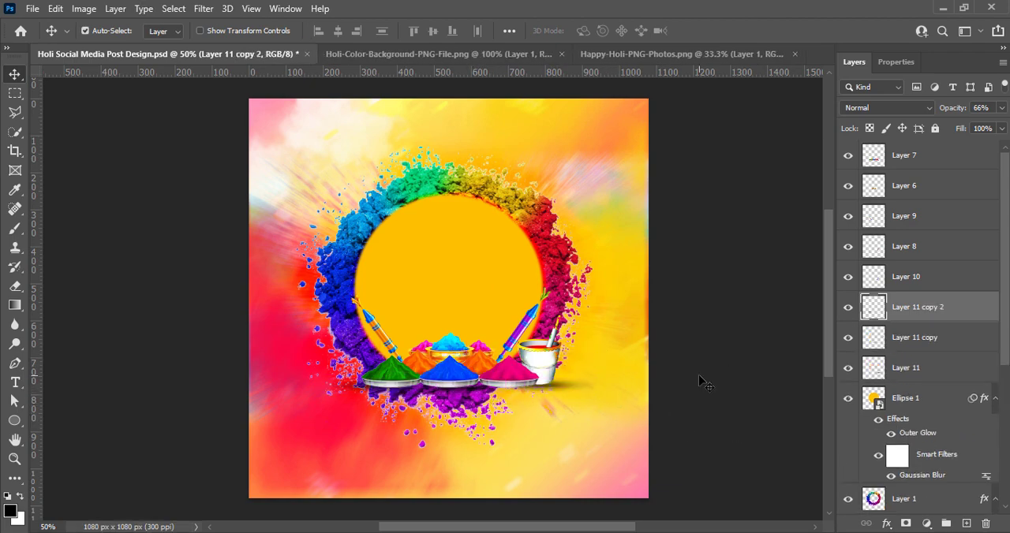
key("ctrl+s")
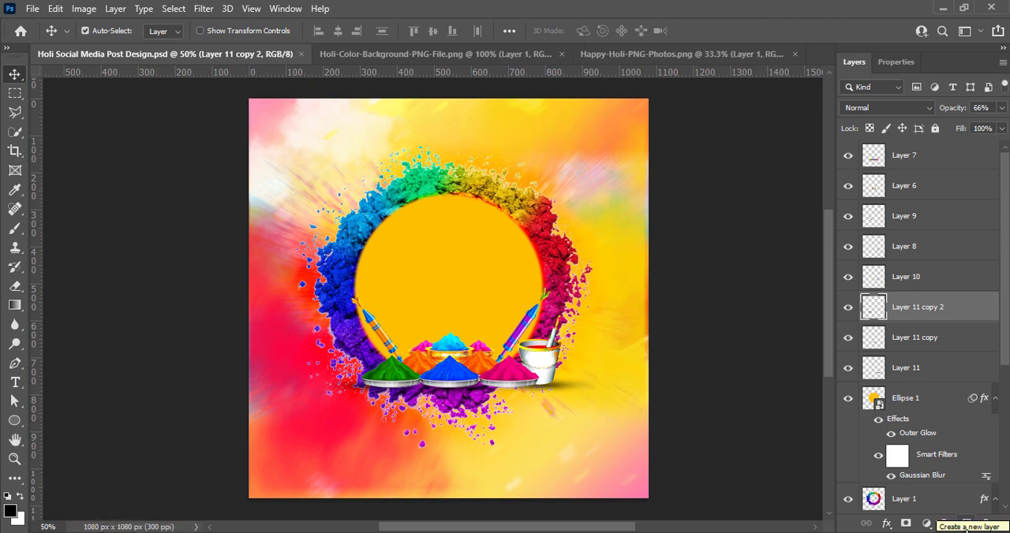
Select all layers from Layer 7 down to Layer 1, move them up together by about 90 px, and save the document.
left_click_drag(926, 412, 915, 162)
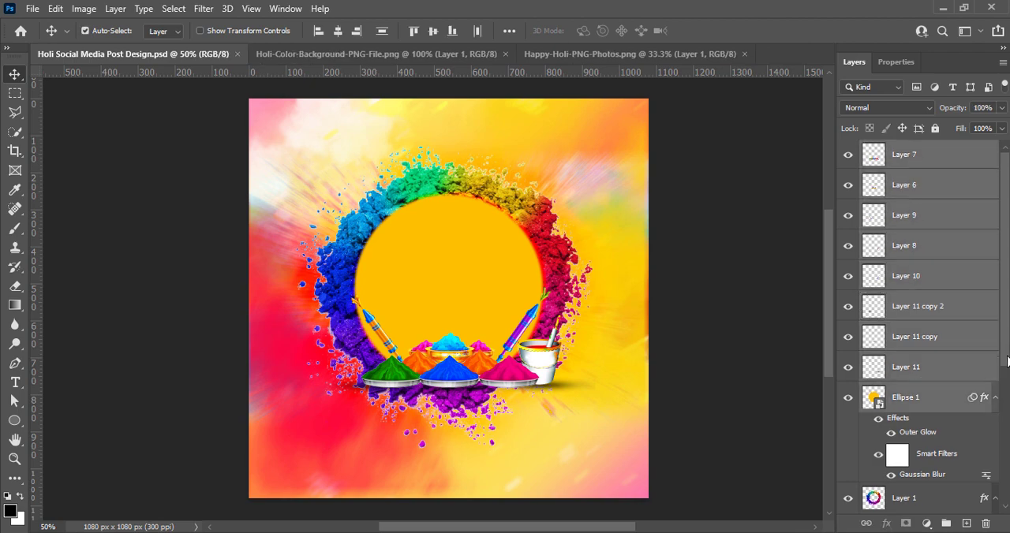
scroll(970, 355, "down", 5)
key("ctrl+t")
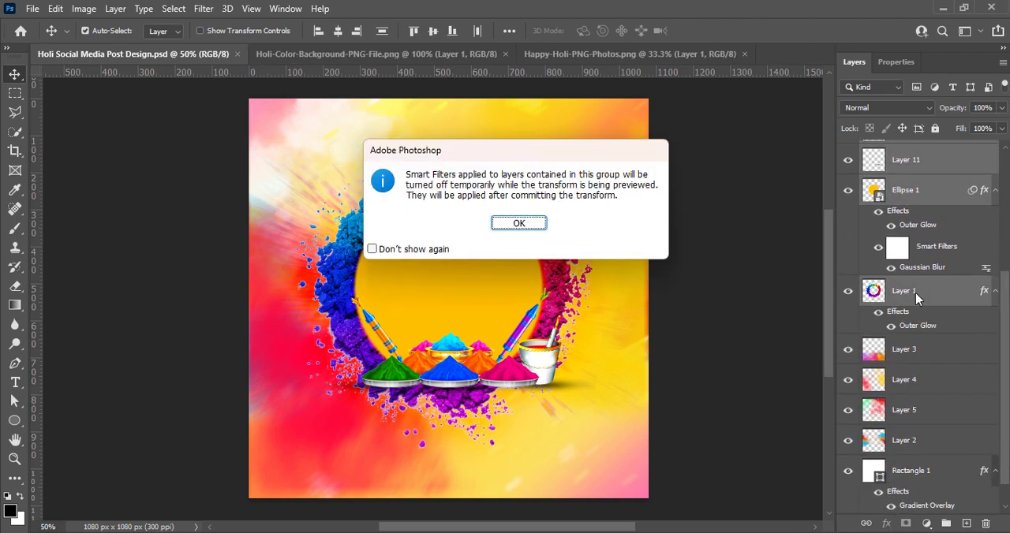
left_click(517, 224)
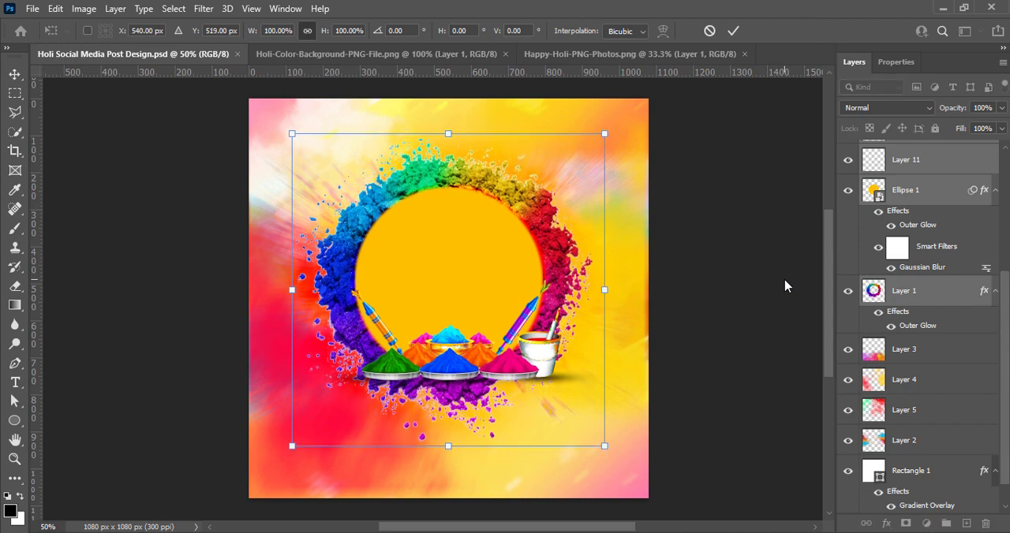
key("Up")
key("Up")
key("Up")
key("Up")
key("Up")
key("Up")
key("Up")
key("Up")
key("Up")
key("Up")
key("Up")
key("Up")
key("Up")
key("Up")
key("Up")
key("Up")
key("Up")
key("Up")
key("Up")
key("Up")
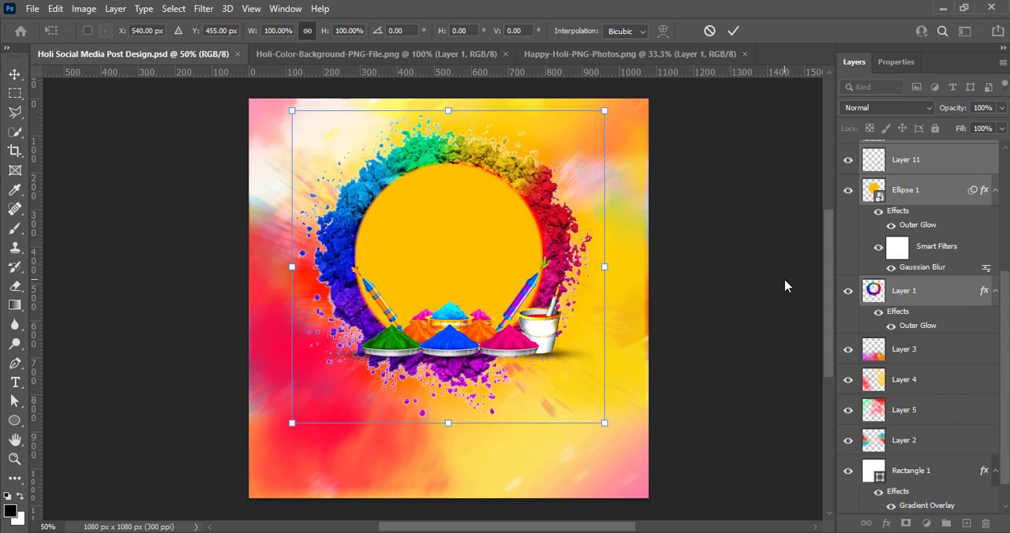
key("Up")
key("Up")
key("Up")
key("Up")
key("Up")
key("Up")
key("Up")
key("Up")
key("Up")
key("Up")
key("Up")
key("Up")
key("Up")
key("Up")
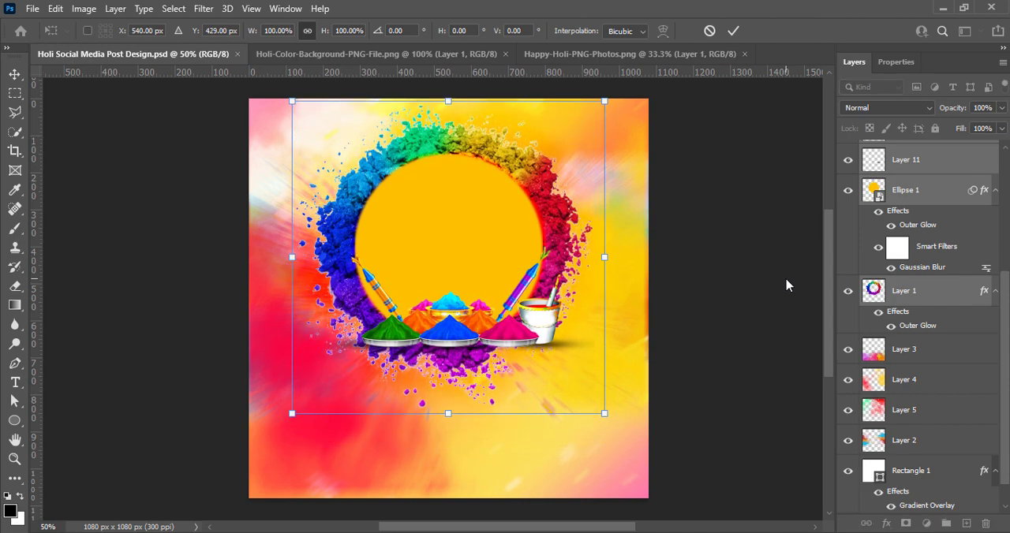
key("Up")
key("Up")
left_click(735, 32)
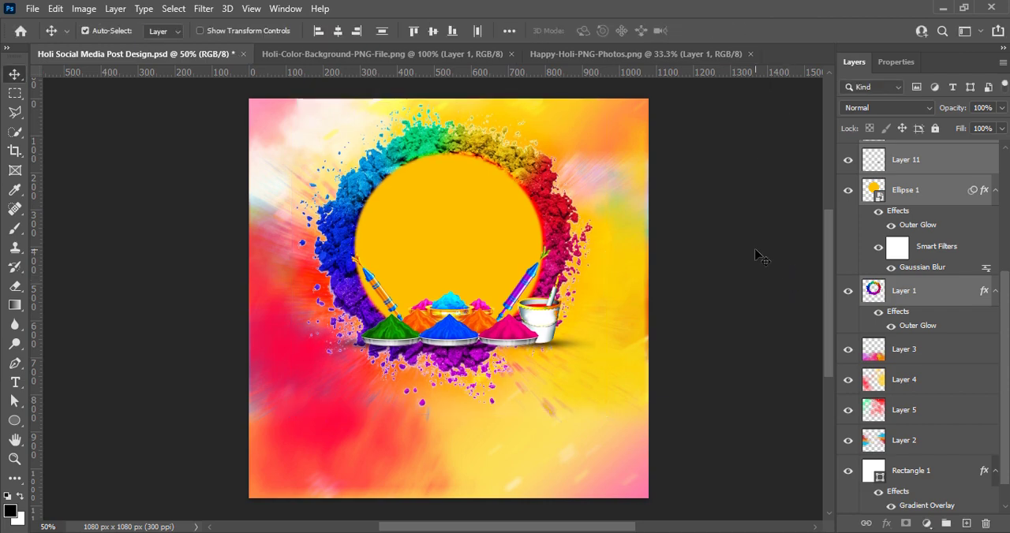
key("ctrl+s")
Start a text object in the upper part of the yellow circle using the Amarillo font at 12 pt.
left_click(966, 524)
key("t")
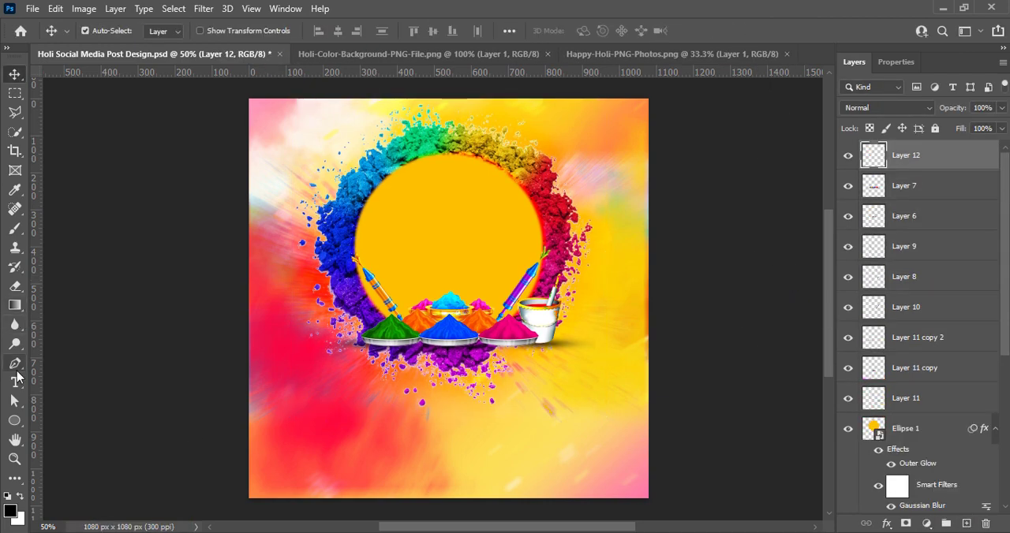
left_click(406, 31)
left_click(391, 118)
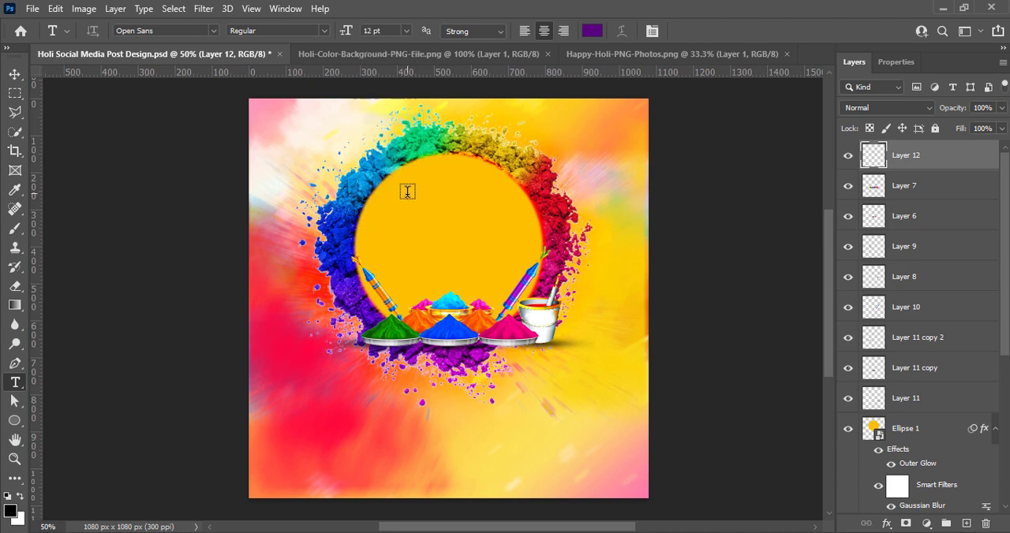
left_click(408, 193)
left_click(213, 31)
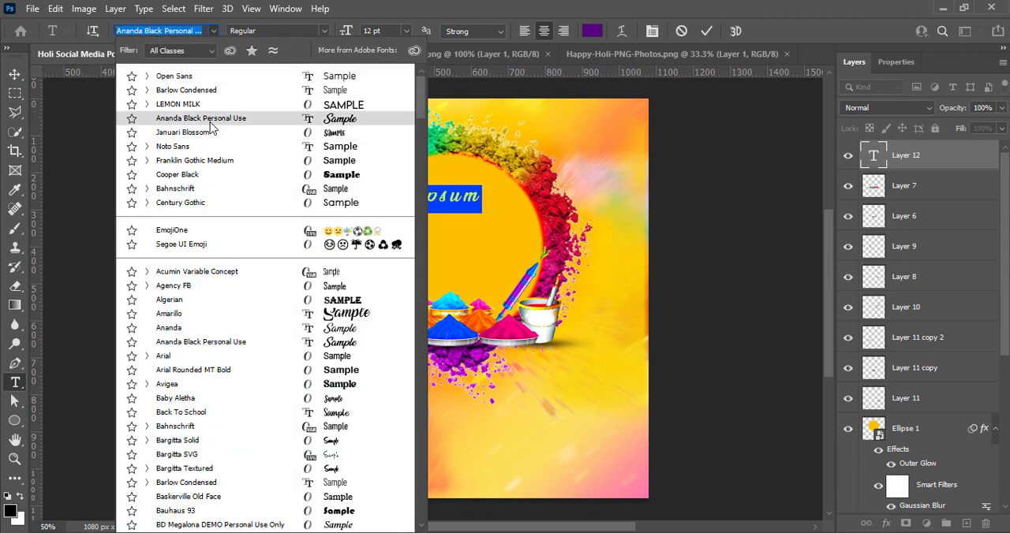
left_click(235, 314)
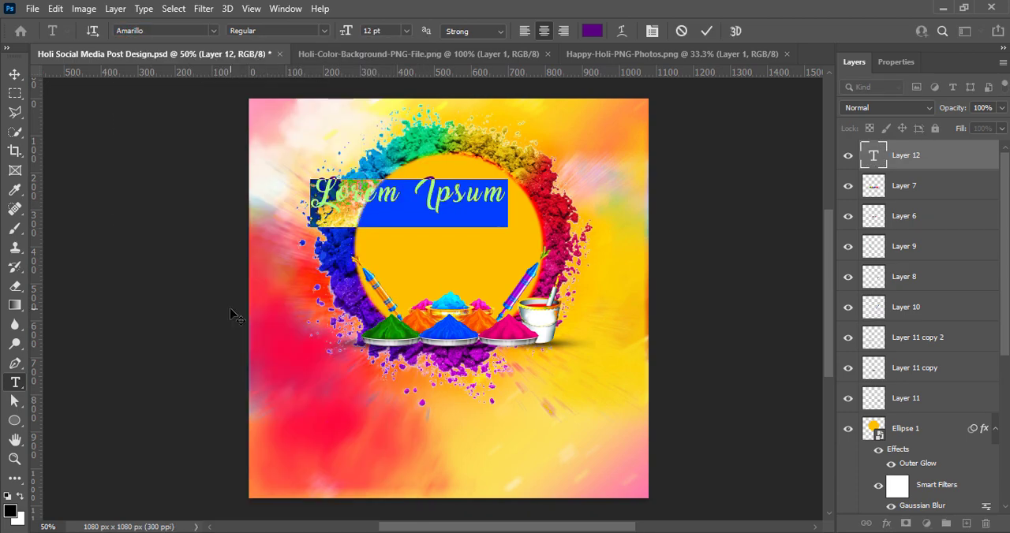
Enter "Happy Holi" on two lines and move the text to the middle of the yellow circle.
type("Happy ")
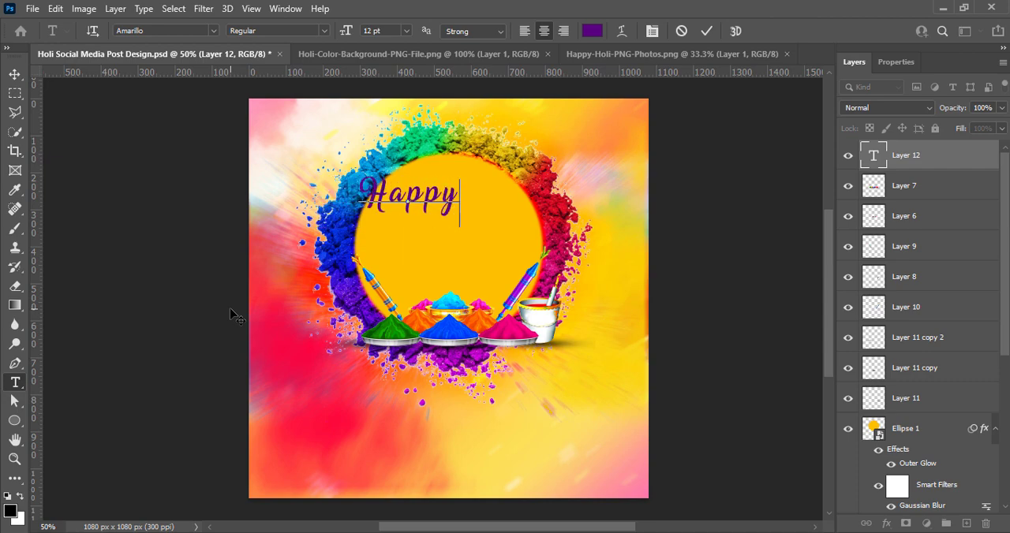
type("Holi")
left_click(706, 31)
left_click(14, 73)
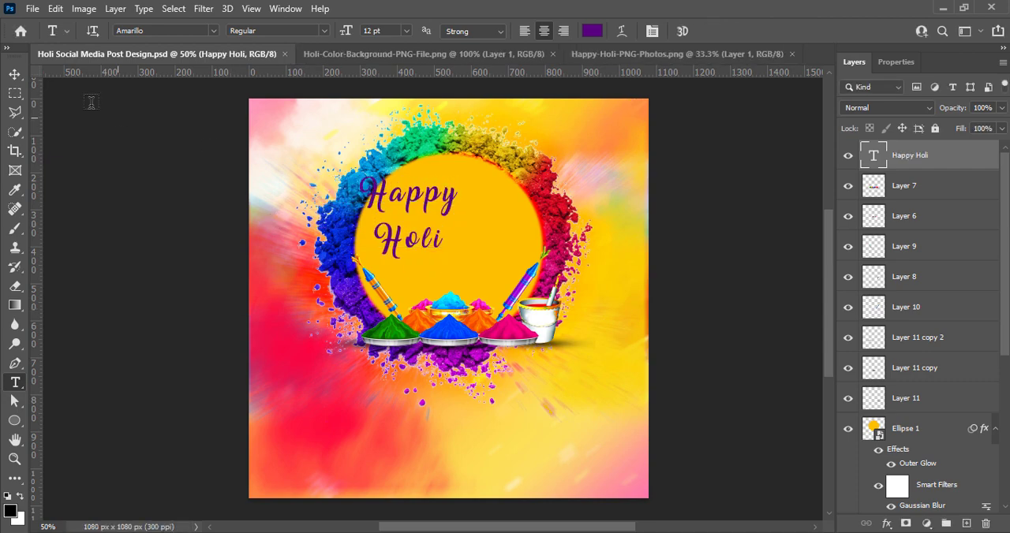
left_click_drag(387, 217, 424, 219)
Recolour the whole Happy Holi text to a more magenta purple.
double_click(424, 219)
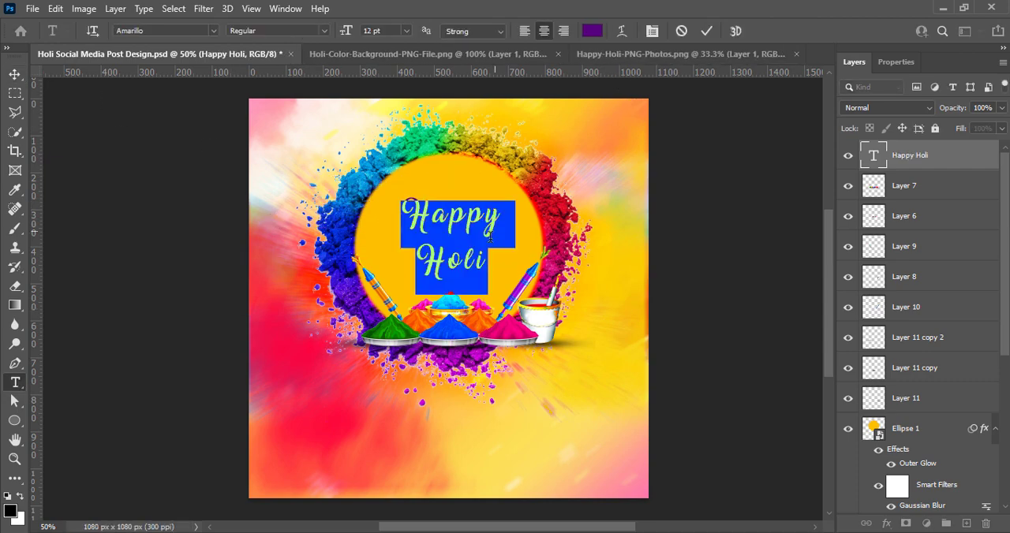
left_click(592, 31)
mouse_move(822, 251)
left_mouse_down()
mouse_move(821, 234)
mouse_move(808, 243)
mouse_move(806, 269)
left_mouse_up()
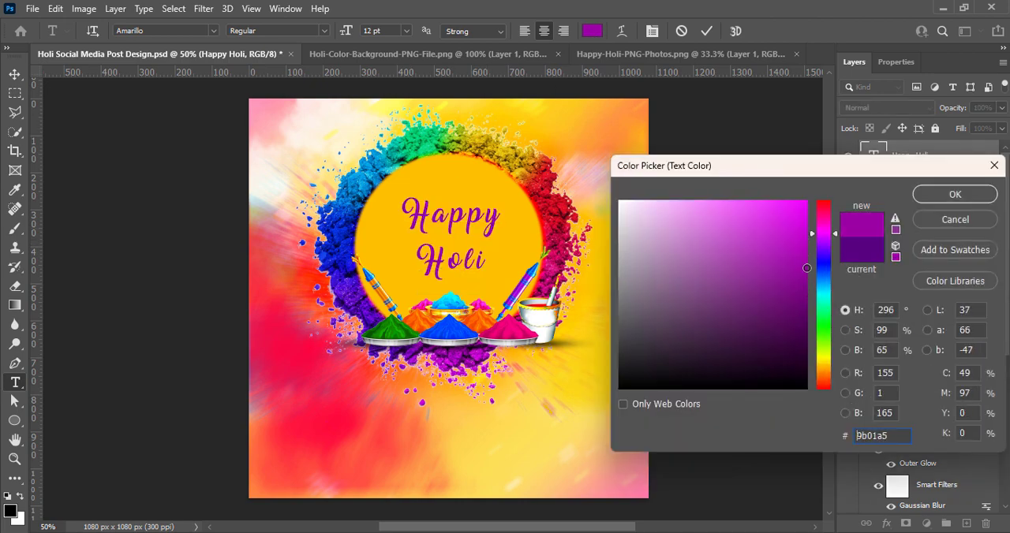
left_click(955, 195)
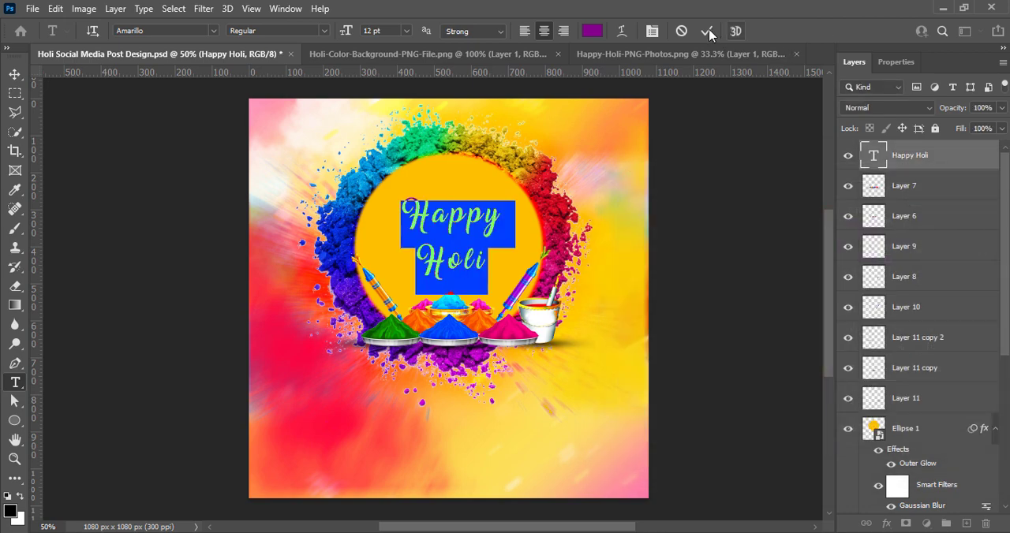
Browse the available fonts and set the Happy Holi text to Devitta.
left_click(323, 31)
left_click(211, 31)
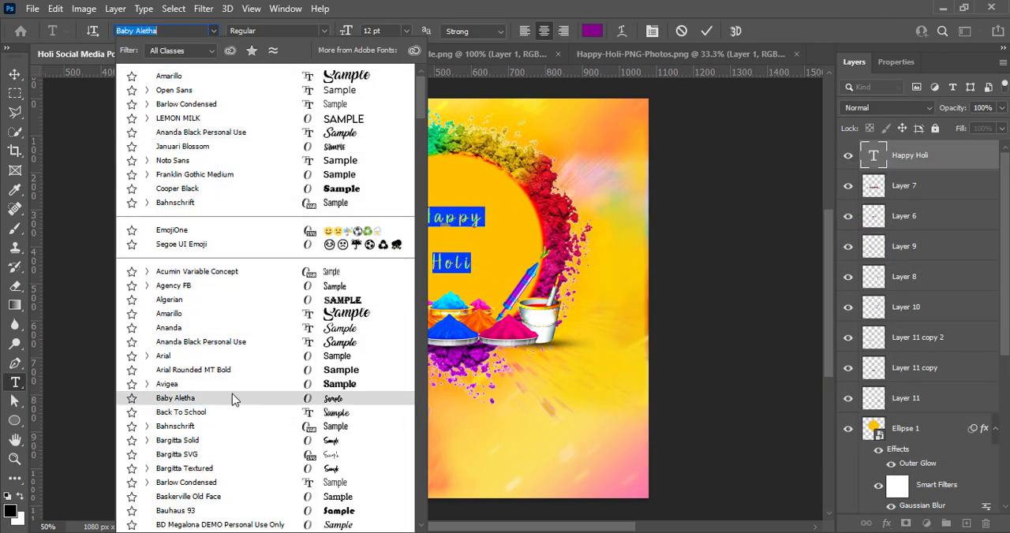
scroll(232, 387, "down", 5)
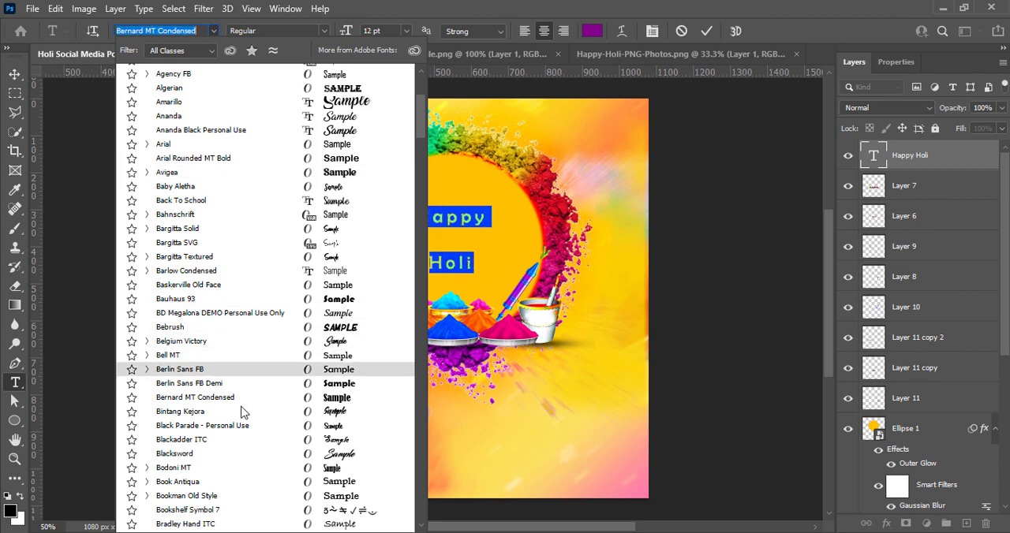
scroll(244, 422, "down", 3)
scroll(248, 433, "down", 20)
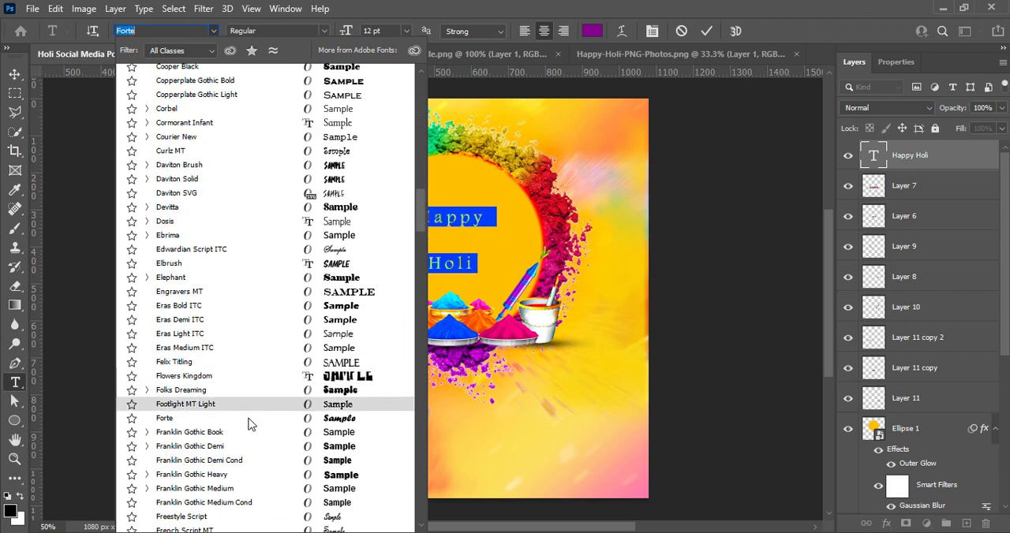
left_click(266, 210)
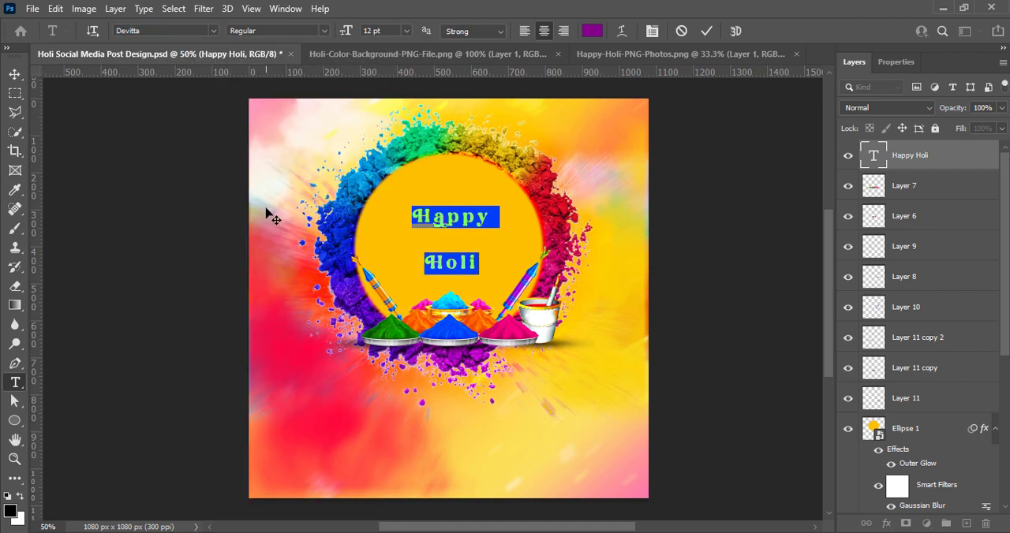
Set the Happy Holi text size to 24 pt and move the text to the middle of the yellow circle.
key("ctrl+Return")
key("v")
double_click(461, 233)
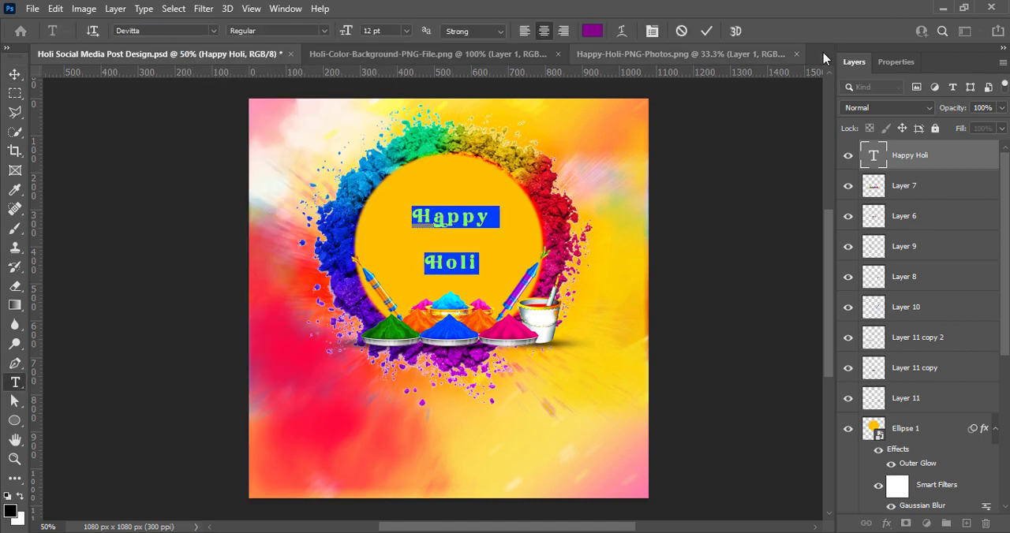
left_click(406, 30)
left_click(410, 90)
left_click(407, 31)
left_click(409, 164)
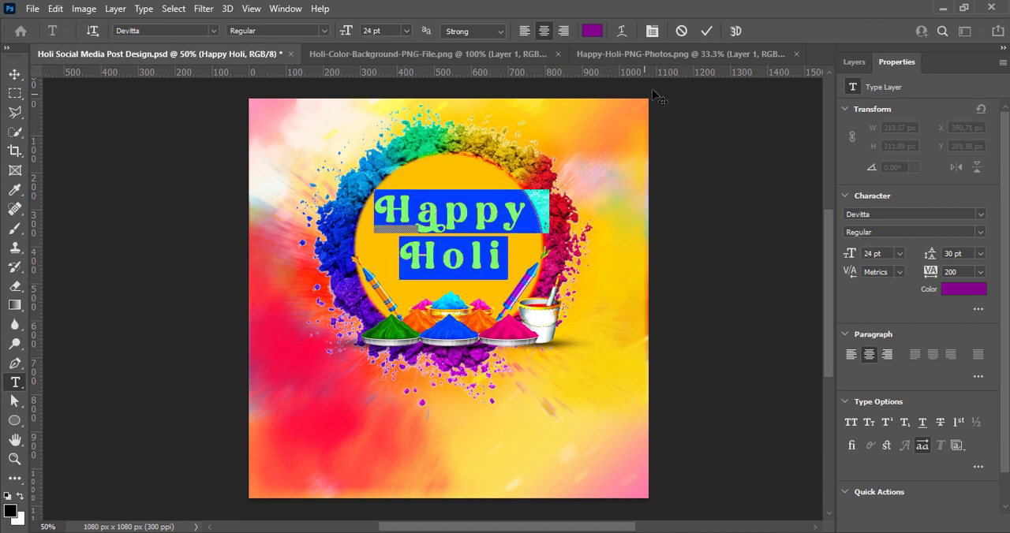
left_click(706, 31)
key("v")
left_click_drag(466, 219, 494, 229)
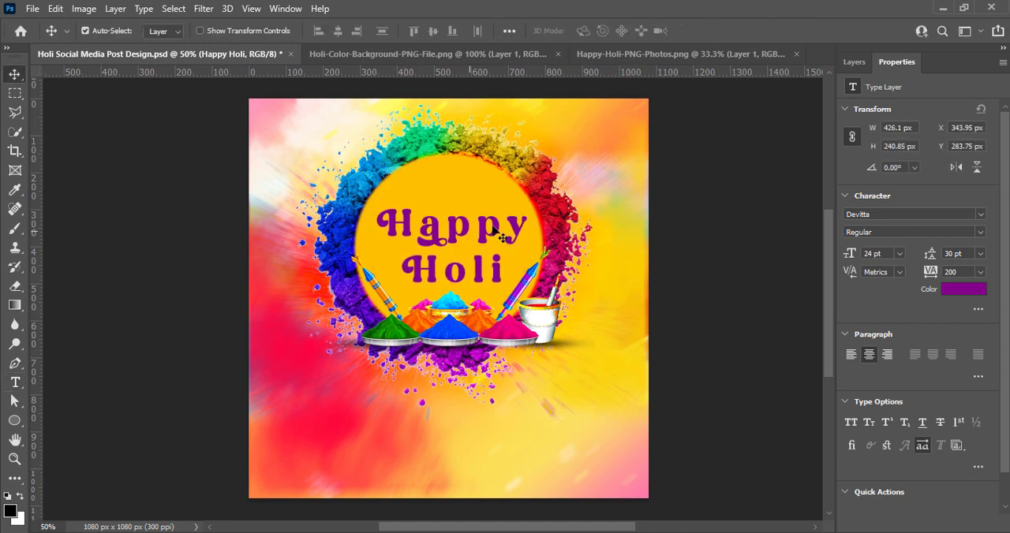
Set the letter spacing of the Happy Holi text to 50.
double_click(397, 221)
left_click(980, 271)
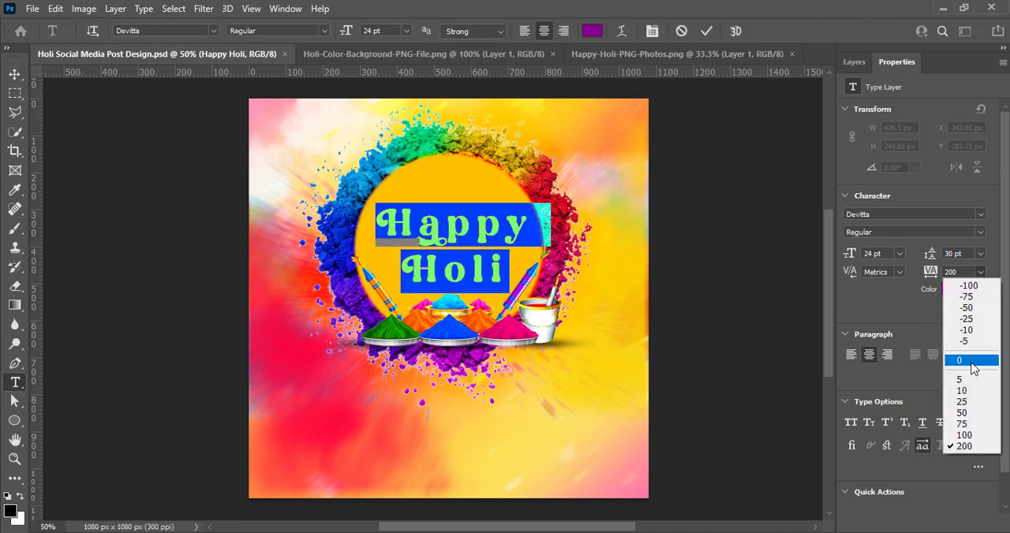
left_click(972, 365)
left_click(980, 272)
left_click(970, 415)
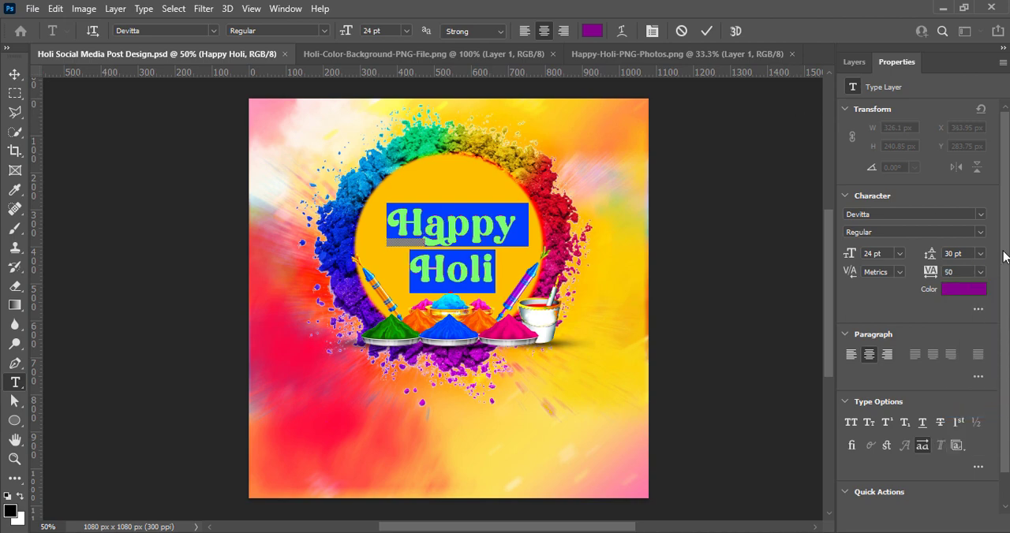
Try 24 pt line spacing on the Happy Holi text, return it to 30 pt, and nudge the text within the circle.
left_click(980, 256)
left_click(966, 386)
left_click(981, 255)
left_click(976, 397)
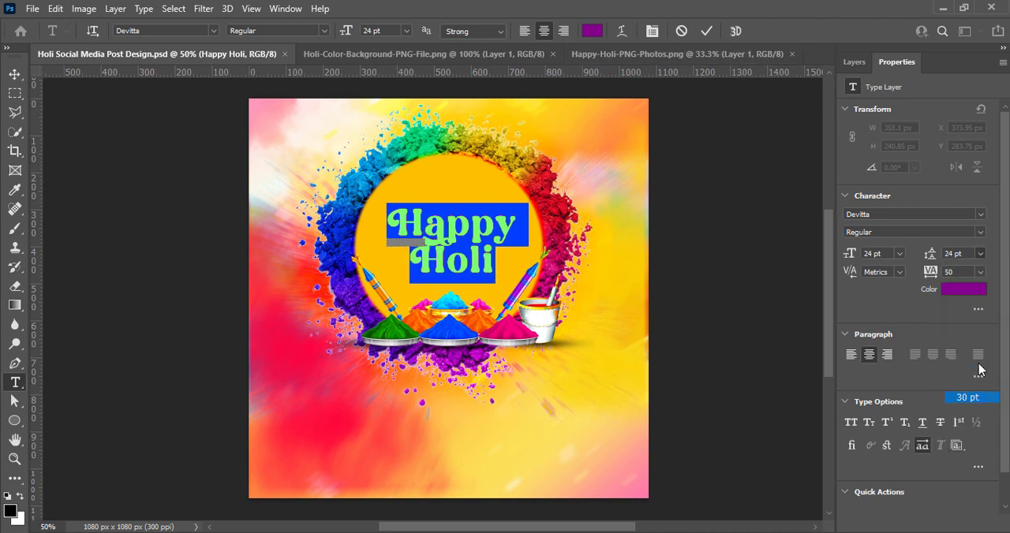
left_click(748, 269)
left_click_drag(446, 235, 444, 237)
Add a drop shadow to the Happy Holi text layer and start adjusting the shadow's size.
left_click(853, 61)
right_click(864, 167)
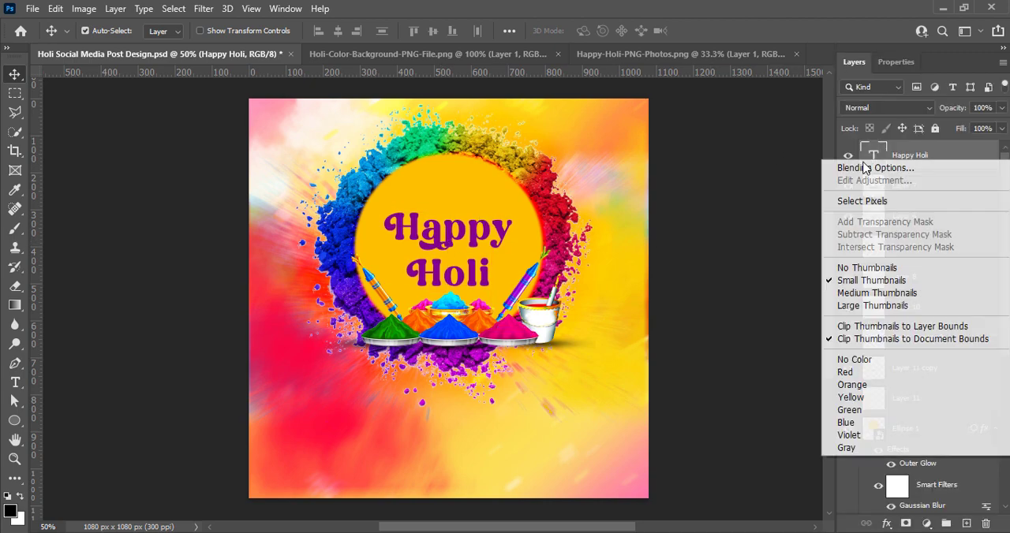
left_click(865, 167)
left_click_drag(644, 124, 802, 76)
left_click(603, 359)
left_click(631, 358)
left_click_drag(854, 234, 850, 235)
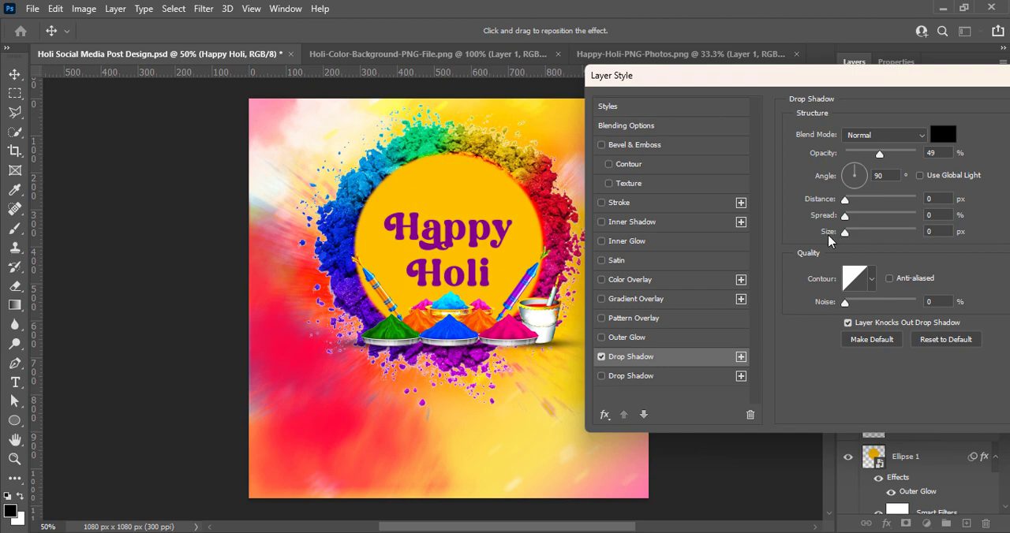
Make the Happy Holi shadow a white glow with 0 px distance, 7% spread, 62 px size and about 55% opacity.
left_click(936, 135)
left_click(933, 198)
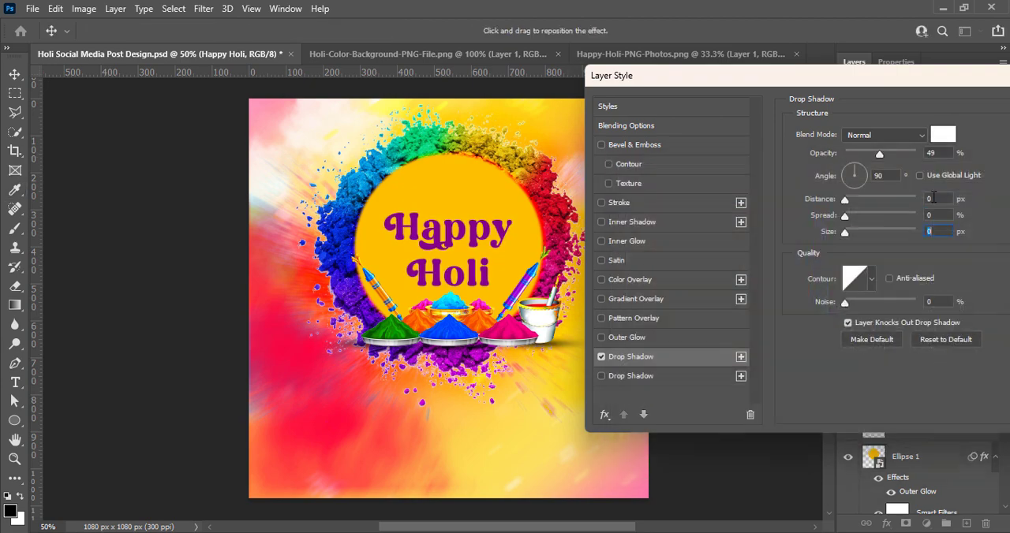
left_click_drag(845, 216, 850, 216)
left_click_drag(879, 153, 884, 153)
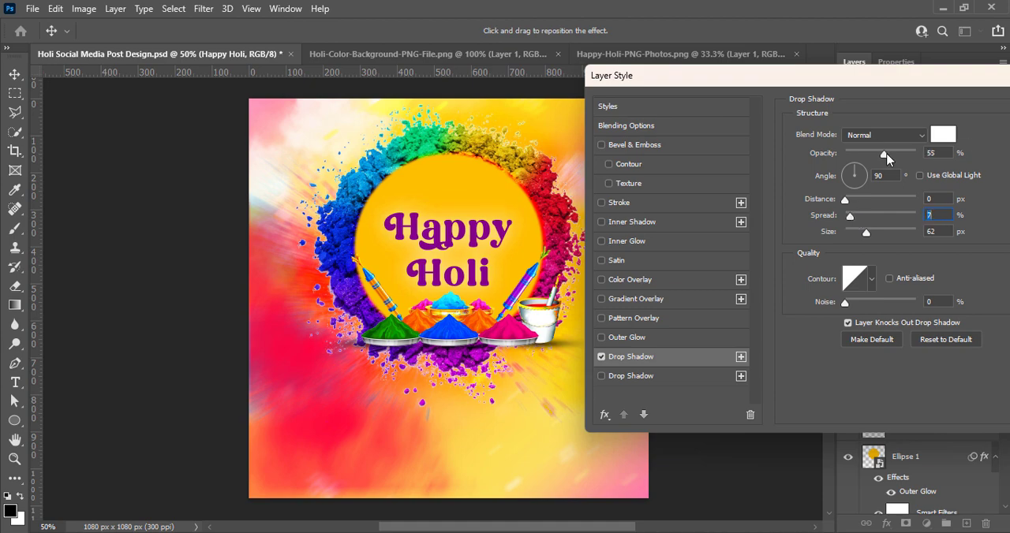
left_click_drag(882, 85, 815, 181)
left_click(1001, 205)
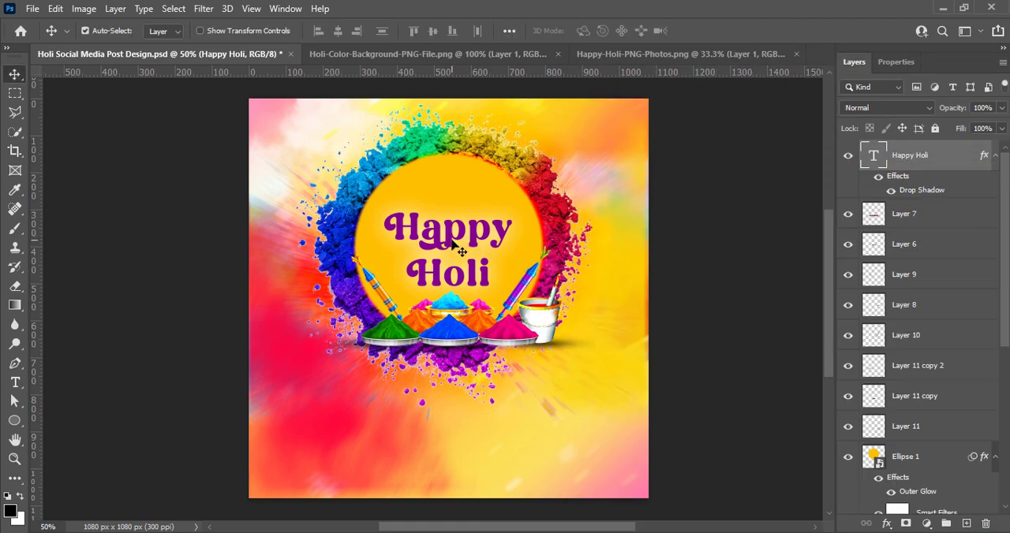
Recolour only the word Happy to magenta #c2026b, based on a colour sampled from the powder ring, and save the document.
double_click(428, 237)
left_click(737, 285)
left_click(684, 242)
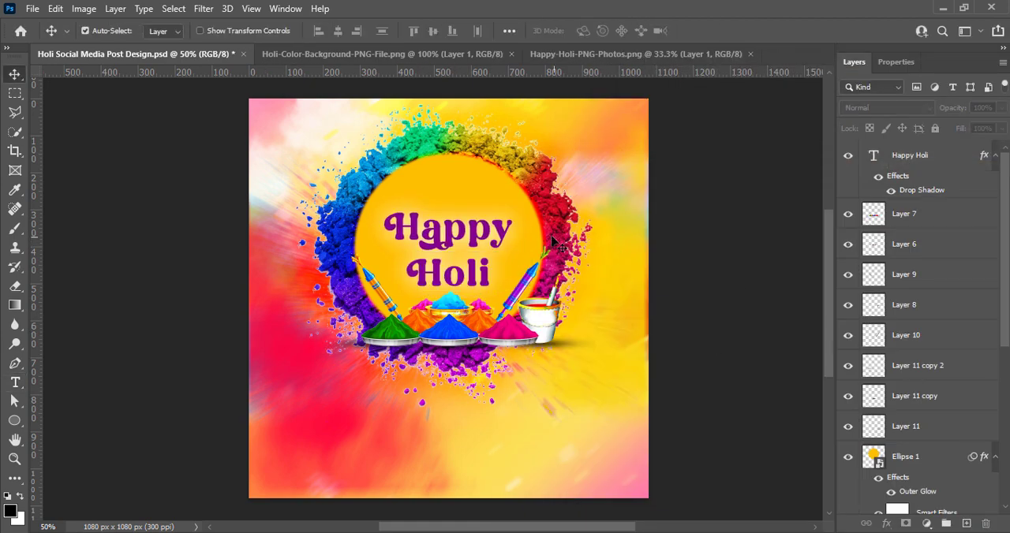
double_click(478, 232)
left_click_drag(525, 239, 384, 232)
left_click(591, 30)
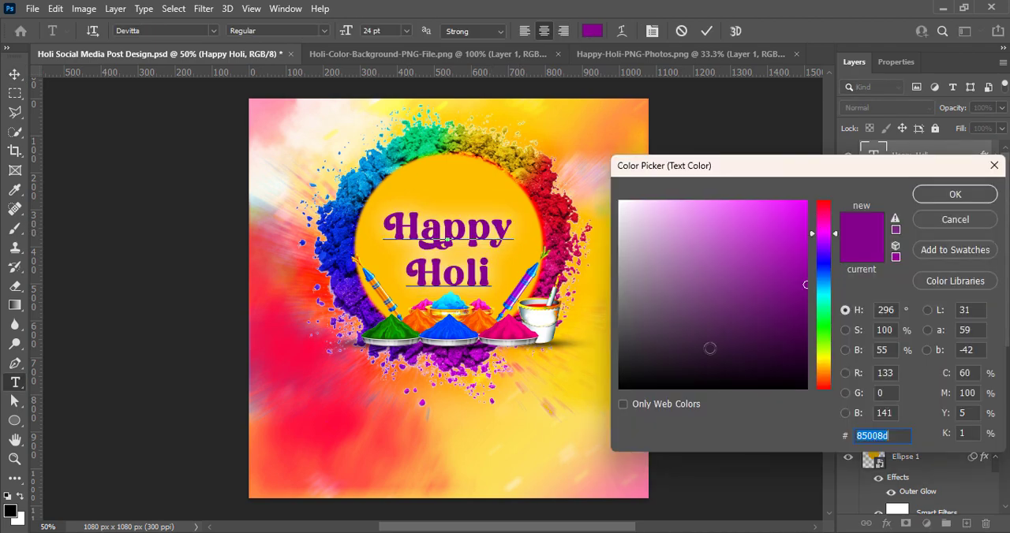
left_click(558, 262)
left_click(804, 258)
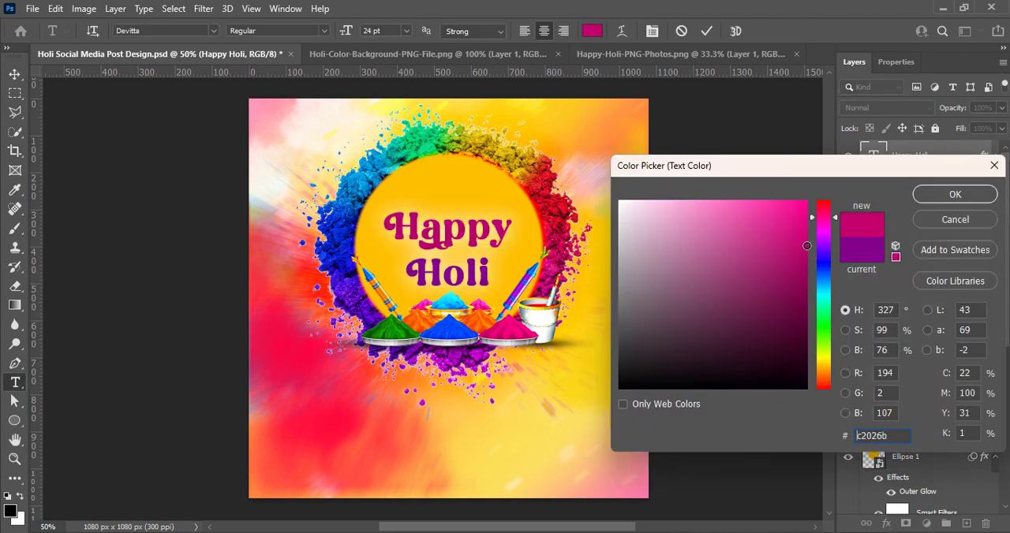
left_click(954, 198)
key("ctrl+Return")
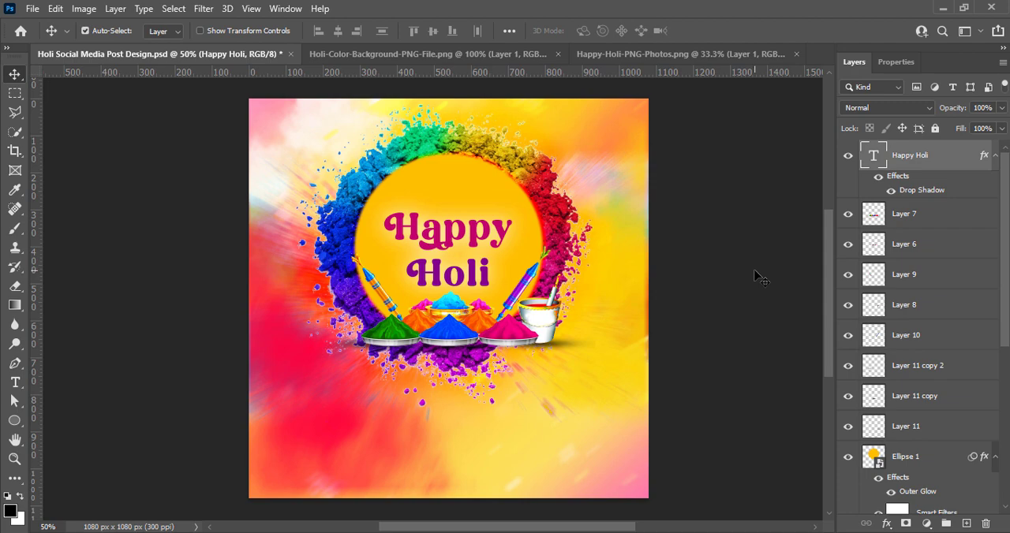
key("ctrl+s")
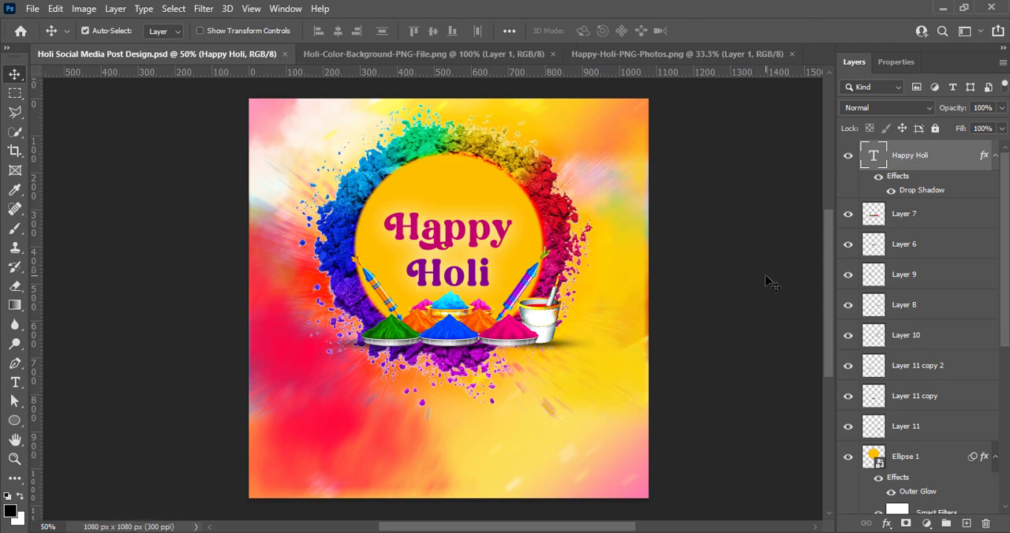
Add a new text layer reading "WISH YOU ALL" above the Happy Holi title.
left_click(966, 524)
key("t")
left_click(410, 186)
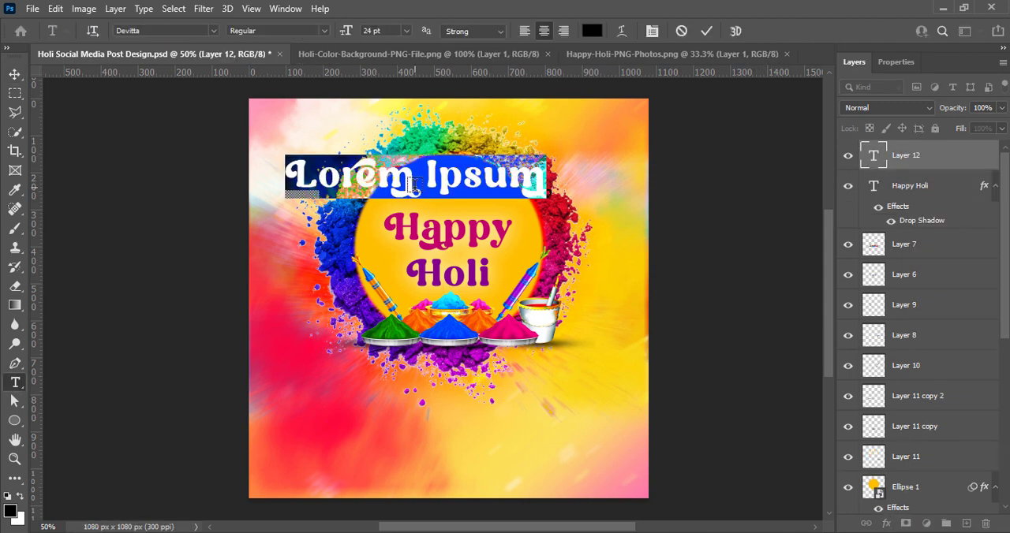
type("WISH YOU")
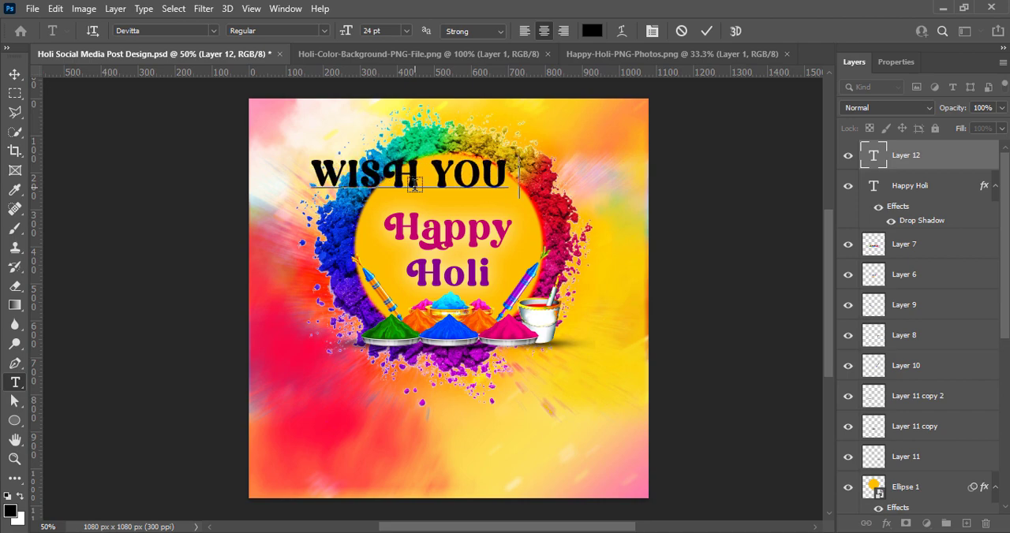
type(" ALL")
Reduce the WISH YOU ALL text to 9 pt and centre it above Happy inside the yellow circle.
key("ctrl+a")
left_click(406, 31)
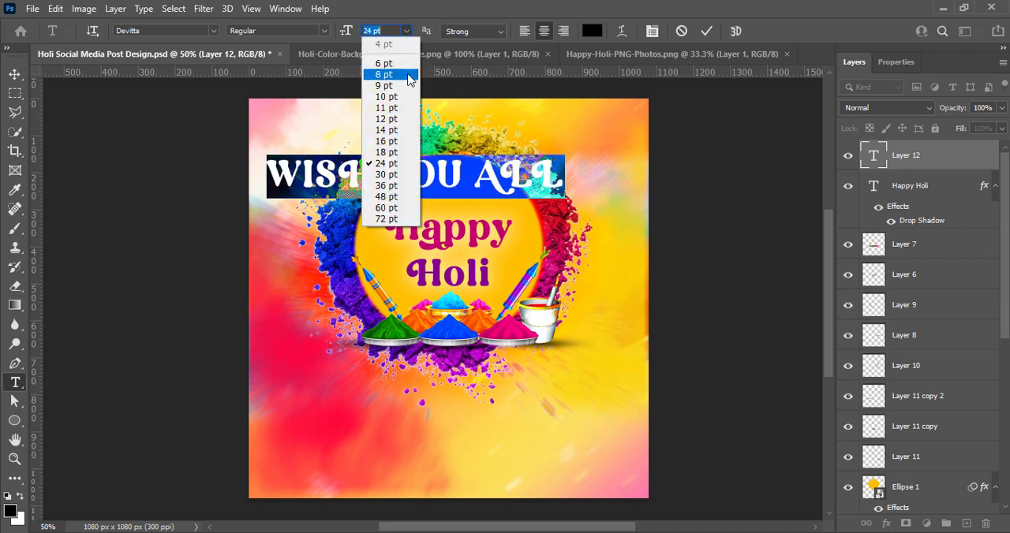
left_click(385, 75)
left_click(706, 31)
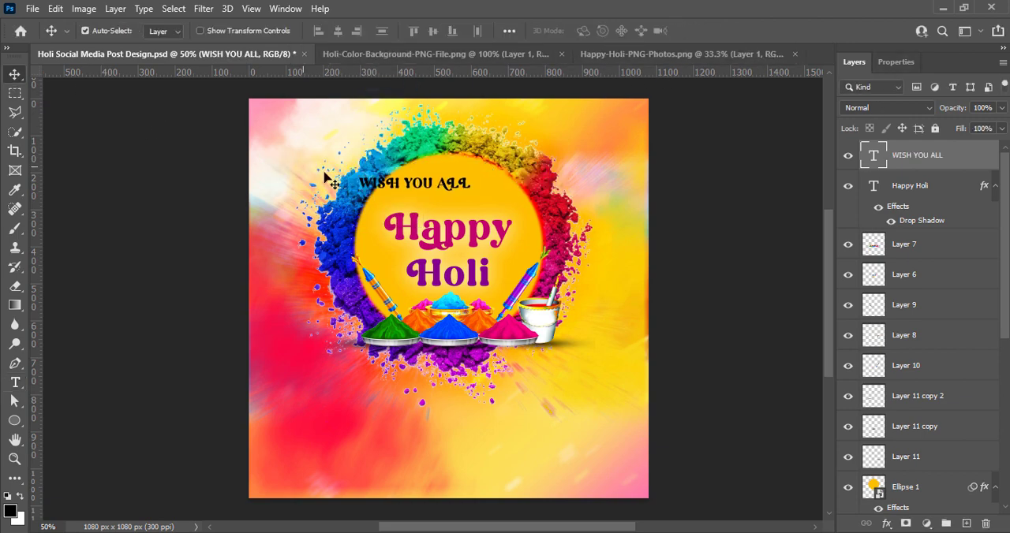
left_click_drag(389, 186, 426, 200)
Change the font of the WISH YOU ALL text to Cooper Black.
double_click(426, 201)
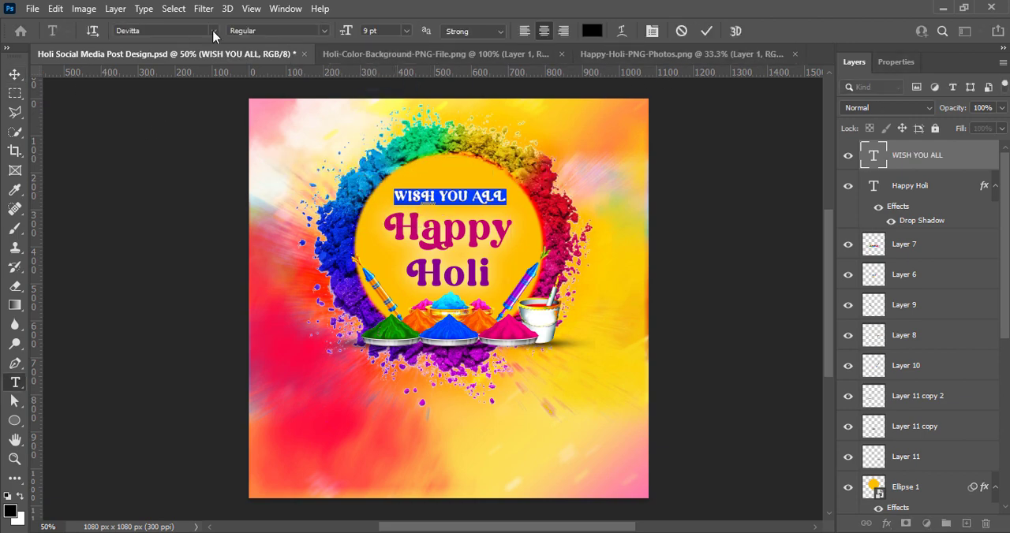
left_click(213, 32)
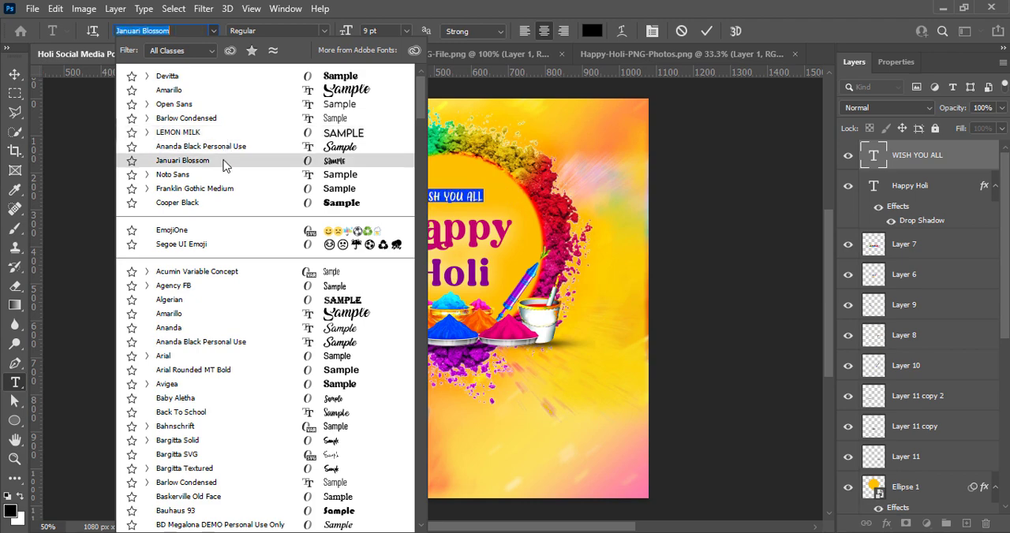
left_click(222, 207)
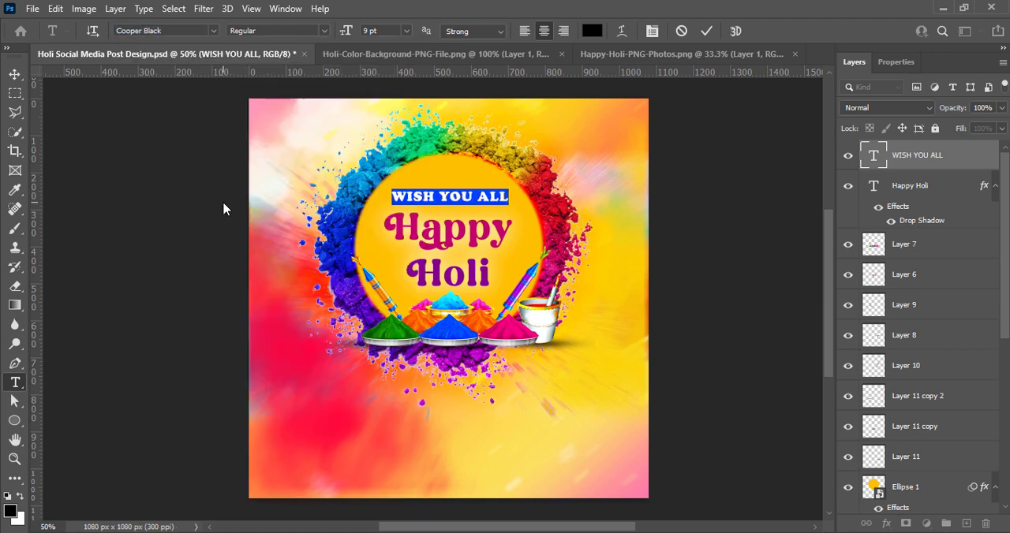
left_click(706, 30)
Recolour the WISH YOU ALL text to white.
double_click(472, 198)
left_click(592, 30)
left_click_drag(637, 247, 761, 146)
left_click(952, 194)
left_click(706, 31)
Add a dark blue drop shadow to the WISH YOU ALL layer with 13 px distance, 7% spread and 7 px size.
right_click(867, 159)
left_click(878, 169)
left_click(585, 432)
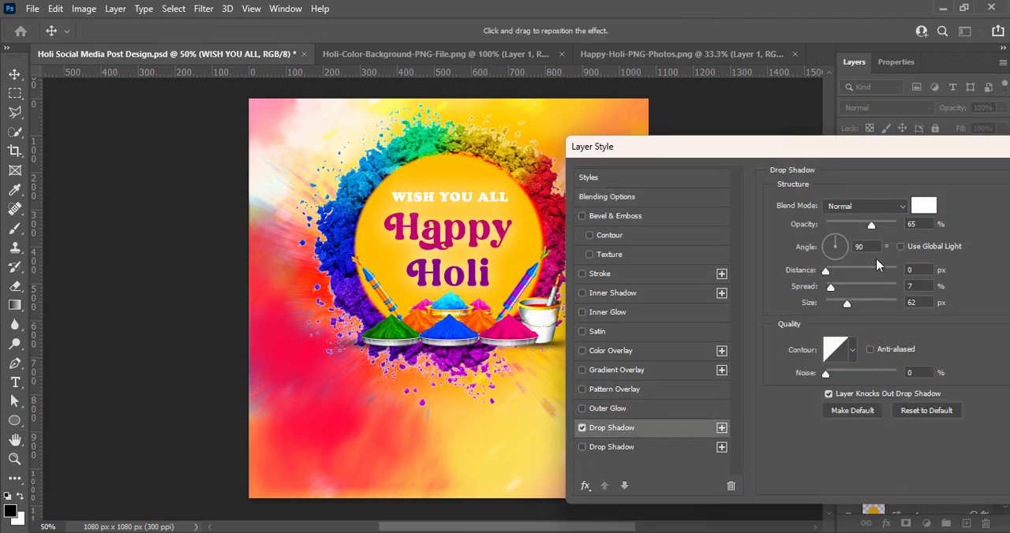
left_click(922, 206)
left_click(345, 269)
left_click_drag(800, 269, 804, 274)
left_click(961, 201)
left_click_drag(843, 307, 832, 310)
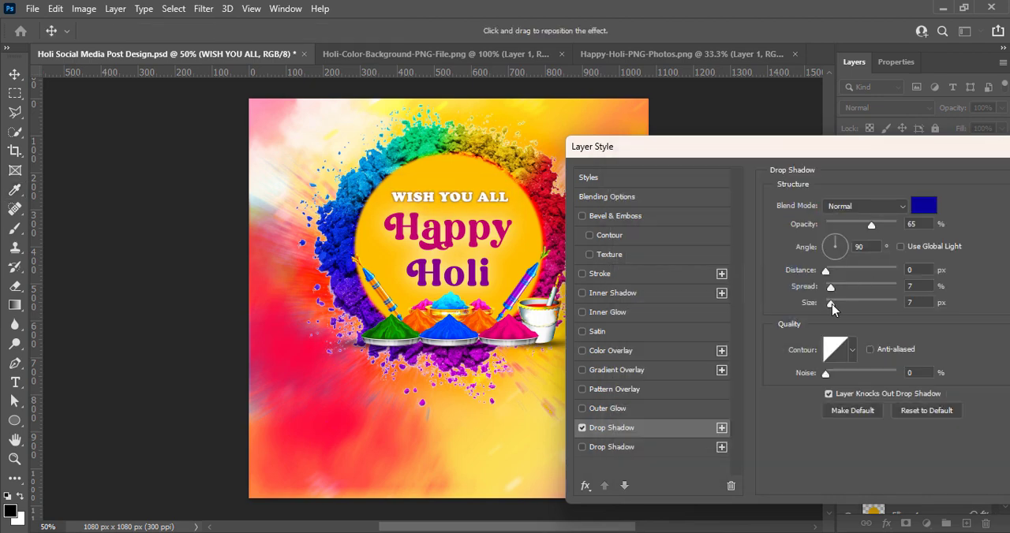
Tighten the WISH YOU ALL shadow to 4 px distance and 9% spread with a smaller size, trying navy and bright blue #1000ff.
left_click(921, 208)
left_click(953, 195)
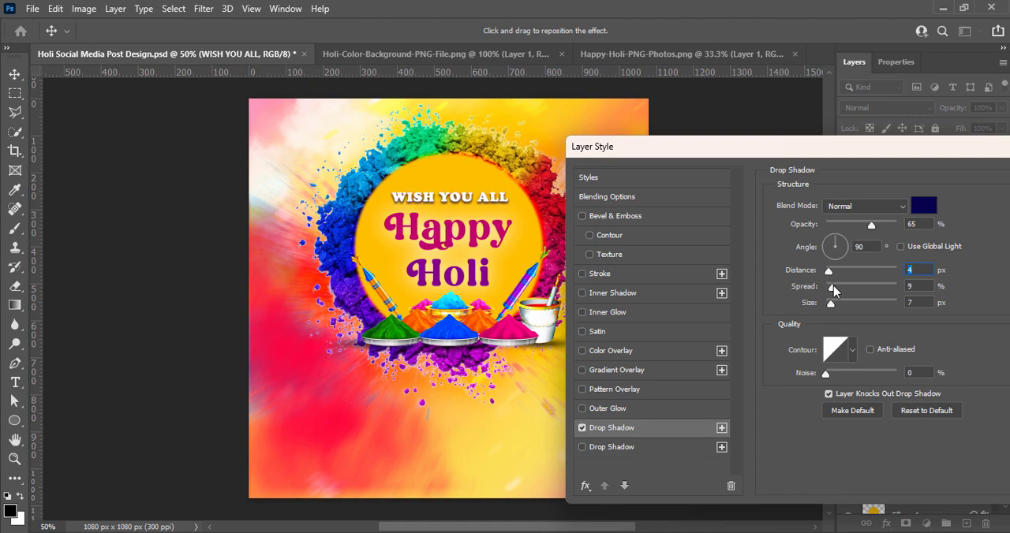
left_click_drag(834, 305, 832, 303)
left_click(923, 206)
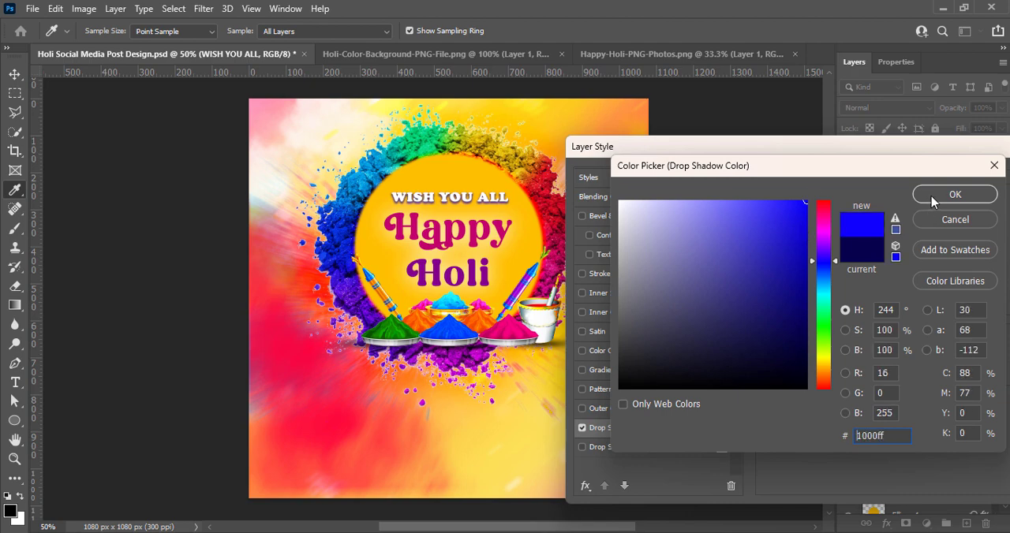
left_click(931, 195)
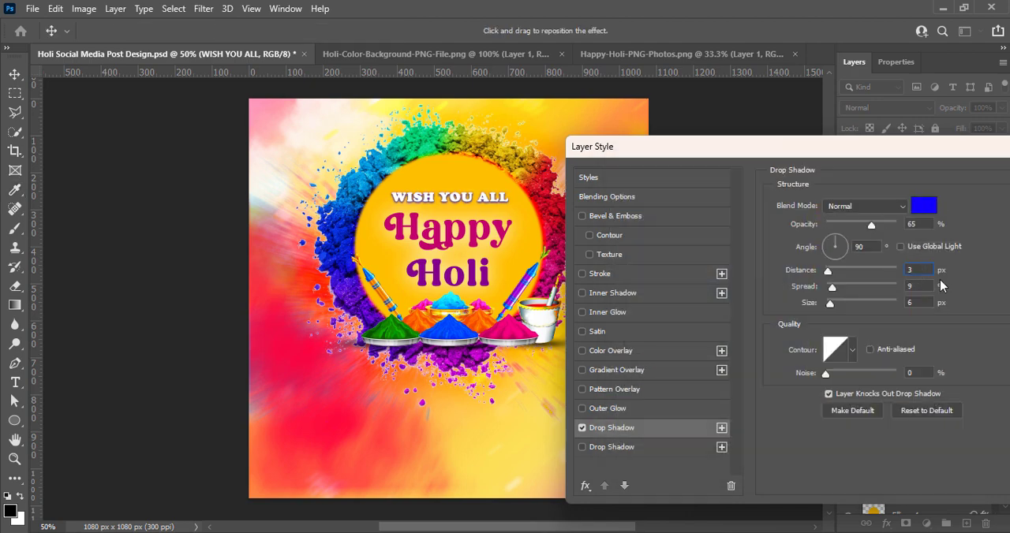
type("4")
Change the WISH YOU ALL shadow to deep magenta #ba0066, starting from the colour of the word Happy, and save the document.
left_click(924, 207)
left_click_drag(805, 247, 841, 250)
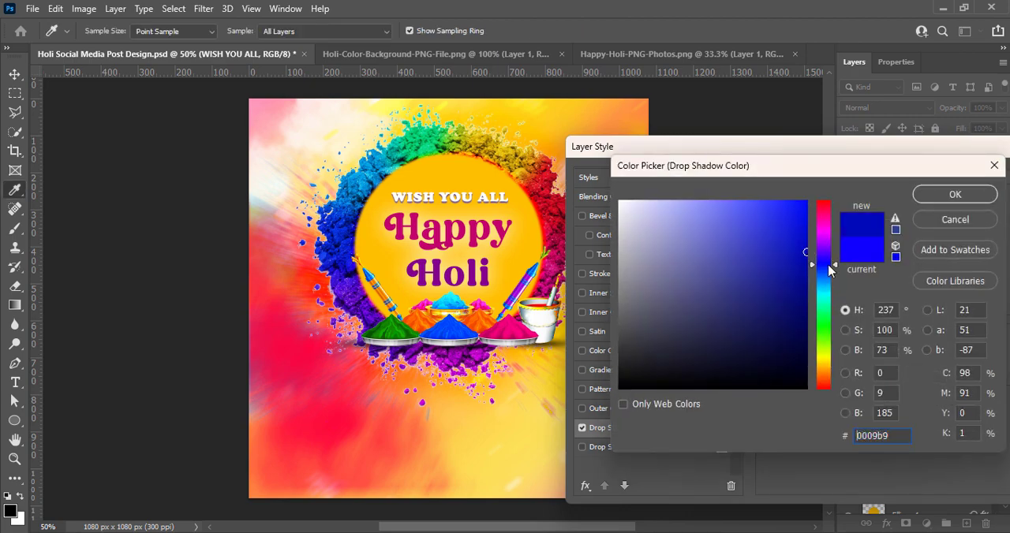
left_click(472, 239)
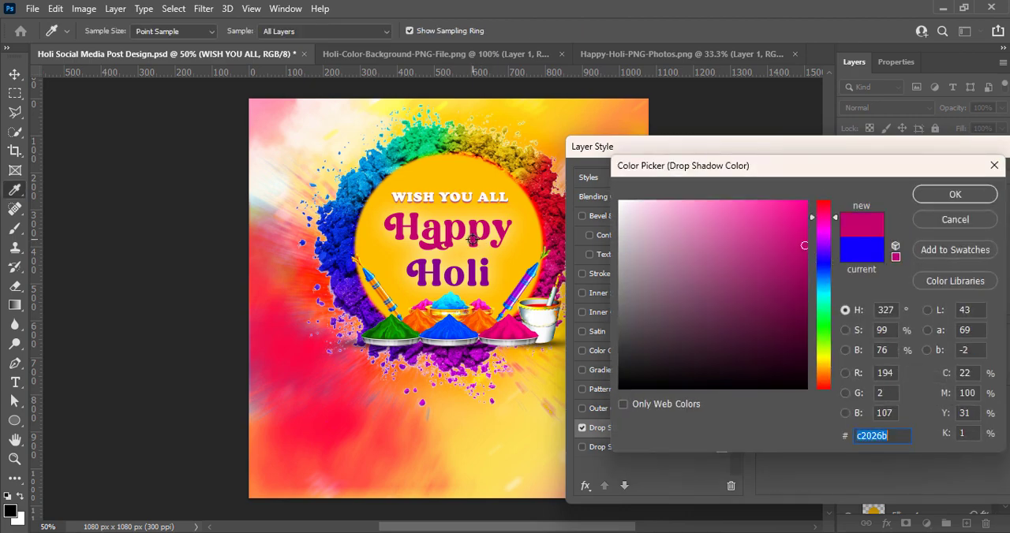
mouse_move(804, 245)
left_mouse_down()
mouse_move(802, 210)
mouse_move(807, 229)
left_mouse_up()
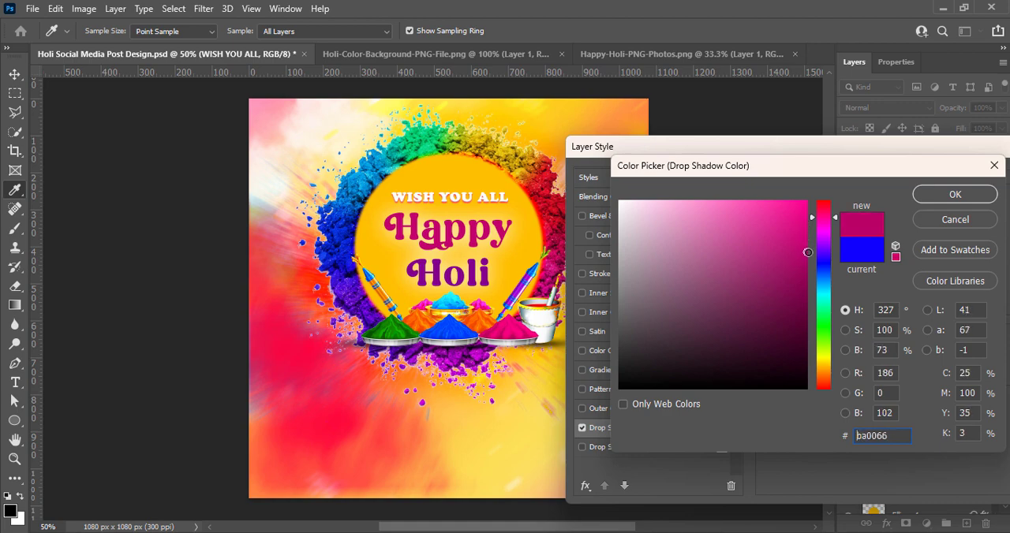
left_click(953, 195)
left_click_drag(710, 146, 485, 225)
left_click(847, 262)
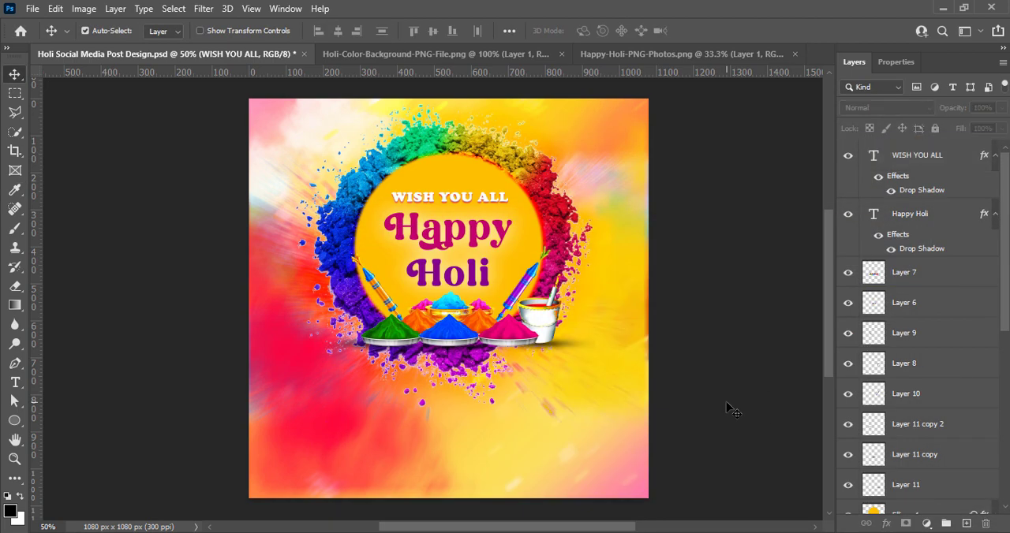
key("ctrl+s")
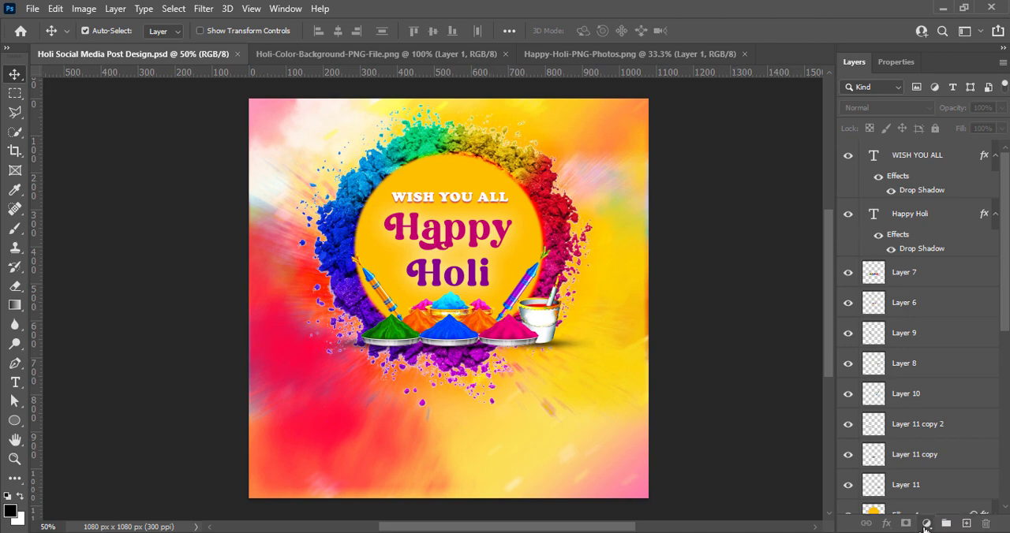
Add a black drop shadow to Layer 10 at 65% opacity with 9% spread and 4 px size, adjusting its offset.
right_click(873, 393)
left_click(868, 169)
left_click_drag(442, 169, 696, 155)
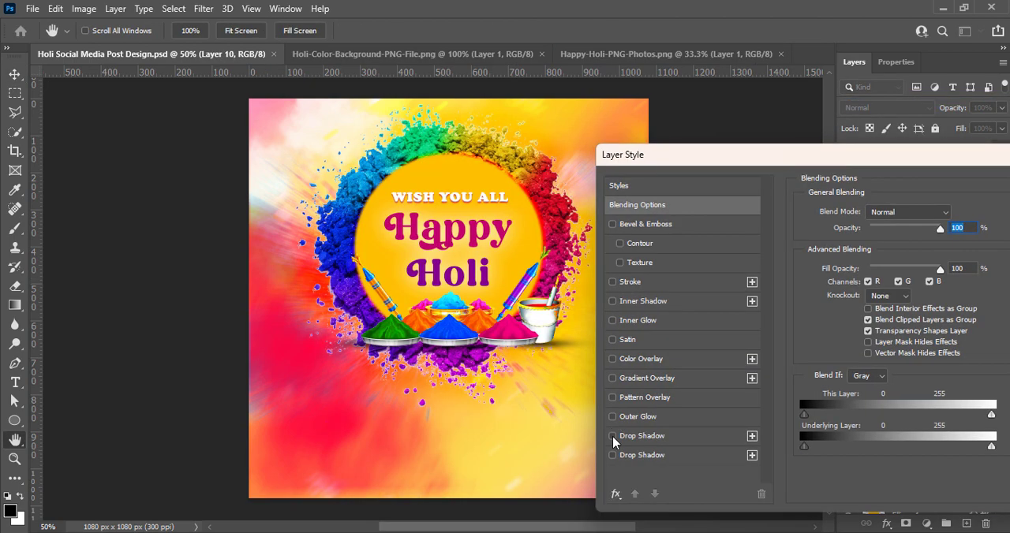
left_click(641, 435)
left_click(954, 214)
left_click(924, 194)
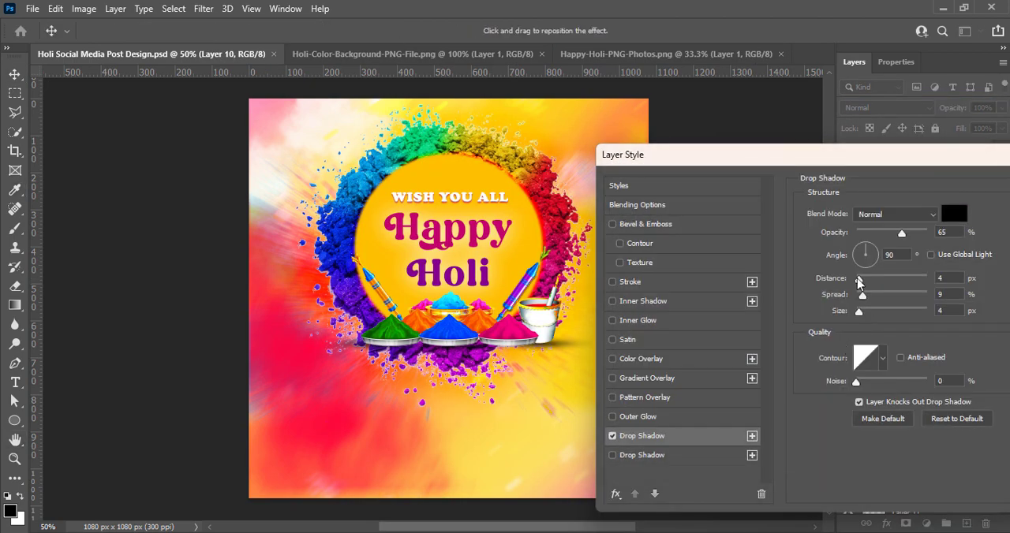
left_click_drag(860, 285, 860, 266)
key("Return")
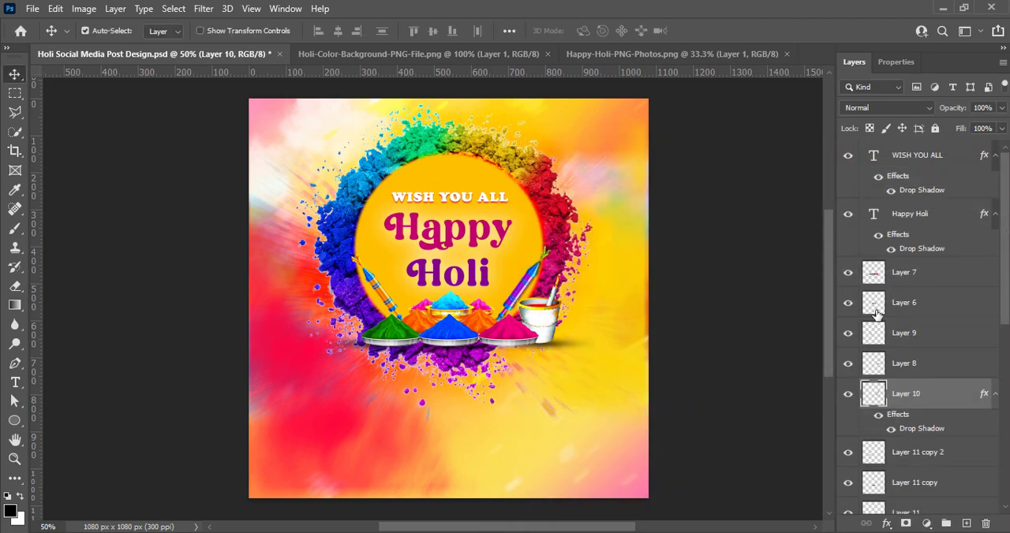
right_click(874, 460)
left_click(868, 165)
left_click(442, 450)
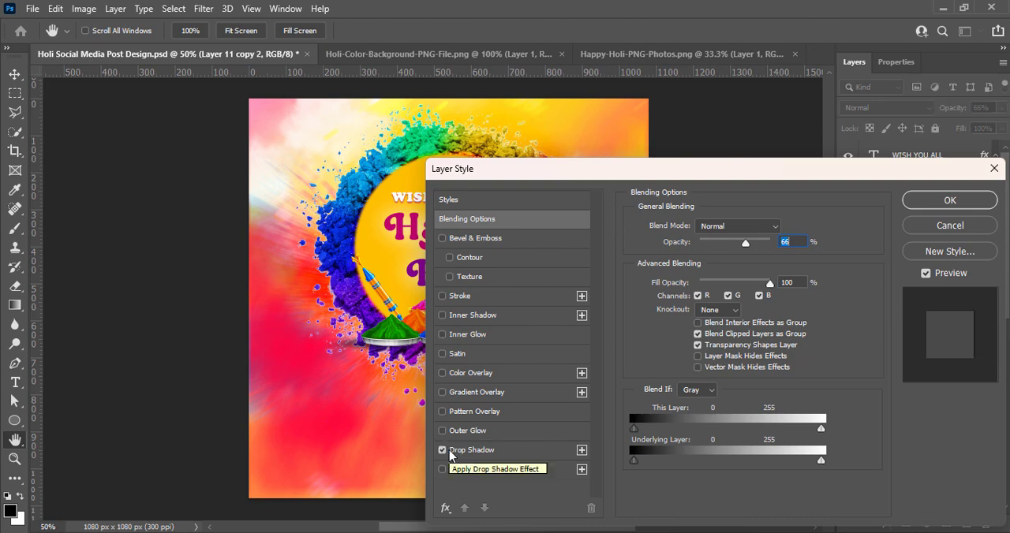
left_click(950, 202)
left_click(875, 365)
right_click(874, 373)
left_click(872, 76)
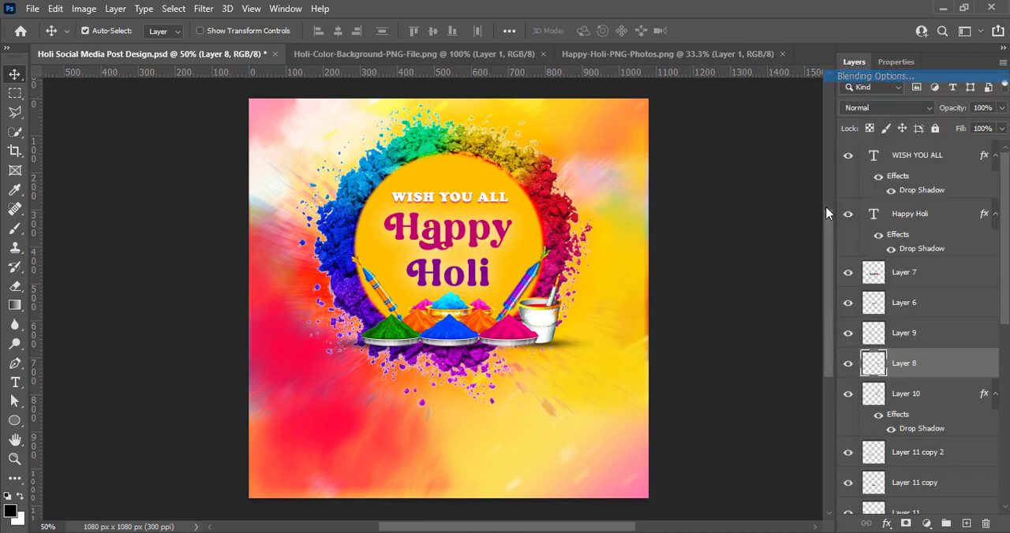
left_click_drag(541, 169, 480, 217)
left_click(637, 439)
left_click(637, 440)
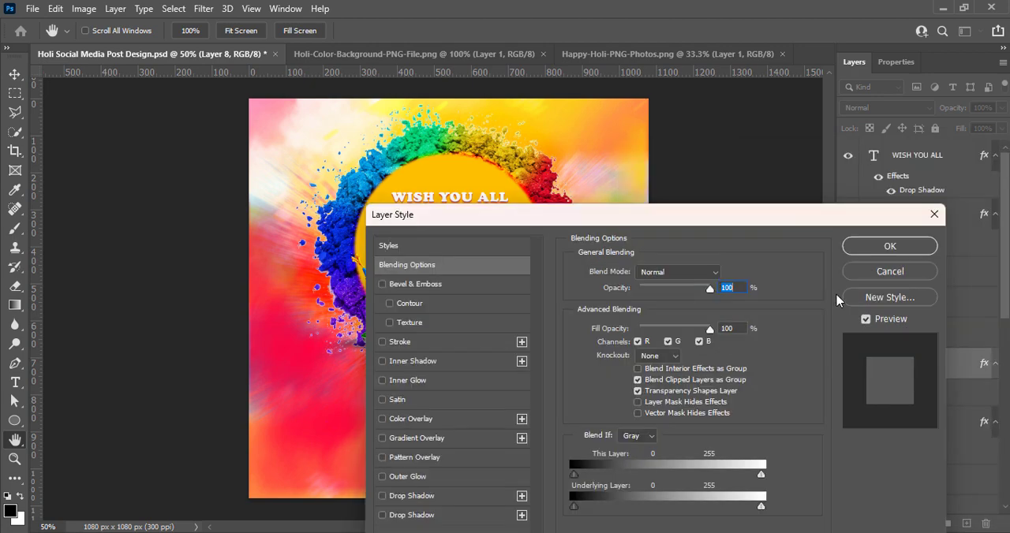
left_click(887, 247)
Add a black drop shadow to Layer 9 with about -35° angle, 7 px distance, 9% spread and 4 px size, and save the document.
left_click(387, 299)
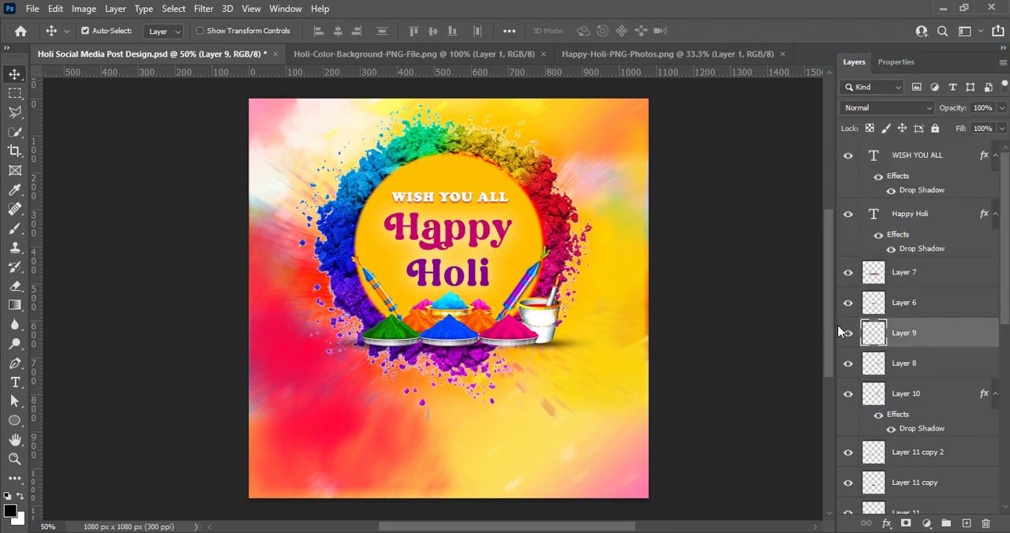
double_click(864, 340)
key("Return")
right_click(876, 338)
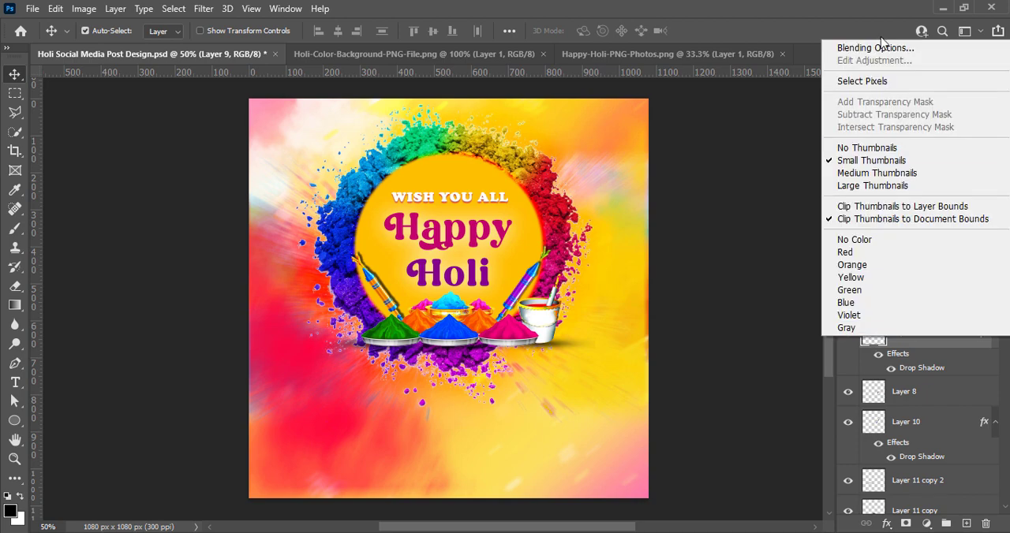
left_click(868, 45)
left_click_drag(473, 169, 672, 143)
left_click(614, 423)
left_click(849, 254)
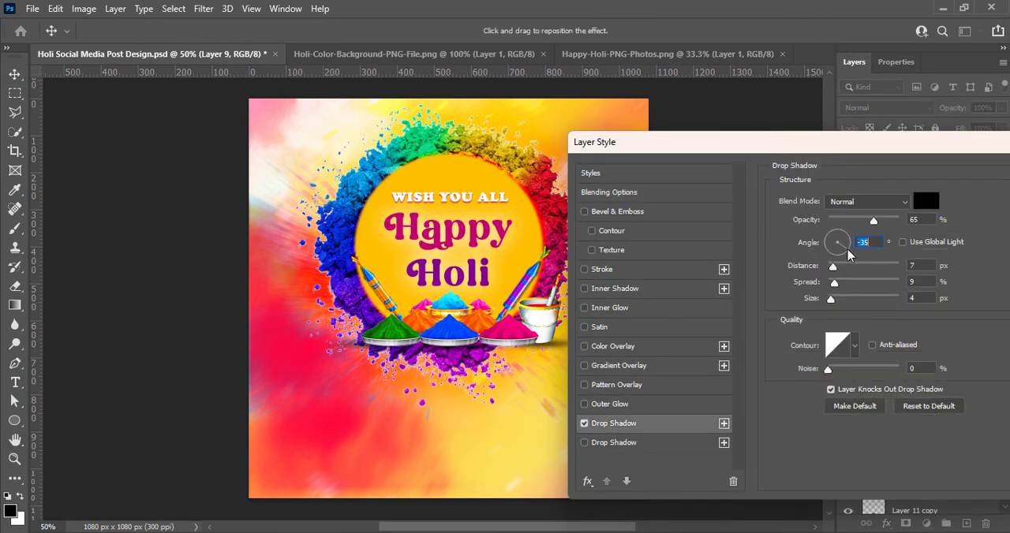
left_click_drag(847, 254, 849, 250)
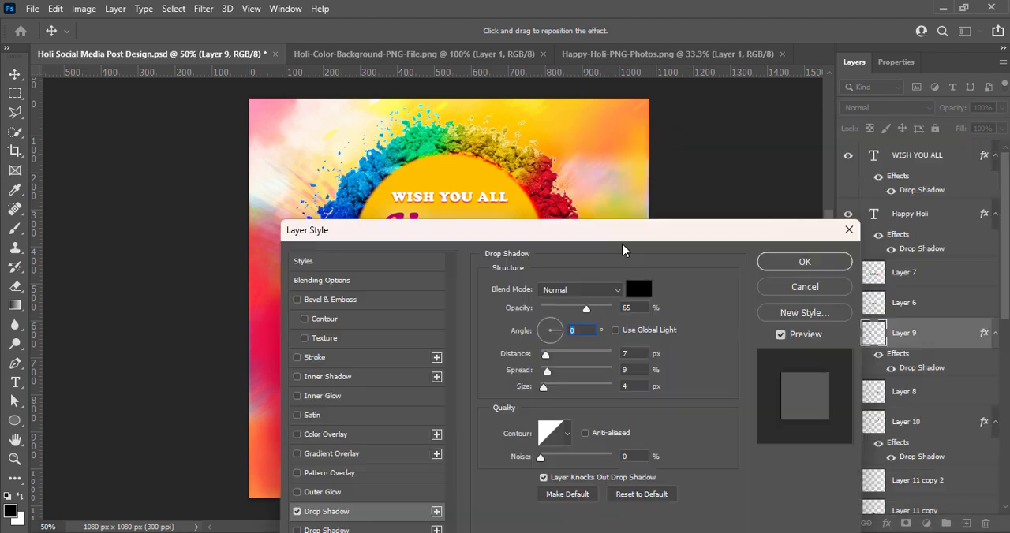
key("Return")
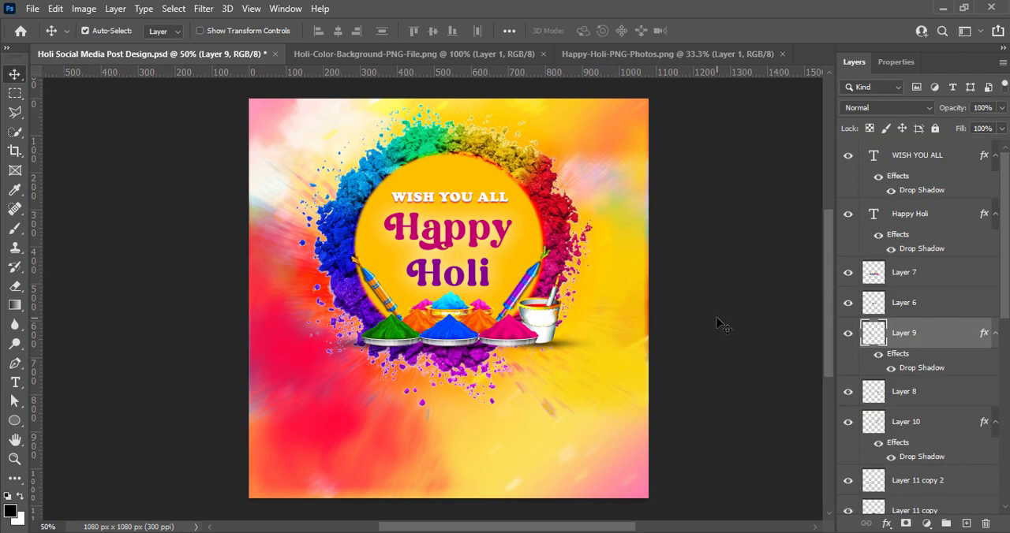
left_click(725, 323)
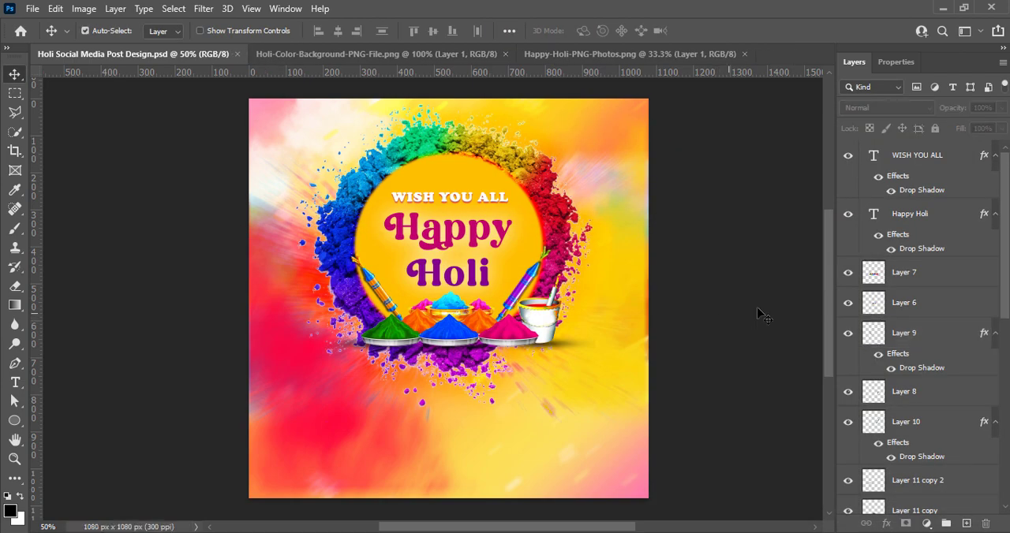
On a new layer, add white Franklin Gothic Medium text at 9 pt below the powder ring, reading "May this Holi brings lots and lots of".
left_click(966, 524)
left_click(15, 383)
left_click(213, 30)
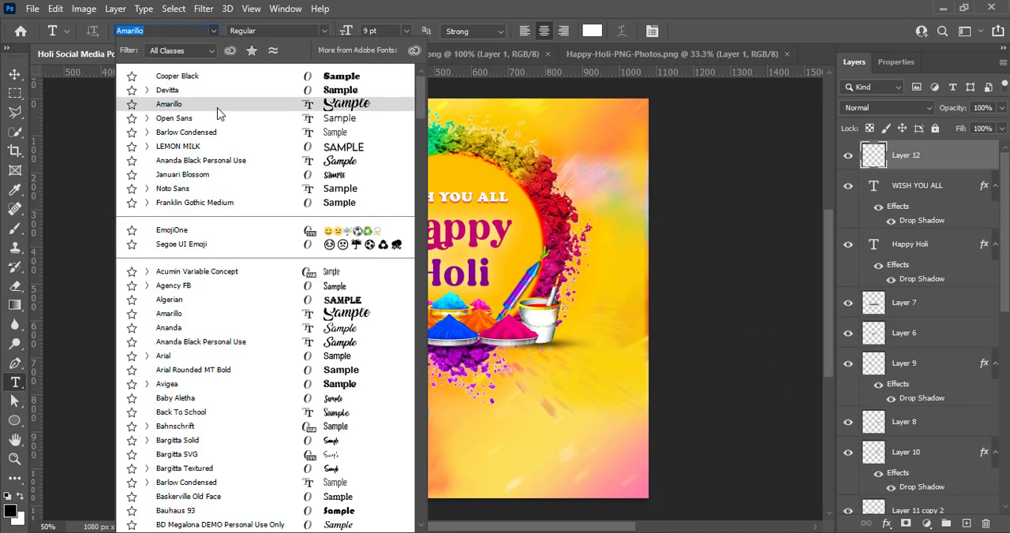
left_click(224, 202)
left_click(318, 405)
type("May")
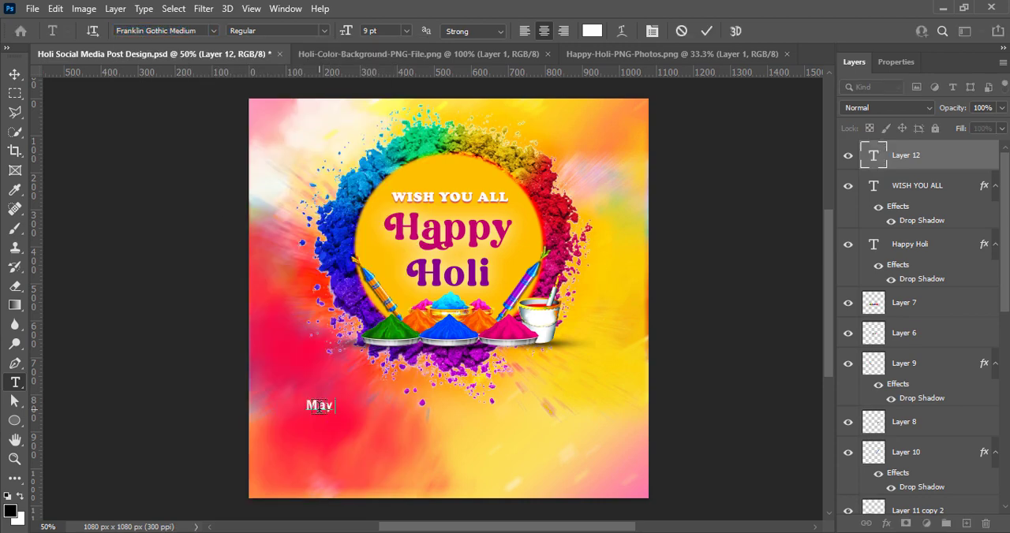
type(" this Holi Br")
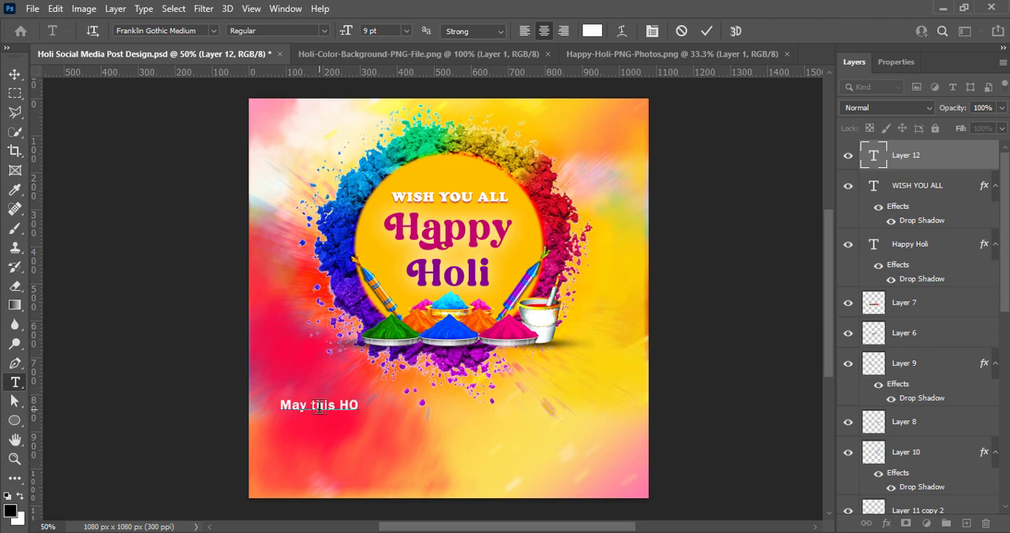
key("BackSpace")
key("BackSpace")
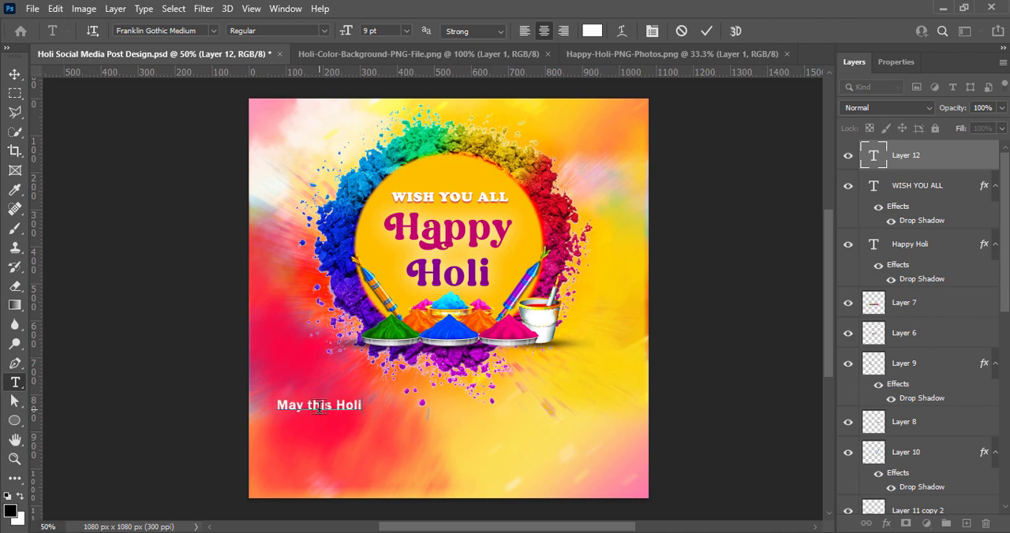
Complete the greeting with the lines "colorful seasons and days in your life" and "filled with plenty of Happiness & Love." plus a closing quotation mark.
type("brings lots and lots of")
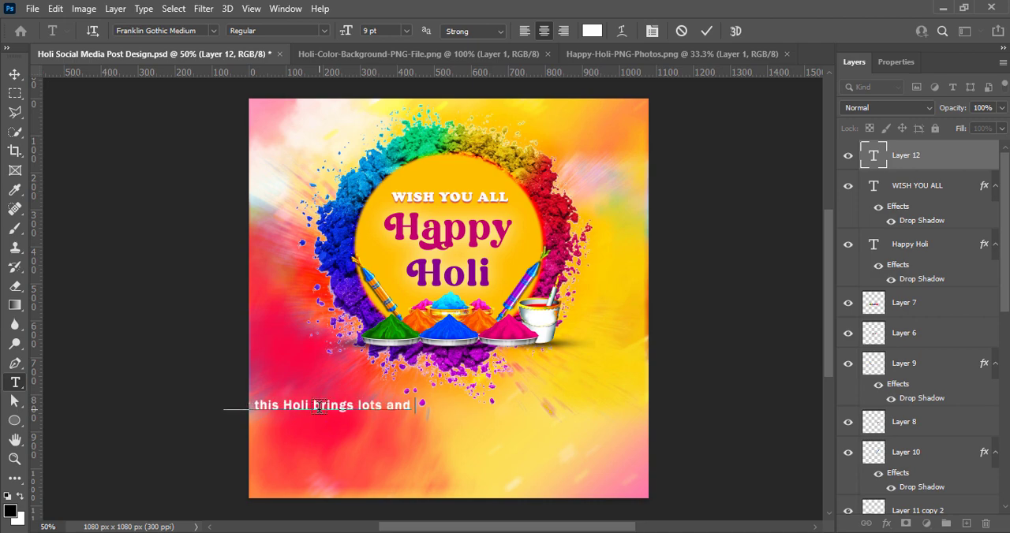
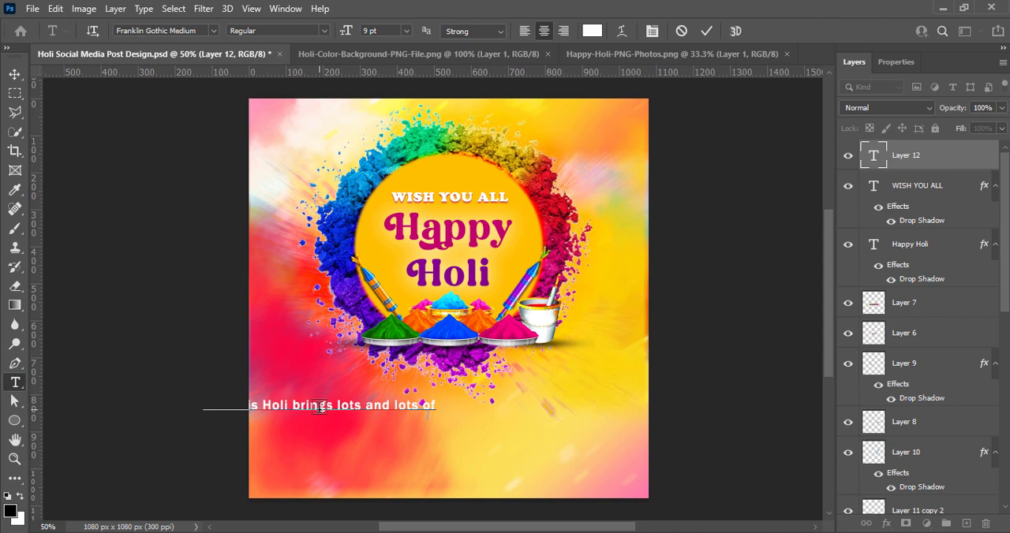
On a new layer, add white Franklin Gothic Medium text at 9 pt below the powder ring, reading "May this Holi brings lots and lots of".
Complete the greeting with the lines "colorful seasons and days in your life" and "filled with plenty of Happiness & Love." plus a closing quotation mark.
type("colorful sea")
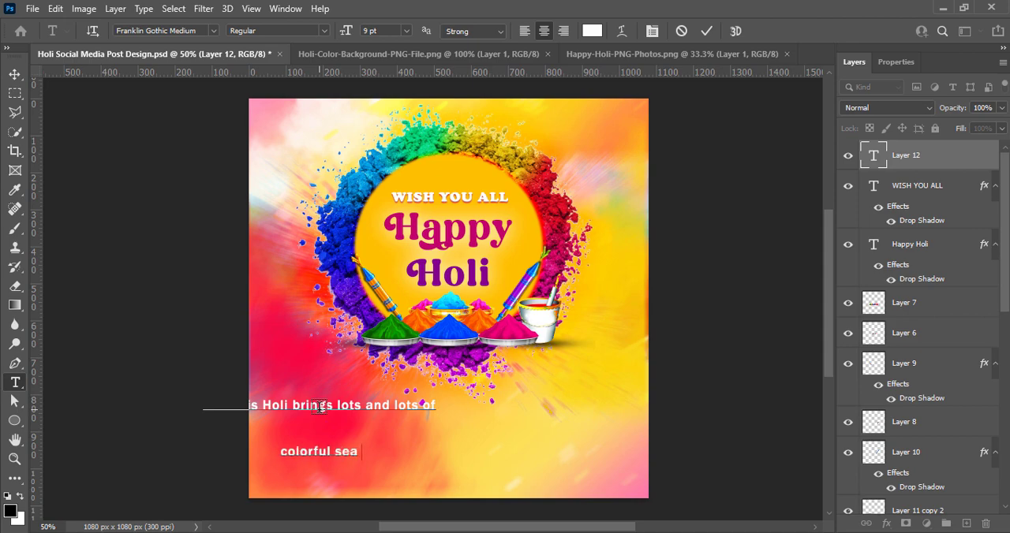
type("sons and days in your life")
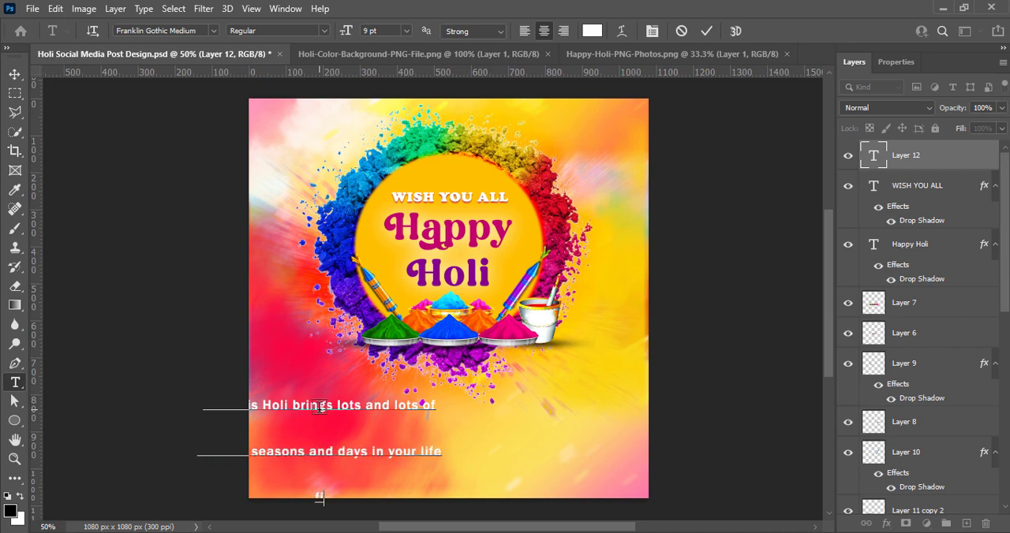
type("filled with plenty of")
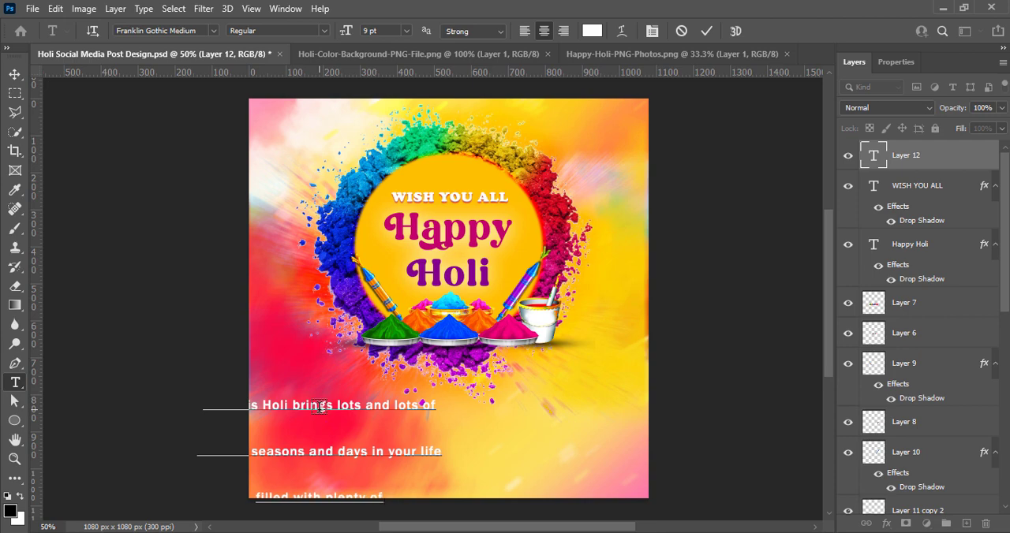
type(" happiness &")
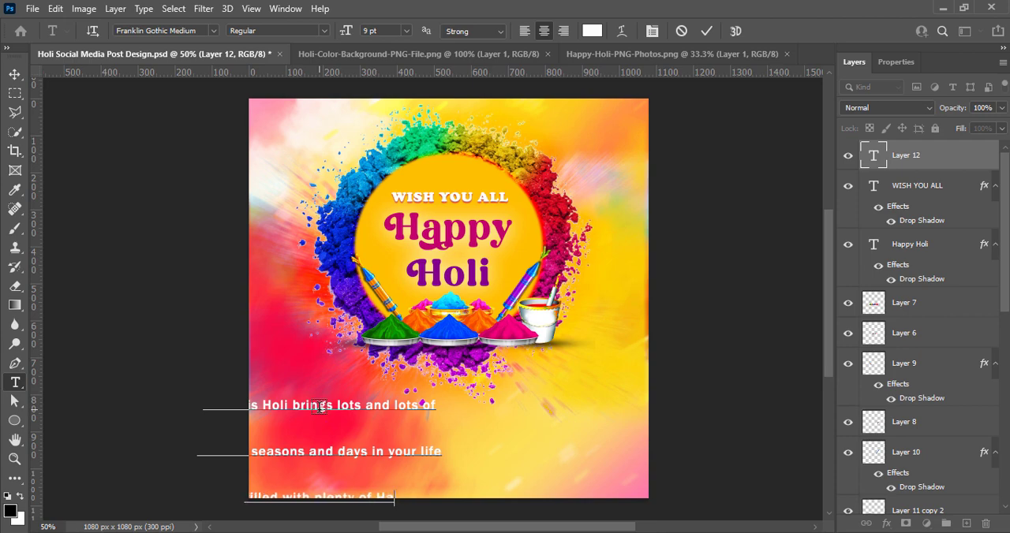
type(" Love")
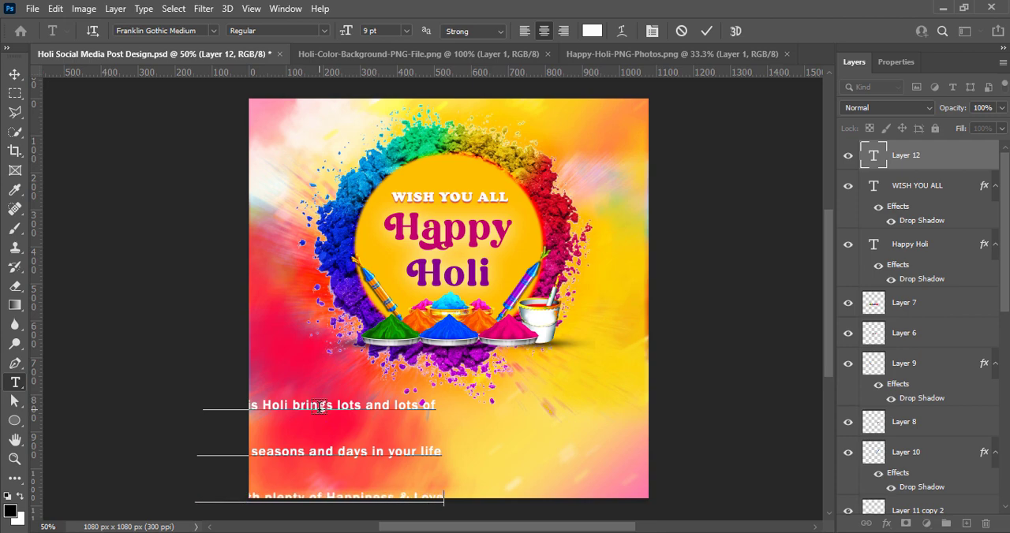
type(" \"")
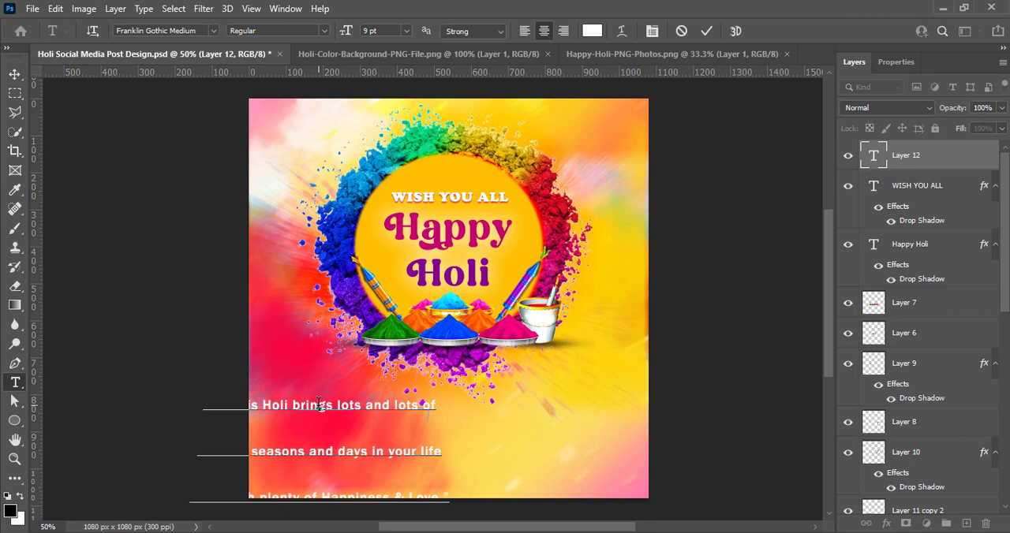
left_click(706, 31)
Centre the greeting text under the powder ring and add an opening quotation mark before "May".
left_click(15, 74)
left_click_drag(310, 401, 443, 404)
left_click(15, 382)
left_click(332, 404)
key("ctrl+a")
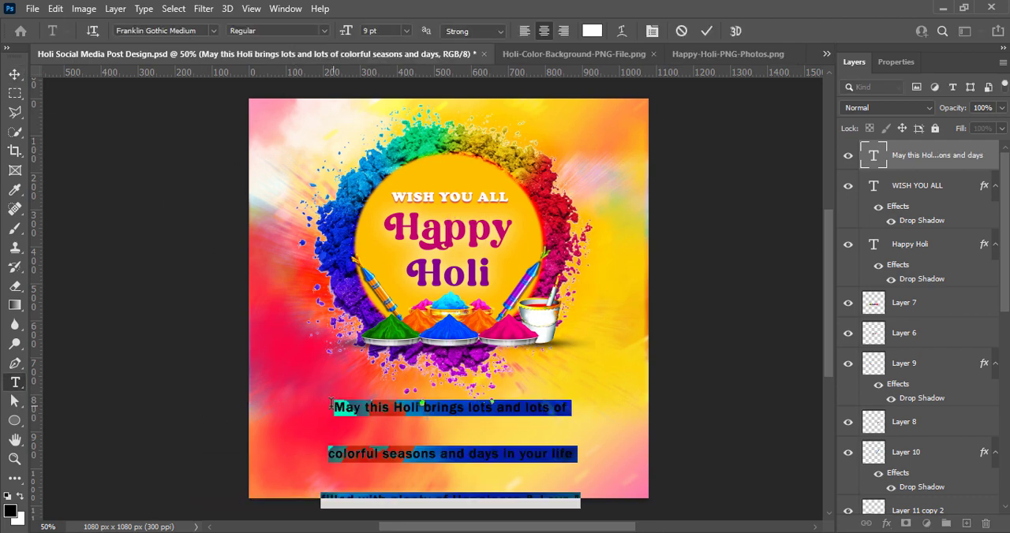
left_click(535, 495)
type("\"")
left_click(706, 31)
left_click(15, 74)
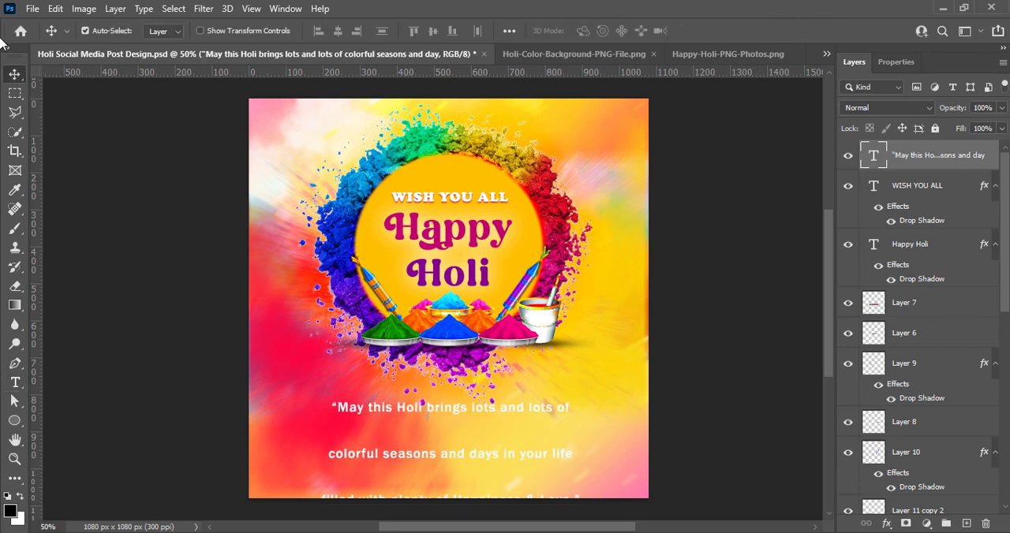
Set the greeting's font size and line spacing to 8 pt and move the block slightly up towards the ring.
double_click(418, 412)
left_click(896, 61)
left_click(979, 253)
left_click(968, 312)
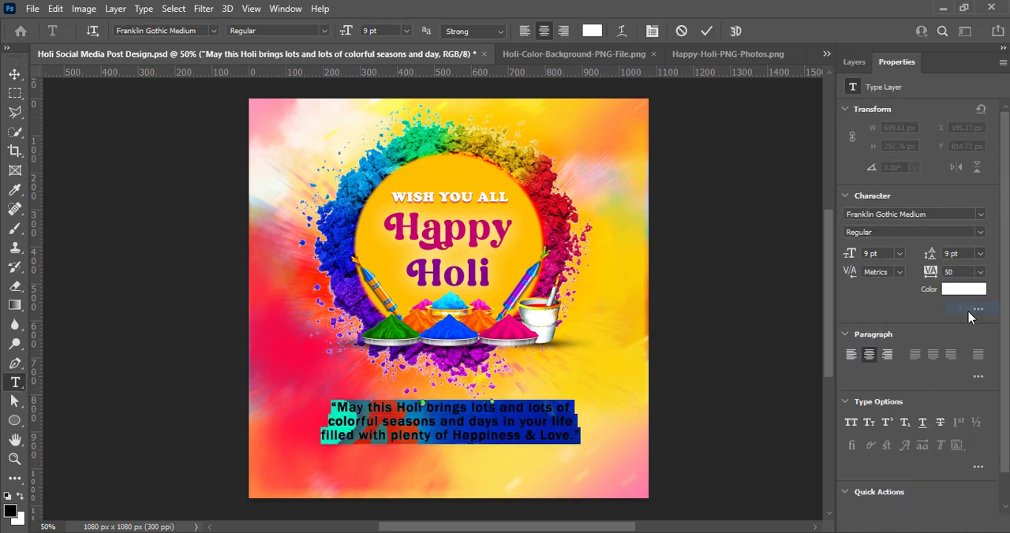
left_click(899, 254)
left_click(896, 289)
left_click(979, 253)
left_click(969, 302)
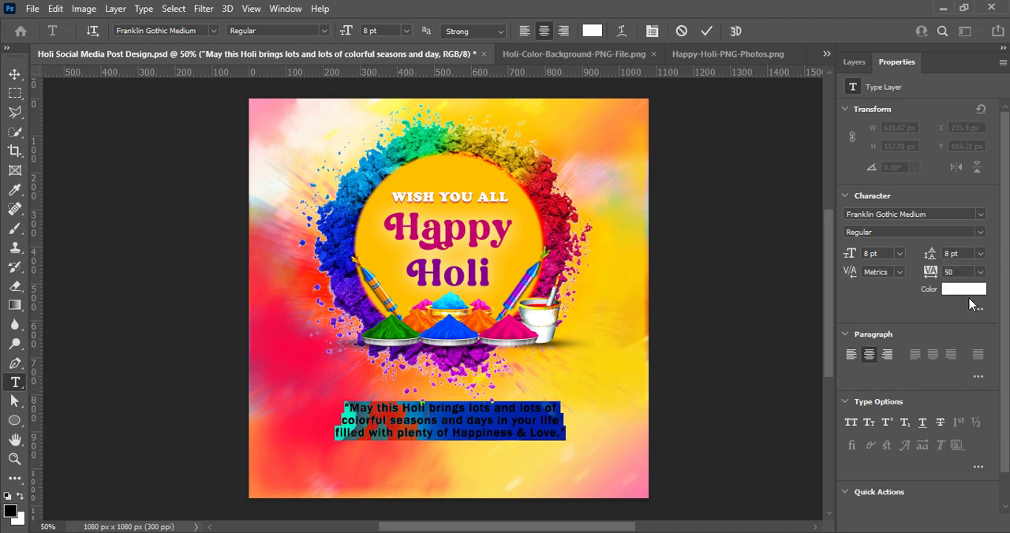
left_click(709, 30)
key("v")
left_click_drag(459, 414, 461, 403)
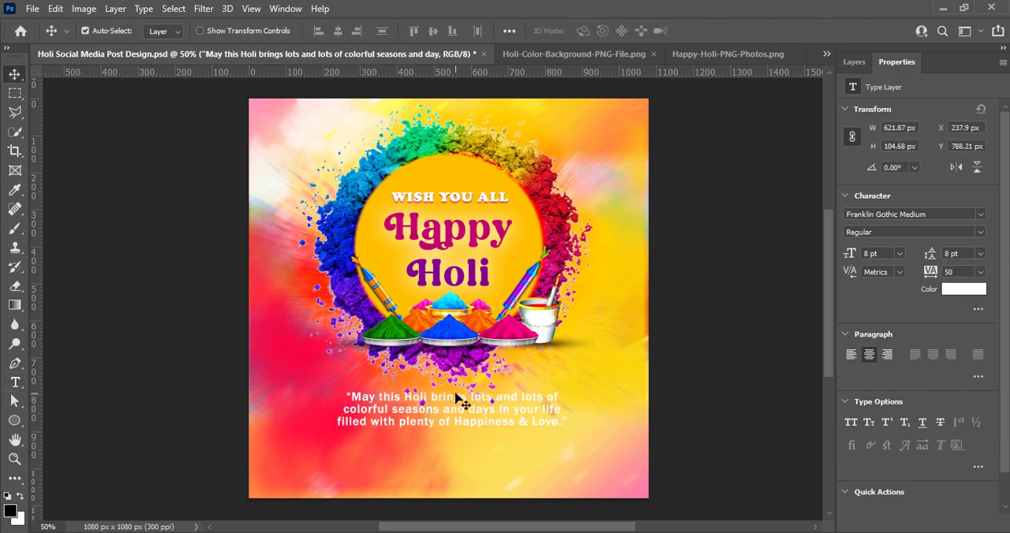
Reflow the greeting into two lines, with the only line break after "seasons", and move it slightly down.
double_click(462, 404)
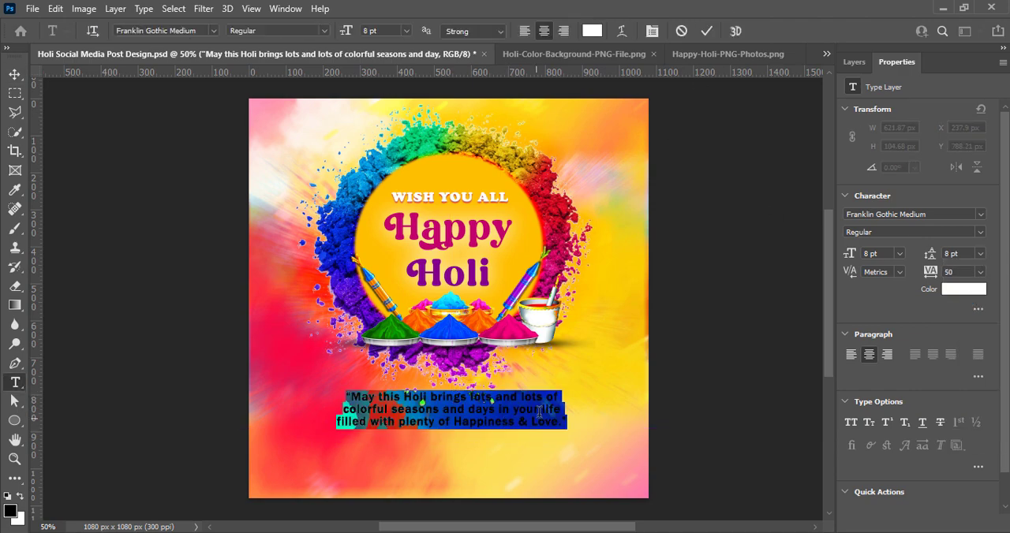
left_click(498, 408)
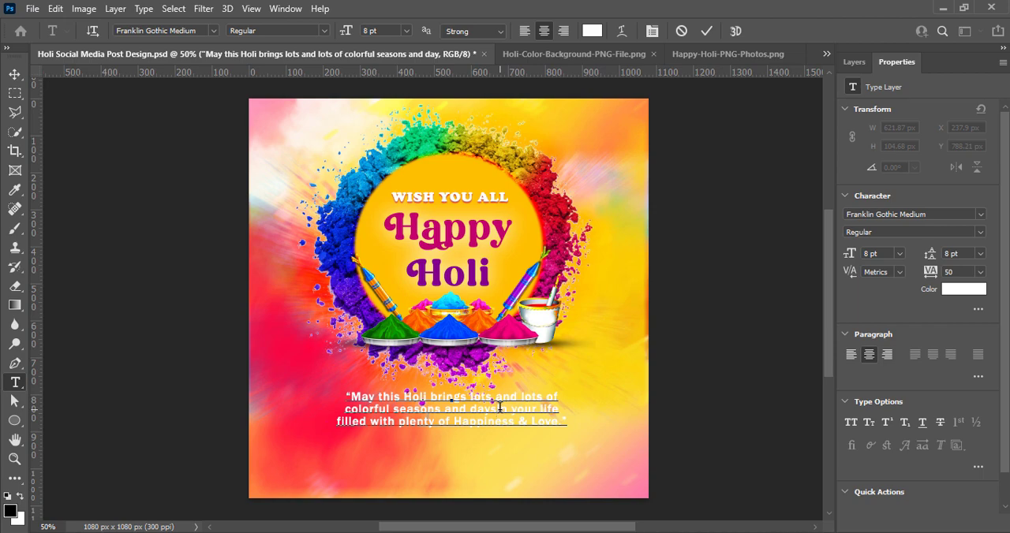
left_click(345, 411)
key("BackSpace")
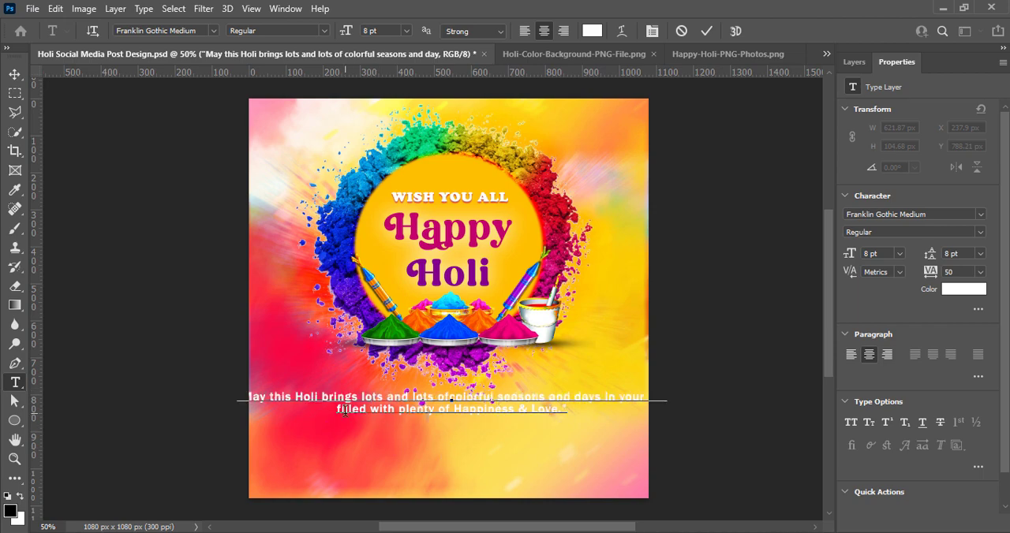
left_click(550, 400)
key("Return")
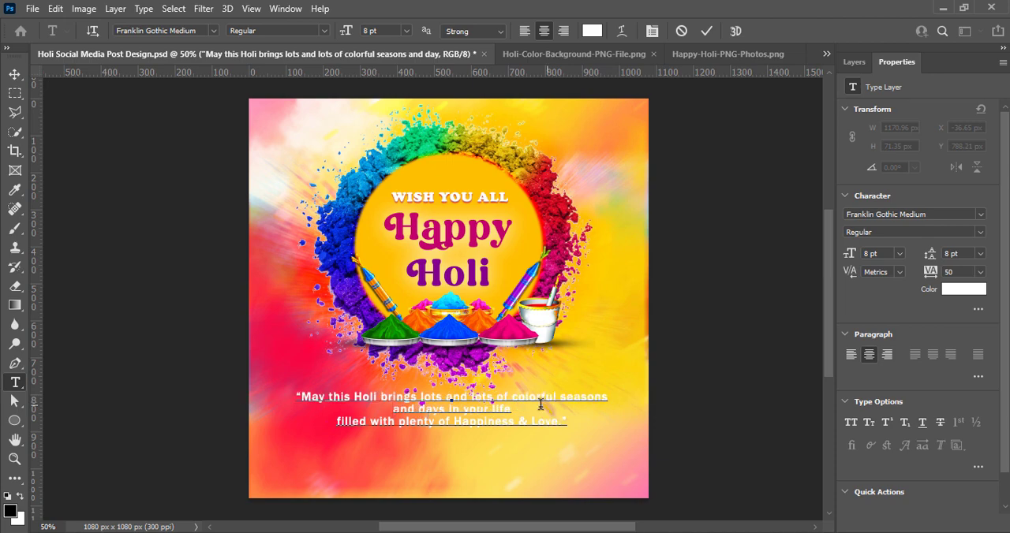
left_click(339, 421)
key("BackSpace")
left_click(707, 32)
key("v")
mouse_move(422, 413)
left_mouse_down()
mouse_move(422, 403)
mouse_move(423, 415)
left_mouse_up()
Change the greeting's font to Ananda Black Personal Use and nudge the text slightly sideways under the ring.
double_click(423, 415)
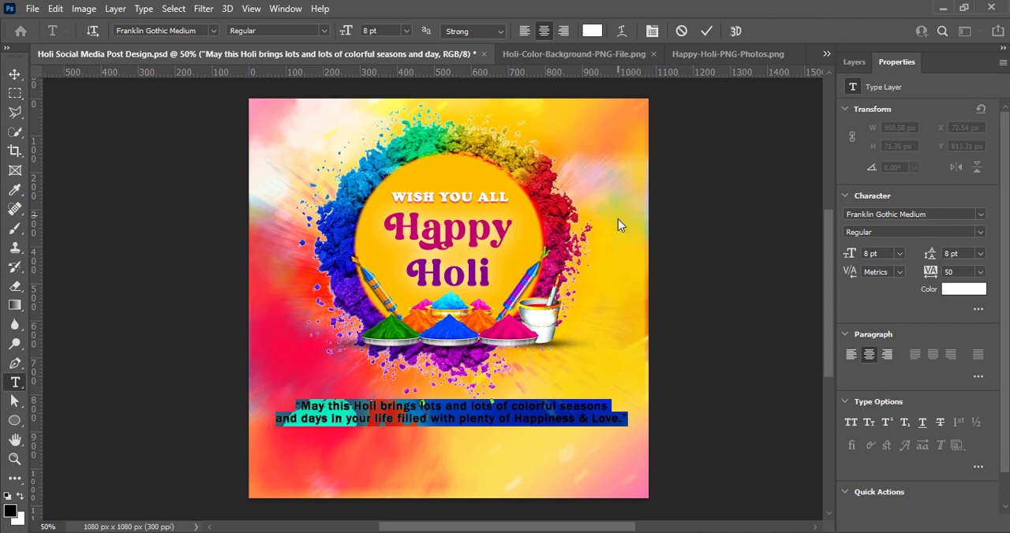
left_click(212, 31)
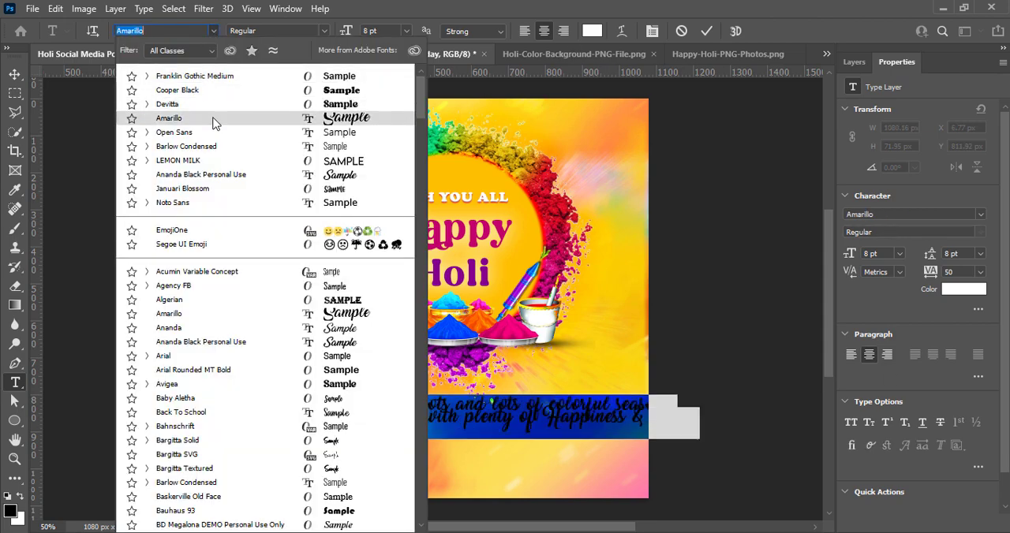
left_click(212, 177)
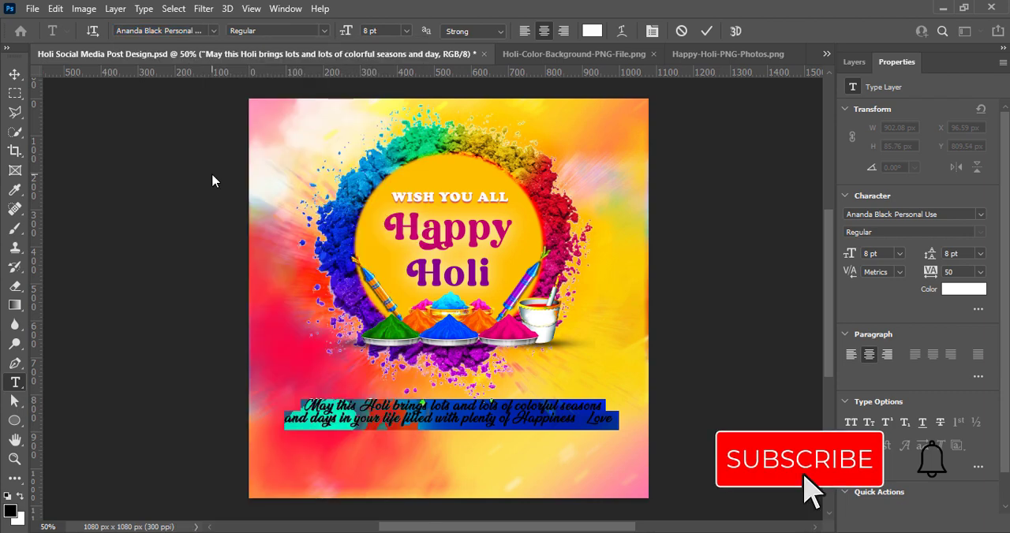
left_click(707, 31)
key("v")
left_click_drag(499, 412, 501, 410)
Try red, green, orange and violet text colours on the greeting, then settle on white #ffffff.
double_click(501, 416)
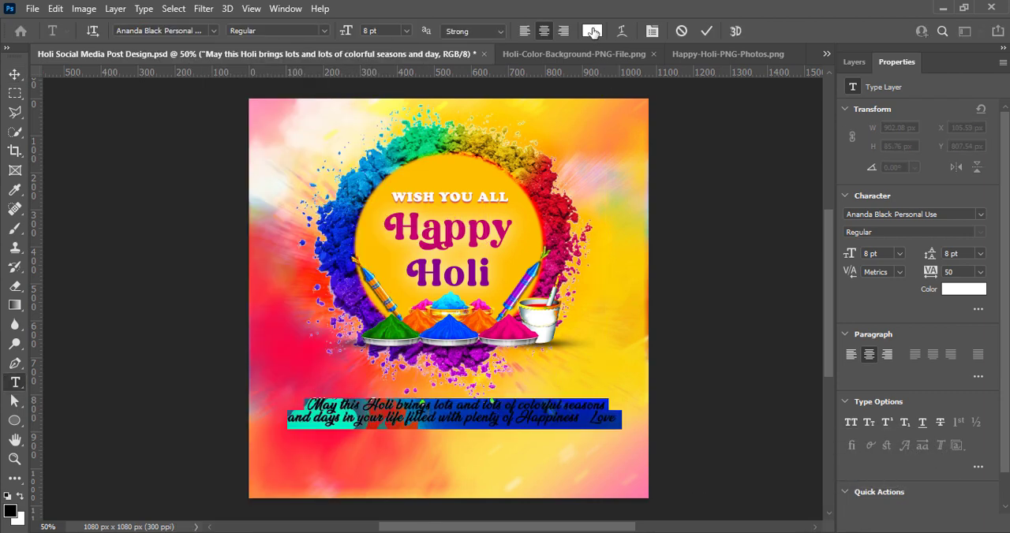
left_click(592, 31)
left_click(314, 375)
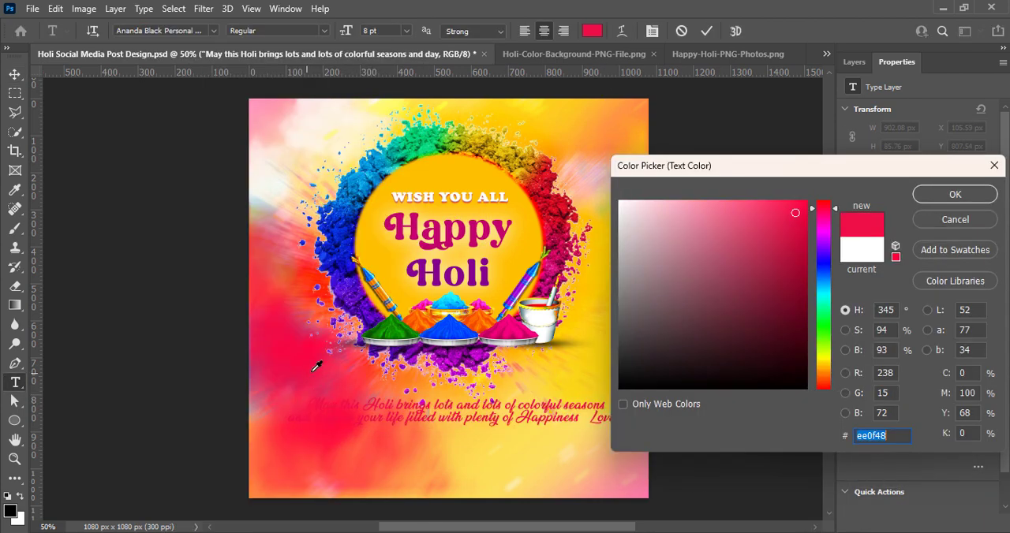
left_click(588, 382)
left_click(427, 134)
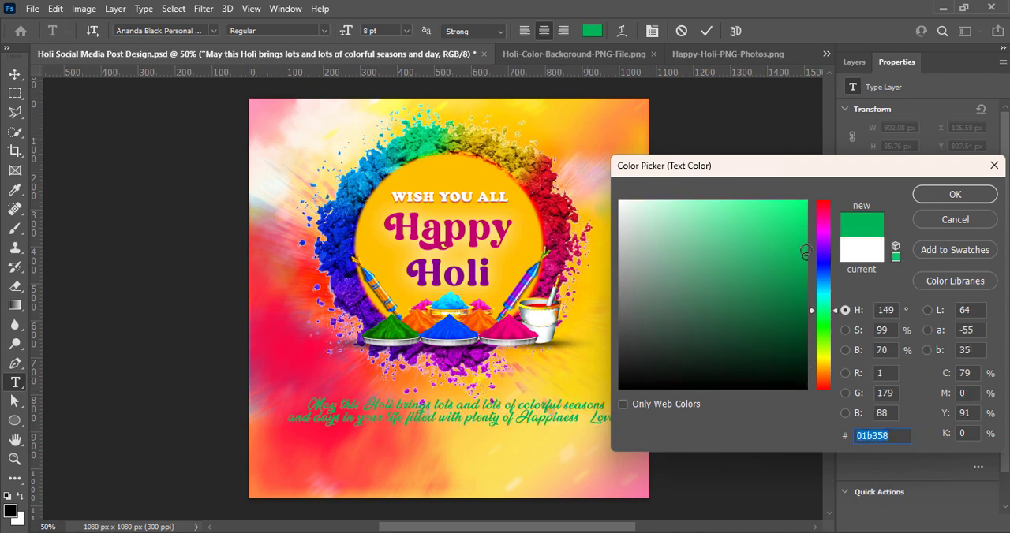
left_click_drag(806, 252, 807, 234)
left_click_drag(826, 318, 827, 322)
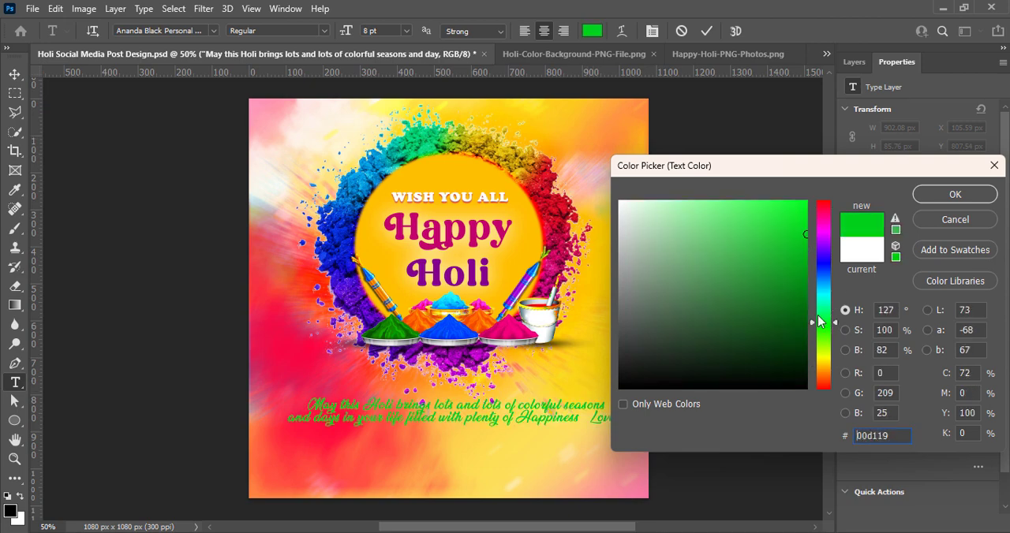
left_click(517, 207)
left_click(482, 149)
left_click(419, 312)
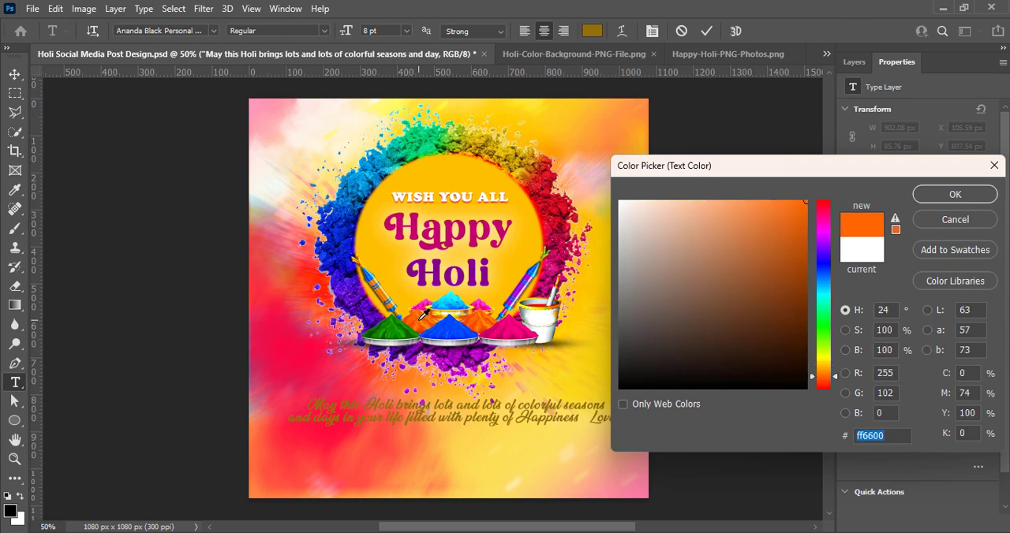
left_click(462, 353)
mouse_move(823, 263)
left_mouse_down()
mouse_move(813, 265)
mouse_move(826, 258)
mouse_move(826, 223)
mouse_move(826, 239)
mouse_move(807, 200)
left_mouse_up()
left_click(826, 236)
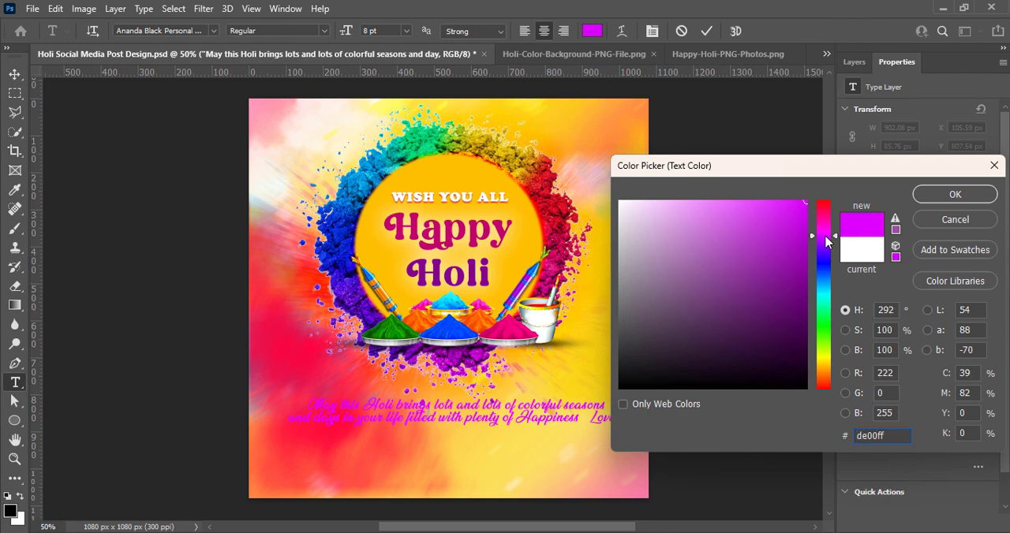
mouse_move(825, 234)
left_mouse_down()
mouse_move(831, 198)
mouse_move(827, 267)
mouse_move(587, 163)
left_mouse_up()
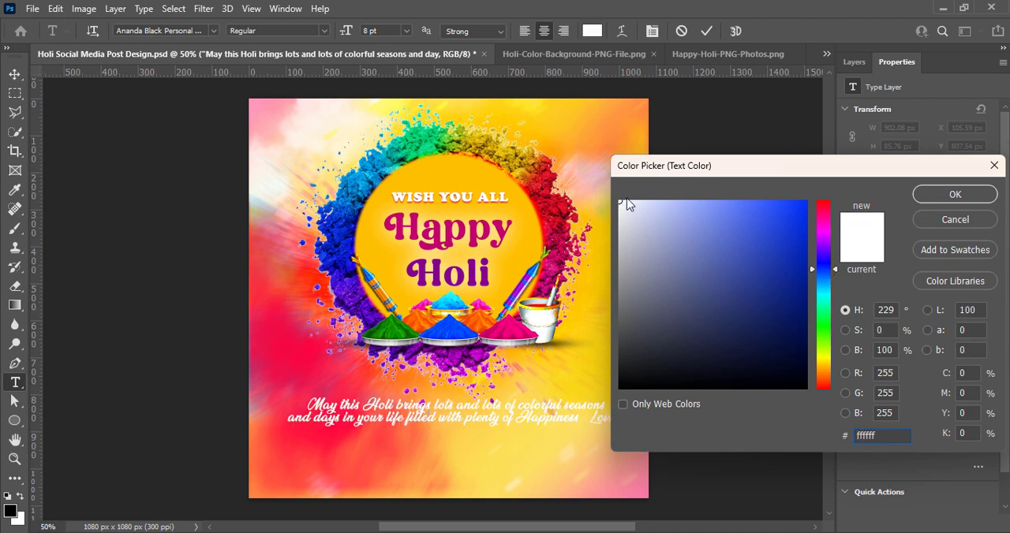
left_click(954, 194)
key("v")
Add a black drop shadow to the greeting with 100% opacity, 86° angle, 4 px distance, 28% spread and 1 px size.
left_click(854, 62)
right_click(881, 163)
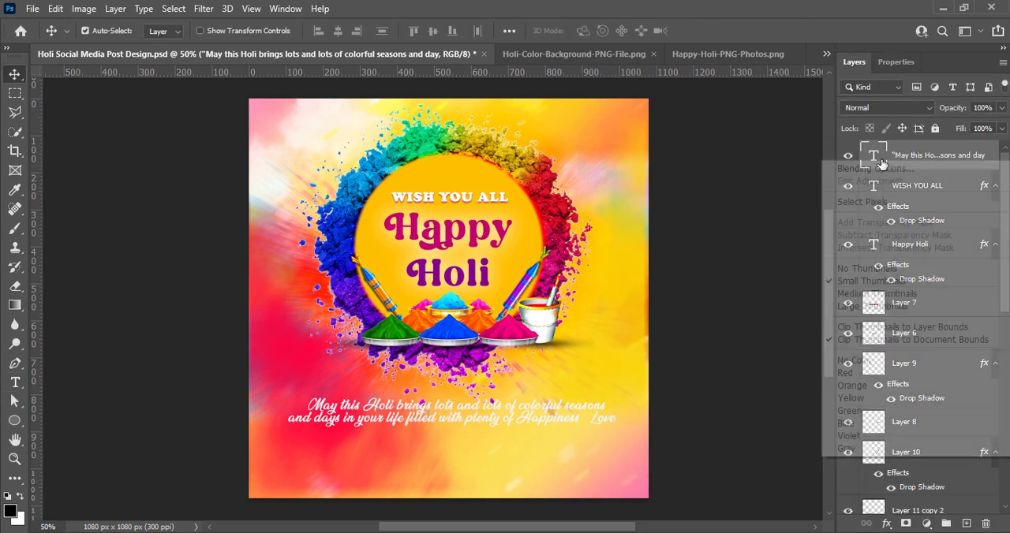
left_click(881, 168)
left_click_drag(237, 229, 629, 118)
left_click(635, 400)
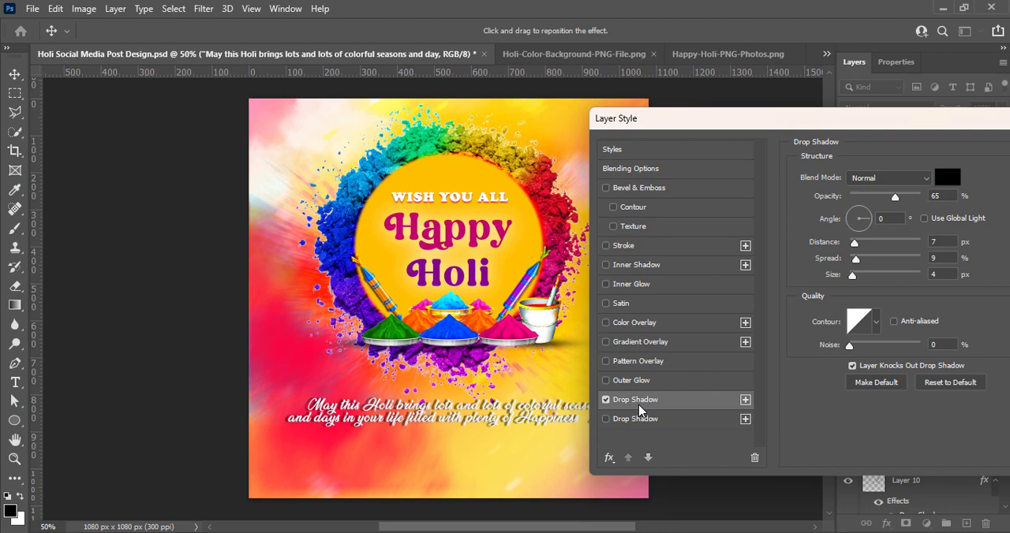
left_click(860, 215)
left_click_drag(900, 198, 910, 198)
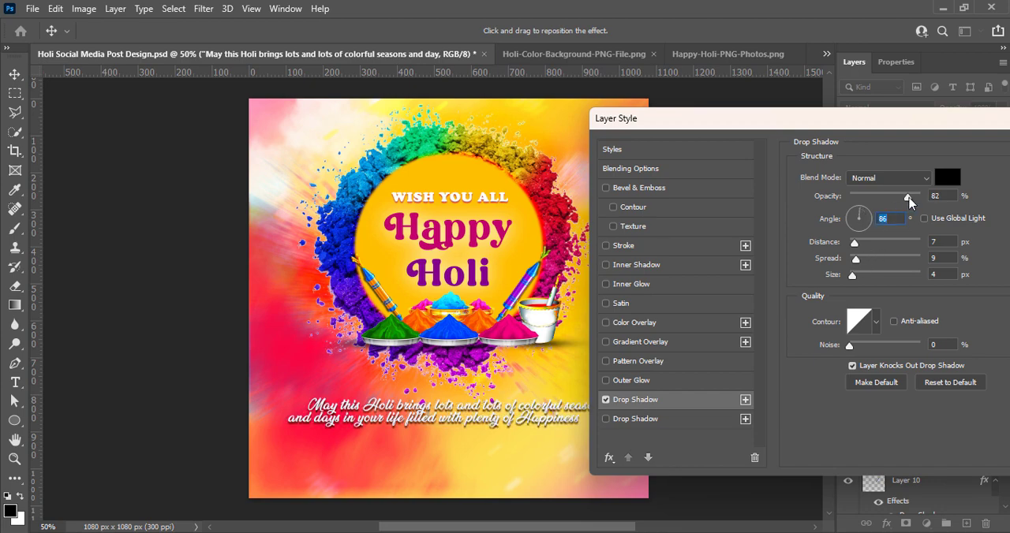
left_click_drag(855, 244, 859, 257)
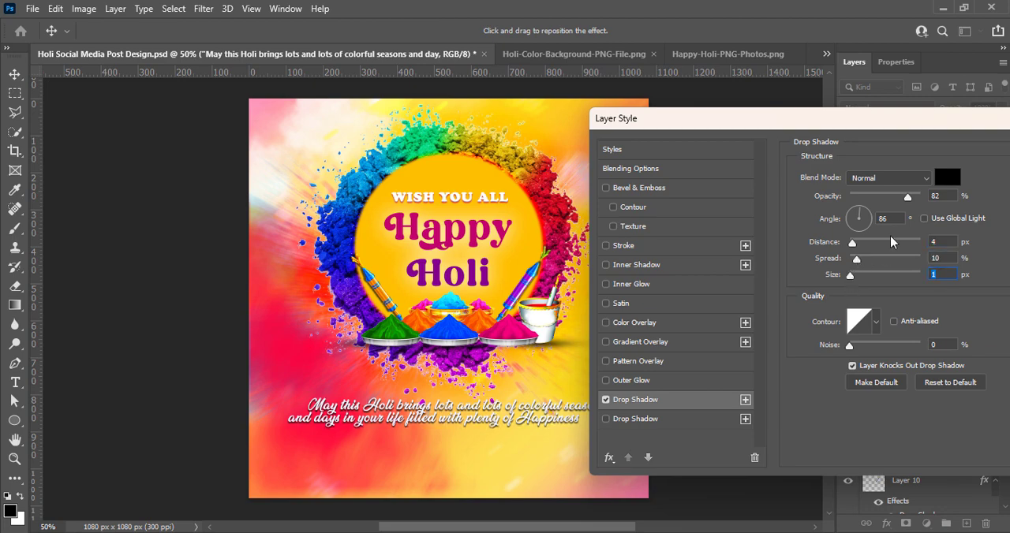
left_click_drag(910, 198, 921, 198)
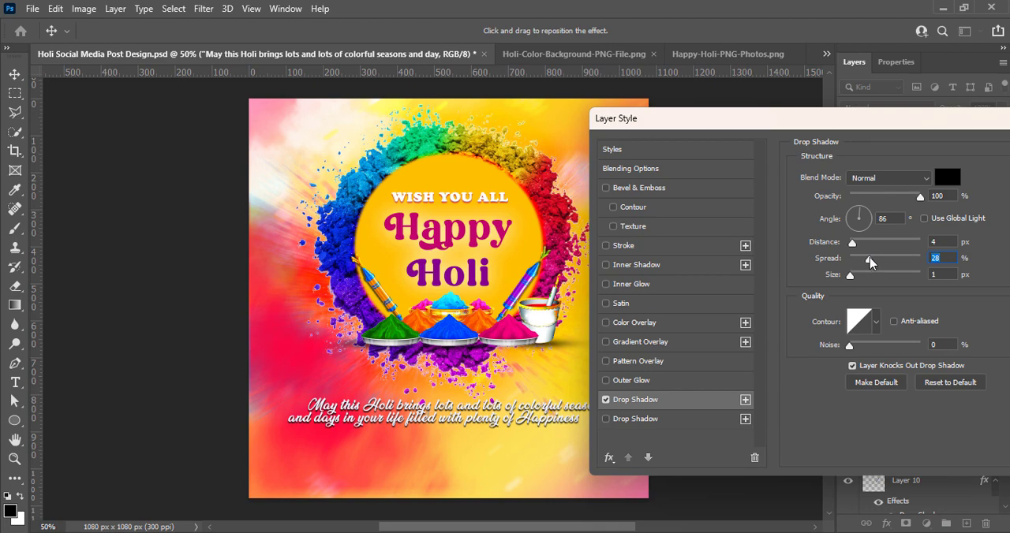
left_click_drag(889, 120, 701, 133)
left_click(917, 168)
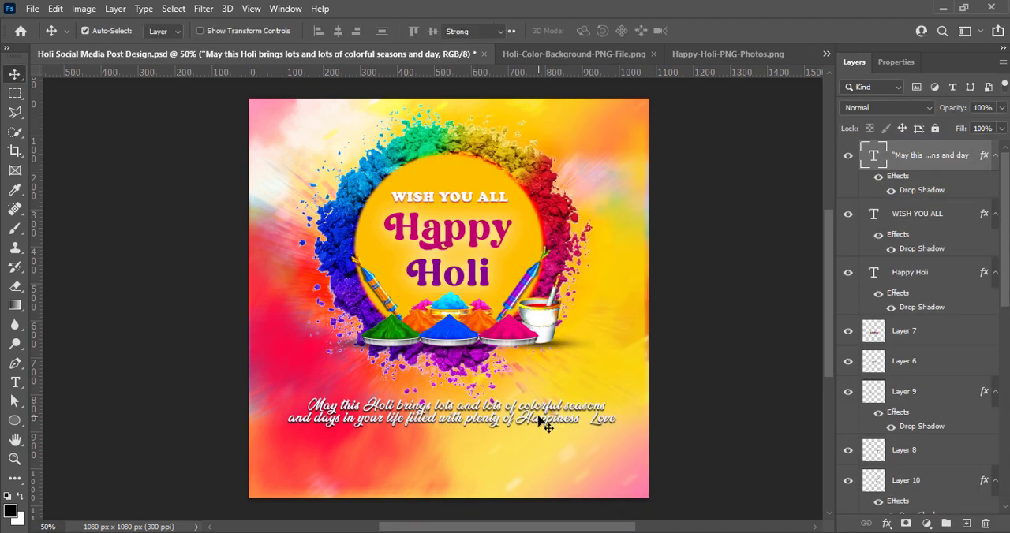
Change the greeting's font to Brush Script MT.
double_click(540, 418)
left_click(213, 32)
scroll(219, 406, "down", 8)
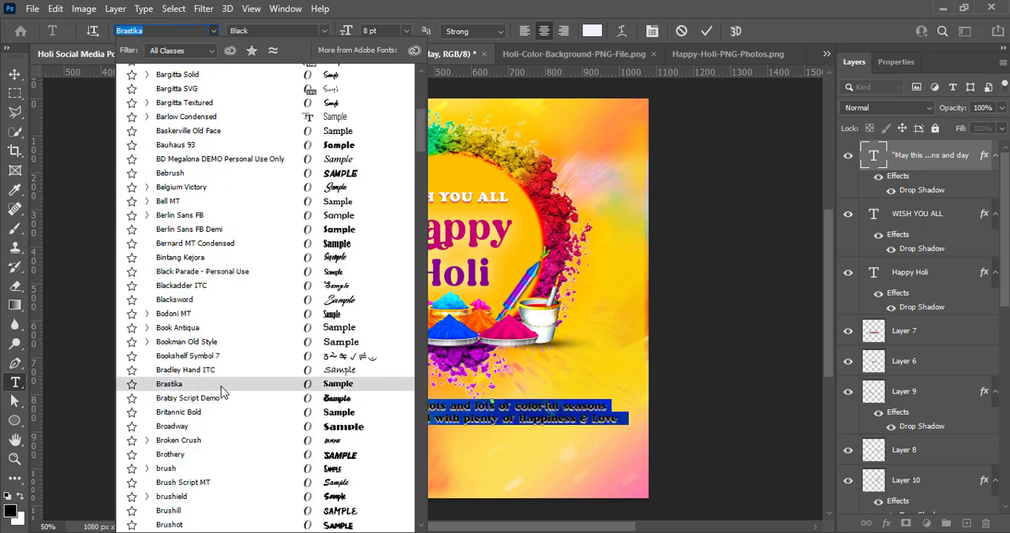
scroll(221, 393, "down", 2)
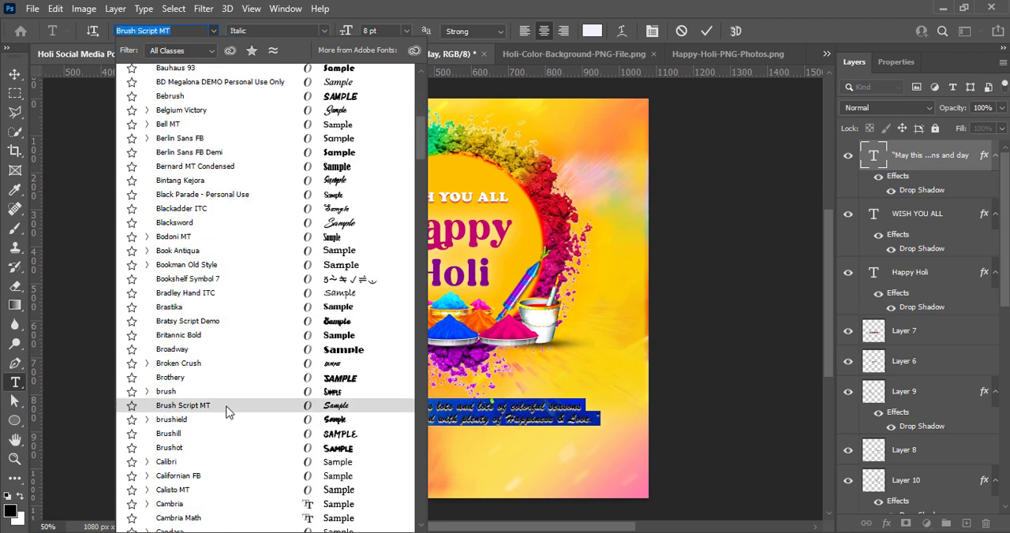
left_click(227, 412)
Change the greeting text's font to Cambria Math.
left_click(214, 31)
scroll(248, 418, "down", 10)
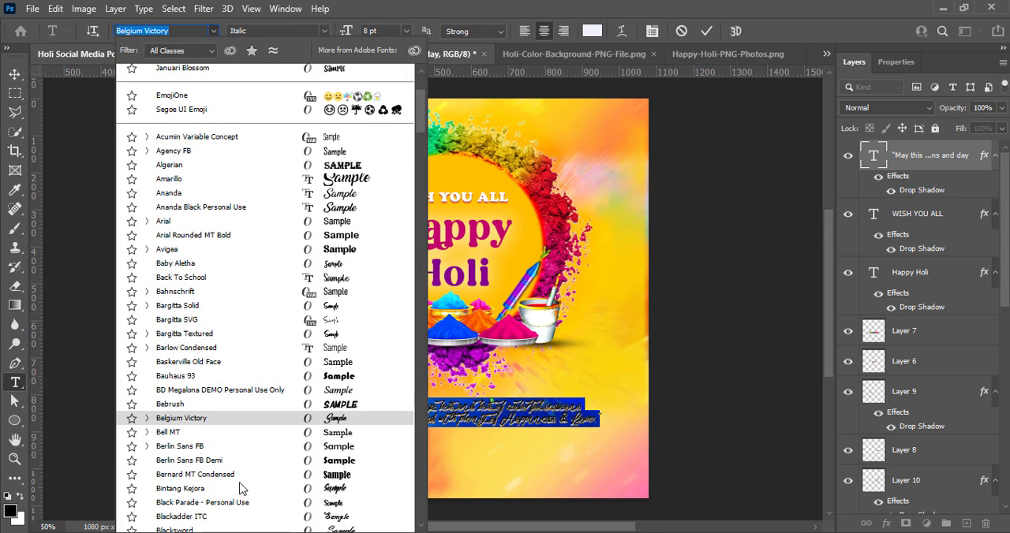
scroll(244, 485, "down", 2)
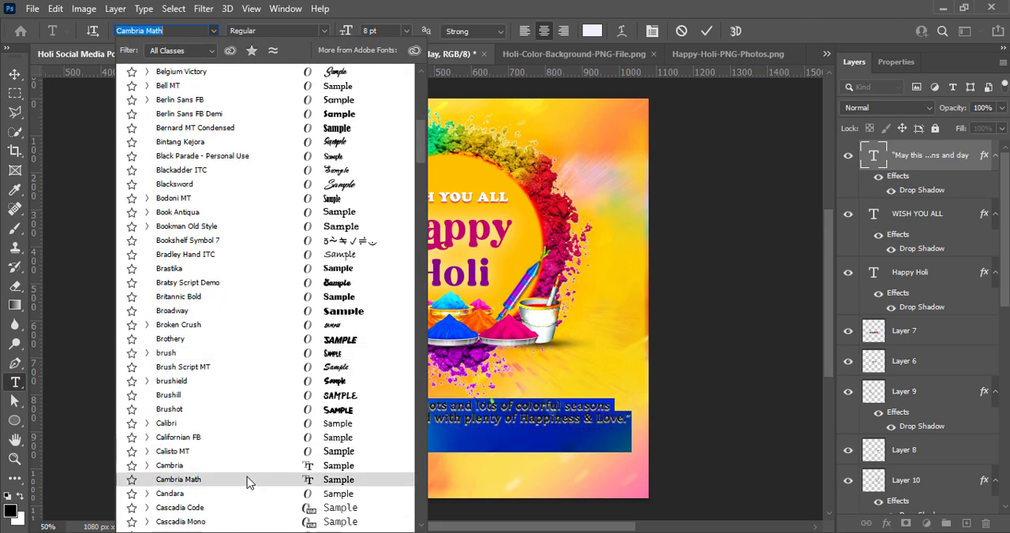
left_click(248, 478)
left_click(713, 30)
key("h")
Set the greeting's drop shadow to 3 px distance and 16% spread.
right_click(871, 158)
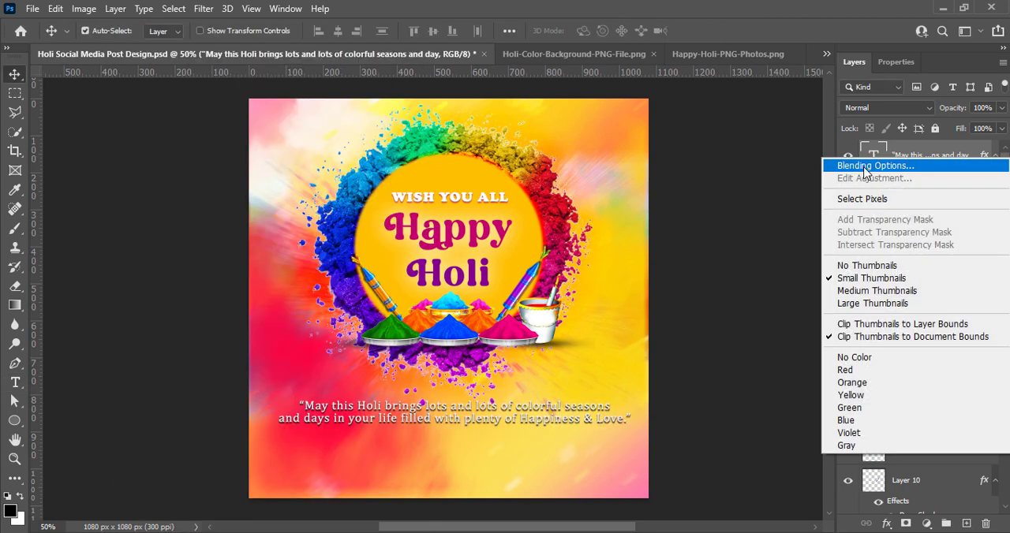
left_click(864, 162)
left_click(608, 387)
mouse_move(822, 241)
left_mouse_down()
mouse_move(845, 246)
mouse_move(821, 228)
left_mouse_up()
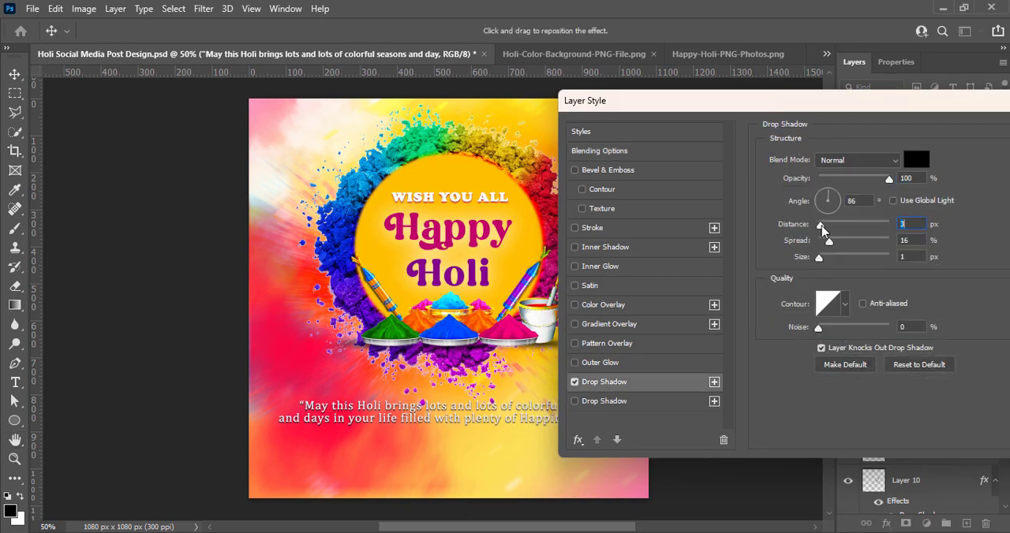
left_click_drag(866, 108, 817, 108)
left_click(998, 134)
Change the greeting text's font to Franklin Gothic Demi.
double_click(397, 411)
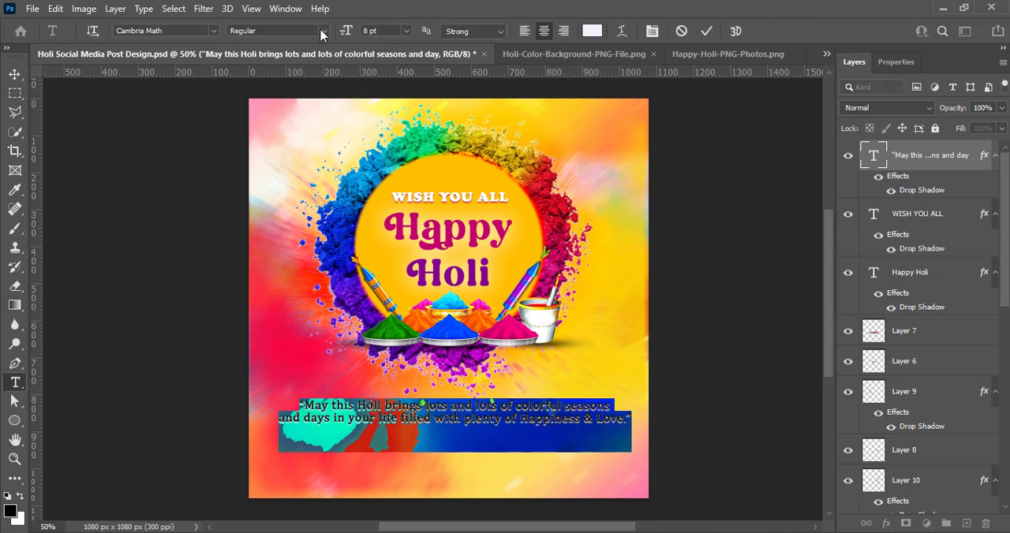
left_click(213, 30)
scroll(237, 355, "down", 10)
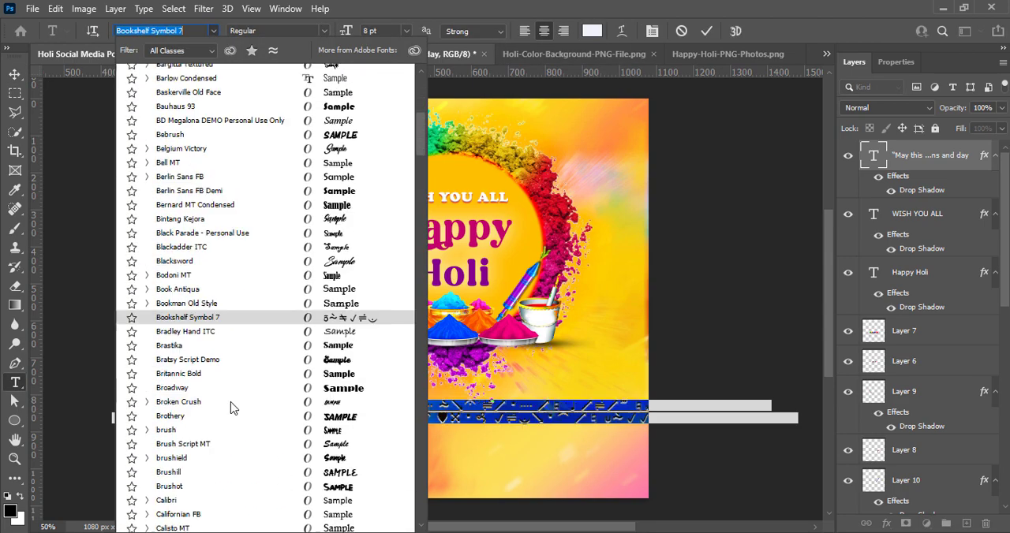
scroll(229, 394, "down", 7)
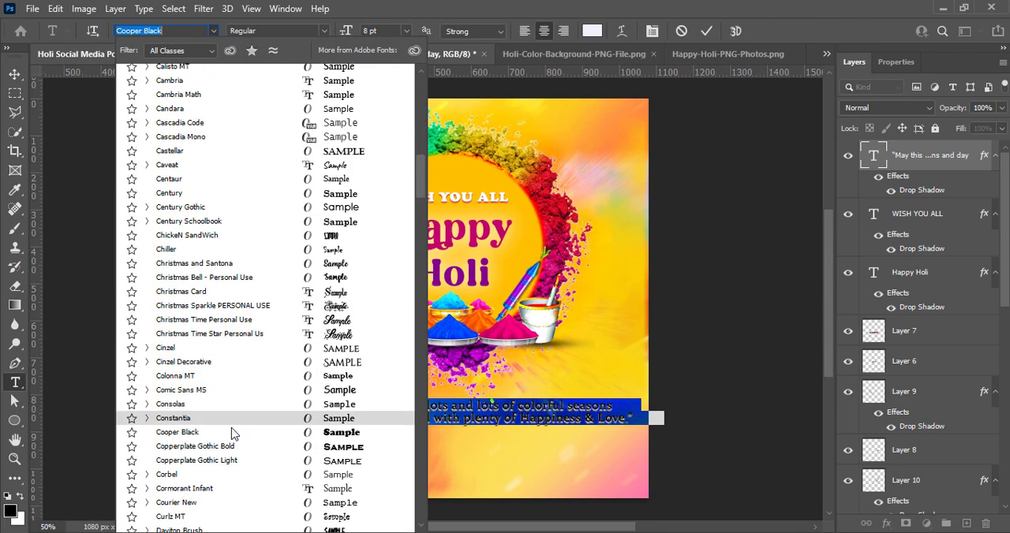
scroll(230, 478, "down", 5)
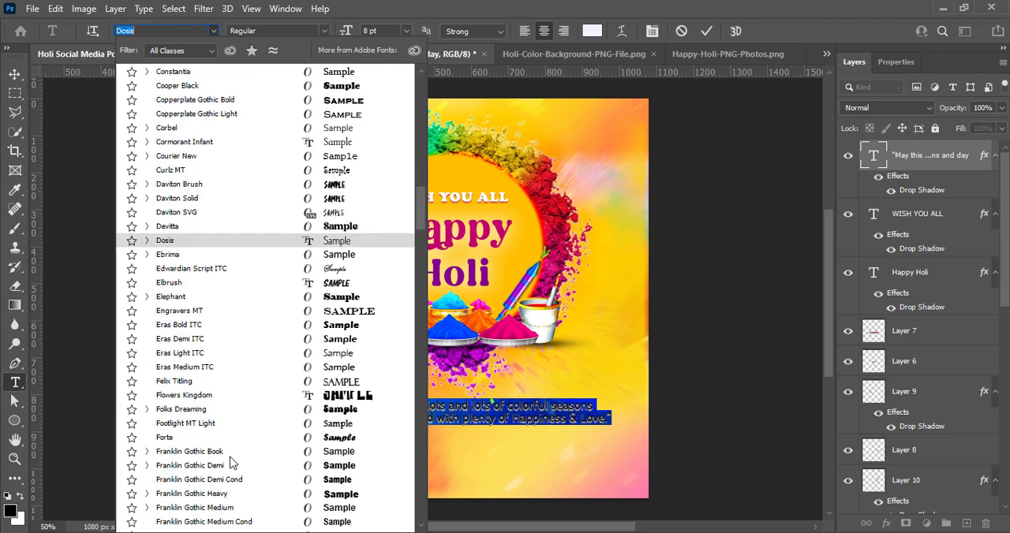
left_click(227, 470)
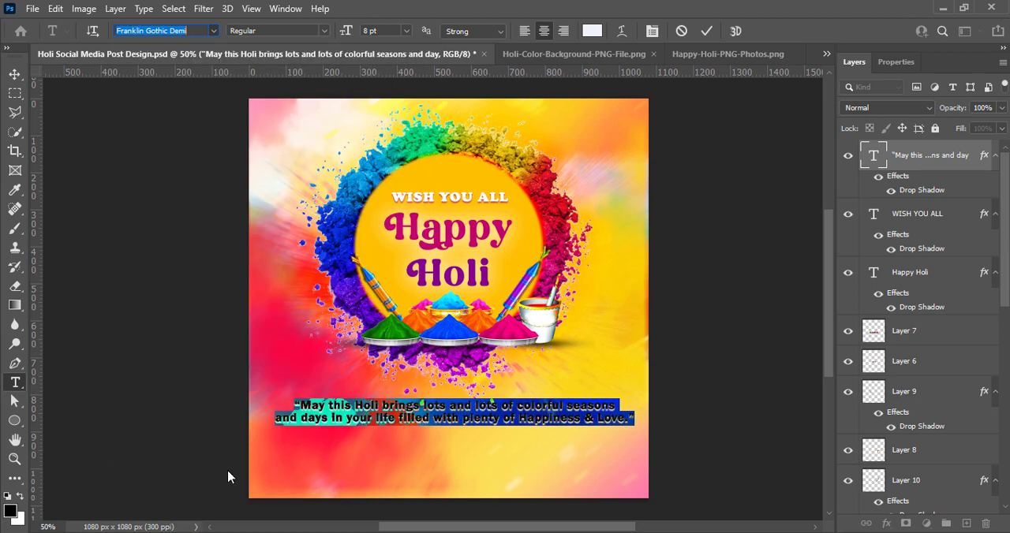
left_click(706, 31)
Increase the greeting's drop shadow size to 4 px.
right_click(869, 155)
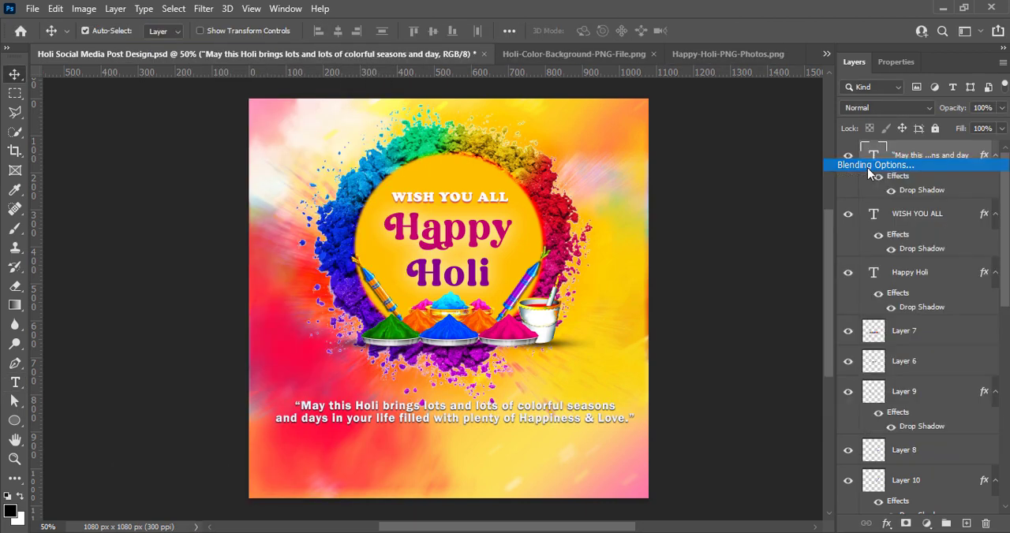
left_click(872, 166)
left_click(522, 384)
left_click_drag(576, 100, 708, 80)
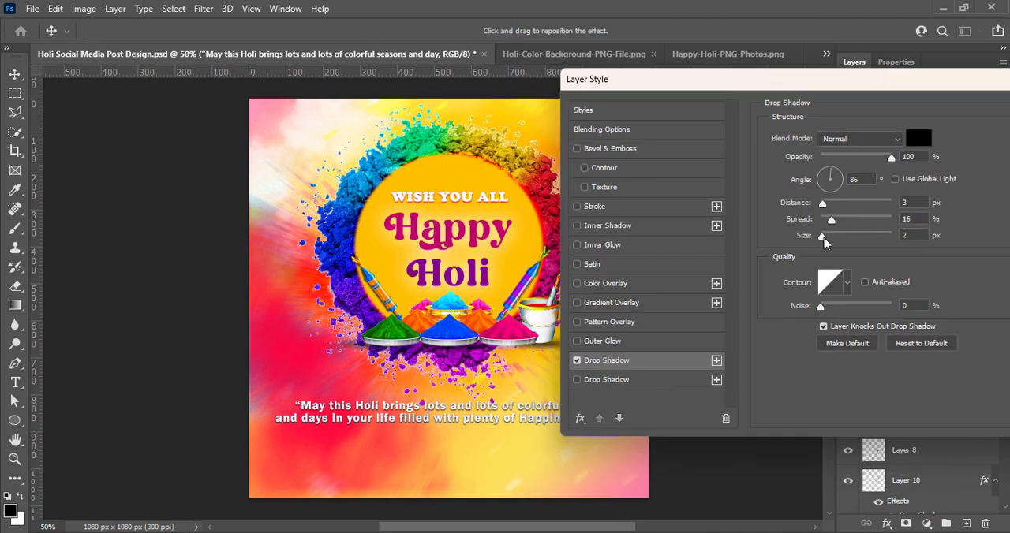
left_click_drag(823, 242, 828, 242)
left_click_drag(892, 81, 710, 91)
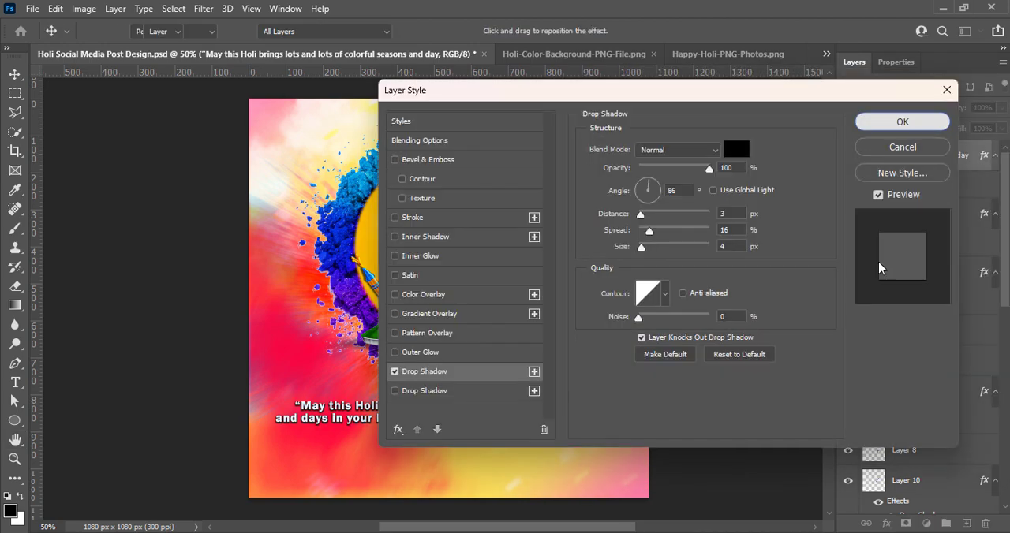
key("Return")
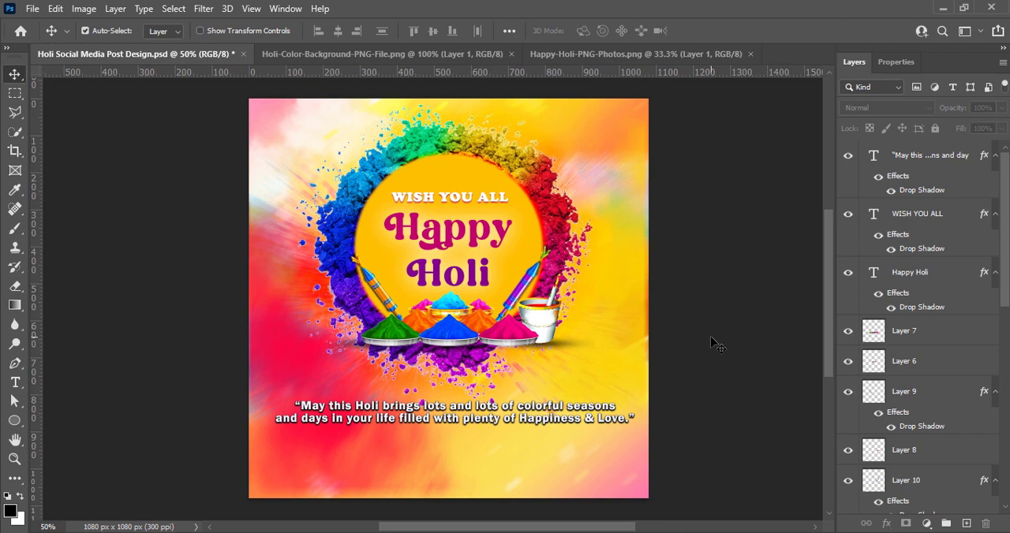
Set the line spacing of the two-line greeting to 9 pt.
double_click(536, 422)
left_click(980, 255)
left_click(973, 309)
left_click(737, 281)
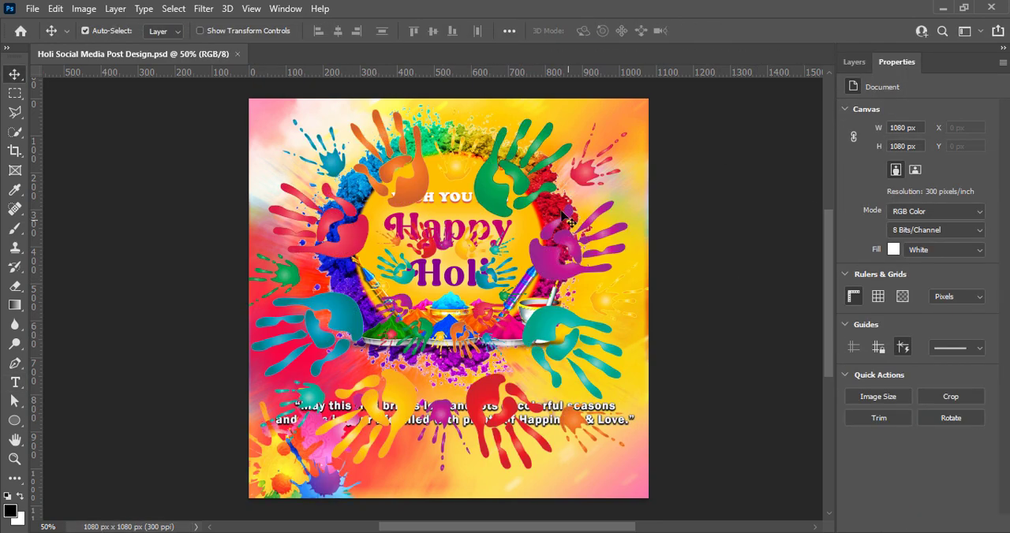
left_click(854, 61)
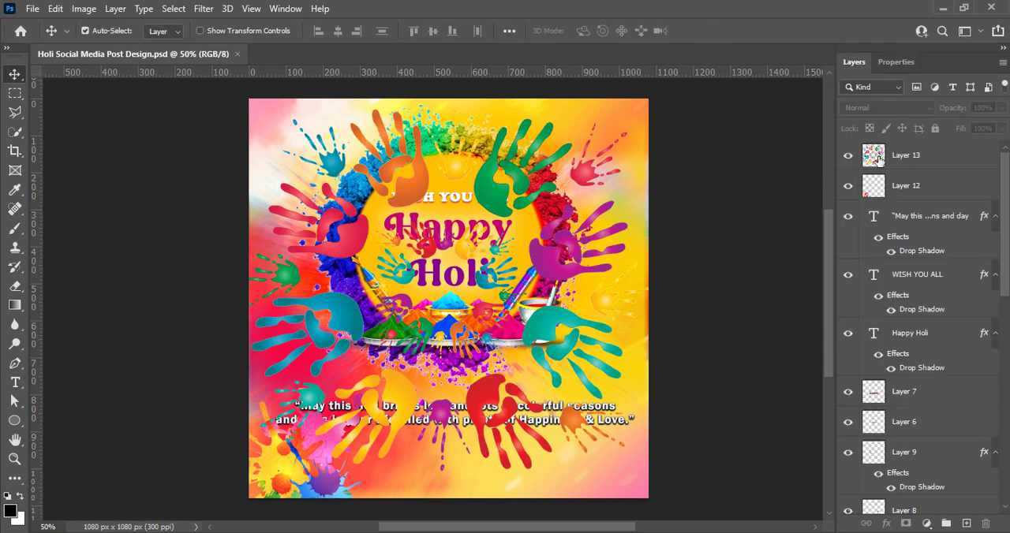
Apply a Vibrance adjustment to the colourful handprints on Layer 13.
left_click(906, 155)
left_click(84, 8)
mouse_move(135, 45)
left_click(268, 110)
left_click_drag(614, 108, 619, 110)
left_click(732, 84)
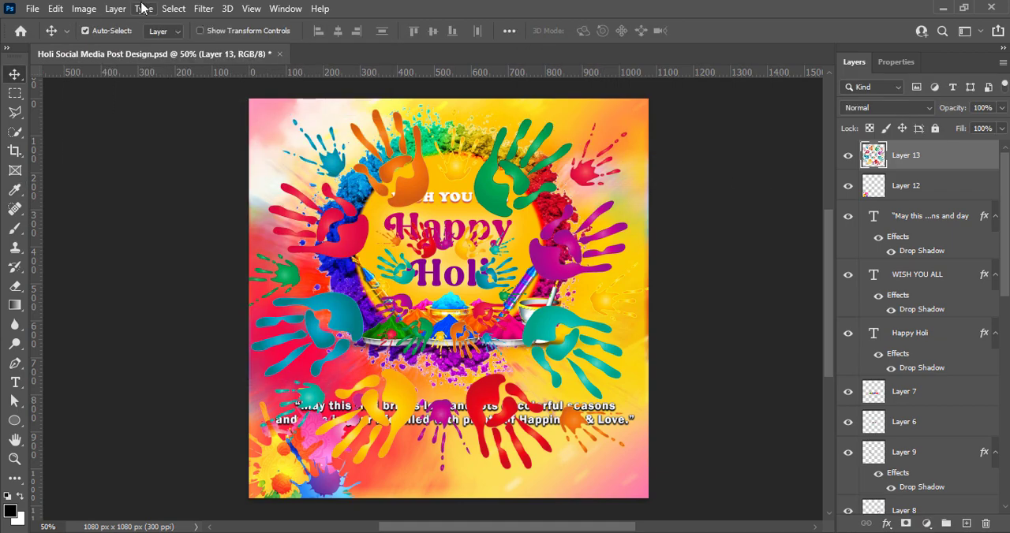
Apply a Levels adjustment to the handprints and raise their contrast with Brightness/Contrast.
left_click(84, 8)
left_click(262, 62)
left_click(610, 99)
left_click(83, 9)
left_click(251, 50)
left_click_drag(786, 111, 811, 112)
left_click(904, 57)
Move the handprint layer down the stack to between Layer 4 and Layer 5, behind the powder ring.
left_click_drag(919, 161, 917, 434)
left_click_drag(1004, 252, 1004, 331)
left_click_drag(918, 224, 954, 512)
left_click_drag(1003, 363, 1003, 439)
left_click_drag(927, 308, 928, 382)
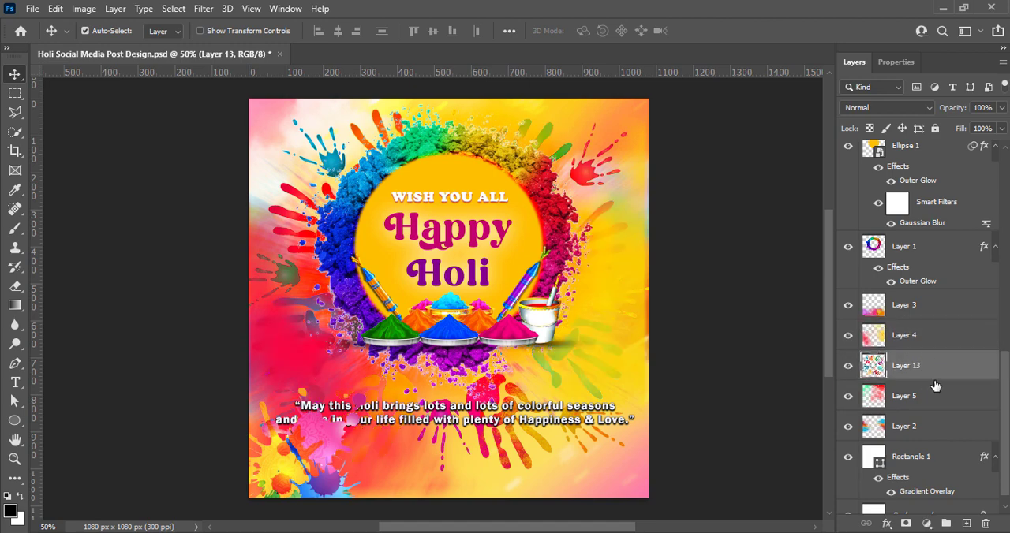
left_click(696, 325)
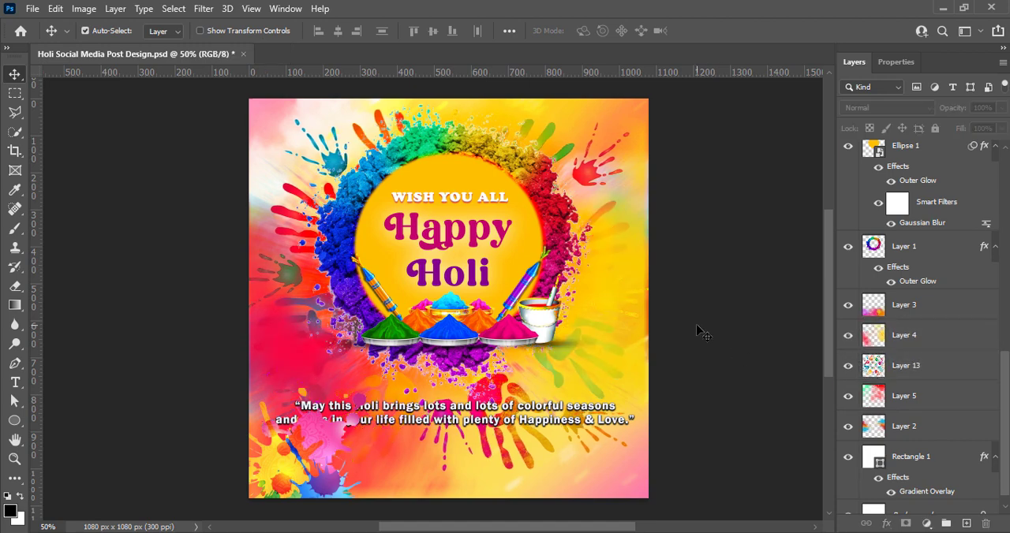
Move the paint splatter on Layer 12 below the Happy Holi text layer and adjust its vibrance.
left_click(280, 483)
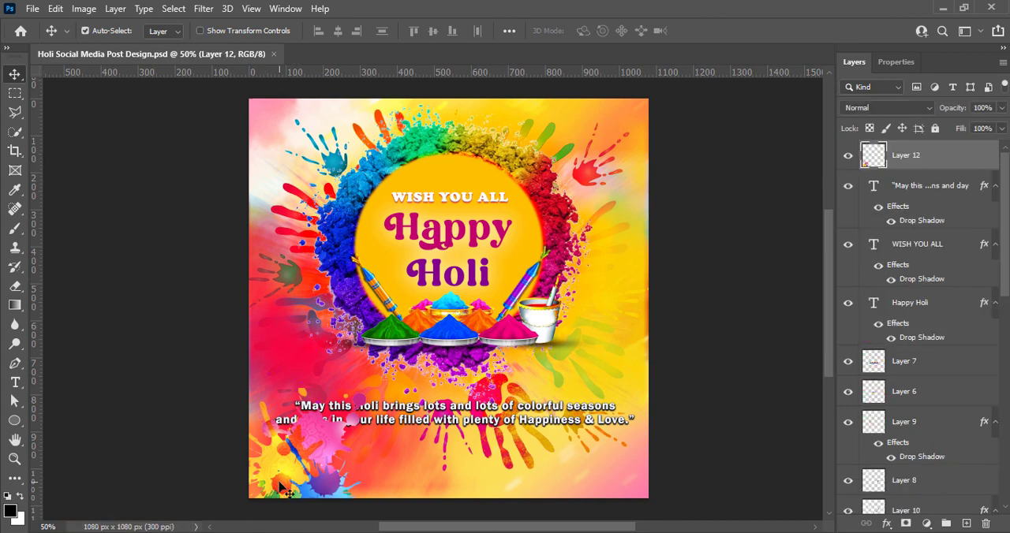
left_click_drag(961, 152, 951, 349)
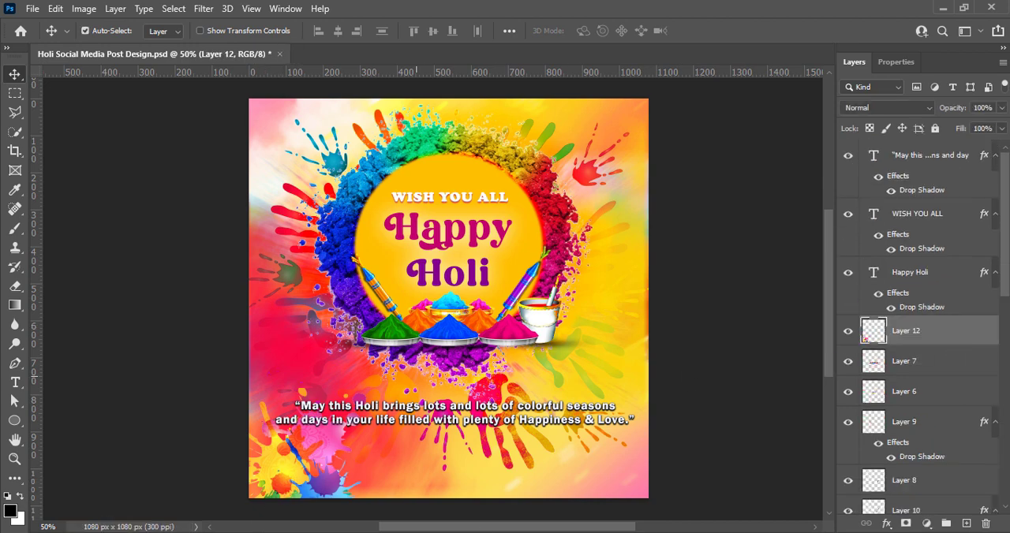
left_click(82, 8)
left_click(331, 106)
Raise the paint splatter's contrast and slightly increase its brightness.
left_click(83, 8)
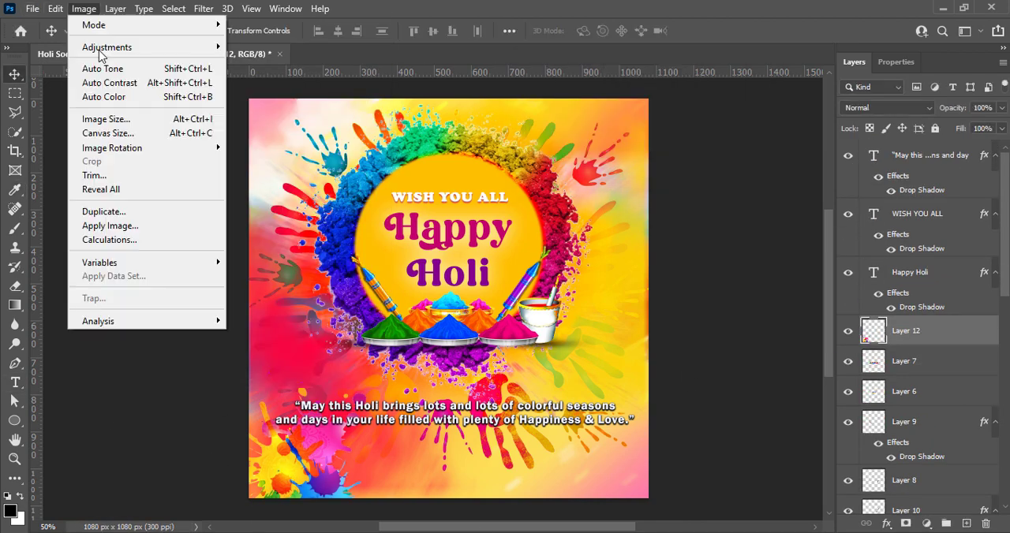
left_click(273, 30)
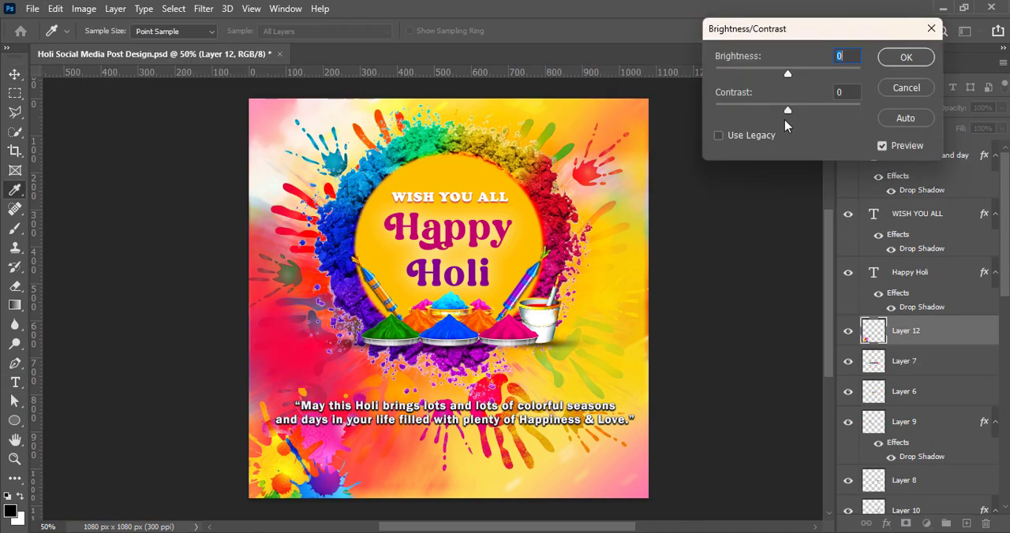
left_click_drag(829, 113, 833, 112)
left_click_drag(788, 74, 790, 75)
left_click(905, 59)
Darken the paint splatter on Layer 12 with a Curves adjustment.
left_click(84, 9)
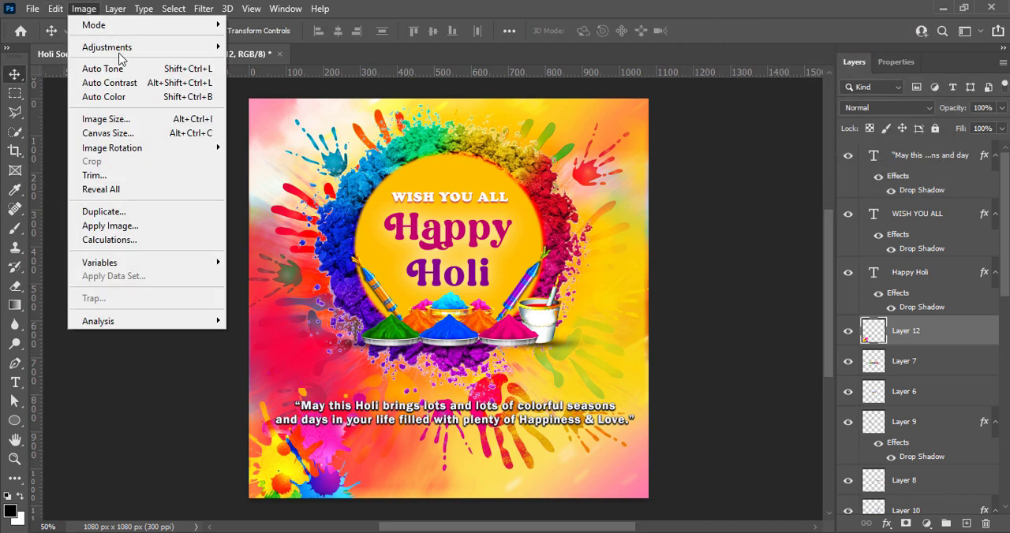
mouse_move(121, 49)
left_click(312, 76)
left_click_drag(419, 214, 418, 241)
left_click(719, 87)
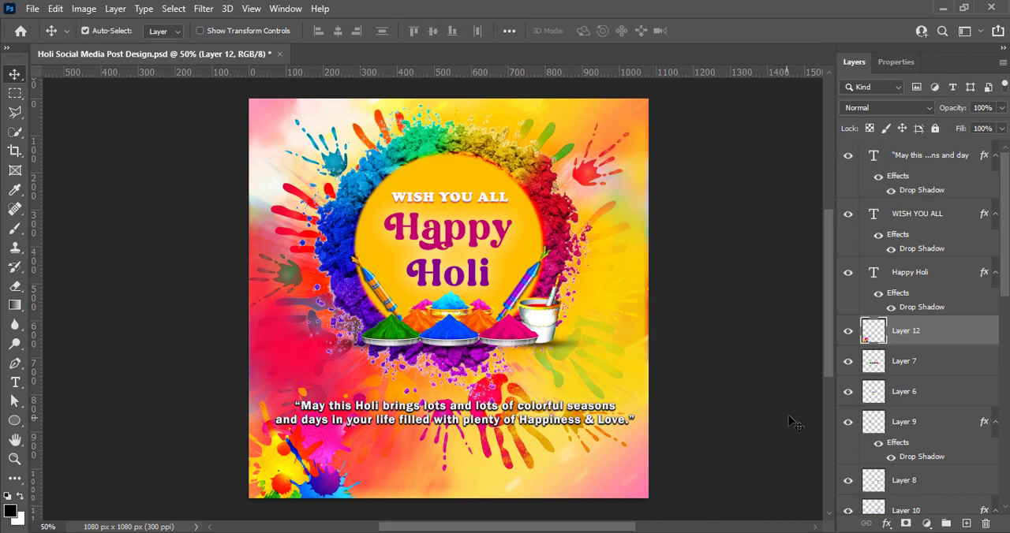
Place a horizontally flipped copy of the paint splatter in the artwork's lower-right corner and save the document.
left_click_drag(284, 481, 589, 503)
left_click_drag(613, 355, 585, 511)
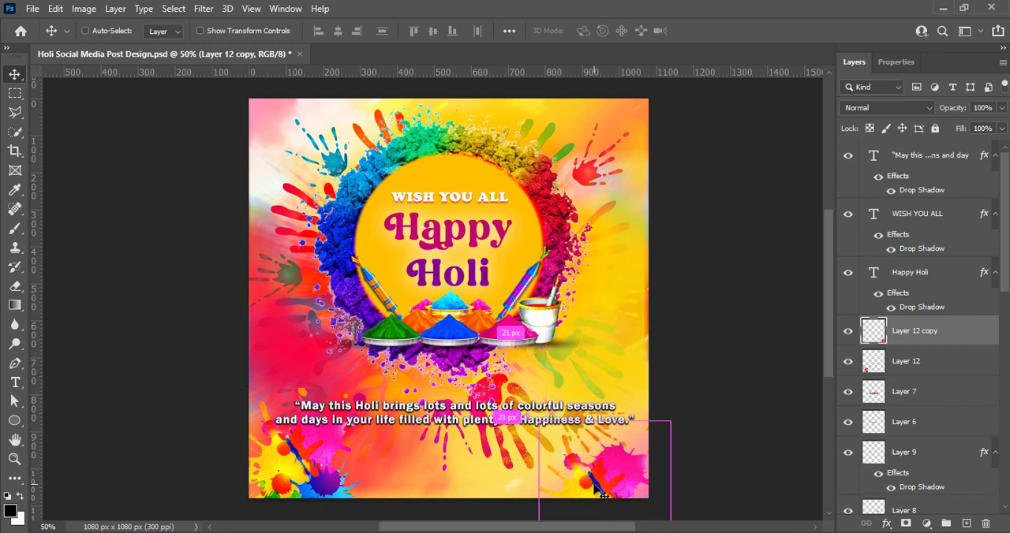
key("ctrl+t")
right_click(592, 497)
left_click(620, 465)
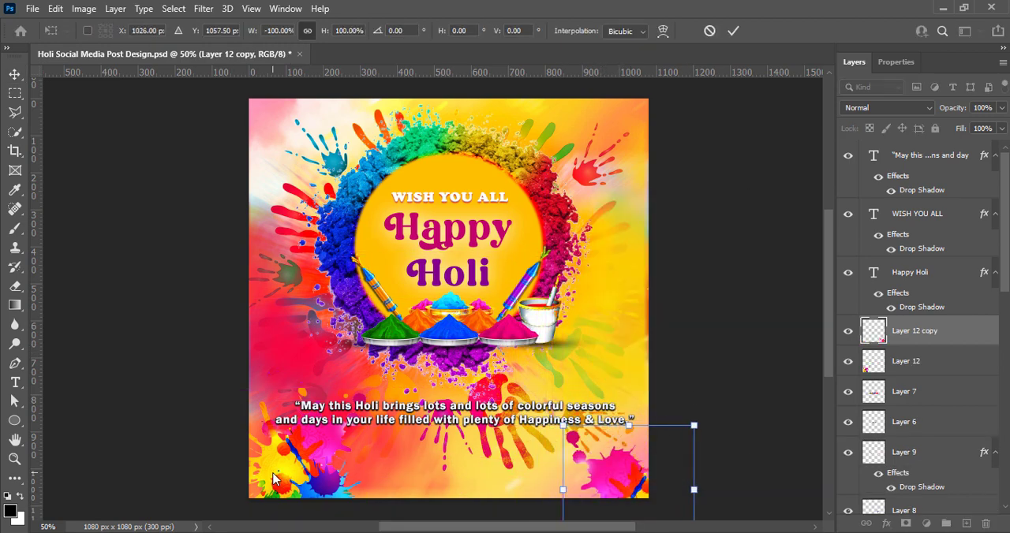
left_click(735, 32)
key("ctrl+s")
Lower the opacity of both paint splatter layers to 71%.
left_click(911, 360, "shift")
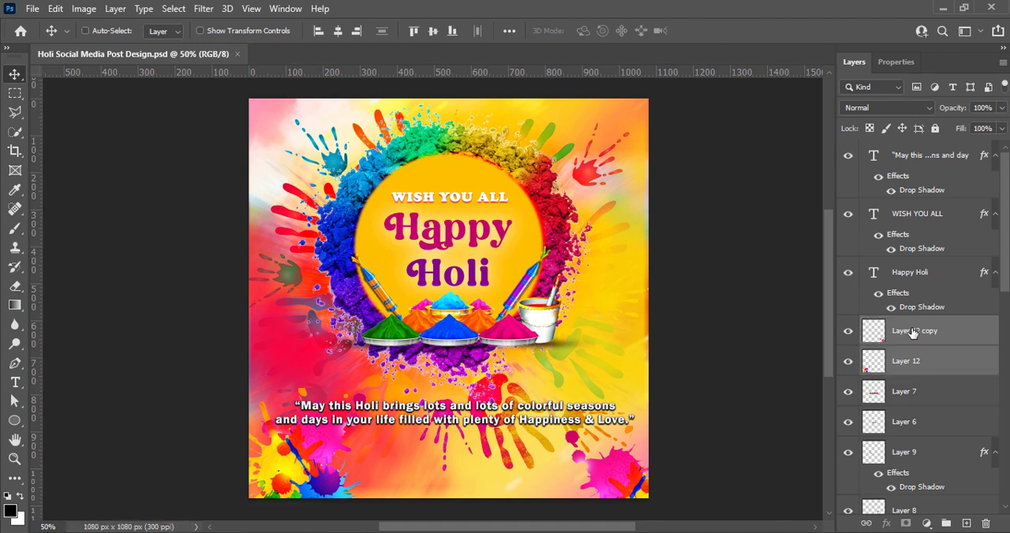
left_click(1001, 107)
left_click_drag(1003, 127, 981, 128)
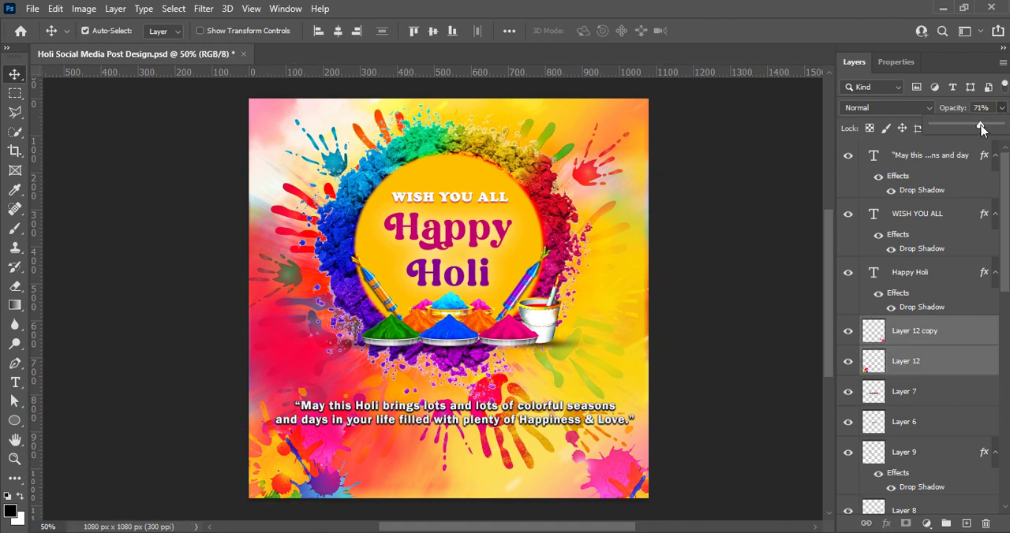
left_click(726, 207)
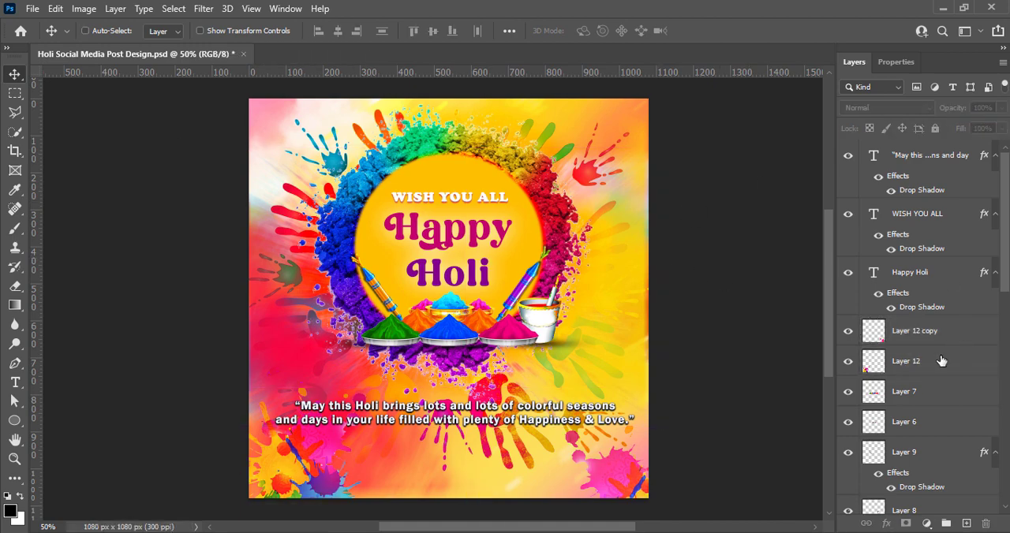
Move Layer 12 and its copy down the stack to between Layer 13 and Layer 5.
left_click(941, 361, "ctrl")
left_click(935, 339, "ctrl")
left_click_drag(935, 341, 937, 438)
scroll(947, 379, "down", 3)
left_click_drag(964, 224, 967, 466)
scroll(967, 442, "down", 5)
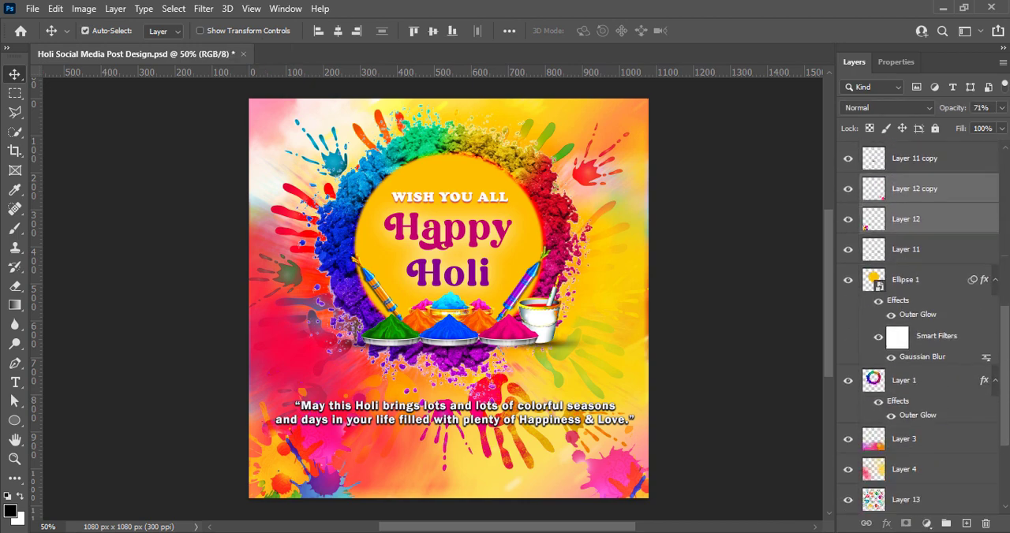
left_click_drag(1005, 379, 1006, 386)
left_click_drag(919, 186, 917, 391)
left_click_drag(1004, 390, 1005, 438)
left_click_drag(929, 243, 915, 312)
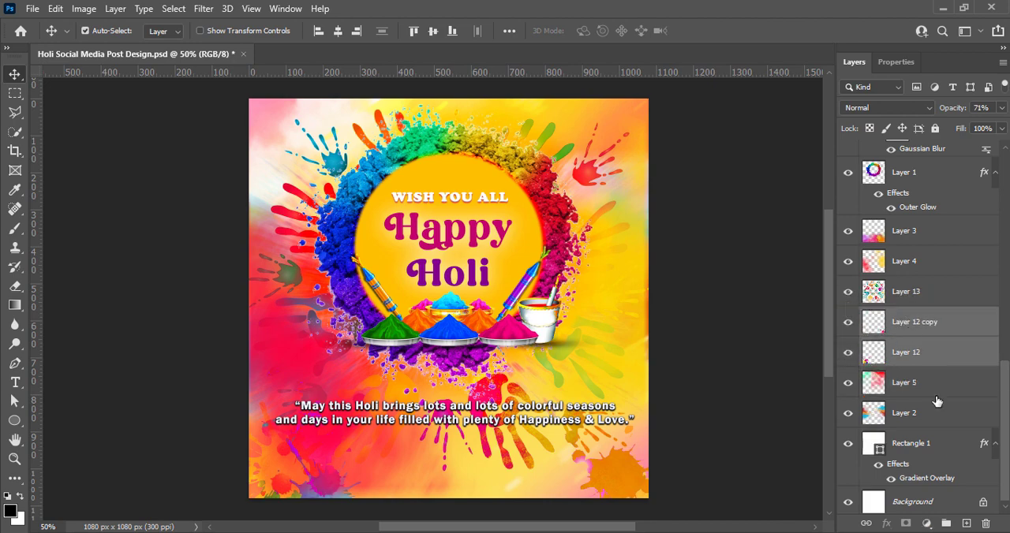
left_click(740, 368)
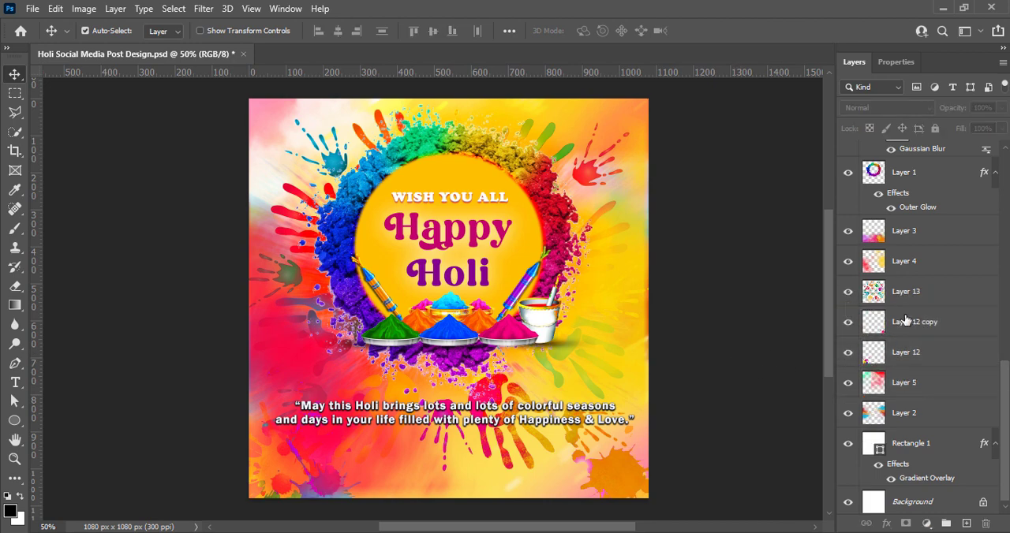
Try the splatter copy higher in the layer stack and return it to below the handprint layer.
left_click_drag(899, 328, 901, 251)
left_click(707, 421)
left_click_drag(897, 215, 899, 337)
left_click(710, 387)
Add an empty layer at the top of the stack and paste the Piyastick GFX World logo above it.
left_click(964, 524)
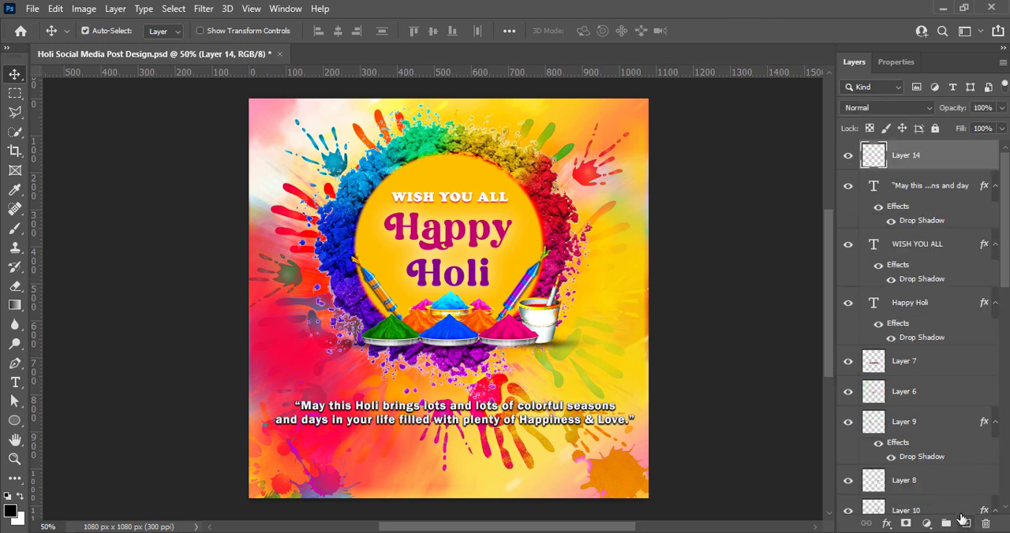
left_click(725, 288)
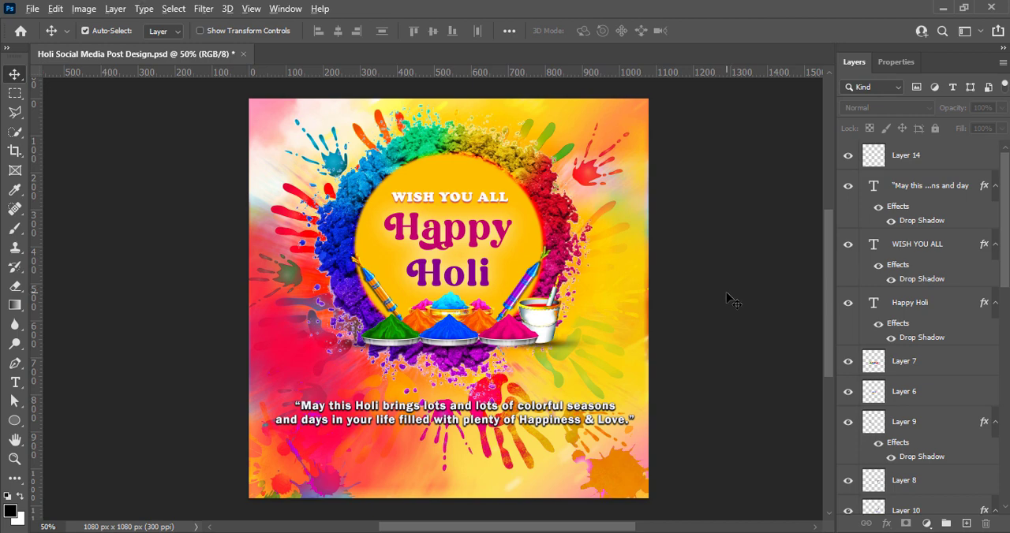
key("ctrl+v")
Raise the vibrance of the pasted logo to +100.
left_click(83, 8)
mouse_move(106, 47)
left_click(264, 111)
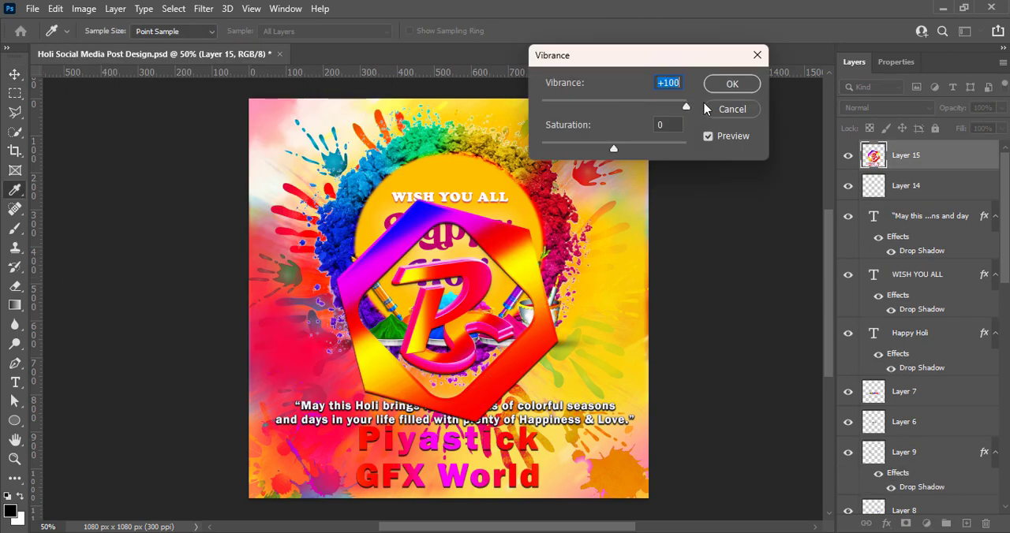
left_click(724, 106)
Increase the logo's contrast to 15 with Brightness/Contrast.
left_click(83, 8)
left_click(278, 47)
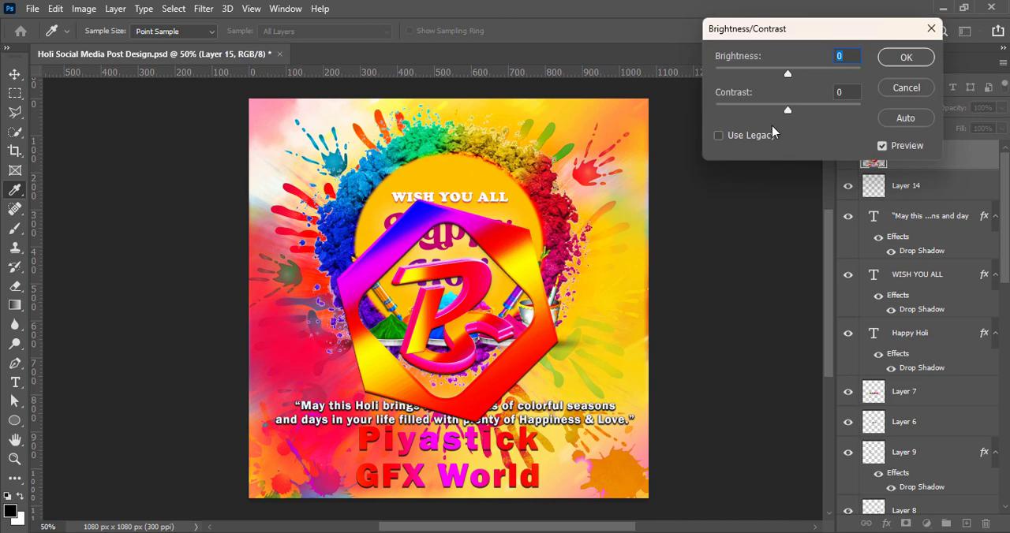
left_click(906, 57)
Brighten the logo with Curves by raising the RGB midpoint from input 128 to output 158.
left_click(83, 9)
mouse_move(108, 47)
left_click(253, 75)
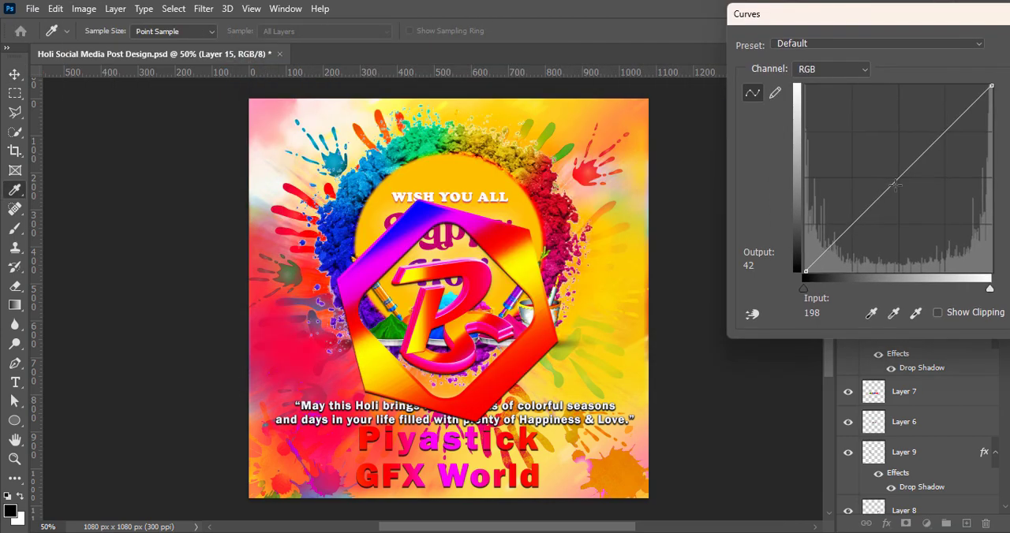
left_click_drag(898, 178, 898, 155)
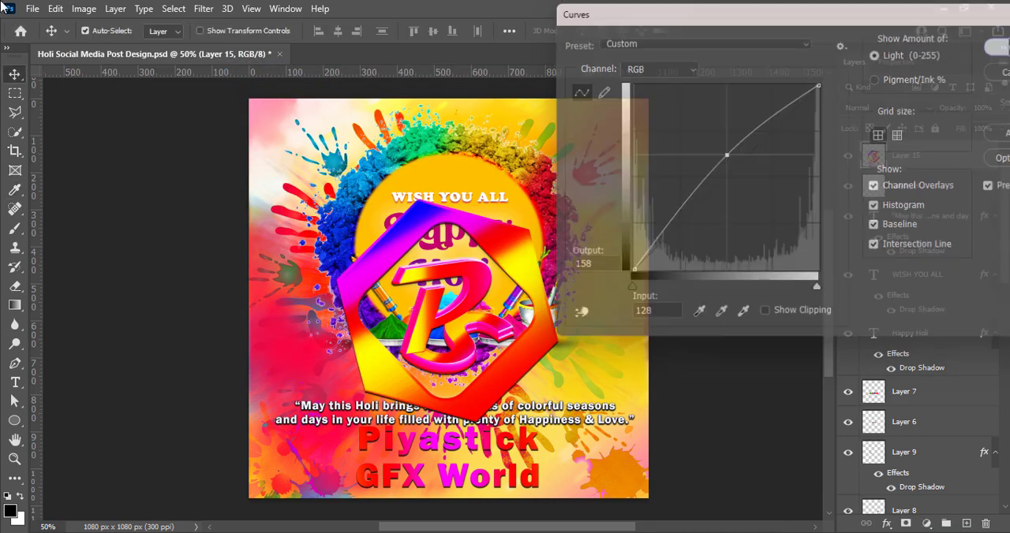
Shift the logo's hue to +2 with Hue/Saturation.
left_click(83, 9)
mouse_move(108, 47)
left_click(268, 126)
mouse_move(718, 209)
left_mouse_down()
mouse_move(728, 209)
mouse_move(704, 210)
mouse_move(721, 212)
left_mouse_up()
key("Return")
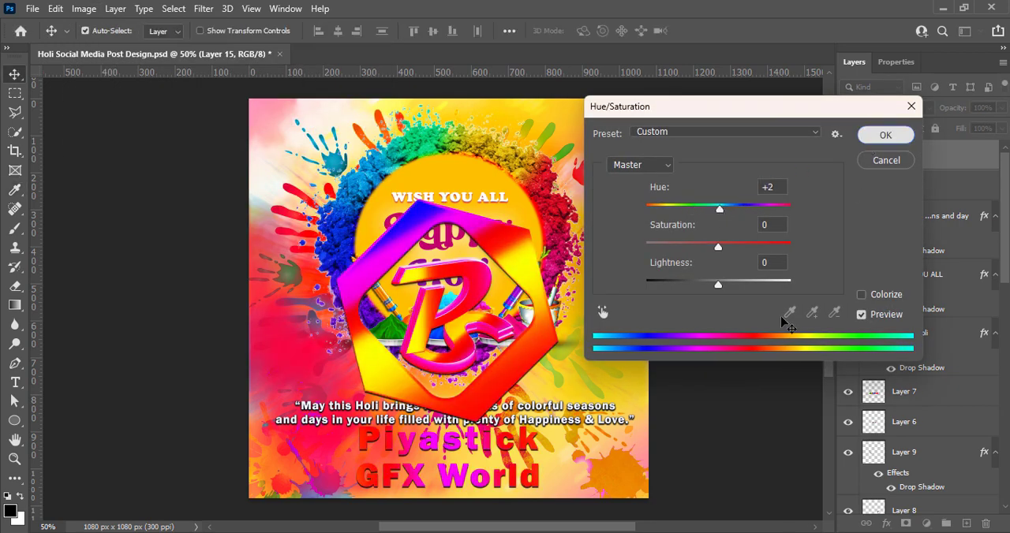
Scale the logo to about 18.66% and place it in the upper-left corner of the canvas.
key("ctrl+t")
left_click_drag(443, 200, 302, 162)
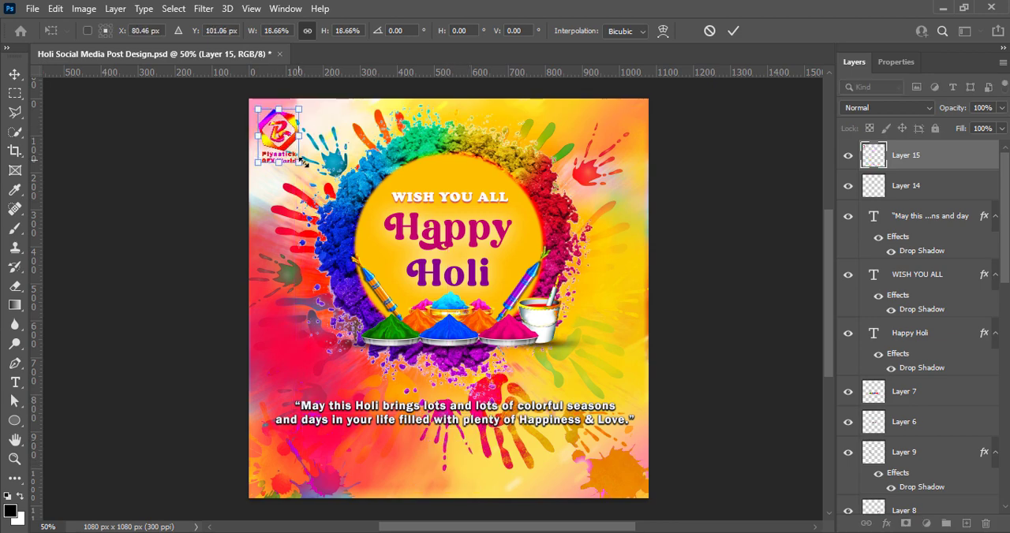
left_click(734, 31)
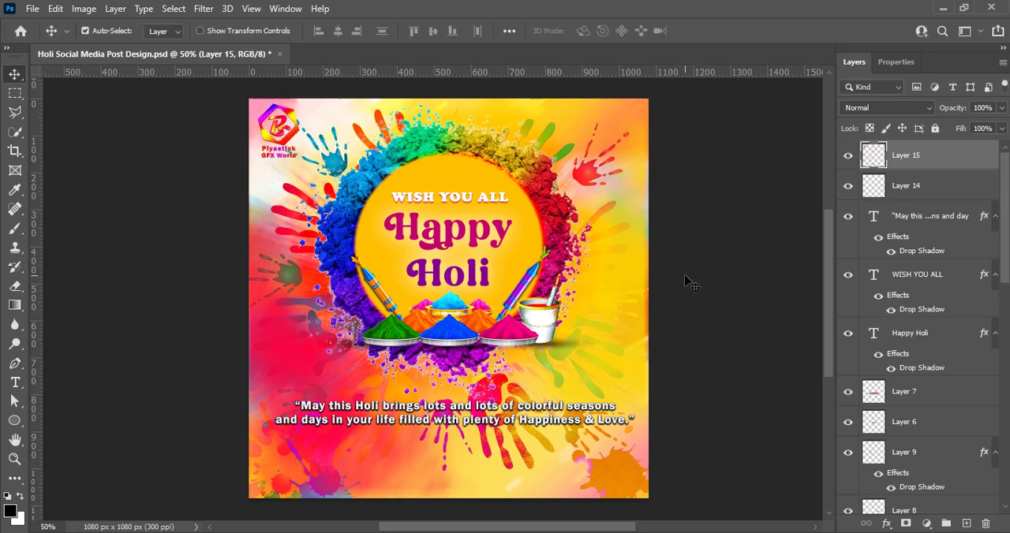
Add a drop shadow to the logo layer with 54% opacity, 0 px distance, 0% spread and 10 px size.
right_click(872, 160)
left_click(854, 164)
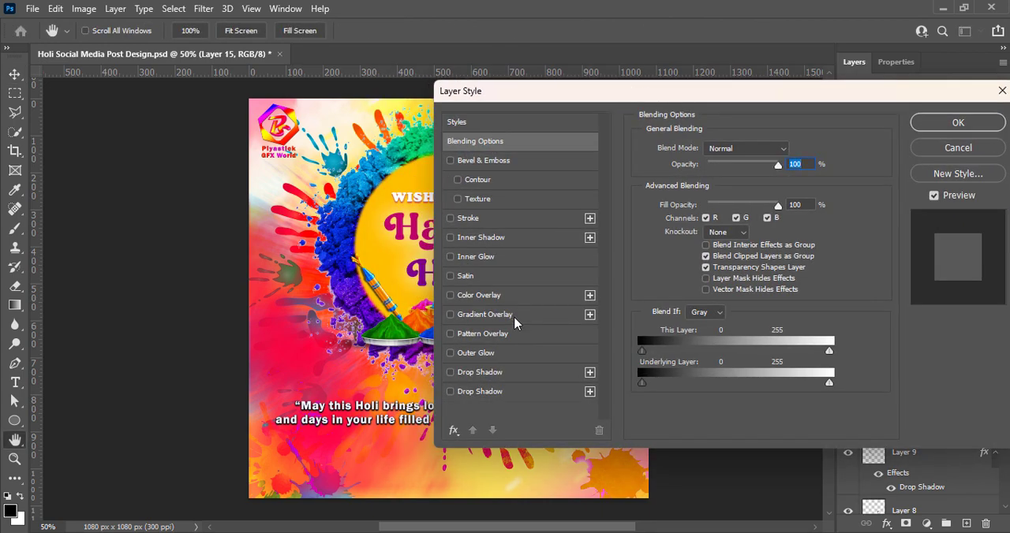
left_click(480, 372)
left_click_drag(765, 170, 732, 170)
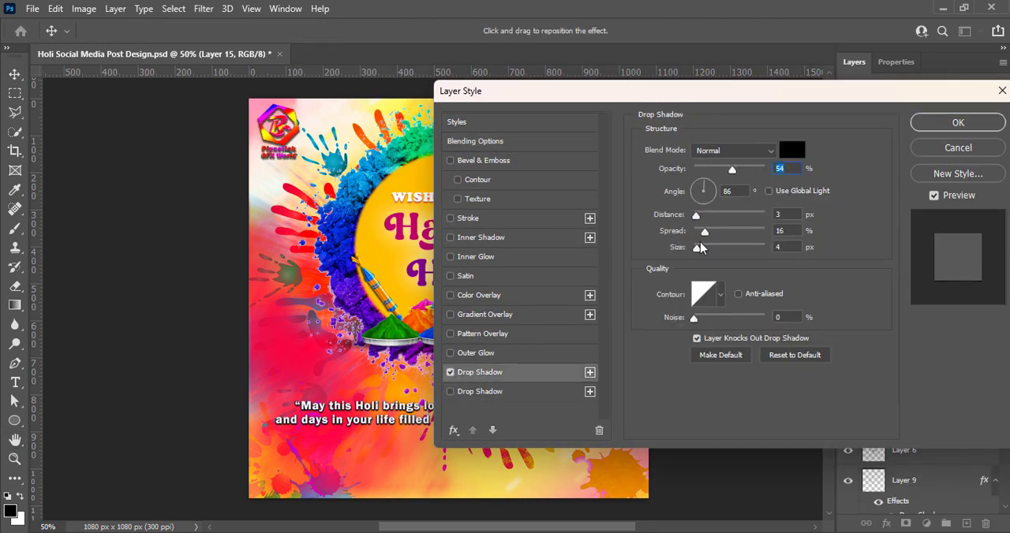
left_click_drag(704, 230, 691, 216)
left_click_drag(701, 250, 676, 233)
left_click_drag(695, 215, 692, 215)
left_click_drag(696, 248, 702, 249)
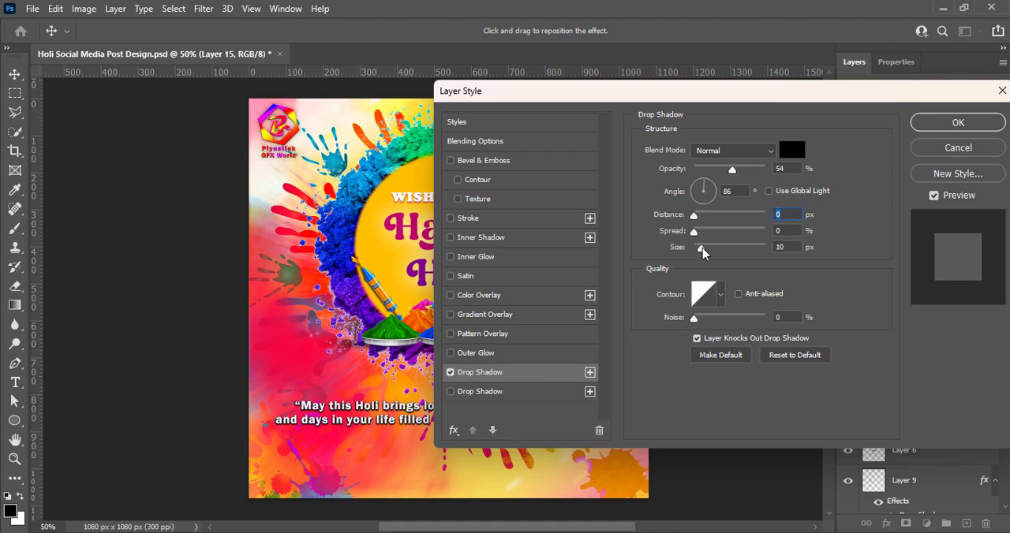
Change the logo's drop shadow color to pale pink f9eded, fine-tune its size and apply the layer style.
left_click(791, 155)
left_click_drag(631, 208, 628, 205)
left_click(954, 196)
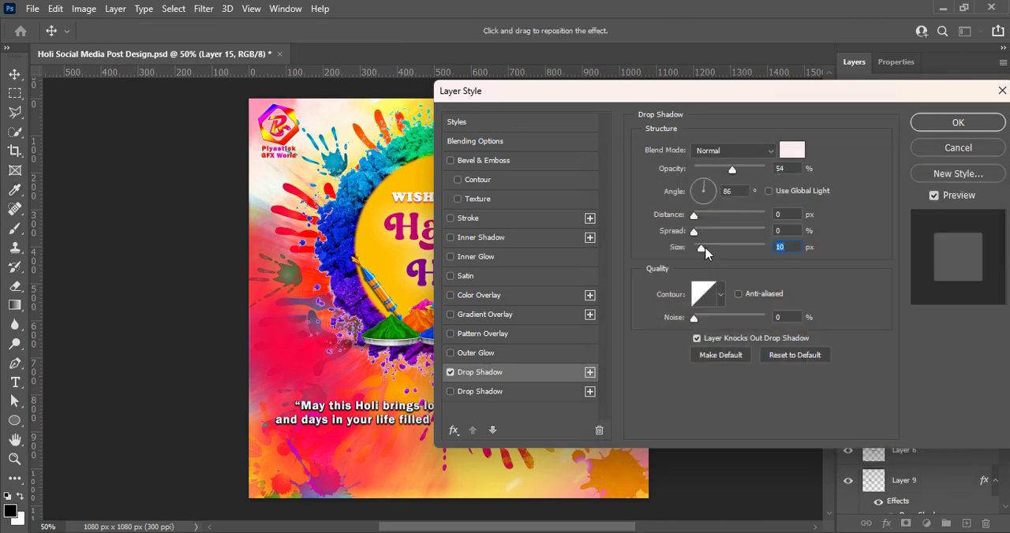
mouse_move(703, 249)
left_mouse_down()
mouse_move(721, 247)
mouse_move(705, 250)
mouse_move(719, 235)
mouse_move(695, 233)
left_mouse_up()
left_click(672, 214)
left_click(925, 126)
left_click(749, 359)
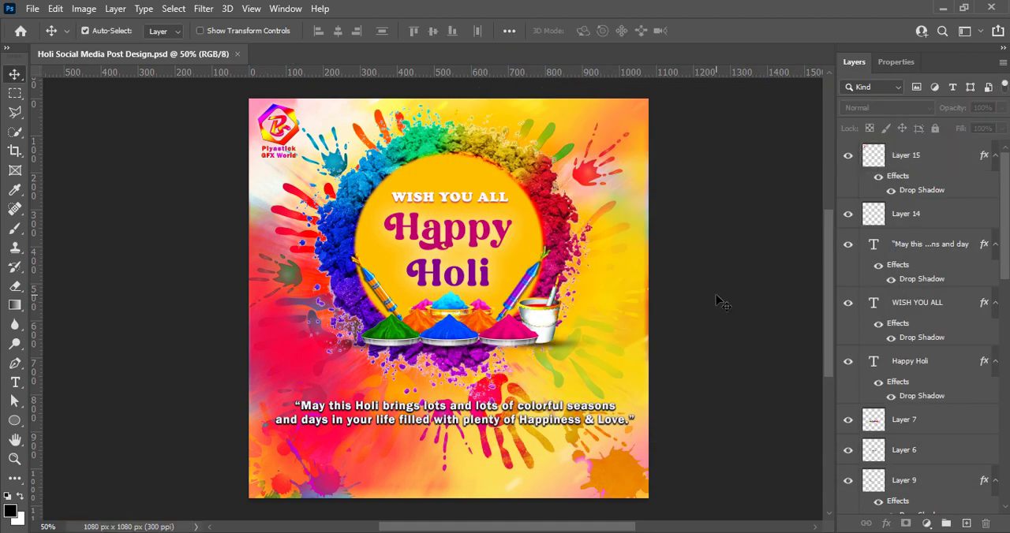
Add an empty layer at the top of the stack for a text credit.
key("ctrl+shift+alt+n")
left_click(15, 384)
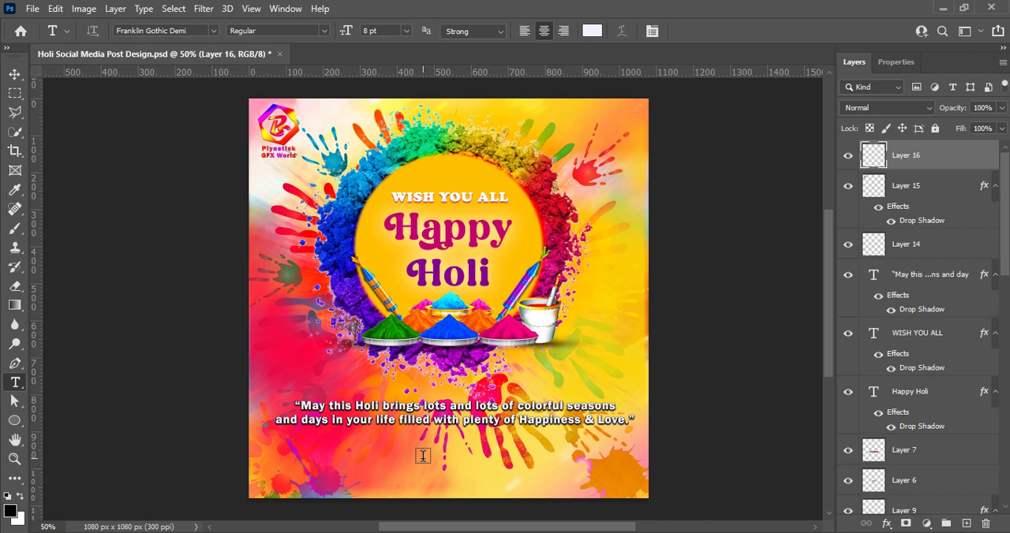
key("d")
key("e")
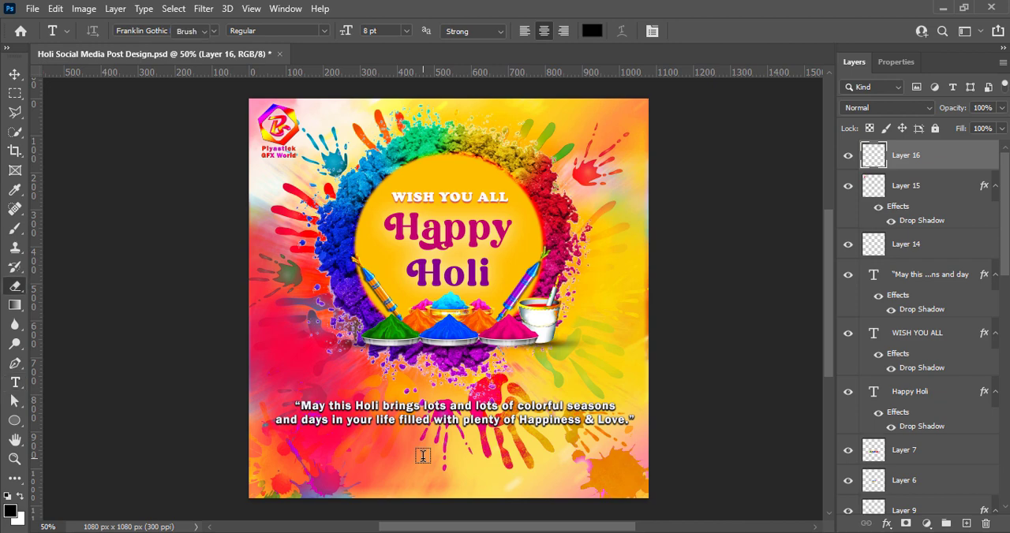
key("s")
key("v")
Add a two-line credit below the greeting reading "Designed By:" followed by the designer's full name.
left_click(12, 382)
left_click(415, 460)
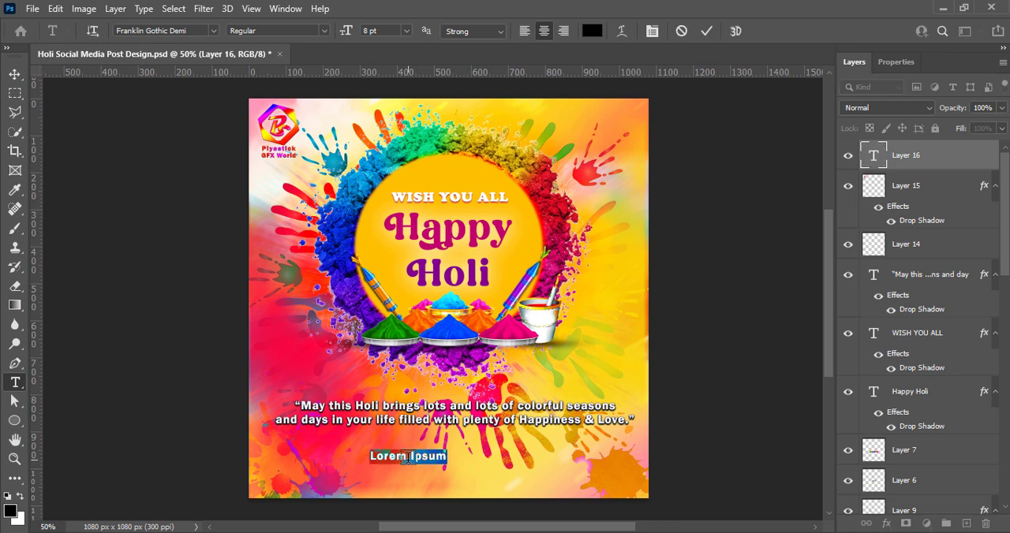
type("Designed By:")
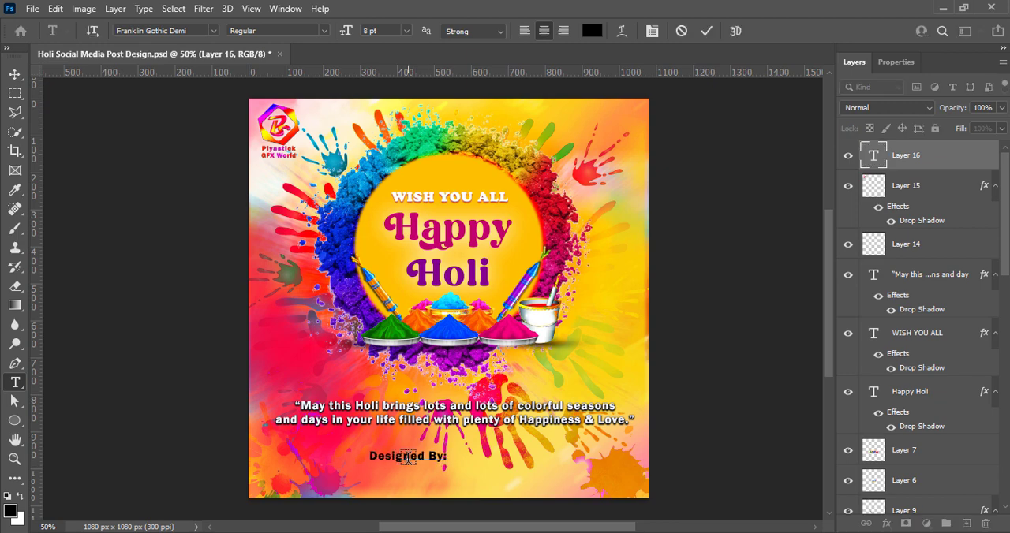
type(" PIYALI ACHARYA")
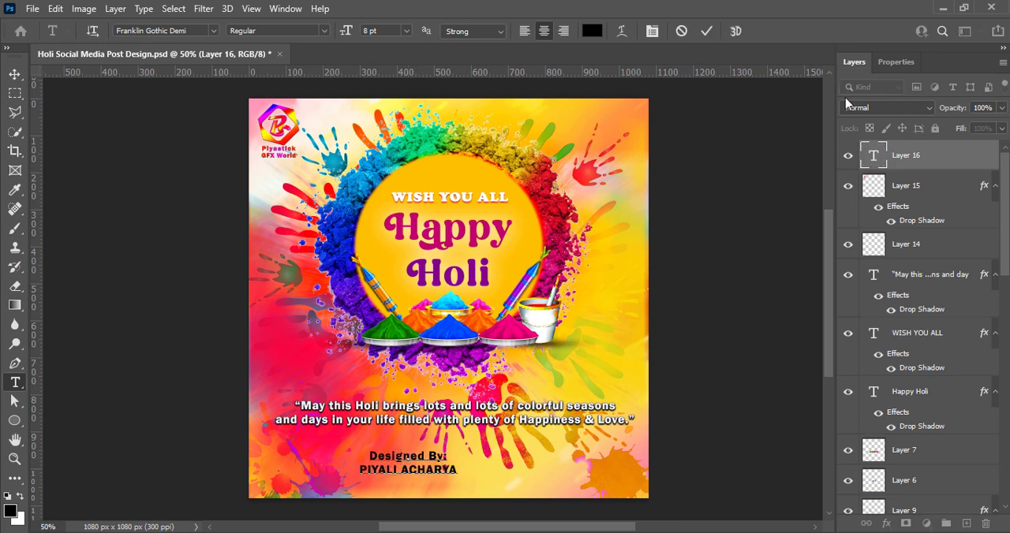
left_click(706, 31)
Move the credit text to the lower left of the canvas and set its font to Open Sans.
key("v")
left_click_drag(401, 469, 323, 451)
double_click(322, 450)
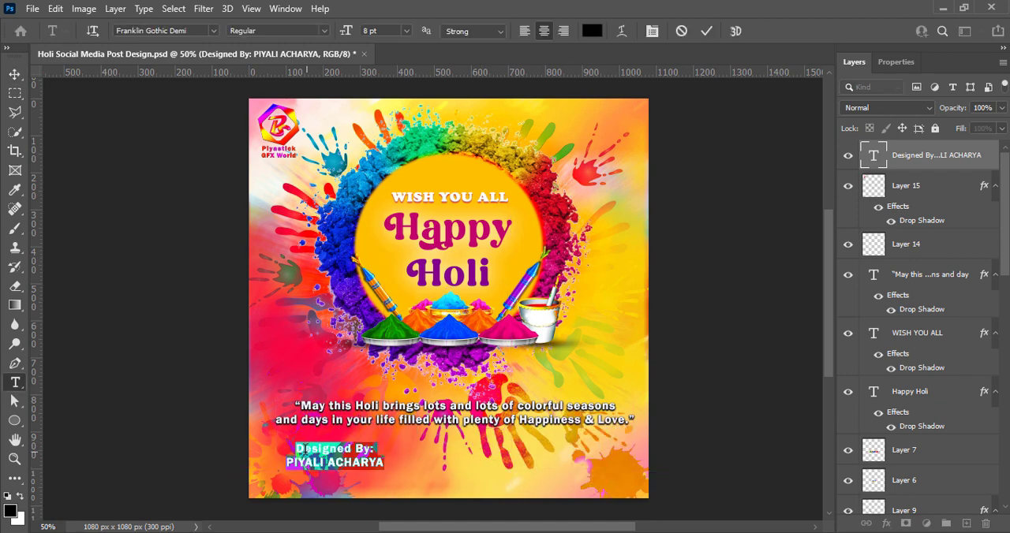
left_click(213, 30)
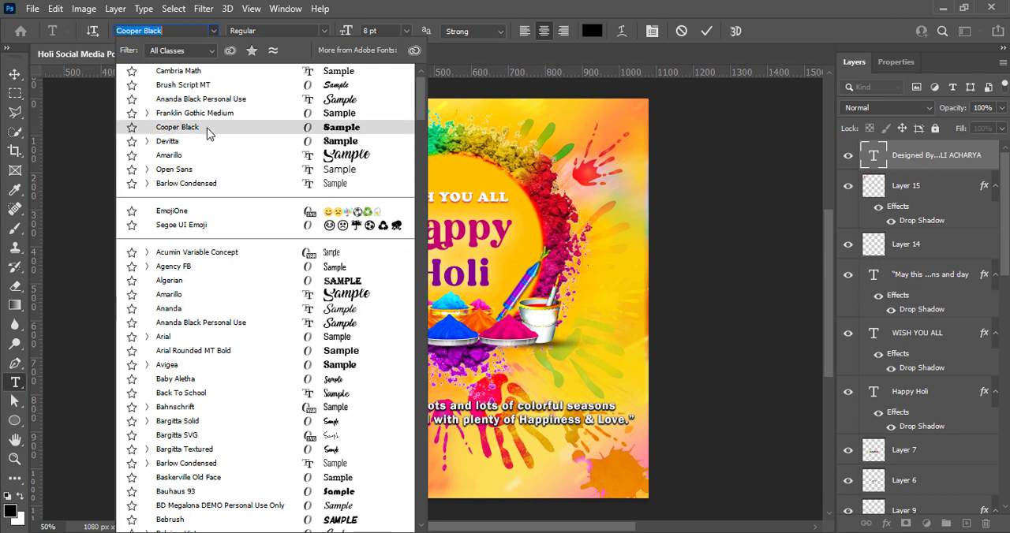
left_click(207, 181)
Set the "Designed By:" line to SemiBold, tracking 0 and 6 pt.
left_click_drag(290, 446, 377, 449)
left_click(897, 62)
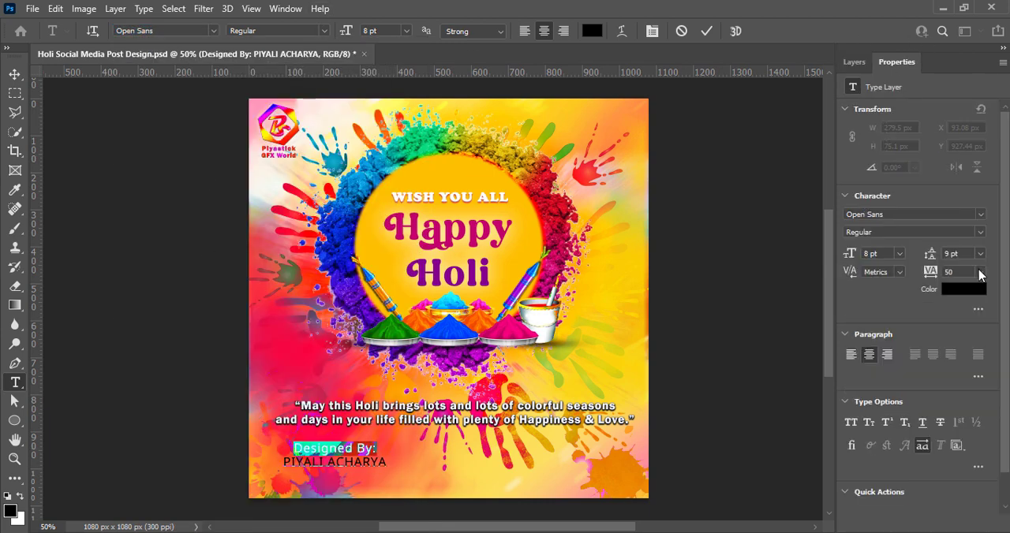
left_click(324, 31)
left_click(260, 92)
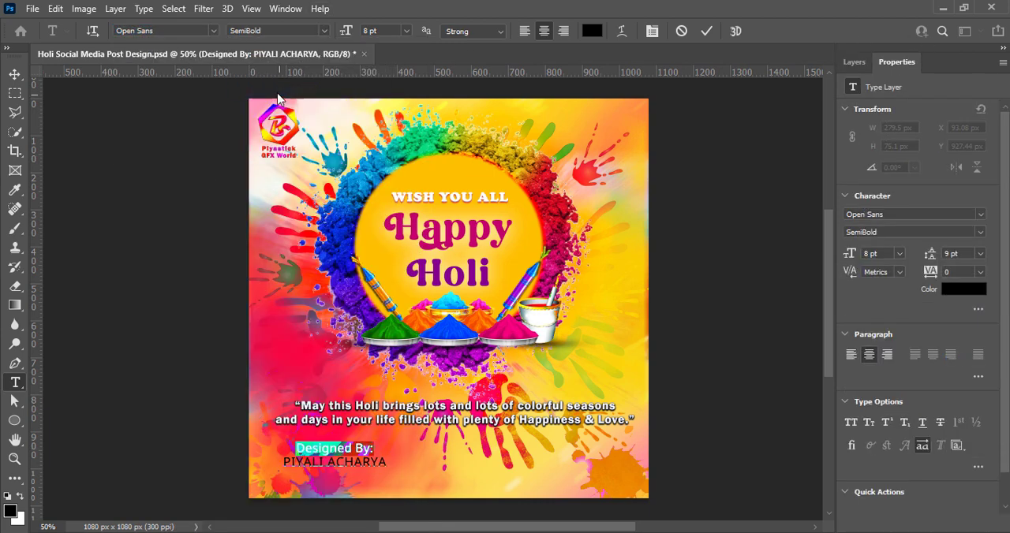
left_click(404, 30)
left_click(384, 63)
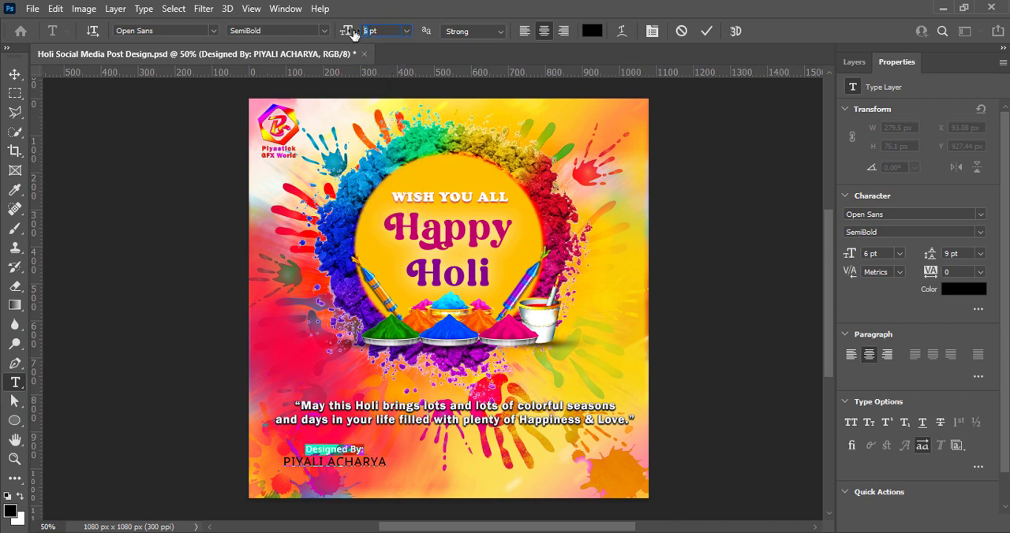
Set the designer's name line to Bold with tracking 0, trying 9 pt before returning it to 8 pt.
left_click_drag(283, 461, 386, 463)
left_click(324, 31)
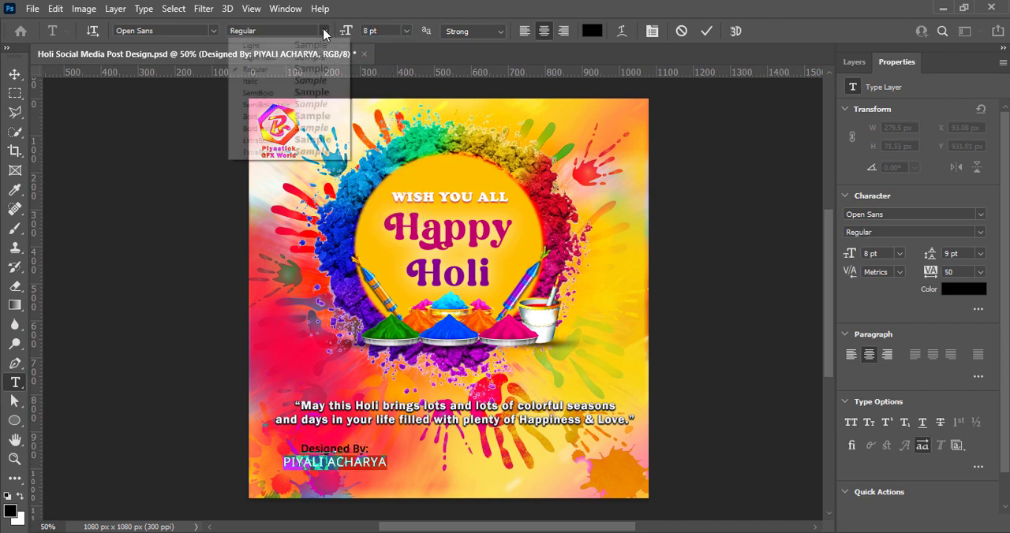
left_click(299, 118)
left_click(980, 271)
left_click(959, 361)
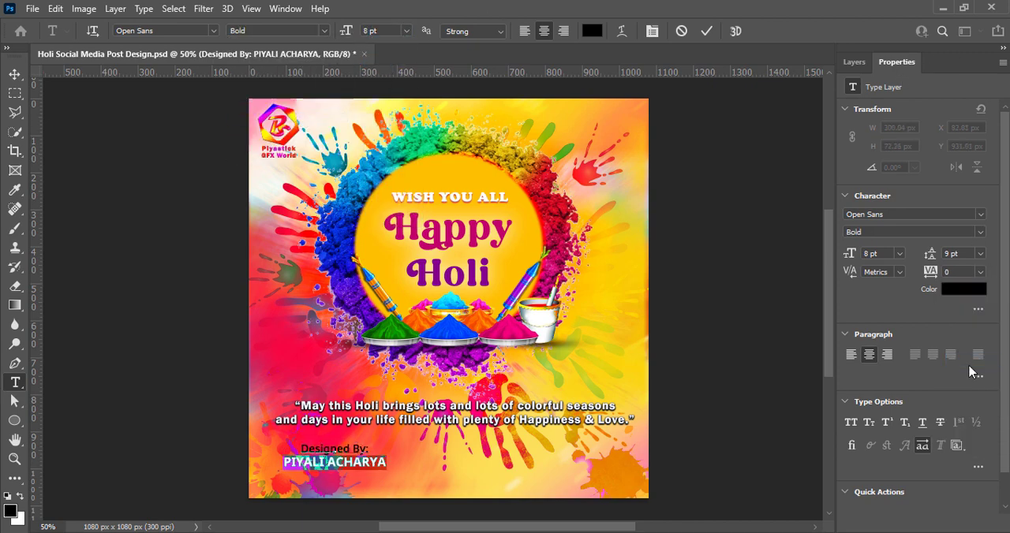
left_click(406, 30)
left_click(397, 87)
left_click(406, 31)
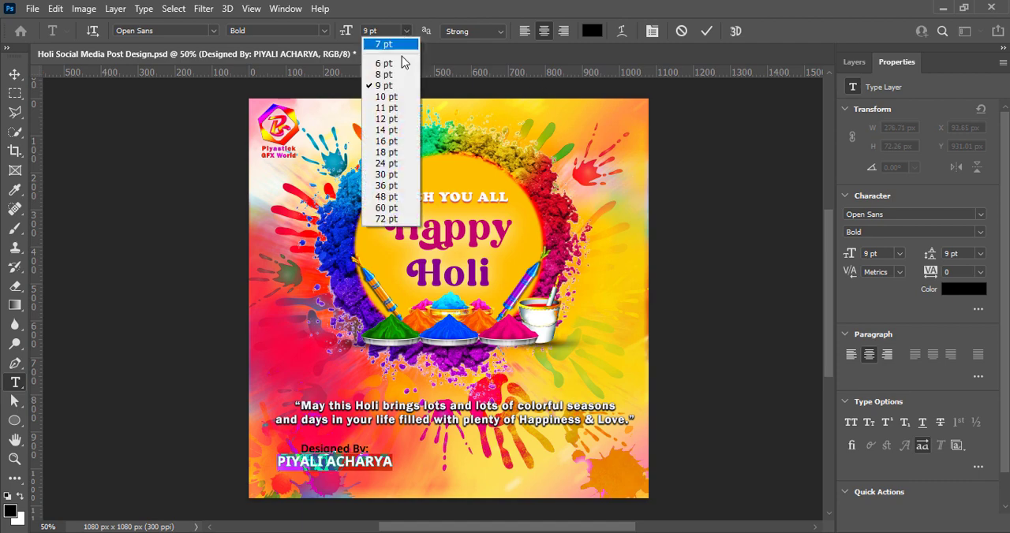
left_click(401, 74)
left_click(705, 32)
key("v")
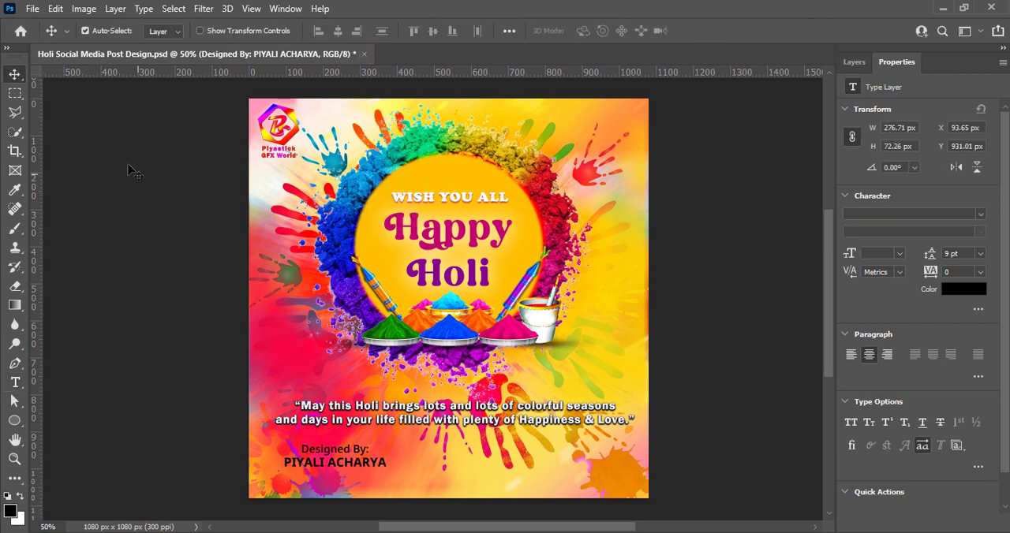
Try white on the whole credit text, and settle on yellow ffe400 as its color.
double_click(338, 470)
left_click(593, 31)
left_click_drag(627, 212, 605, 177)
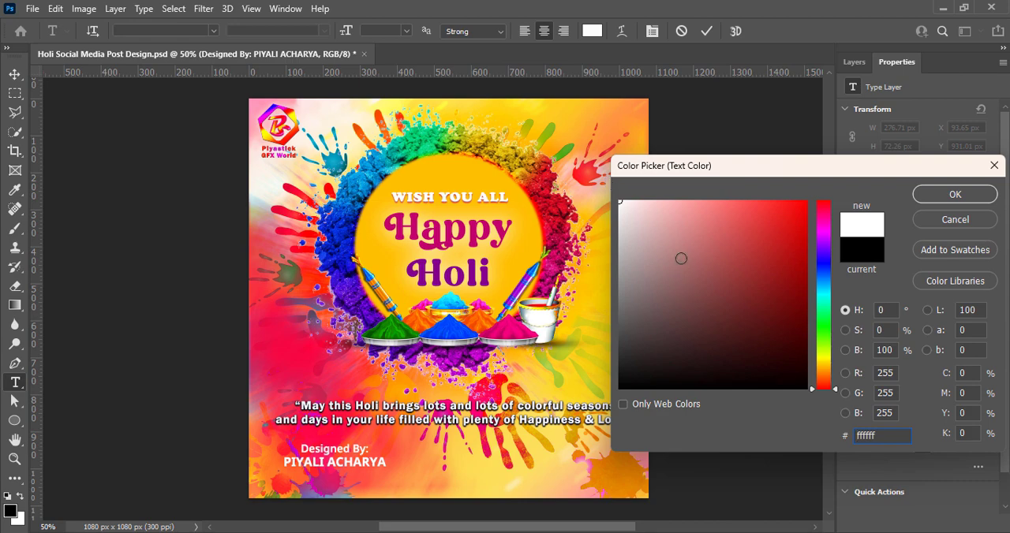
type("ffe400")
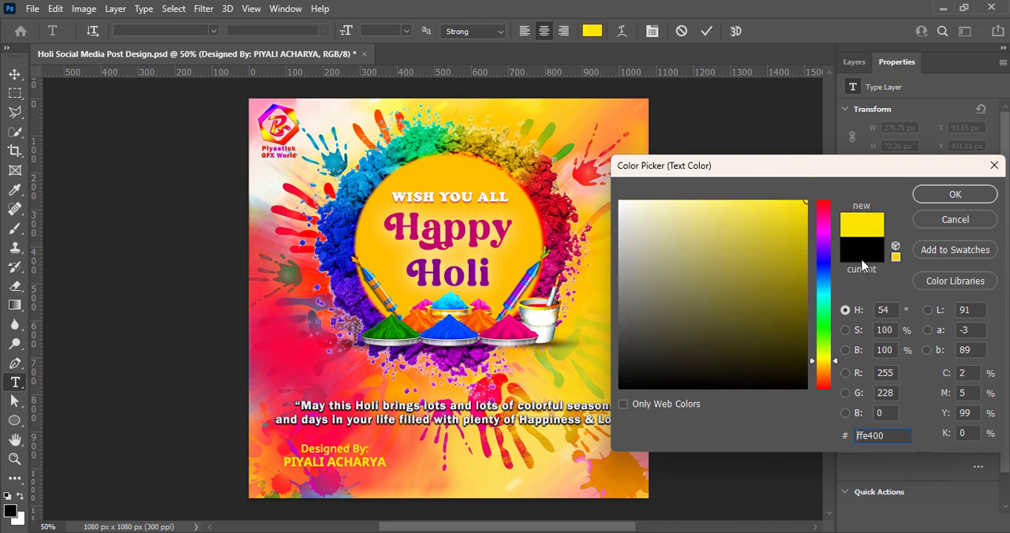
left_click(947, 194)
left_click(706, 32)
key("v")
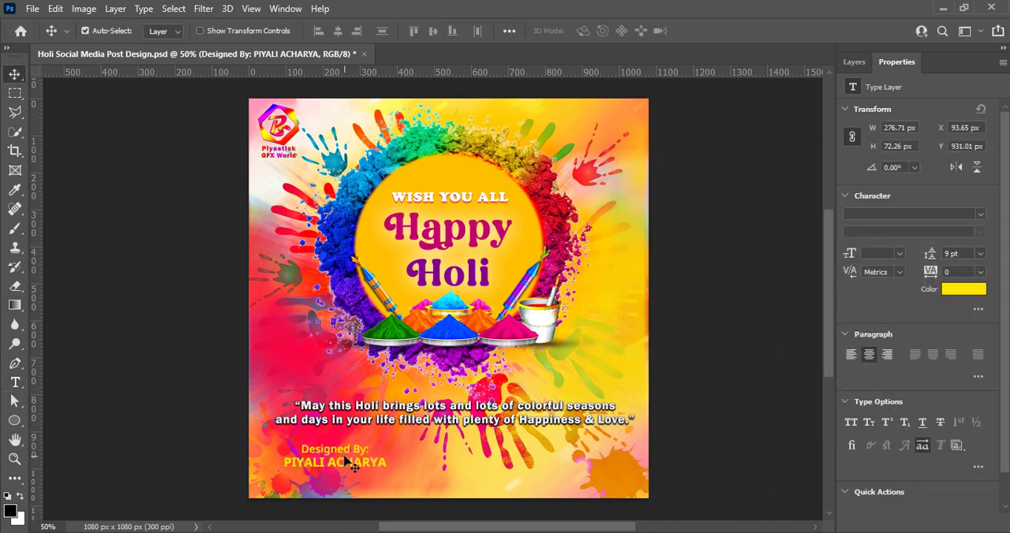
Add a black drop shadow to the credit text layer.
left_click(860, 62)
right_click(867, 157)
left_click(863, 170)
left_click(462, 373)
left_click(783, 148)
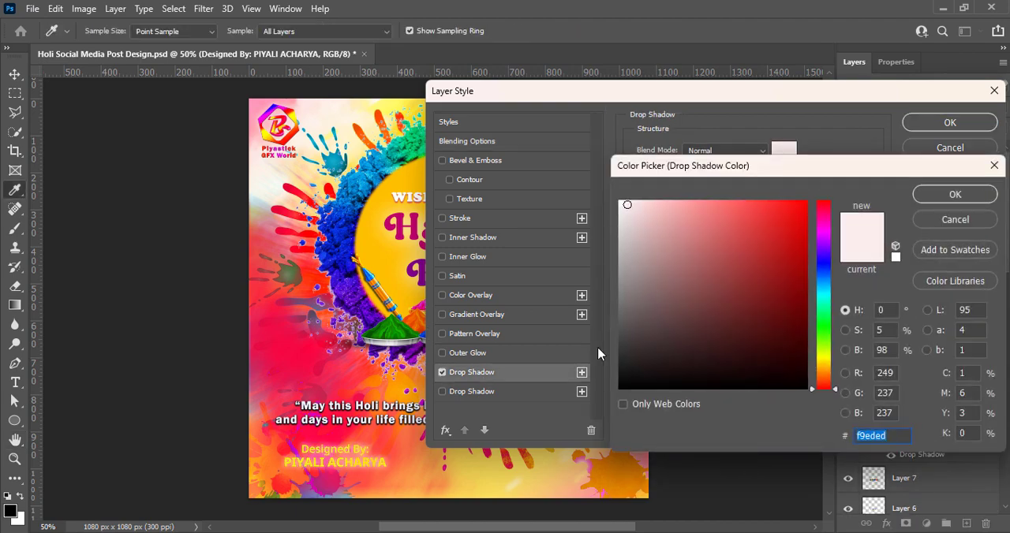
left_click(621, 387)
left_click(946, 197)
mouse_move(694, 234)
left_mouse_down()
mouse_move(691, 251)
mouse_move(704, 254)
mouse_move(691, 225)
mouse_move(693, 251)
mouse_move(700, 235)
left_mouse_up()
key("Return")
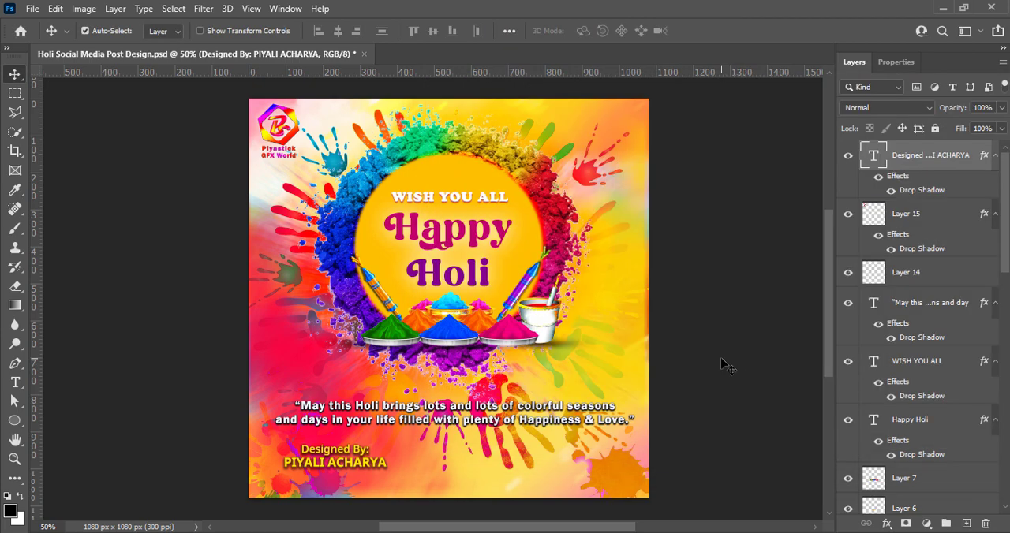
Move the credit text to the poster's bottom centre and set its drop shadow to 70% opacity, 3 px distance, 12% spread and 4 px size.
left_click_drag(347, 472, 460, 490)
right_click(870, 155)
left_click(868, 162)
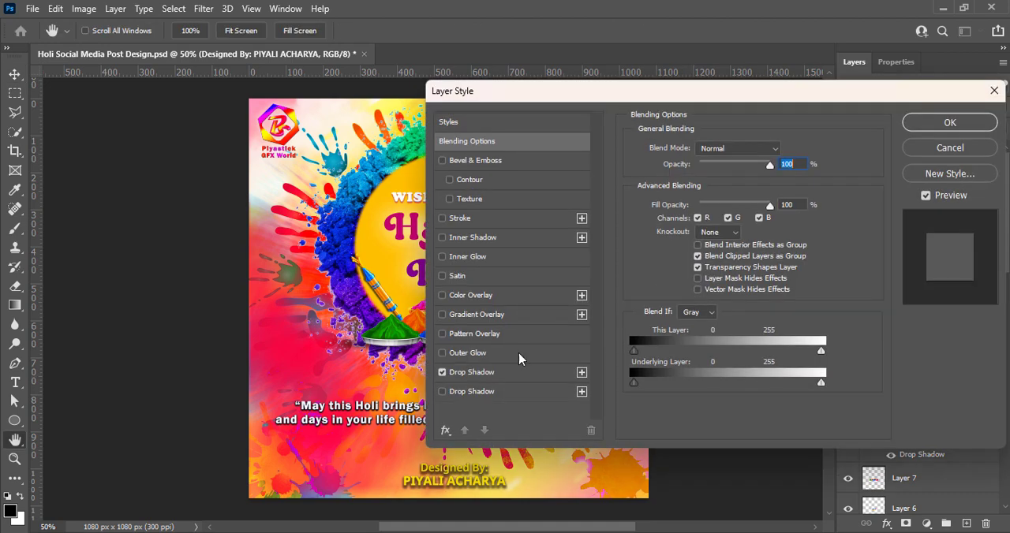
left_click(472, 372)
double_click(771, 231)
type("12")
key("Tab")
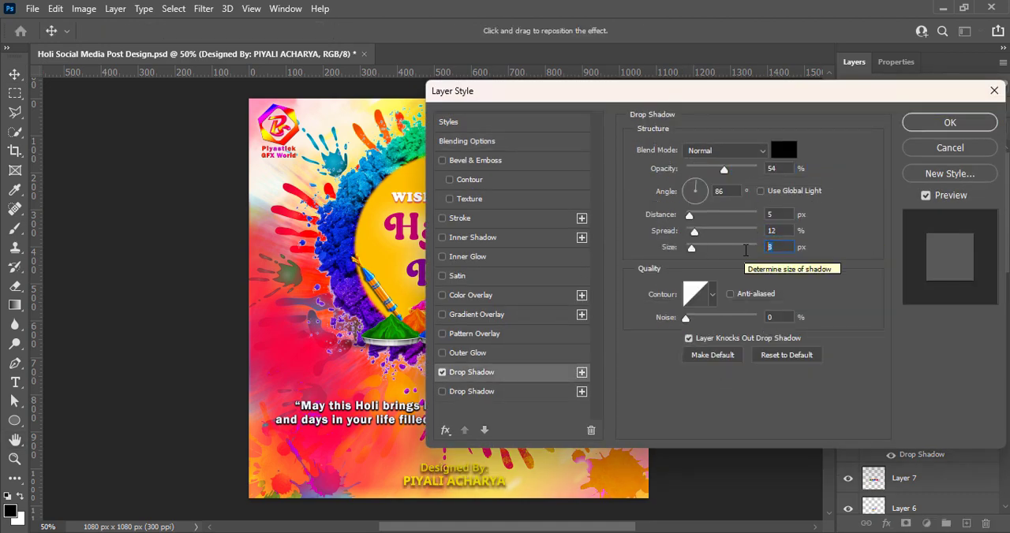
type("6")
type("70")
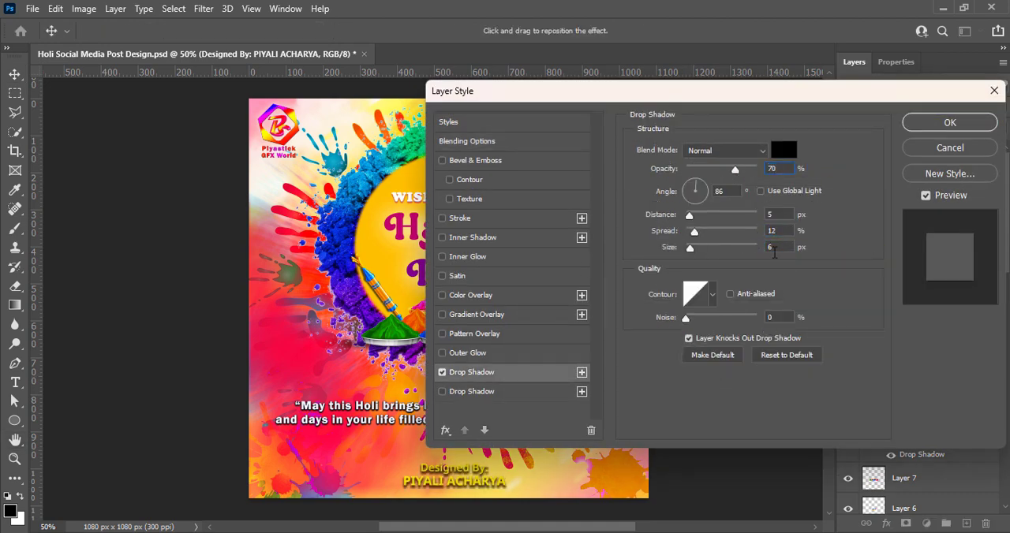
type("3")
type("4")
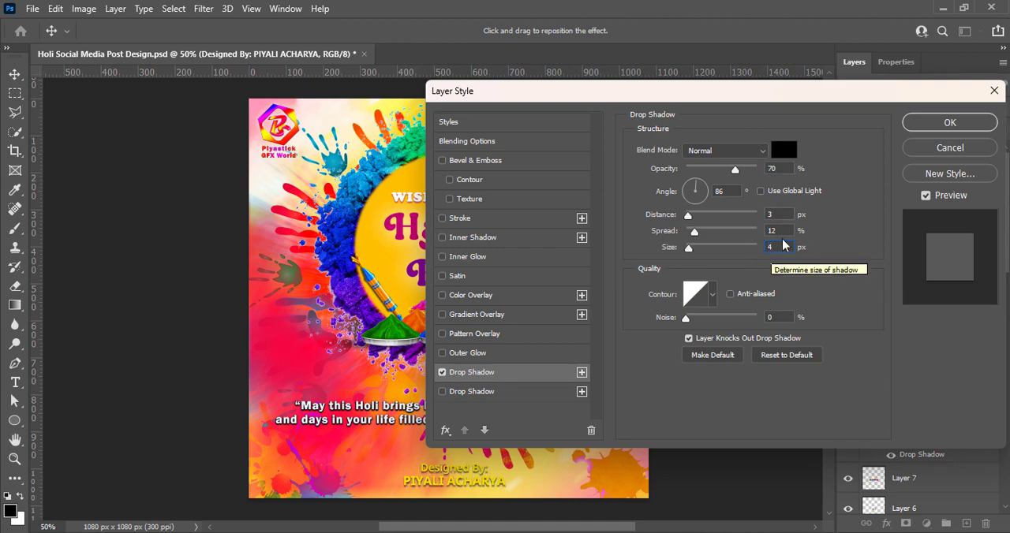
Set the credit text's drop shadow spread to 6% and opacity to 80%, and apply the layer style.
double_click(782, 230)
type("9")
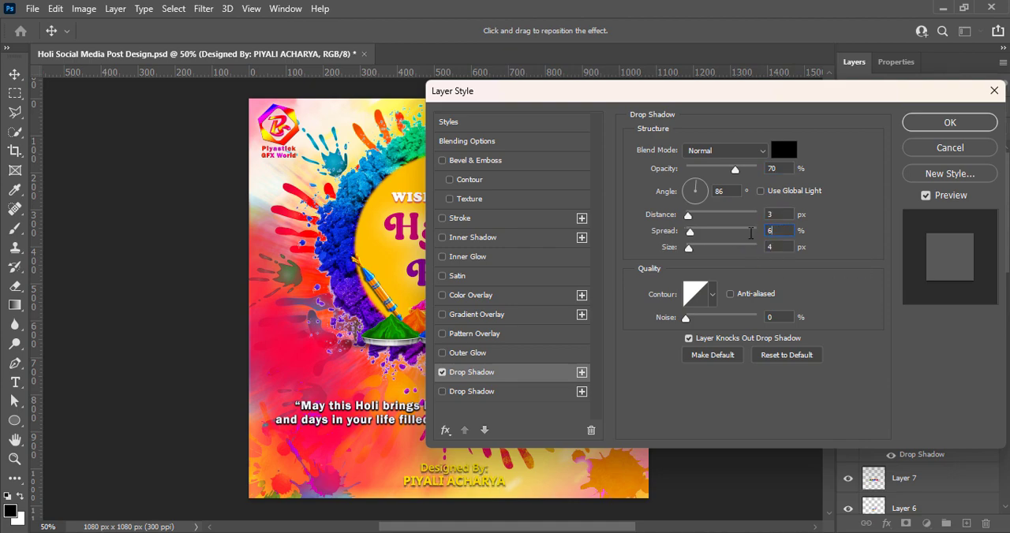
double_click(751, 168)
type("800")
key("Return")
left_click(493, 212)
type("80")
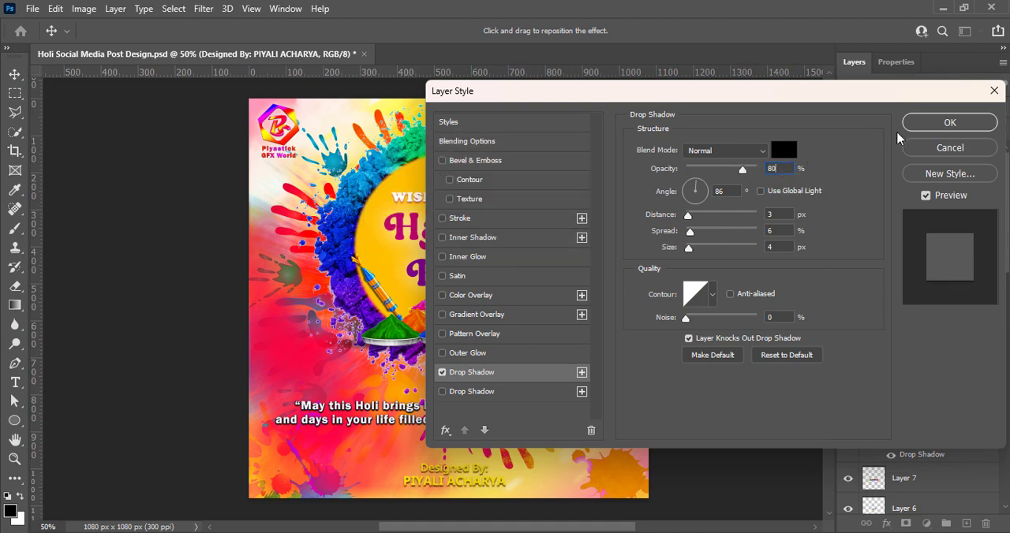
left_click(950, 123)
Recolor the whole credit text, trying ff006b before settling on light pink ff70c7.
double_click(616, 472)
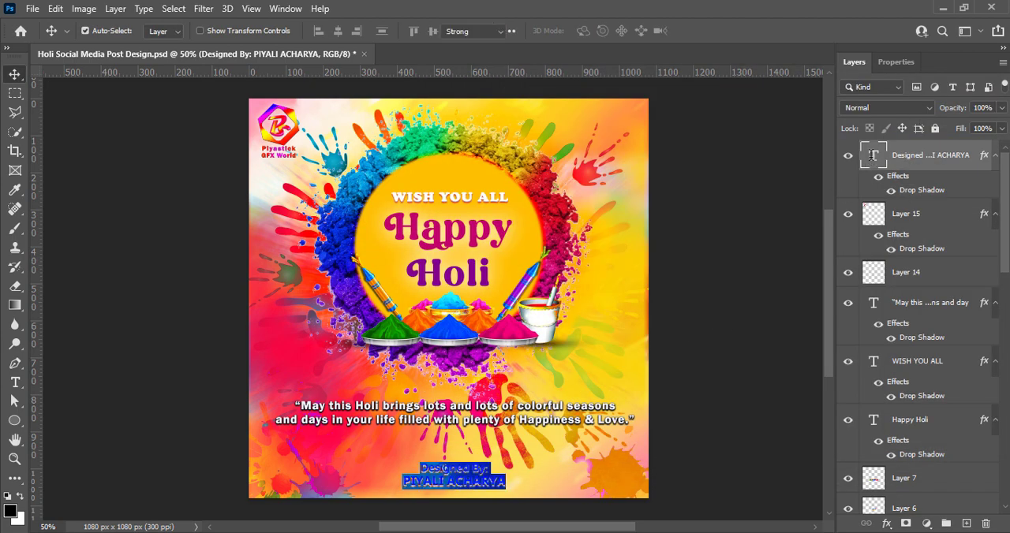
left_click(592, 31)
type("ff006b")
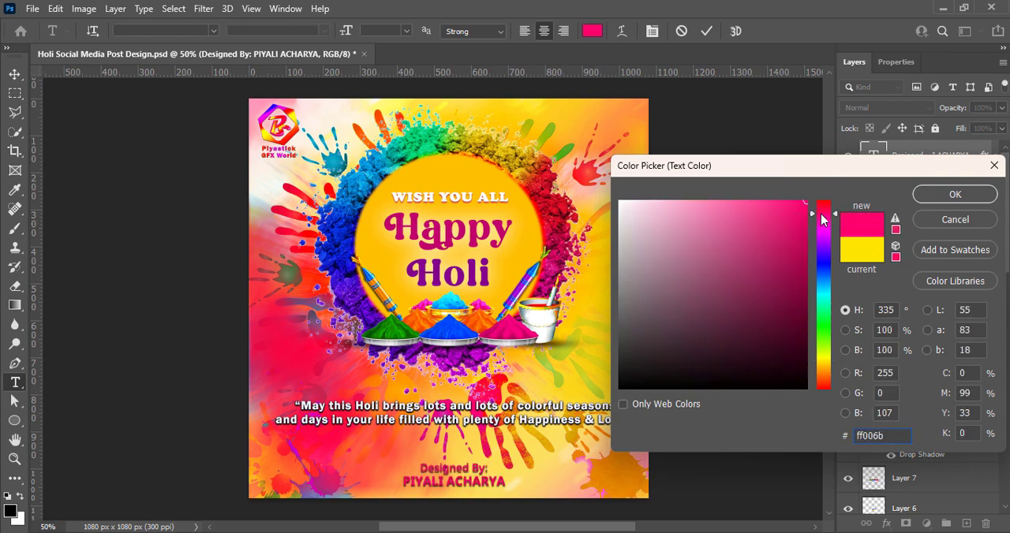
mouse_move(822, 220)
left_mouse_down()
mouse_move(755, 196)
mouse_move(693, 197)
left_mouse_up()
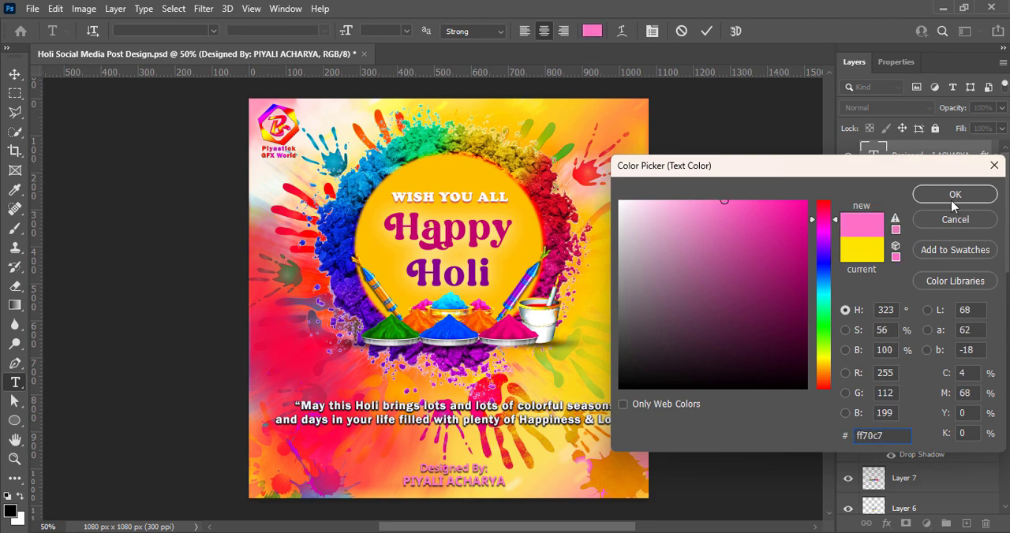
left_click(955, 194)
left_click(706, 31)
key("v")
Set the credit text's drop shadow to 75% opacity, 137° angle, 6 px distance, 4% spread and 4 px size.
left_click(870, 174)
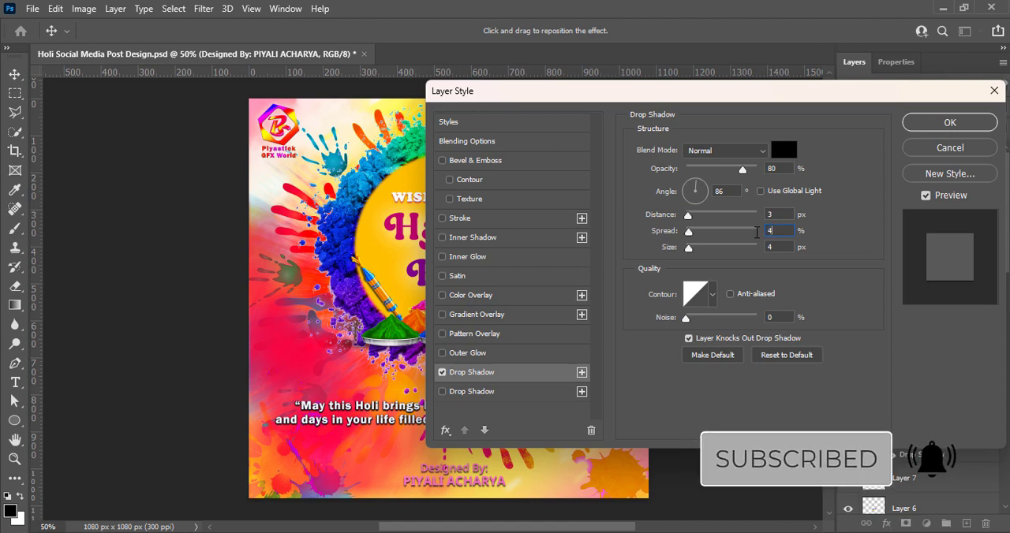
left_click(764, 230)
type("2")
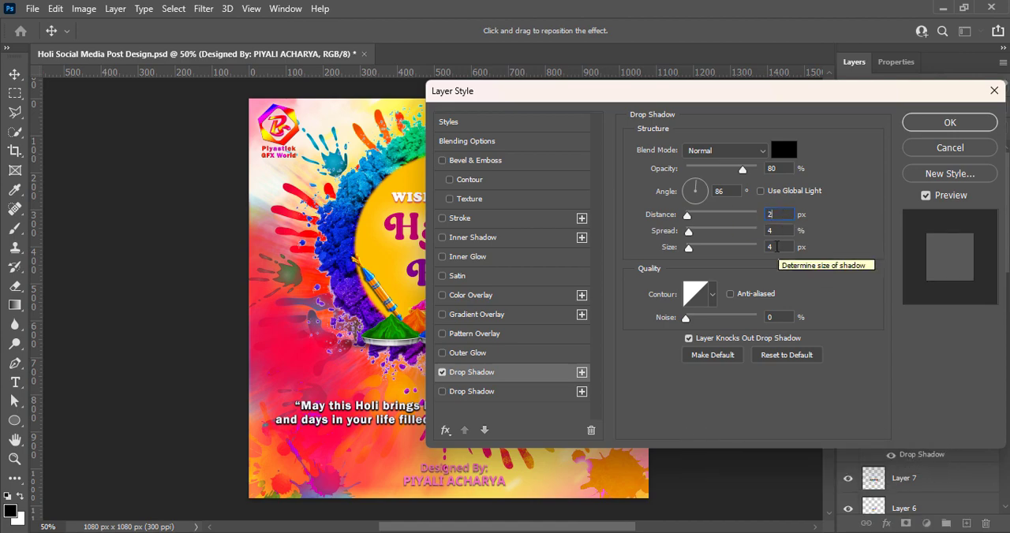
left_click_drag(778, 248, 730, 247)
type("6")
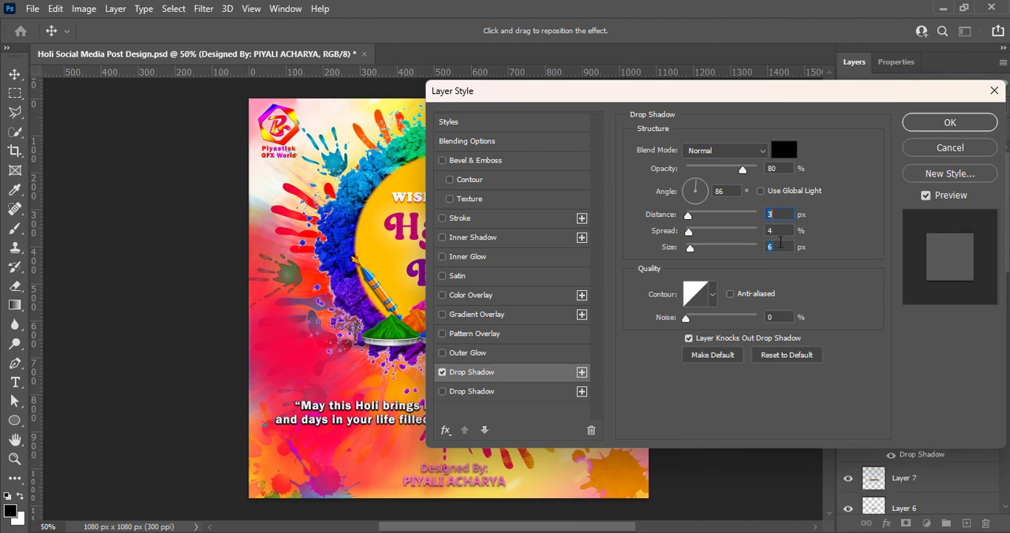
left_click_drag(778, 215, 746, 214)
type("6")
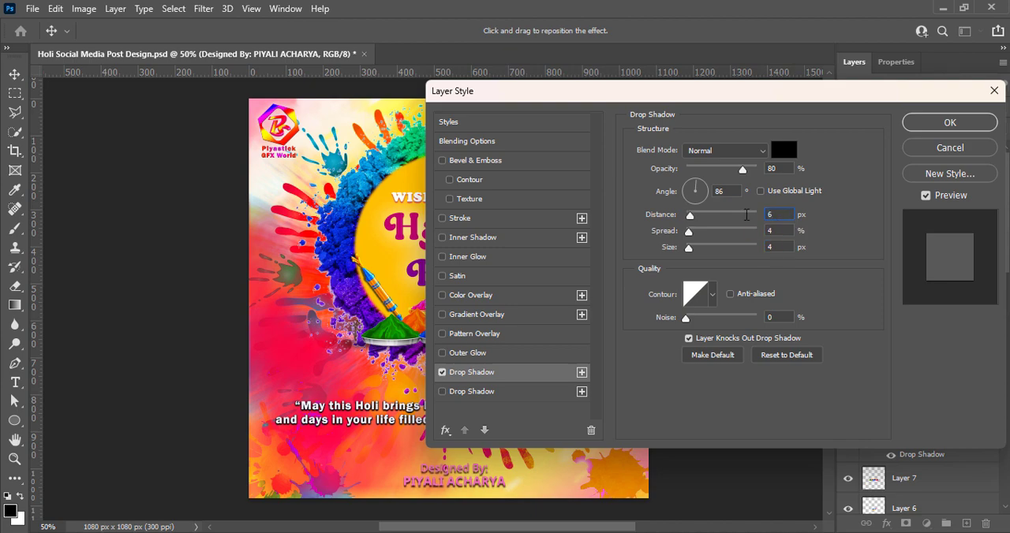
left_click_drag(700, 187, 688, 189)
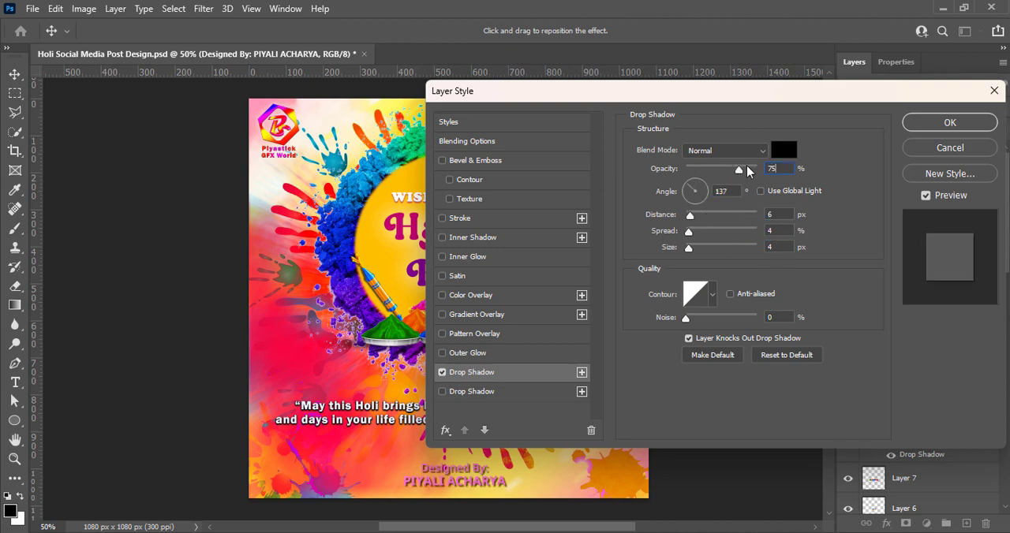
left_click(950, 123)
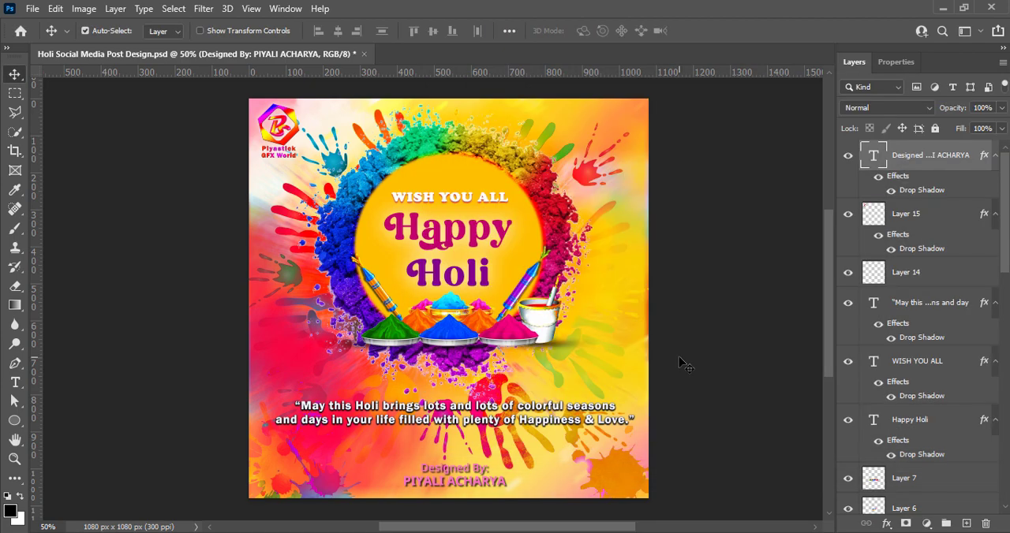
Move the greeting quote down about 24 px and shift the credit text slightly up and to the left.
left_click_drag(510, 428, 503, 433)
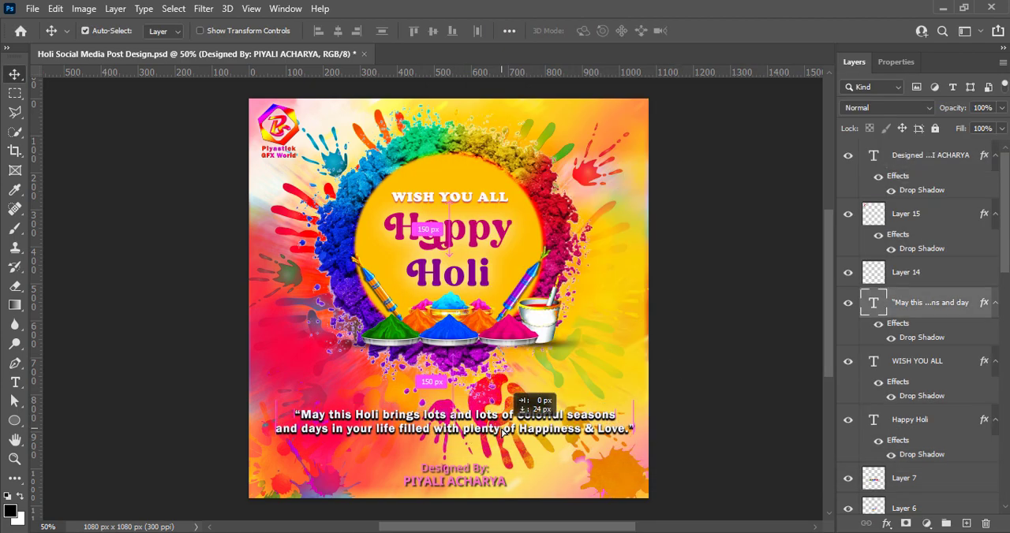
left_click_drag(475, 471, 470, 469)
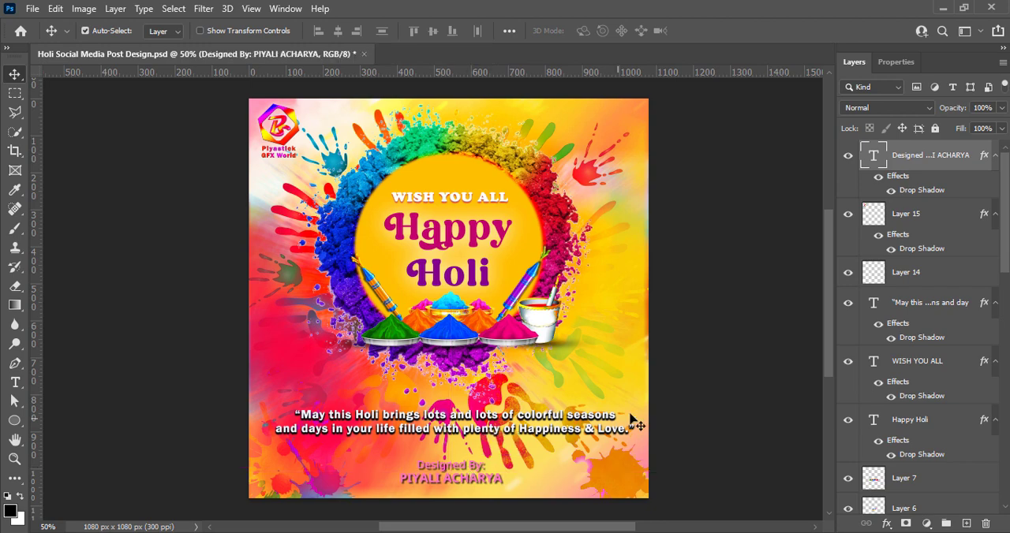
Add a second, white drop shadow to the credit text with 9% spread, 114 px size and about 68% opacity, and save the document.
right_click(915, 155)
left_click(867, 167)
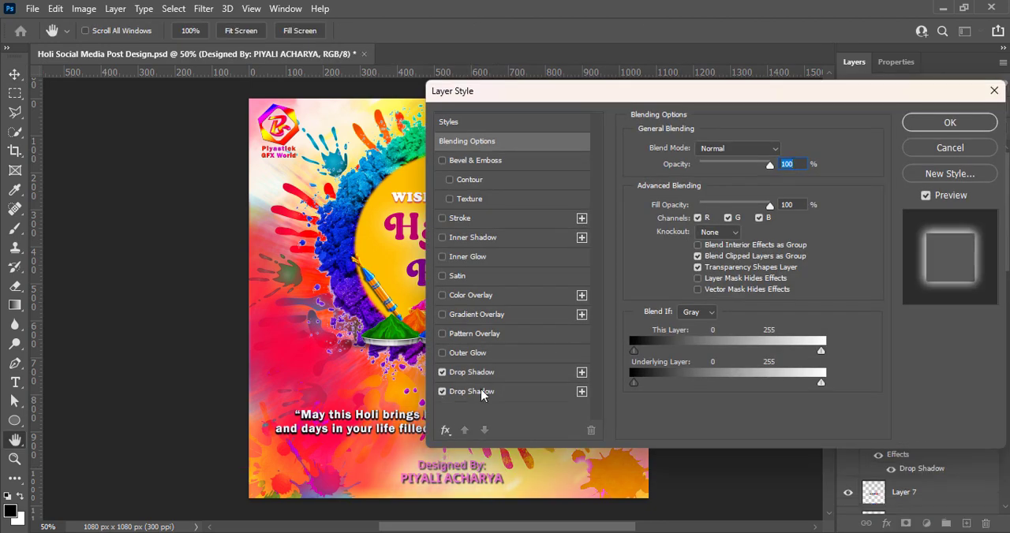
left_click(471, 391)
left_click_drag(715, 254, 693, 233)
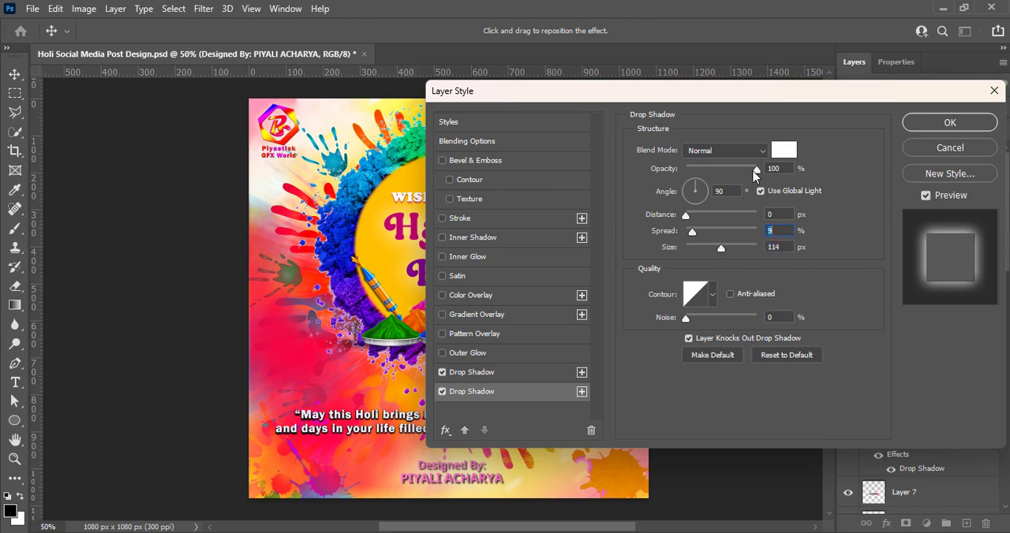
left_click_drag(755, 172, 733, 172)
key("Return")
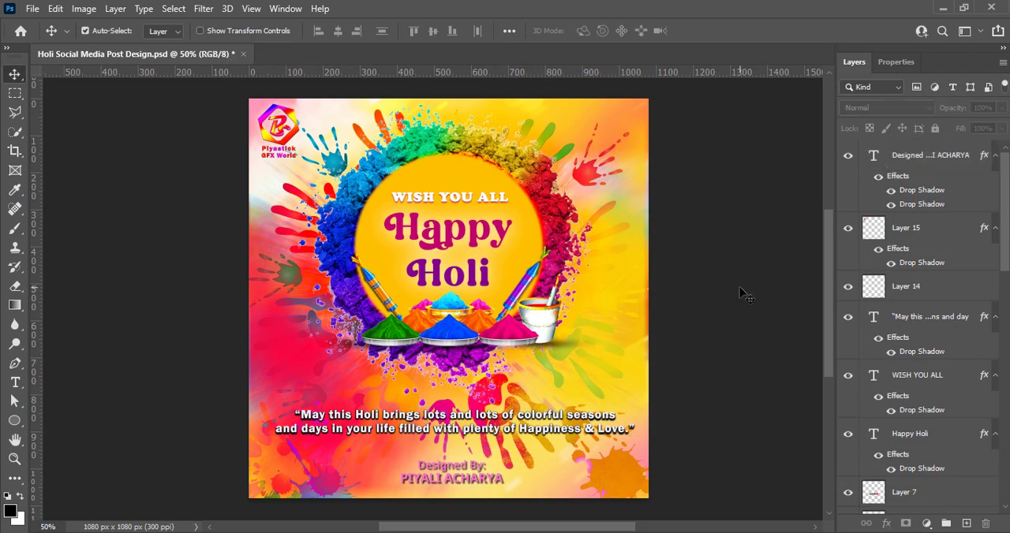
key("ctrl+s")
Scale Layer 4 in the background up to 101.20%, extending past the canvas's left edge, and save the document.
scroll(874, 383, "down", 10)
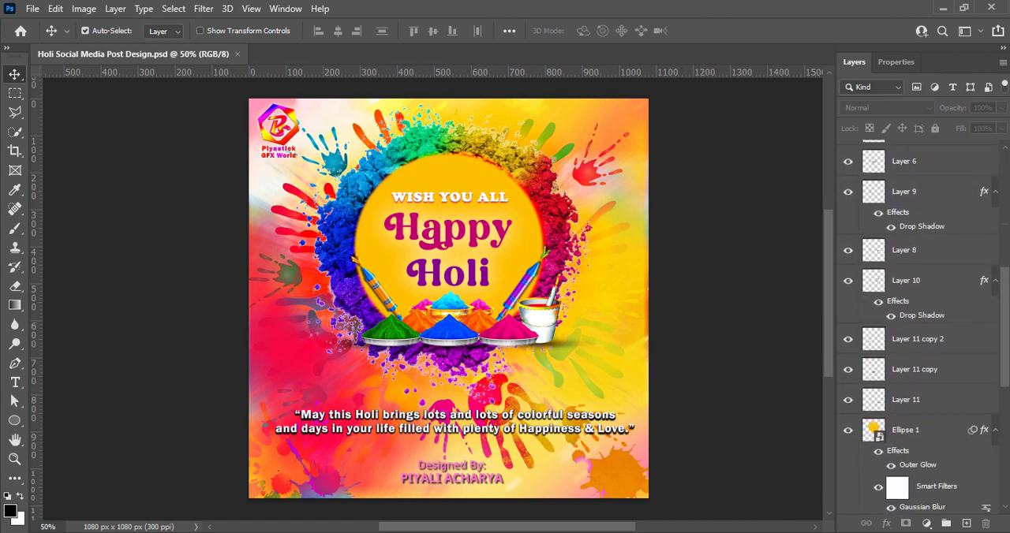
left_click(874, 379)
key("Right")
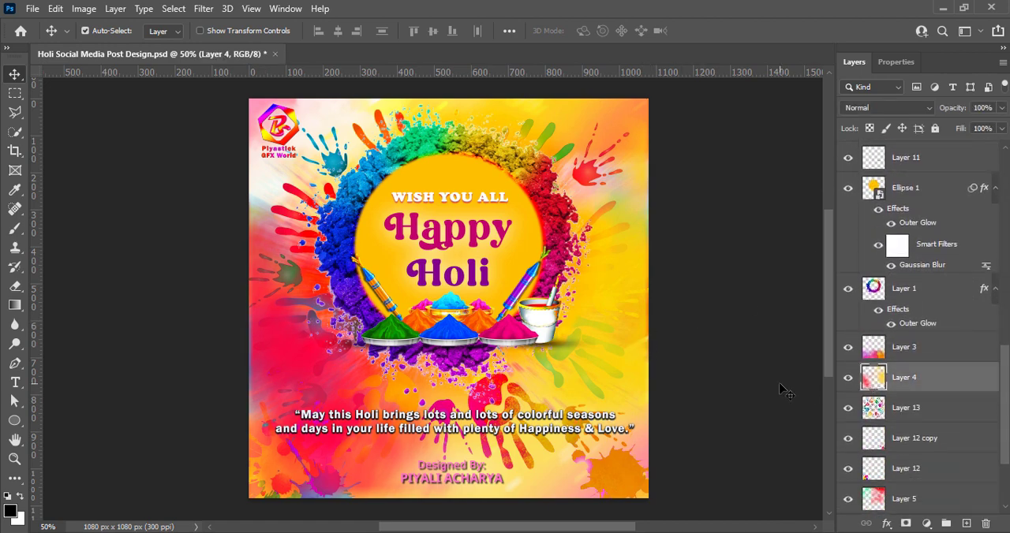
left_click(873, 355)
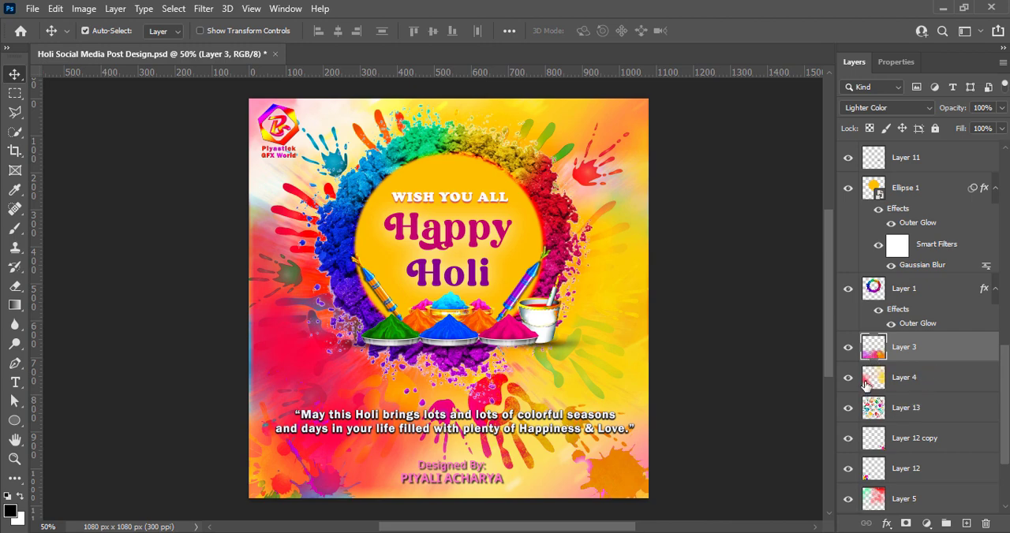
left_click(866, 385)
key("ctrl+t")
left_click_drag(249, 291, 245, 291)
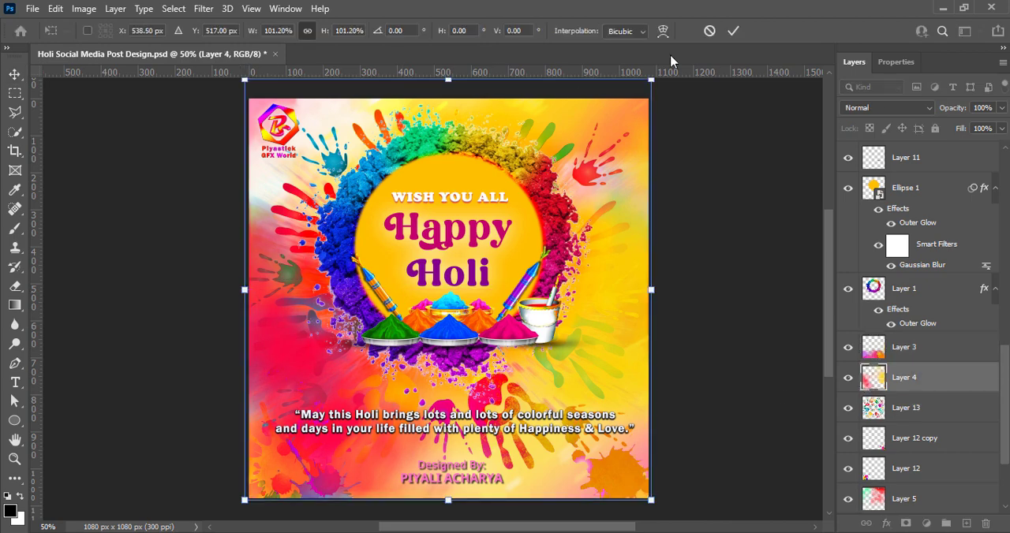
left_click(733, 32)
left_click(717, 296)
key("ctrl+s")
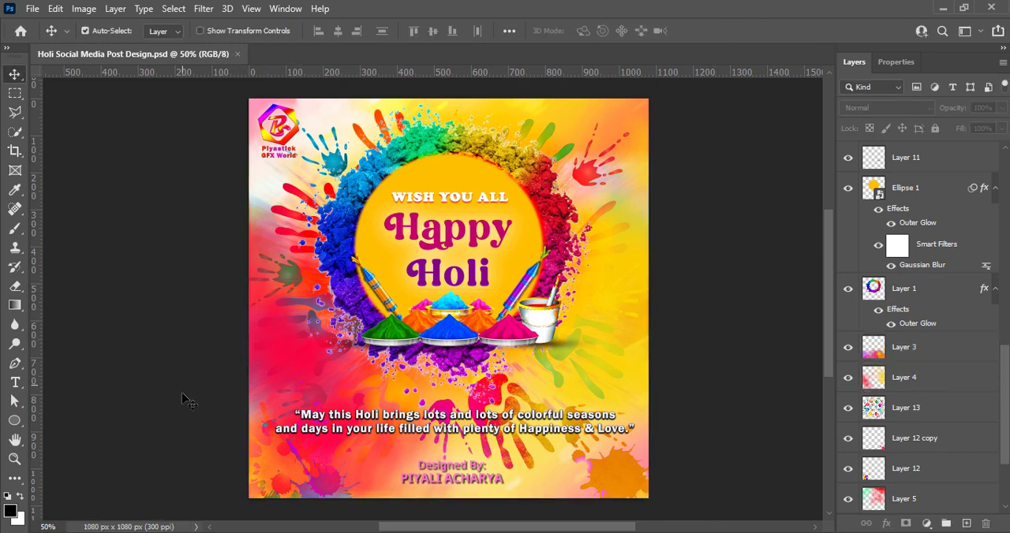
Recolor the whole credit text to crimson d30150.
scroll(895, 213, "up", 10)
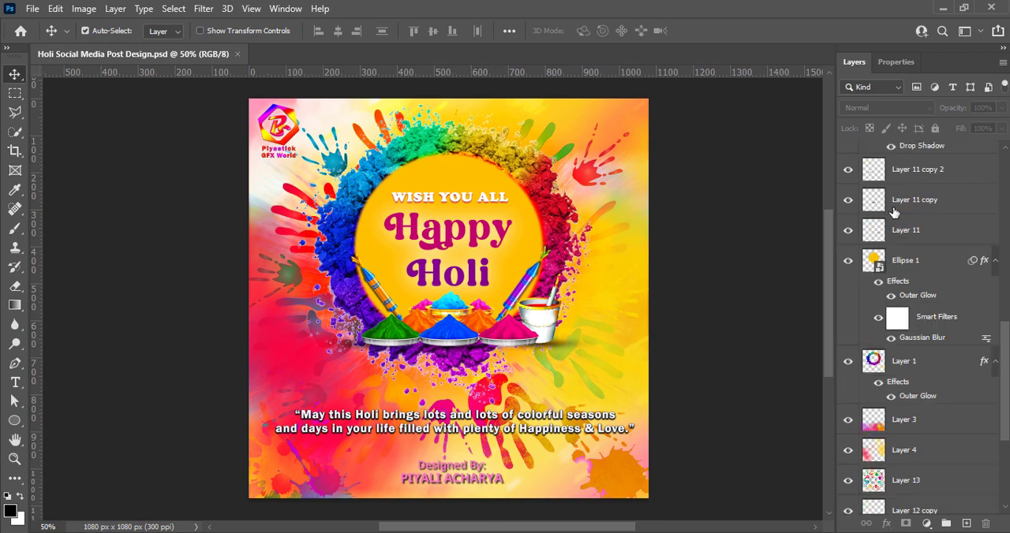
double_click(873, 155)
left_click_drag(800, 221, 806, 269)
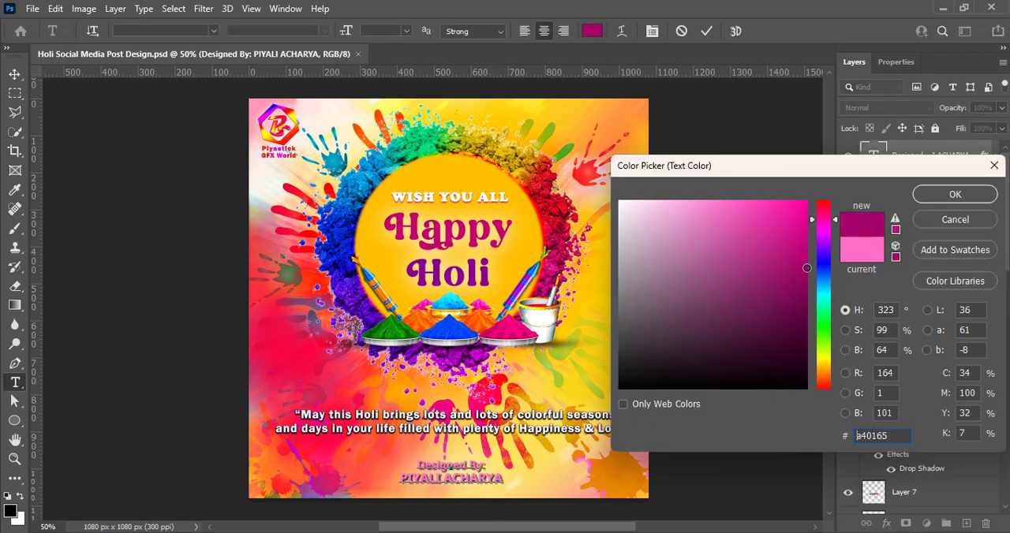
left_click(826, 212)
left_click(806, 235)
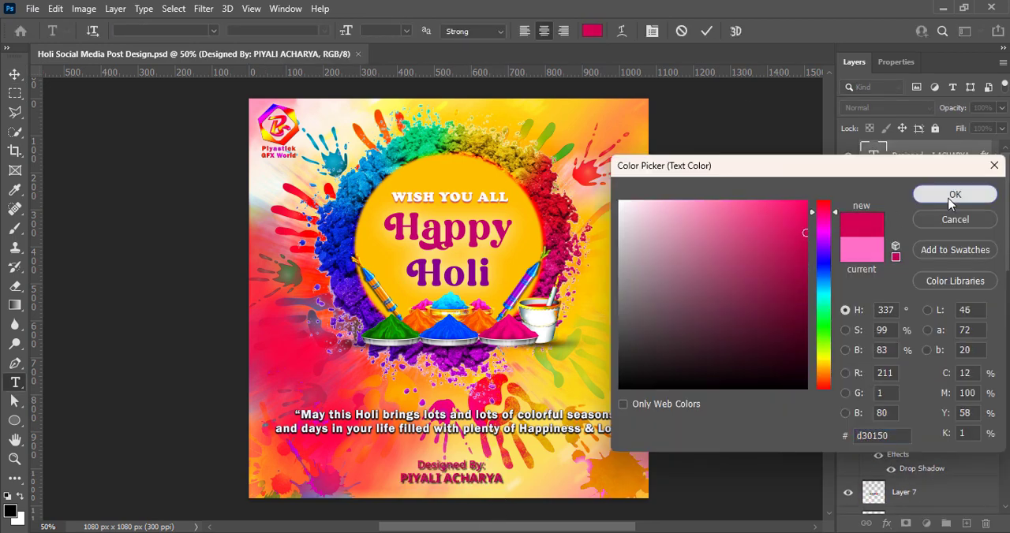
left_click(955, 194)
left_click(706, 31)
Disable the credit text's black drop shadow and set the white one to 16% spread and 38 px size.
double_click(886, 199)
left_click(442, 373)
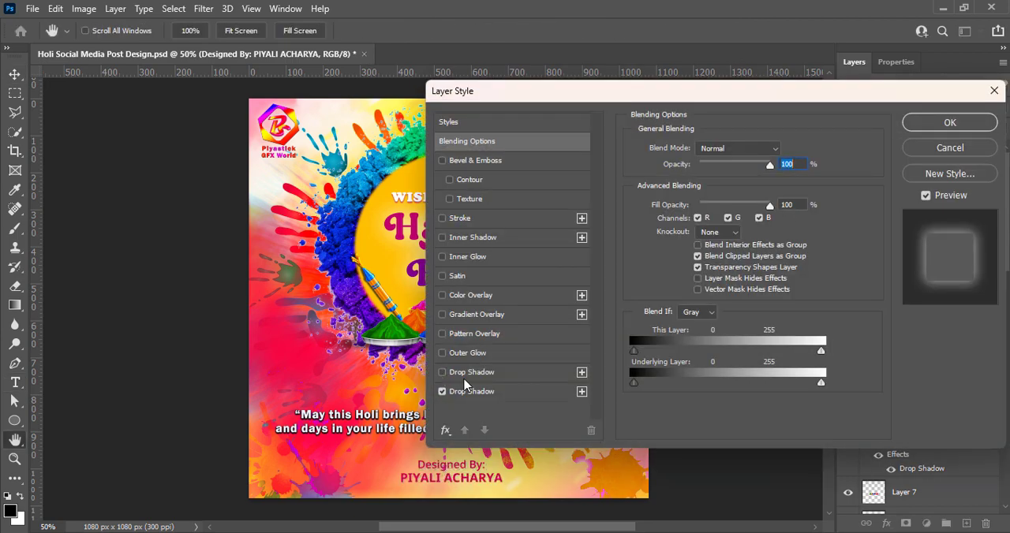
left_click(471, 391)
mouse_move(693, 235)
left_mouse_down()
mouse_move(727, 250)
mouse_move(702, 251)
left_mouse_up()
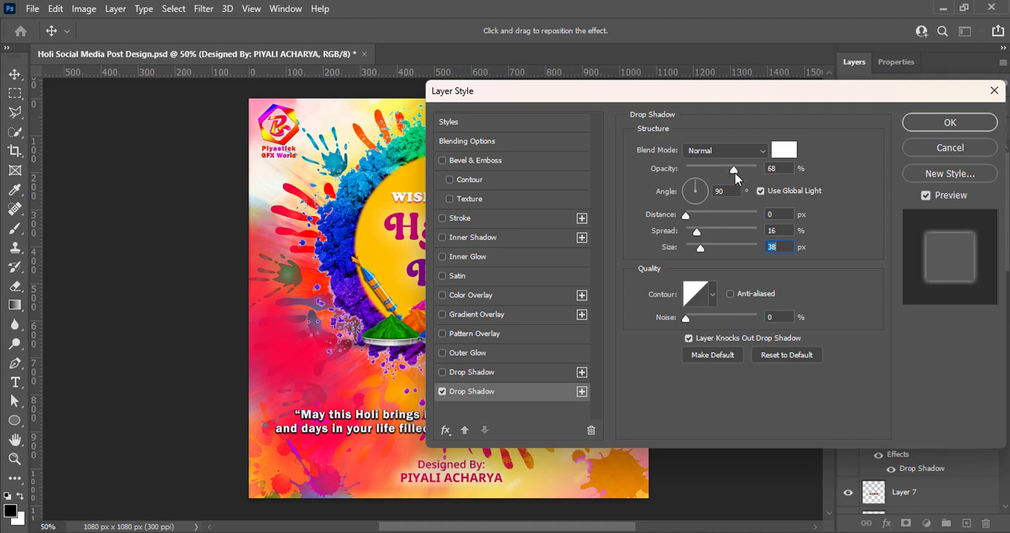
key("Return")
Set the designer's name line in the credit to ExtraBold.
double_click(432, 482)
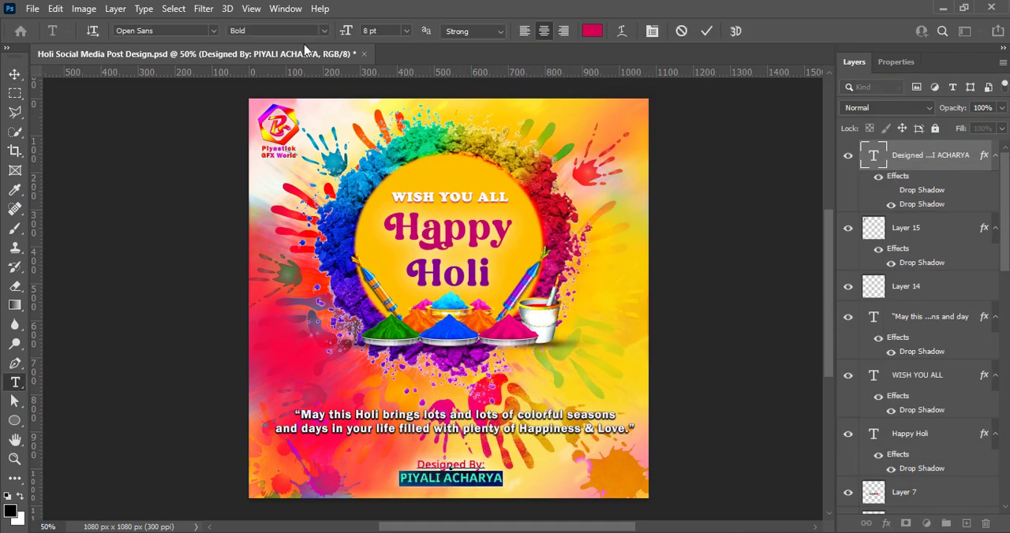
left_click(276, 30)
left_click(294, 140)
left_click(708, 31)
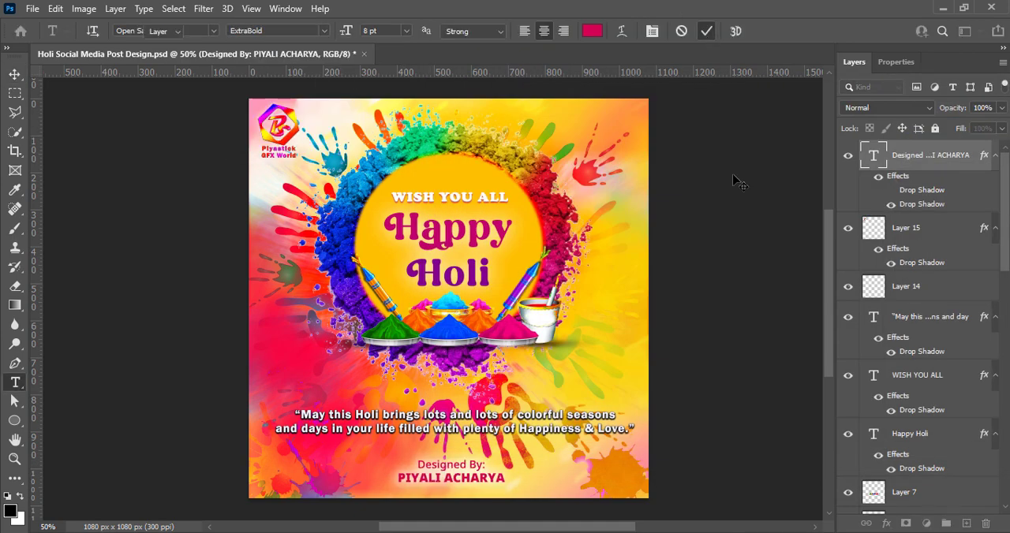
key("v")
Increase the designer's name line to a slightly larger font size and save the document.
double_click(485, 477)
left_click_drag(394, 480, 507, 480)
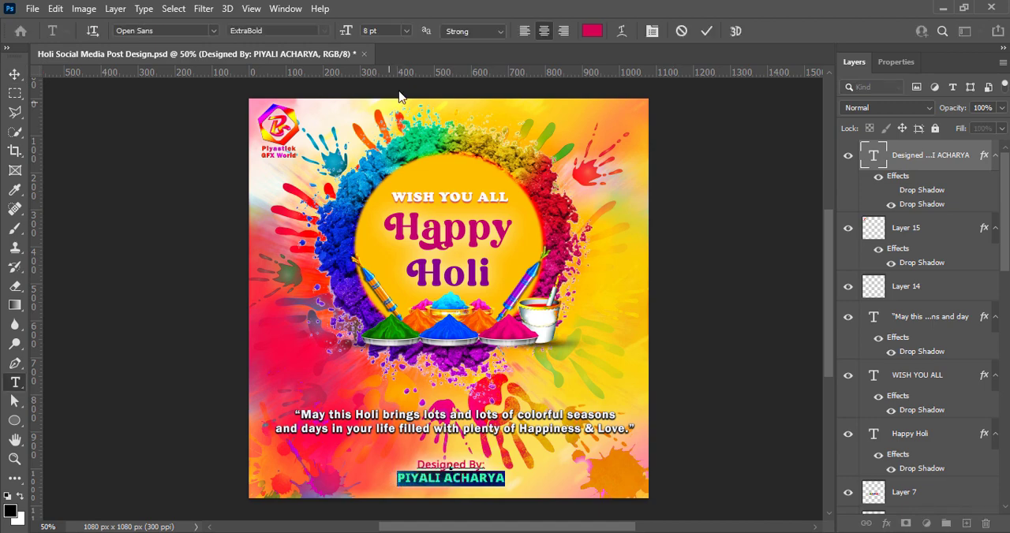
left_click(406, 31)
left_click(399, 88)
left_click(712, 34)
key("v")
key("ctrl+s")
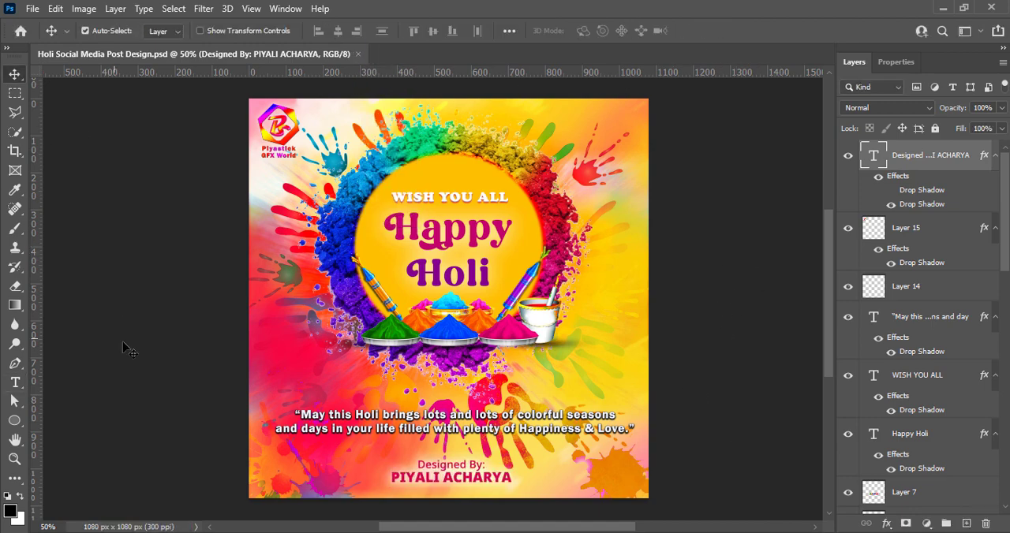
scroll(513, 311, "down", 2)
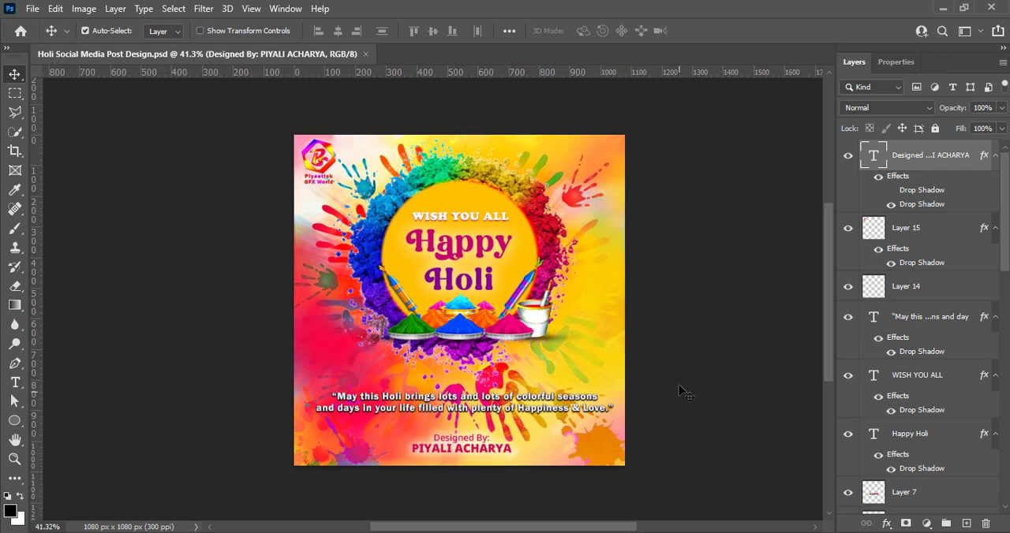
scroll(481, 277, "down", 2)
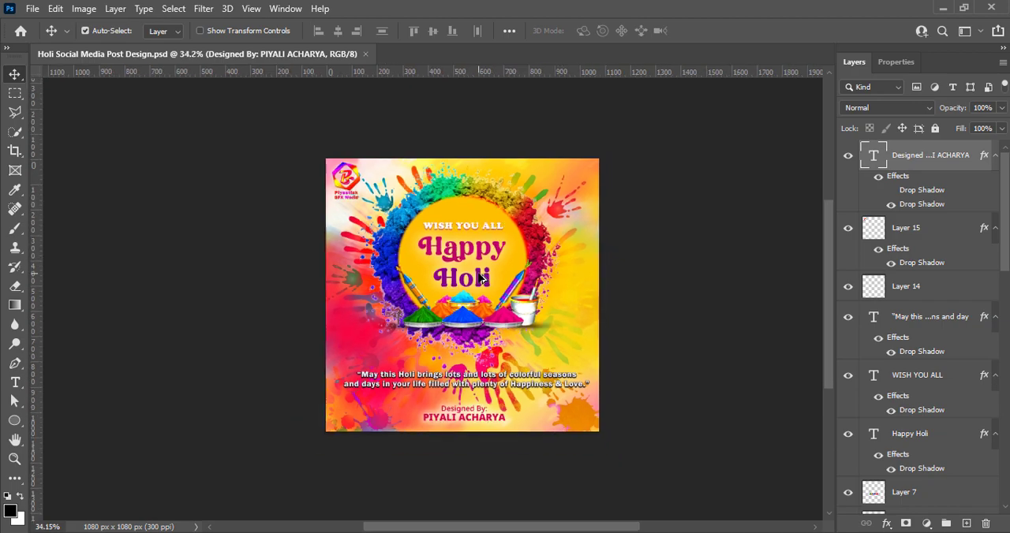
scroll(434, 273, "up", 5)
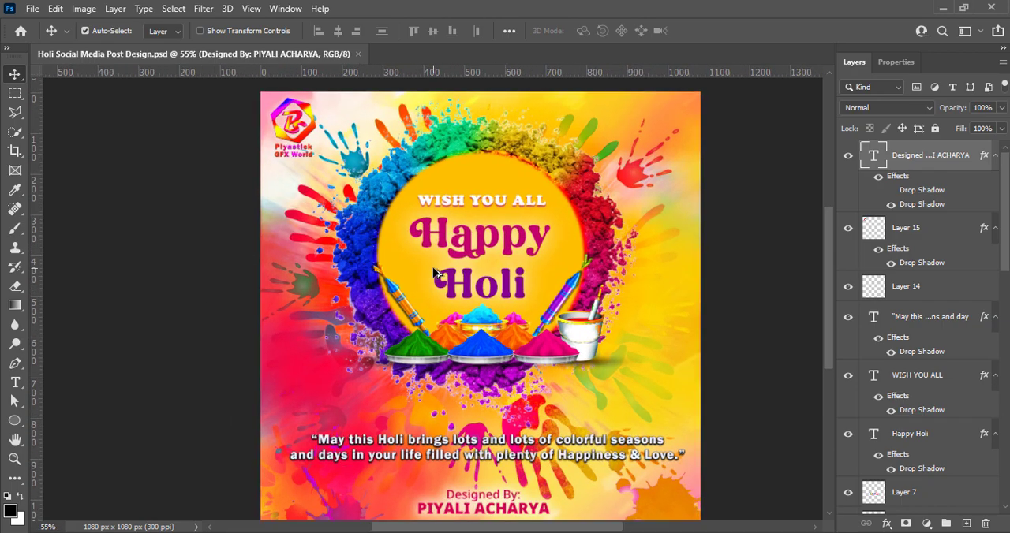
scroll(433, 273, "down", 2)
scroll(433, 273, "up", 2)
scroll(434, 273, "down", 2)
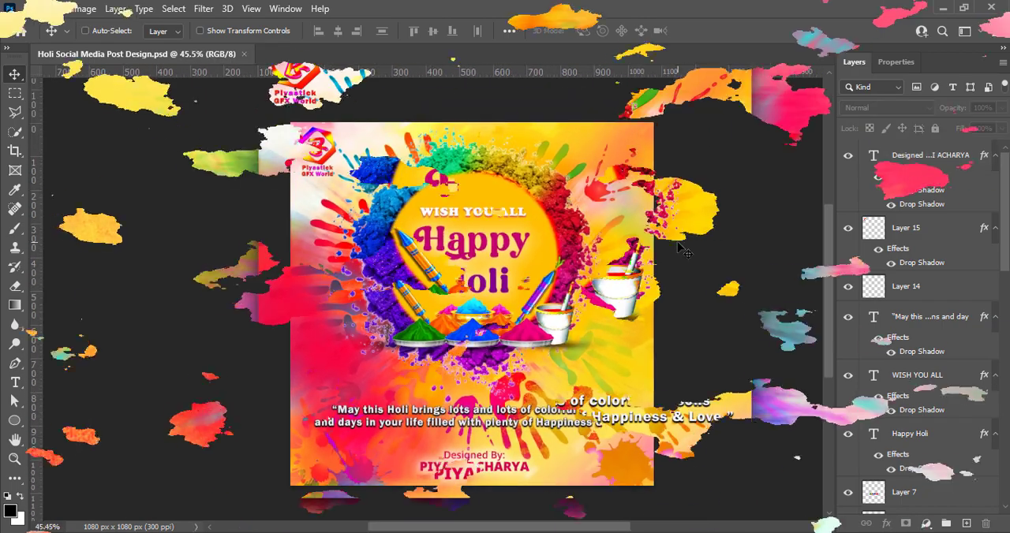